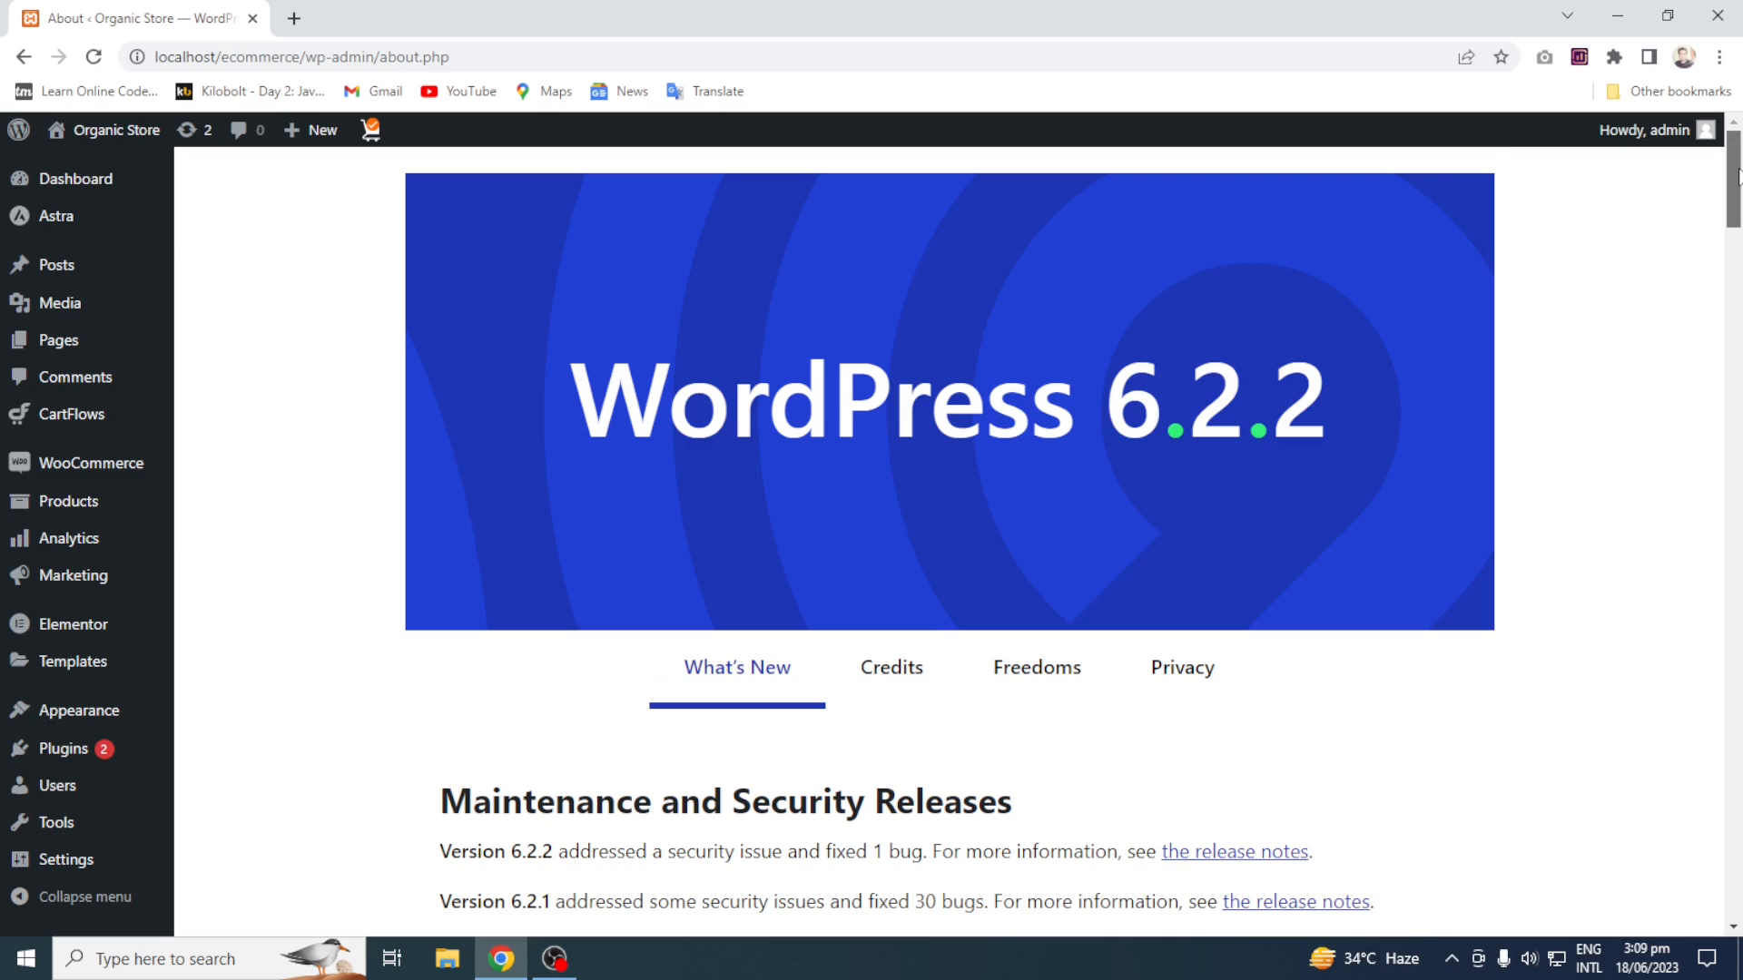
Start a new coupon in the store's marketing section and set its discount type to Percentage discount
{"action": "left_click_drag", "start_coordinate": [1736, 175], "coordinate": [1736, 199]}
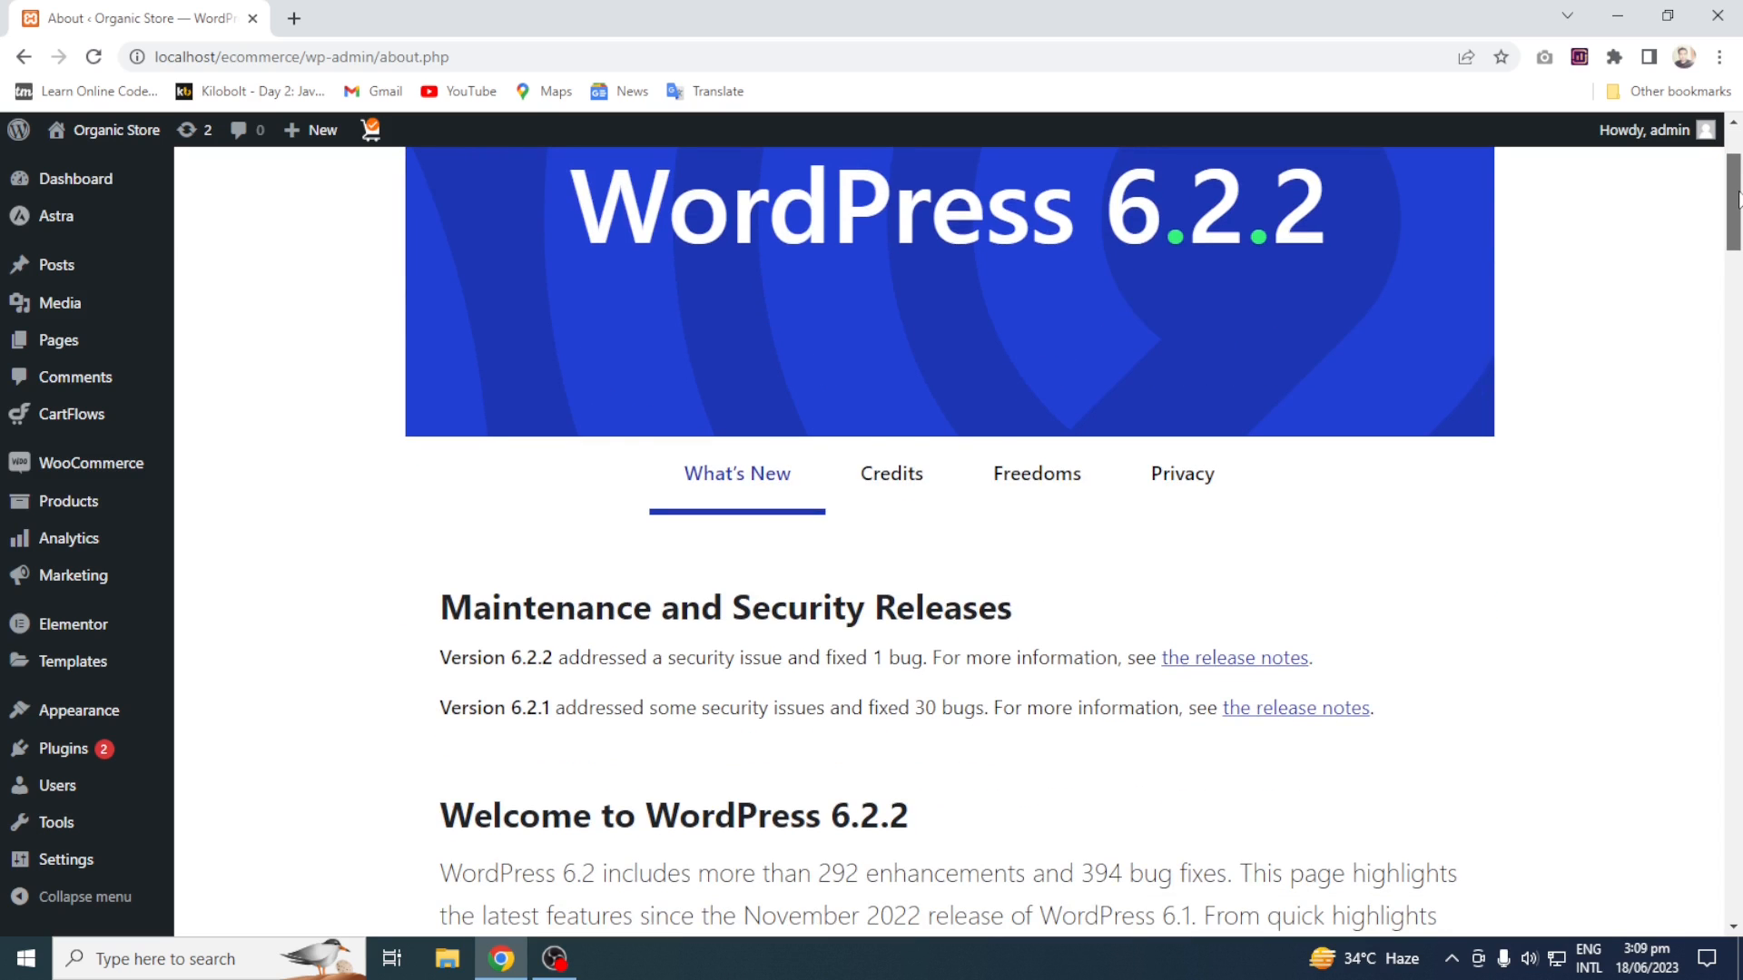
{"action": "scroll", "coordinate": [476, 543], "scroll_direction": "down", "scroll_amount": 2}
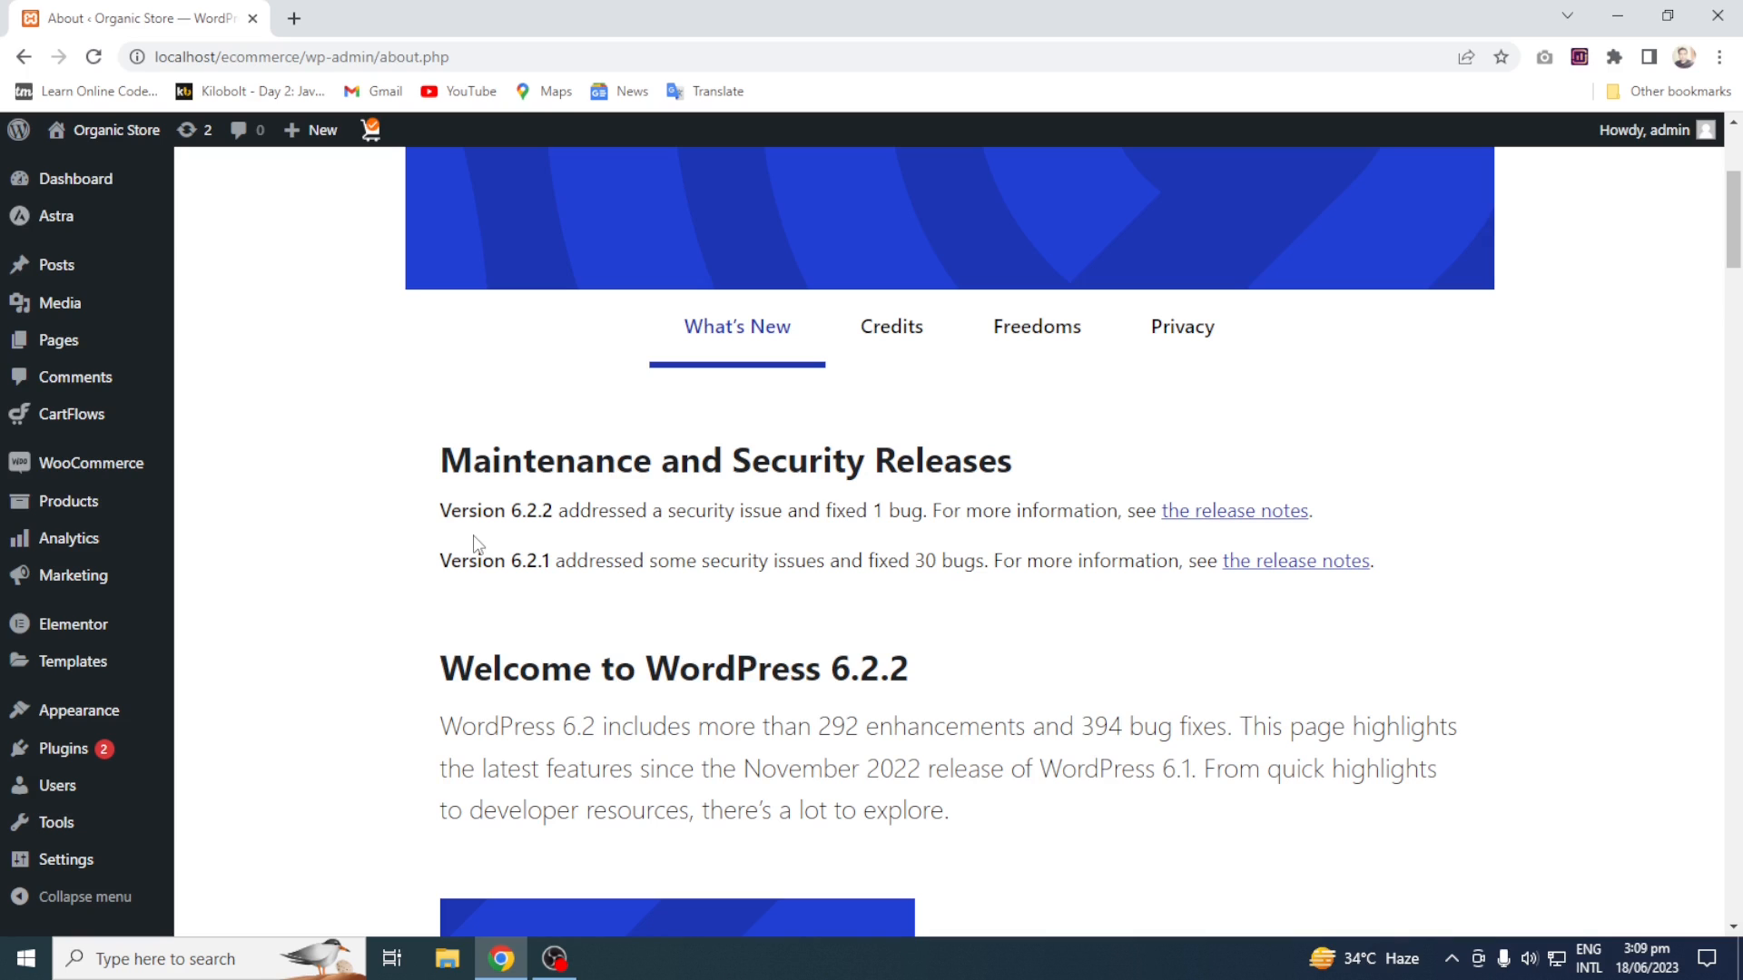
{"action": "mouse_move", "coordinate": [88, 468]}
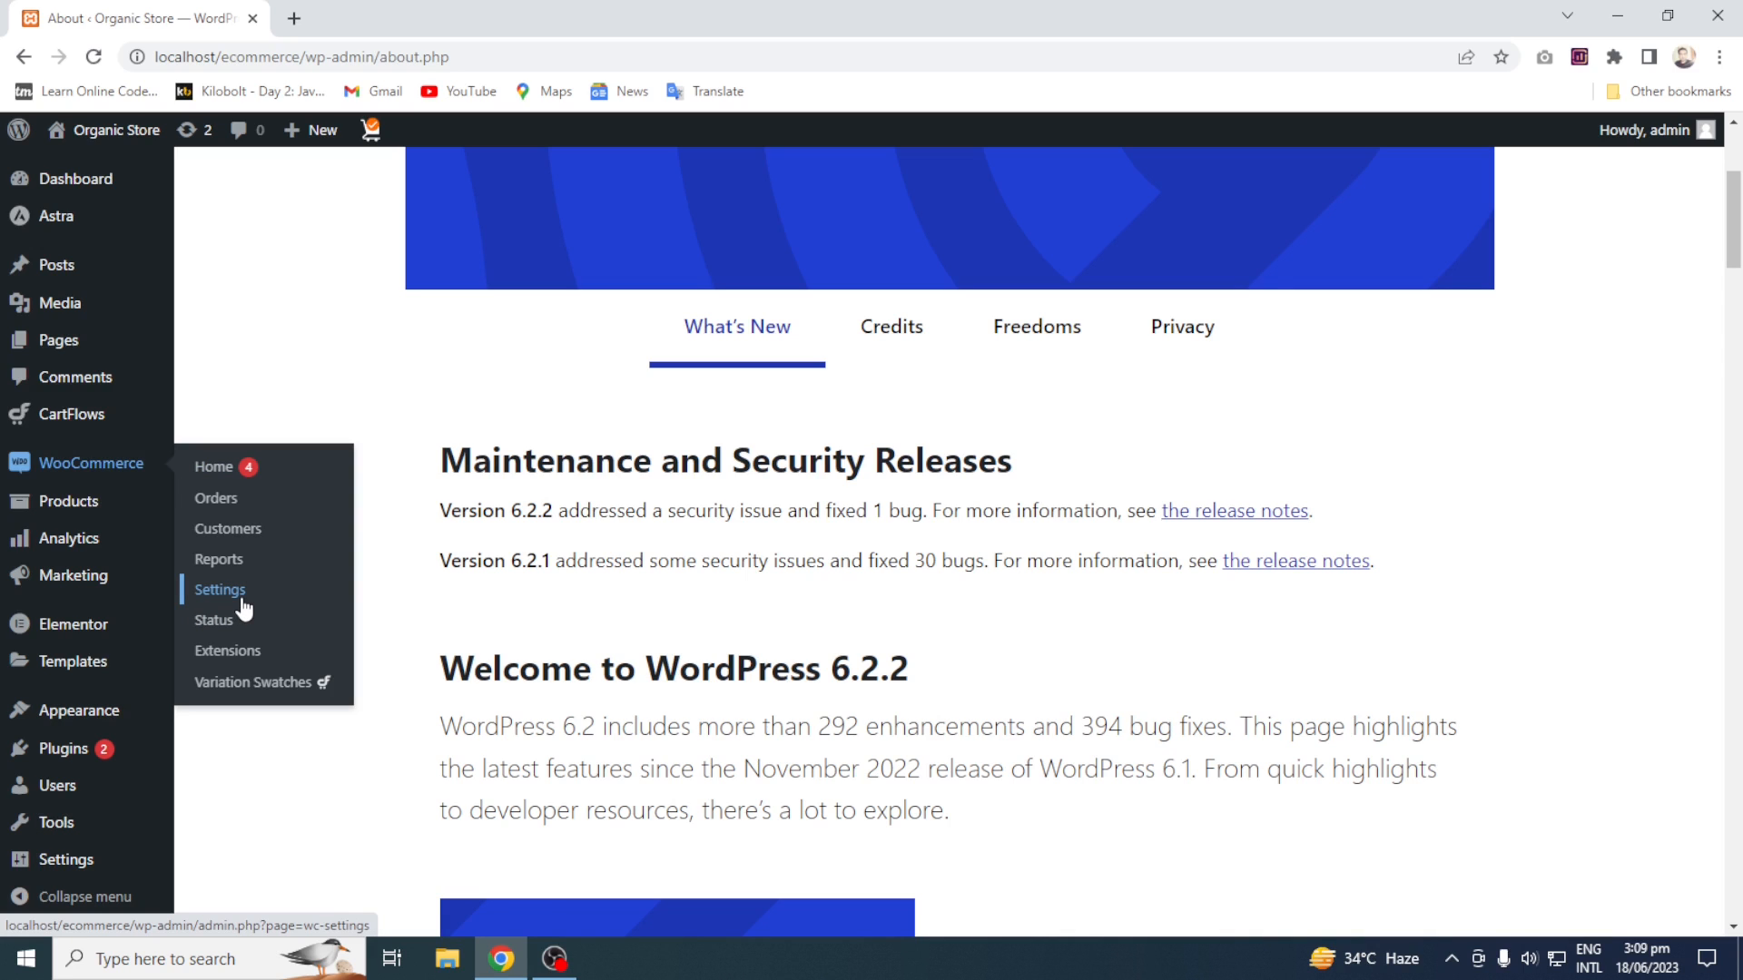
{"action": "mouse_move", "coordinate": [84, 599]}
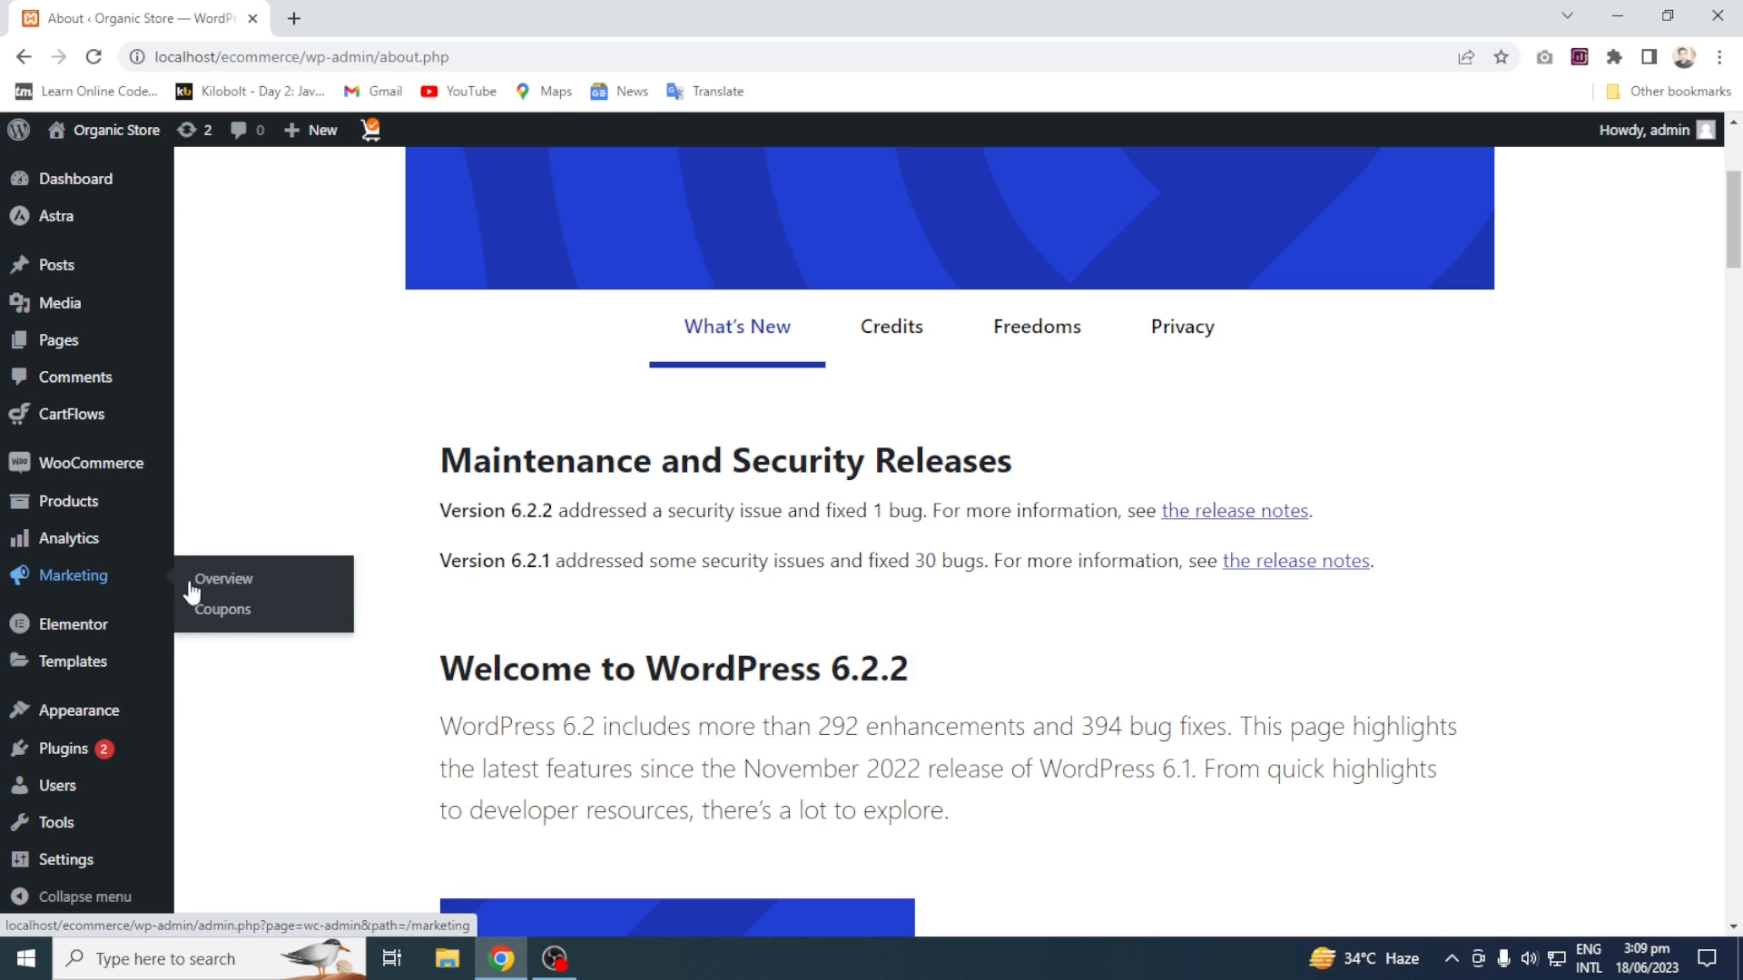
{"action": "left_click", "coordinate": [225, 611]}
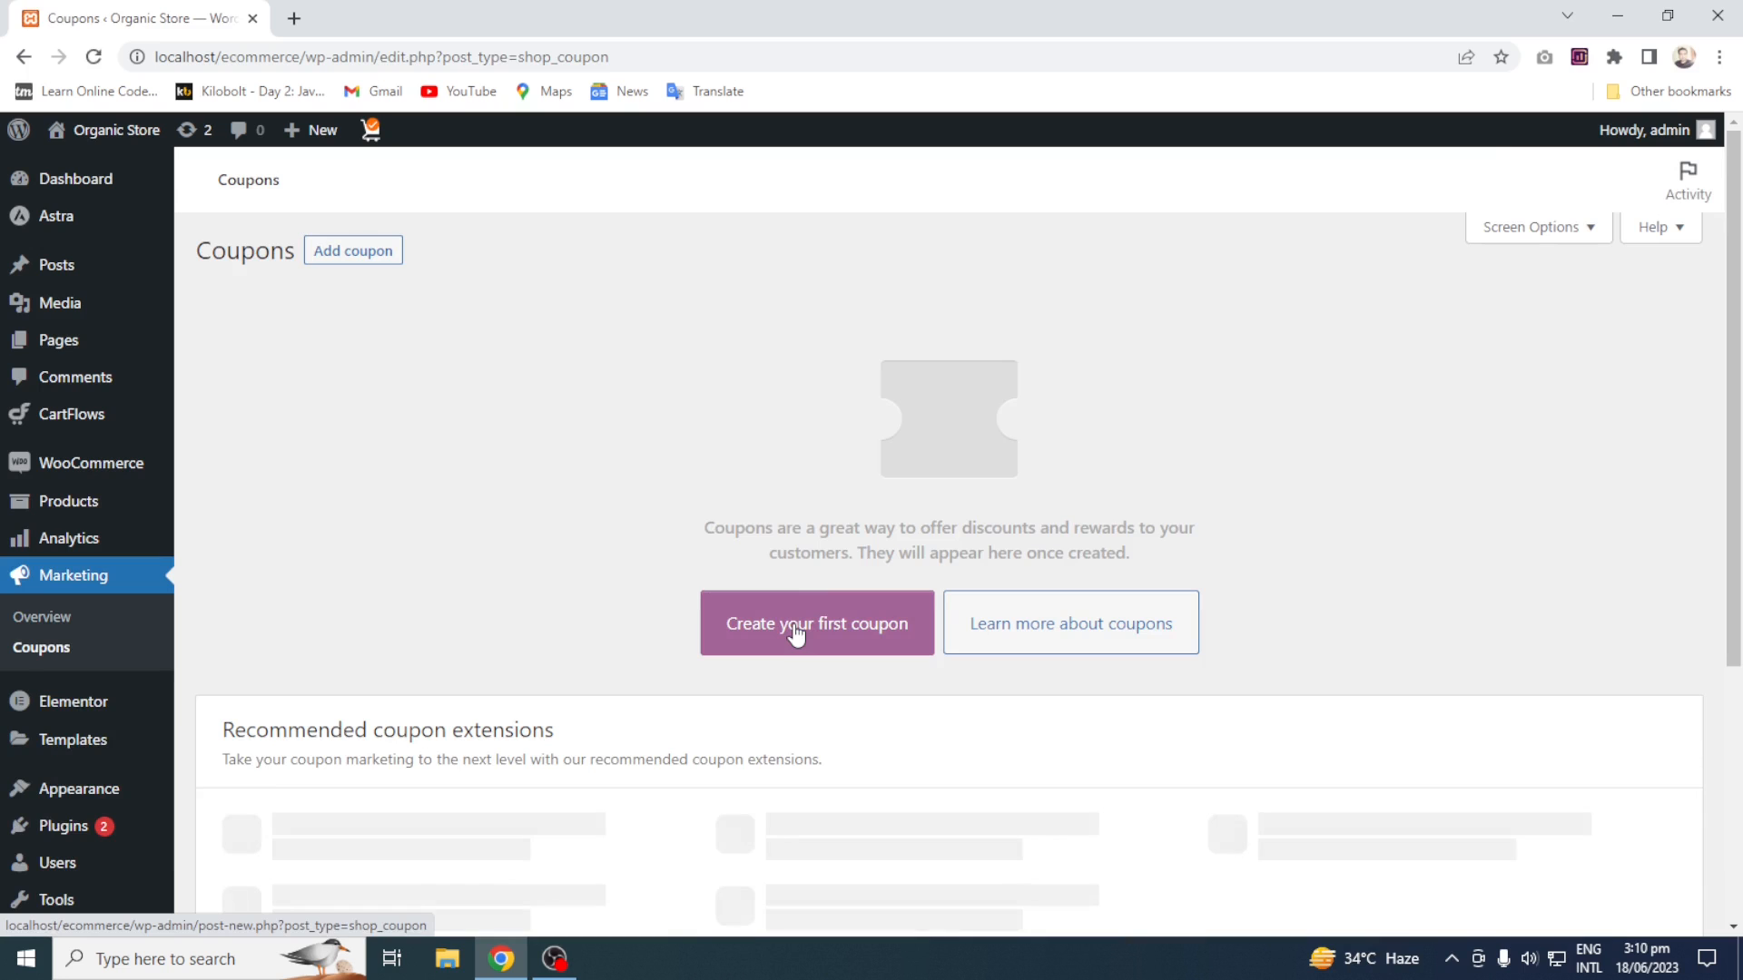
{"action": "left_click", "coordinate": [796, 633]}
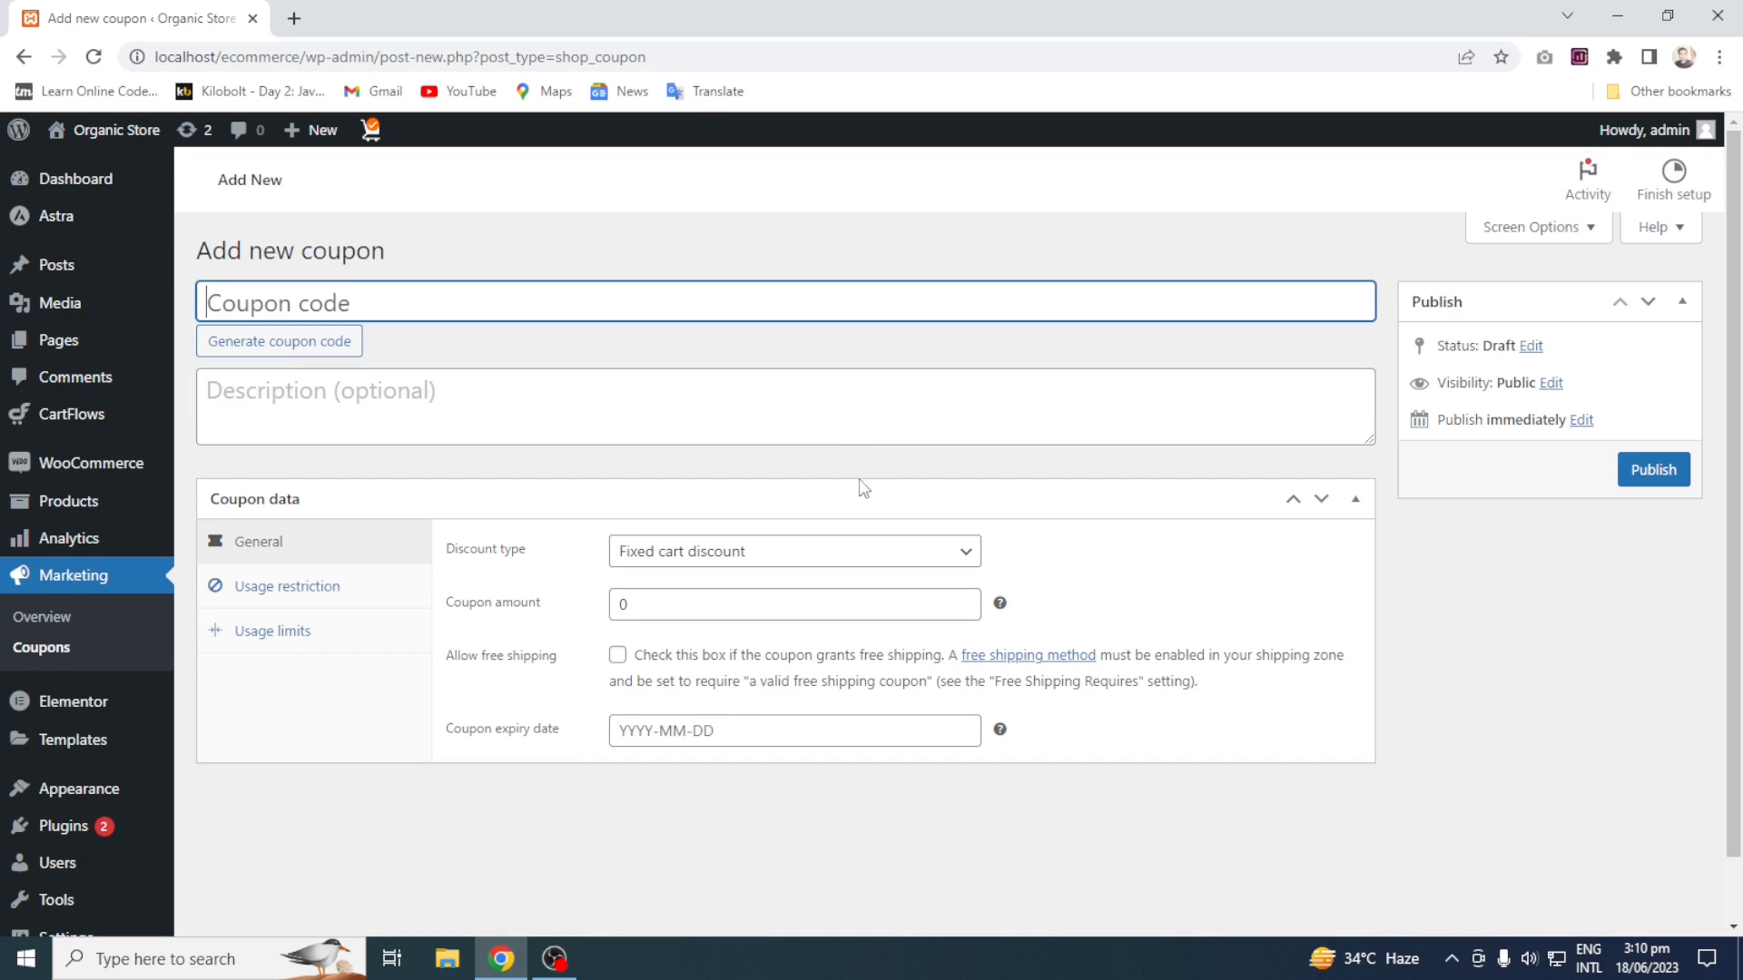
{"action": "left_click", "coordinate": [889, 551]}
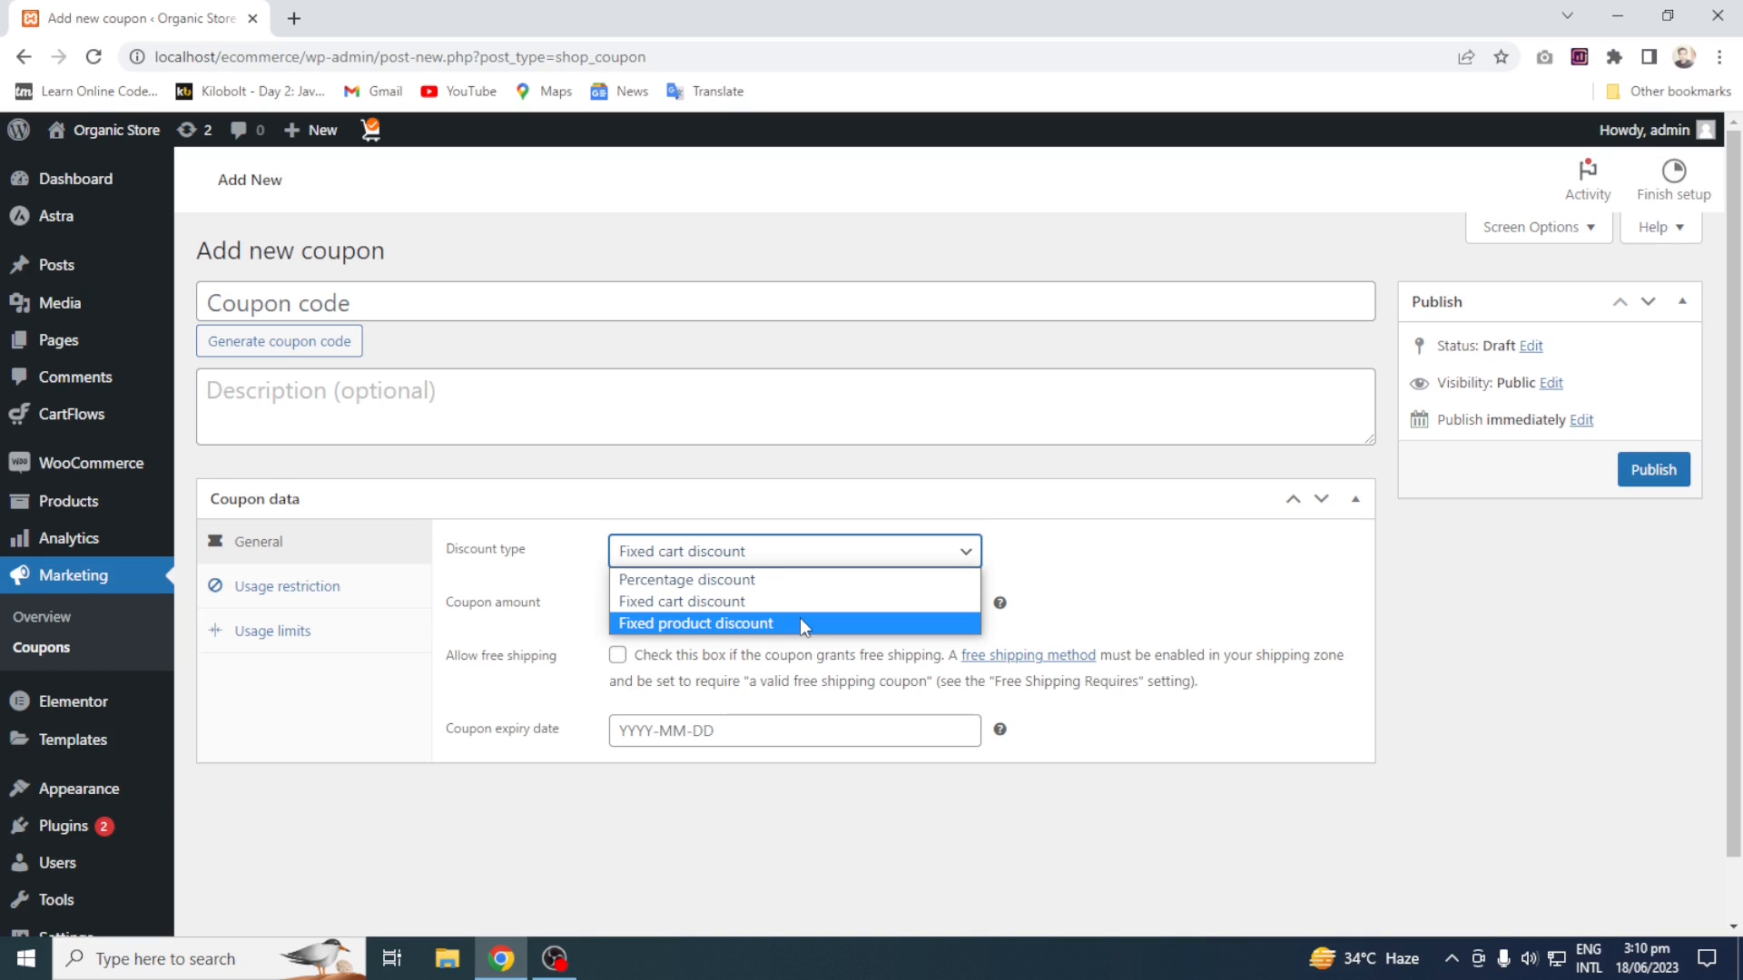
{"action": "left_click", "coordinate": [801, 585]}
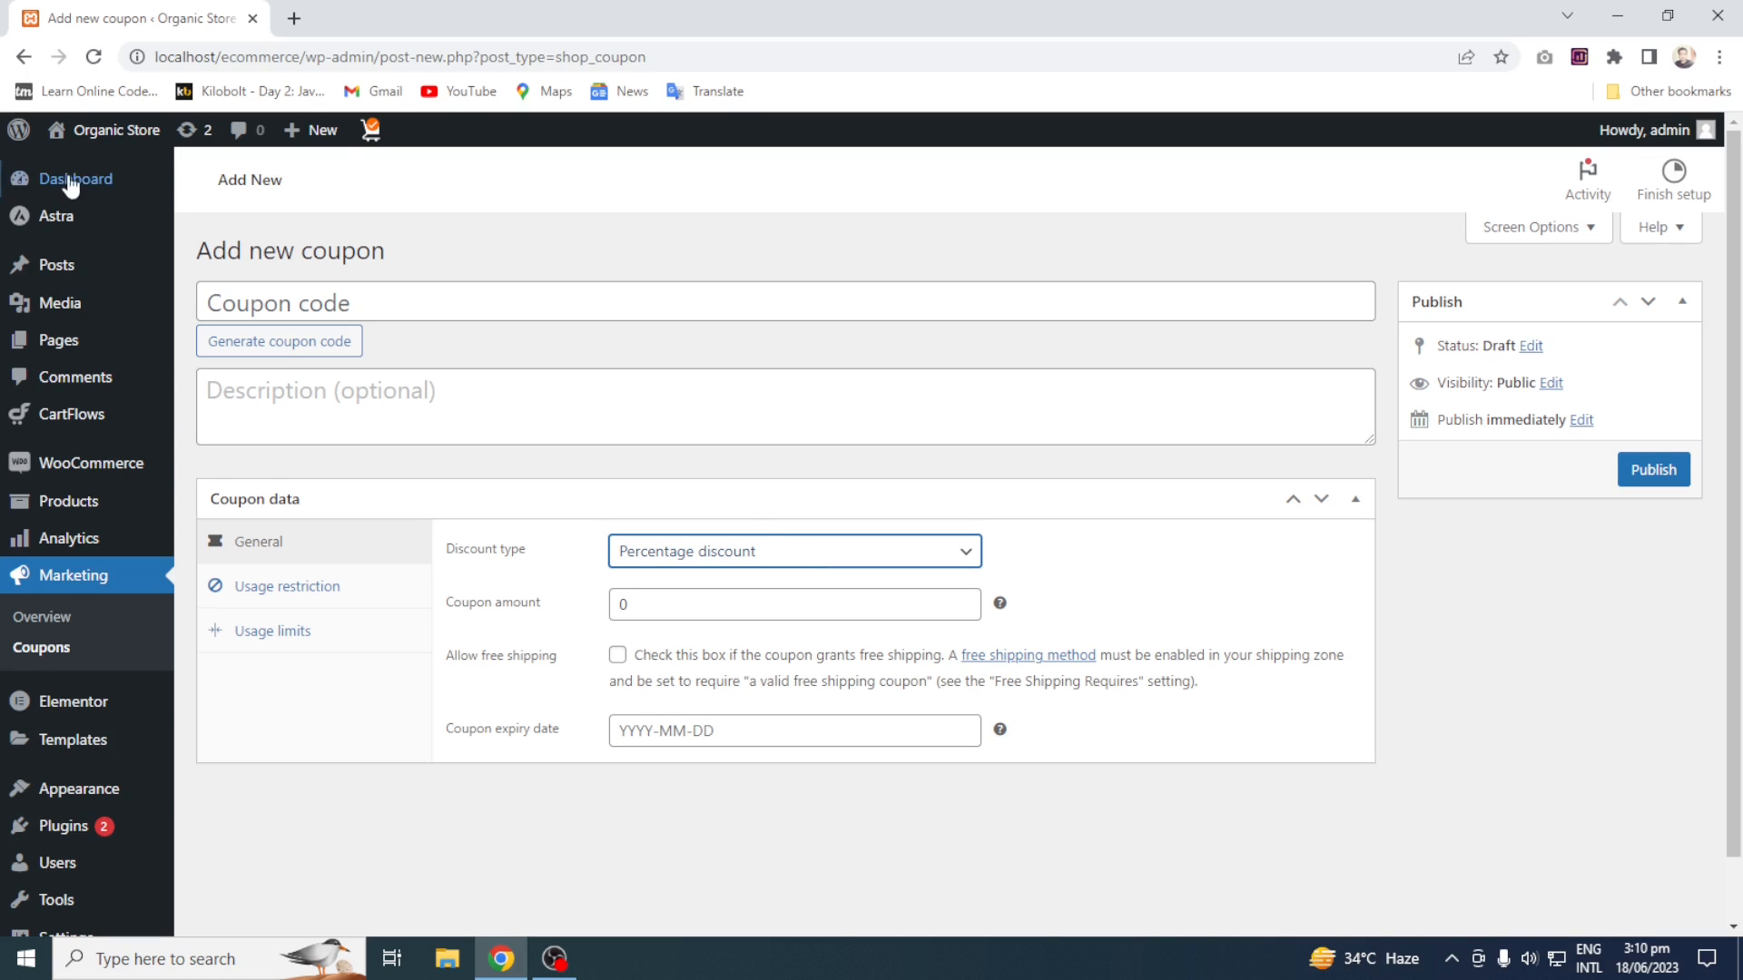
Open the storefront in a separate browser tab and add one Assorted Coffee to the cart
{"action": "mouse_move", "coordinate": [87, 134]}
{"action": "right_click", "coordinate": [83, 194]}
{"action": "left_click", "coordinate": [113, 198]}
{"action": "left_click", "coordinate": [431, 11]}
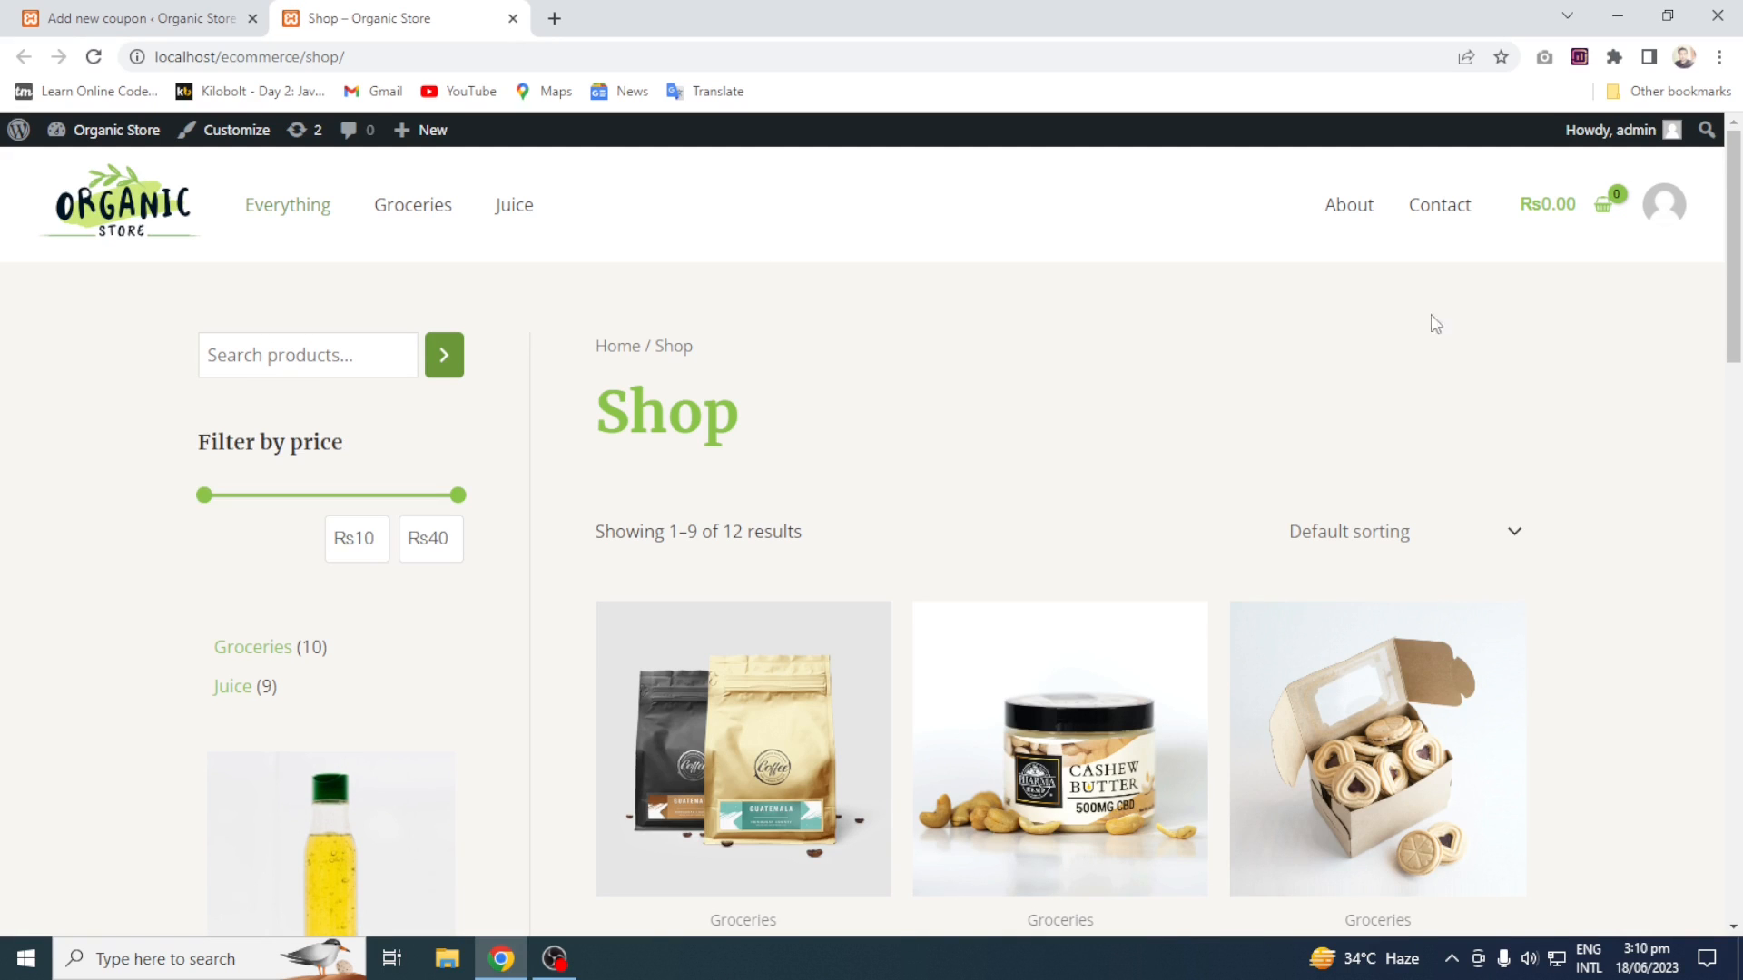
{"action": "left_click_drag", "start_coordinate": [1720, 218], "coordinate": [1740, 343]}
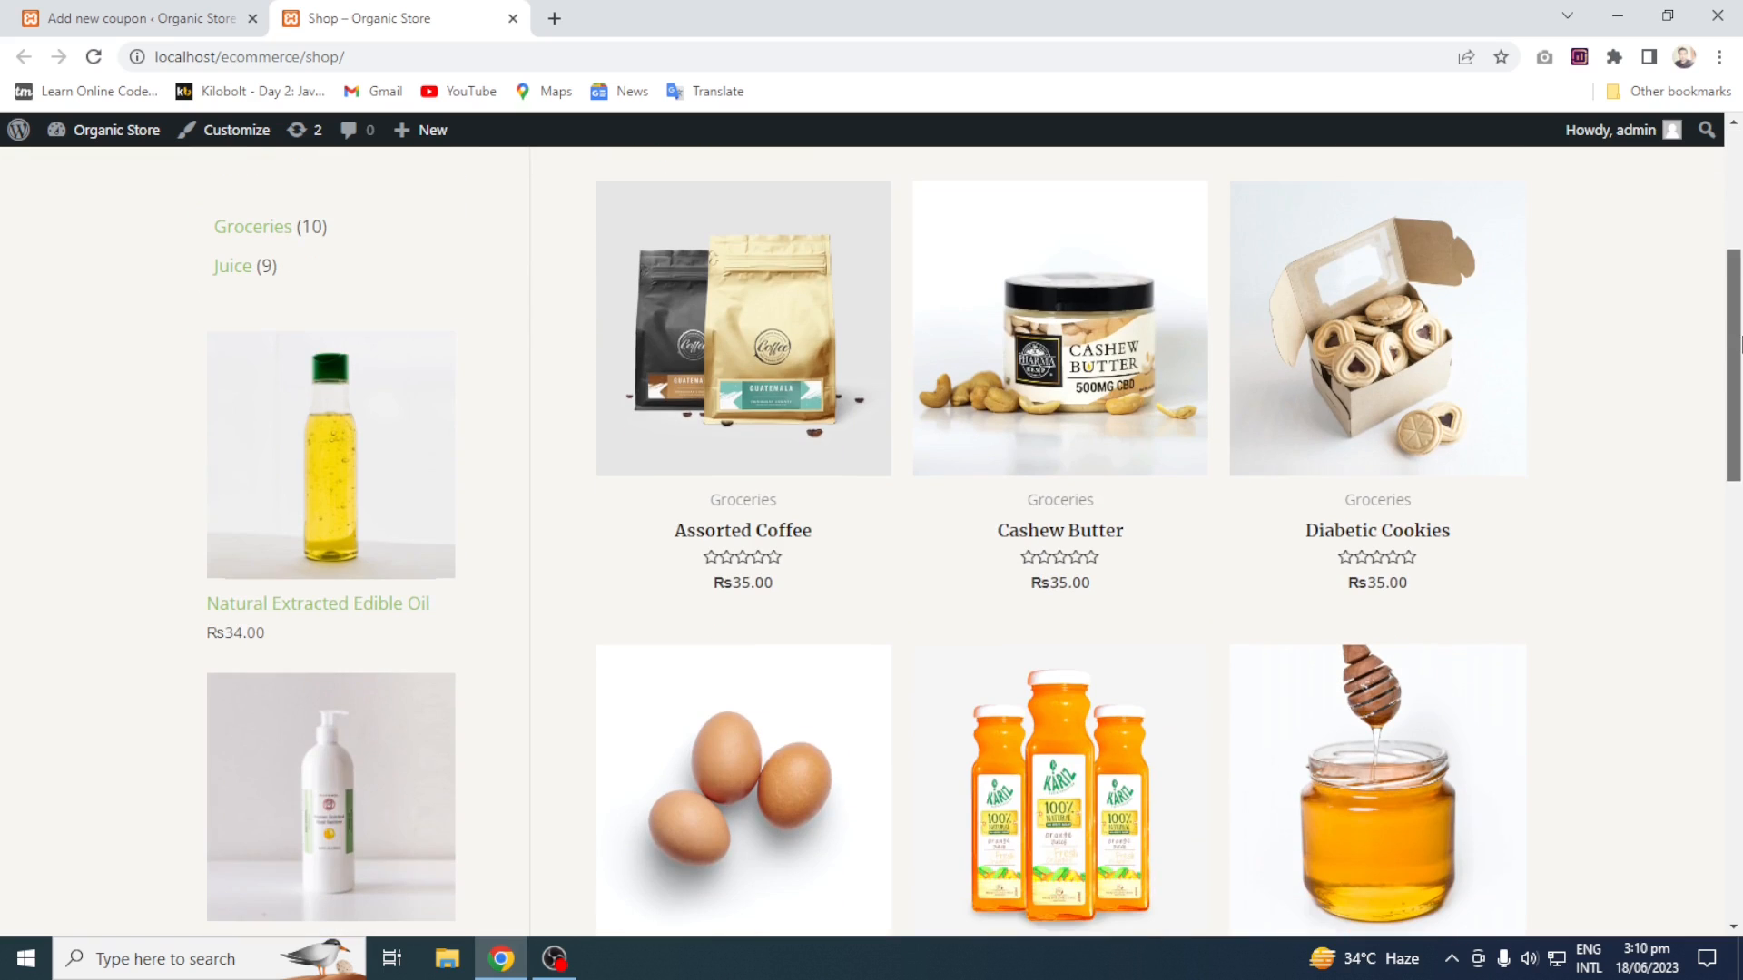
{"action": "left_click", "coordinate": [744, 542]}
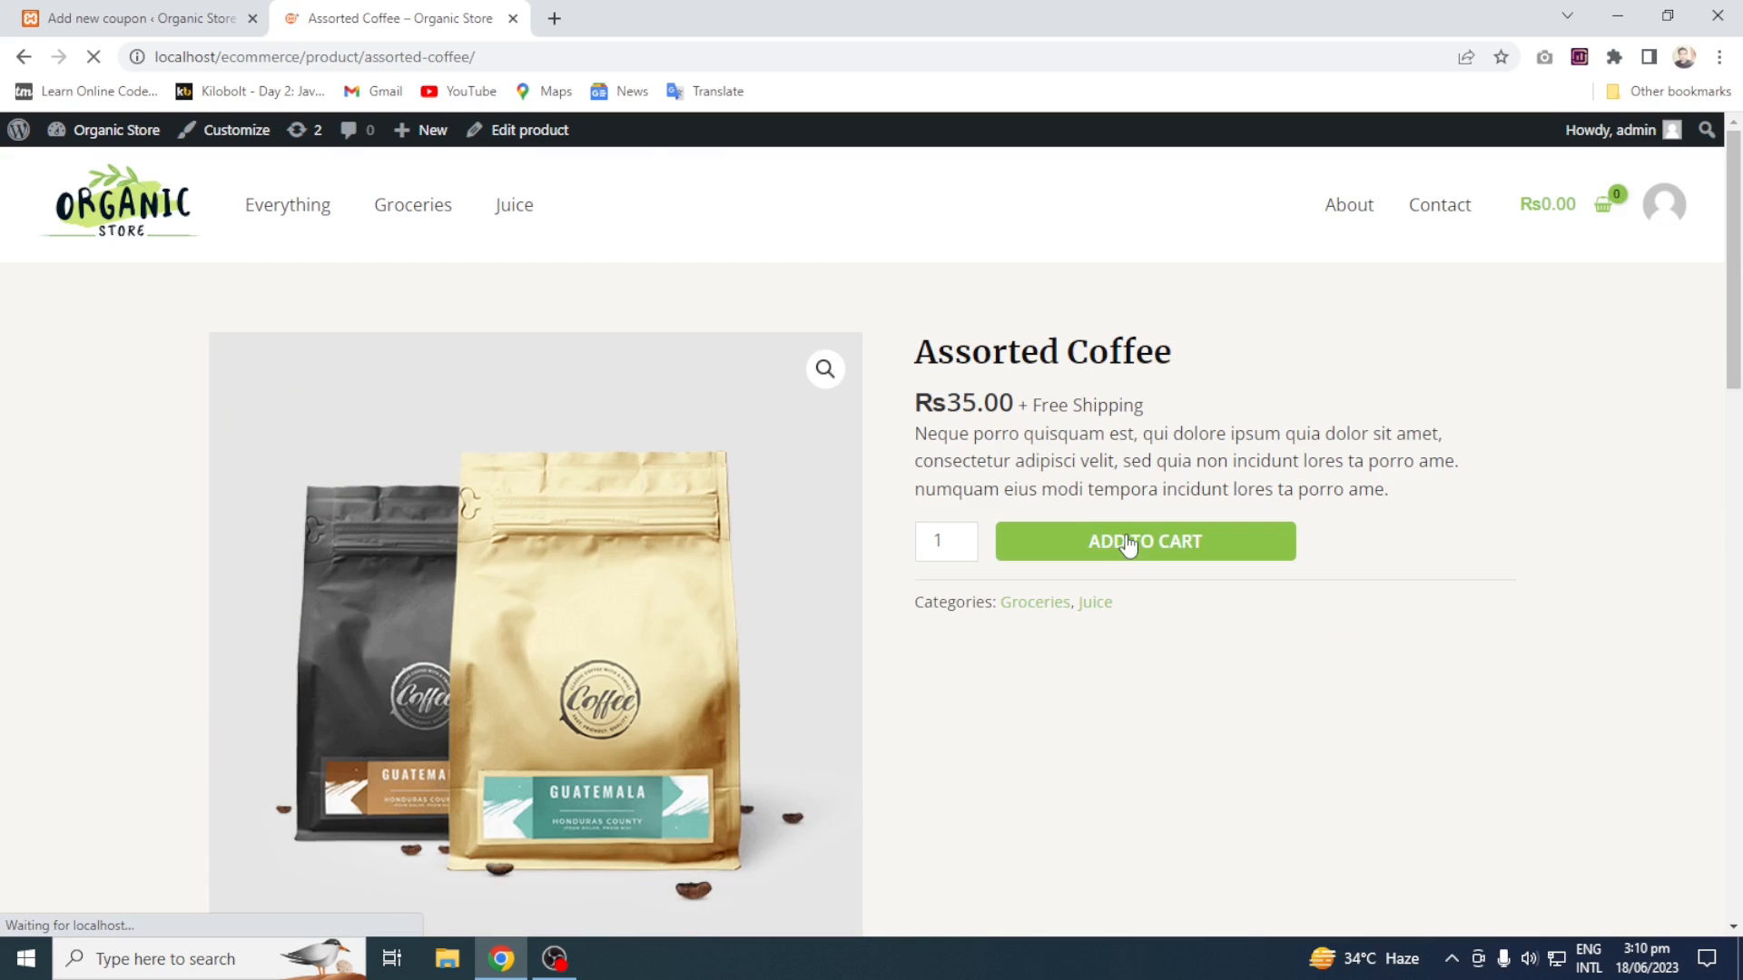
{"action": "left_click", "coordinate": [1129, 543]}
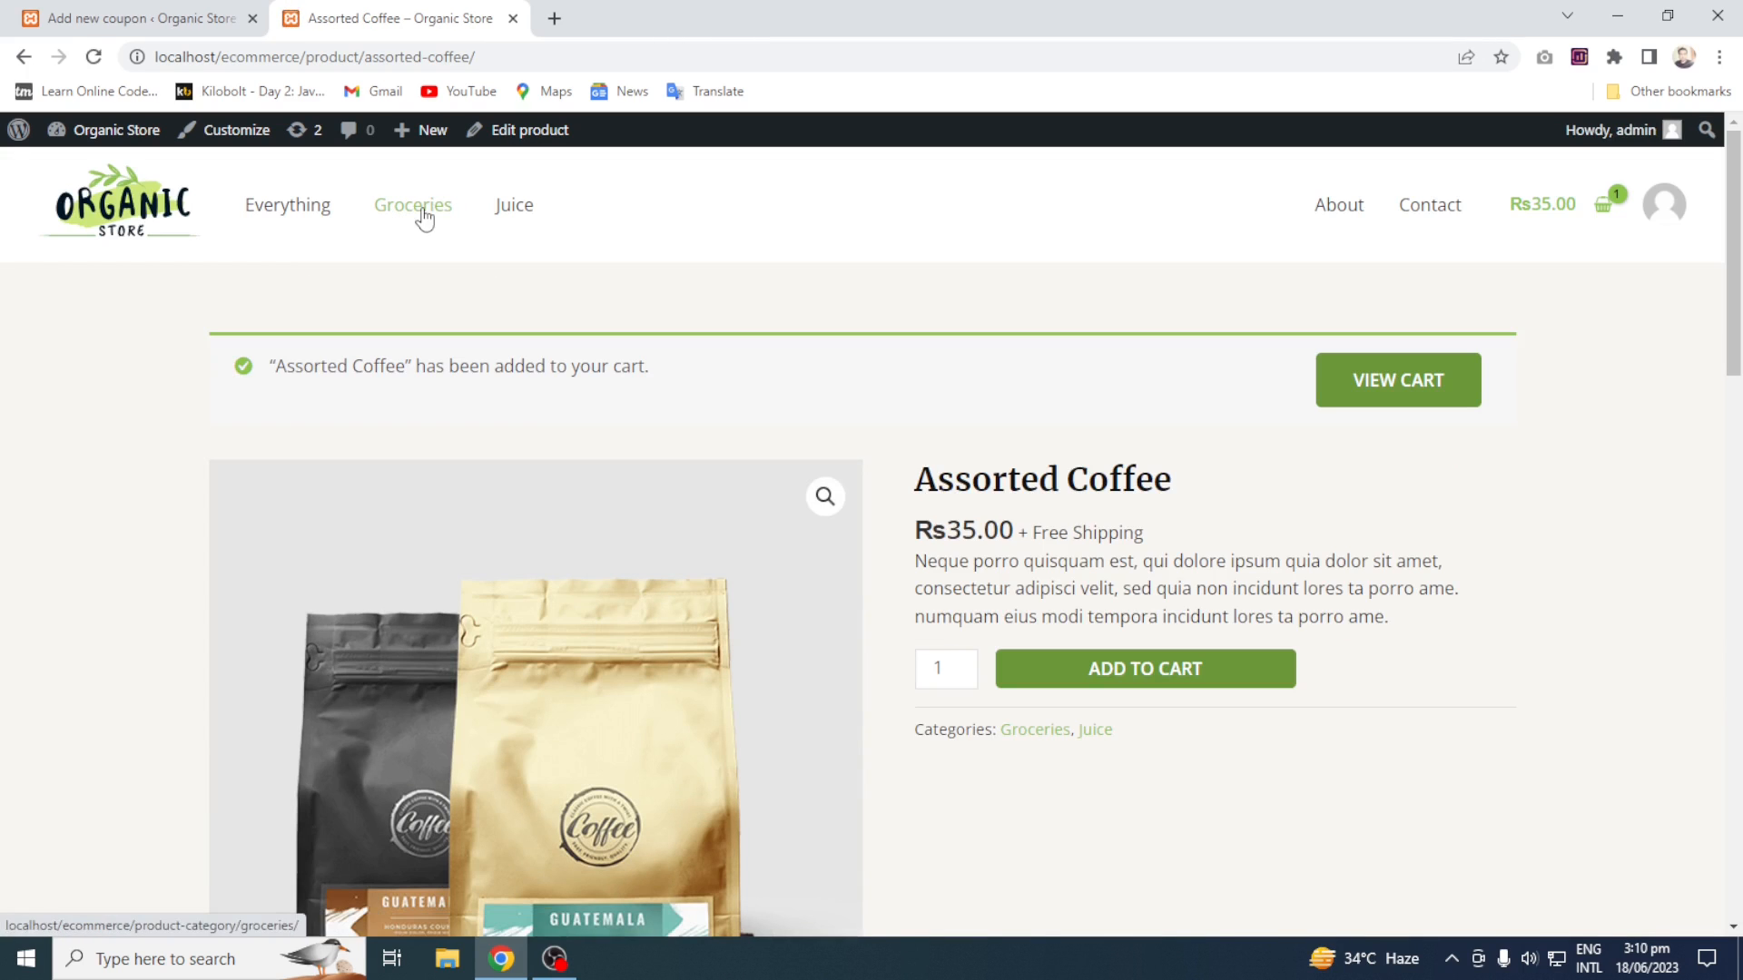
Add 20 units of Fresh Organic Honey from the Groceries category to the cart
{"action": "left_click", "coordinate": [422, 211]}
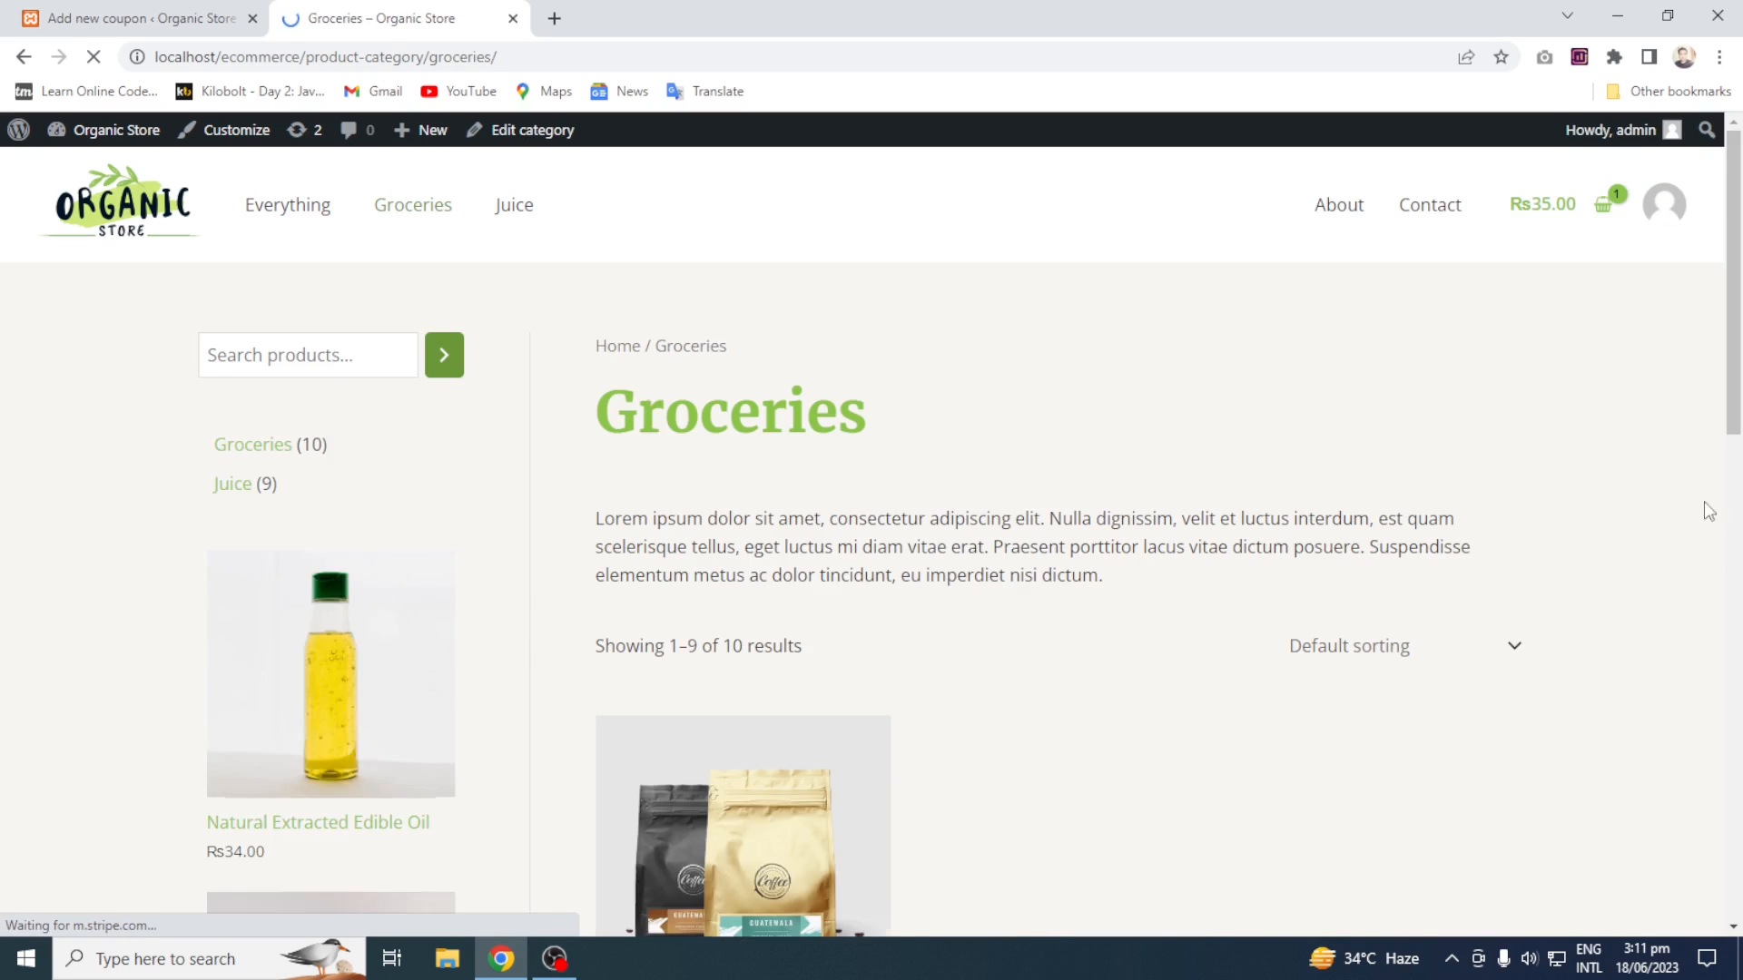
{"action": "scroll", "coordinate": [1740, 497], "scroll_direction": "down", "scroll_amount": 9}
{"action": "scroll", "coordinate": [1741, 497], "scroll_direction": "down", "scroll_amount": 1}
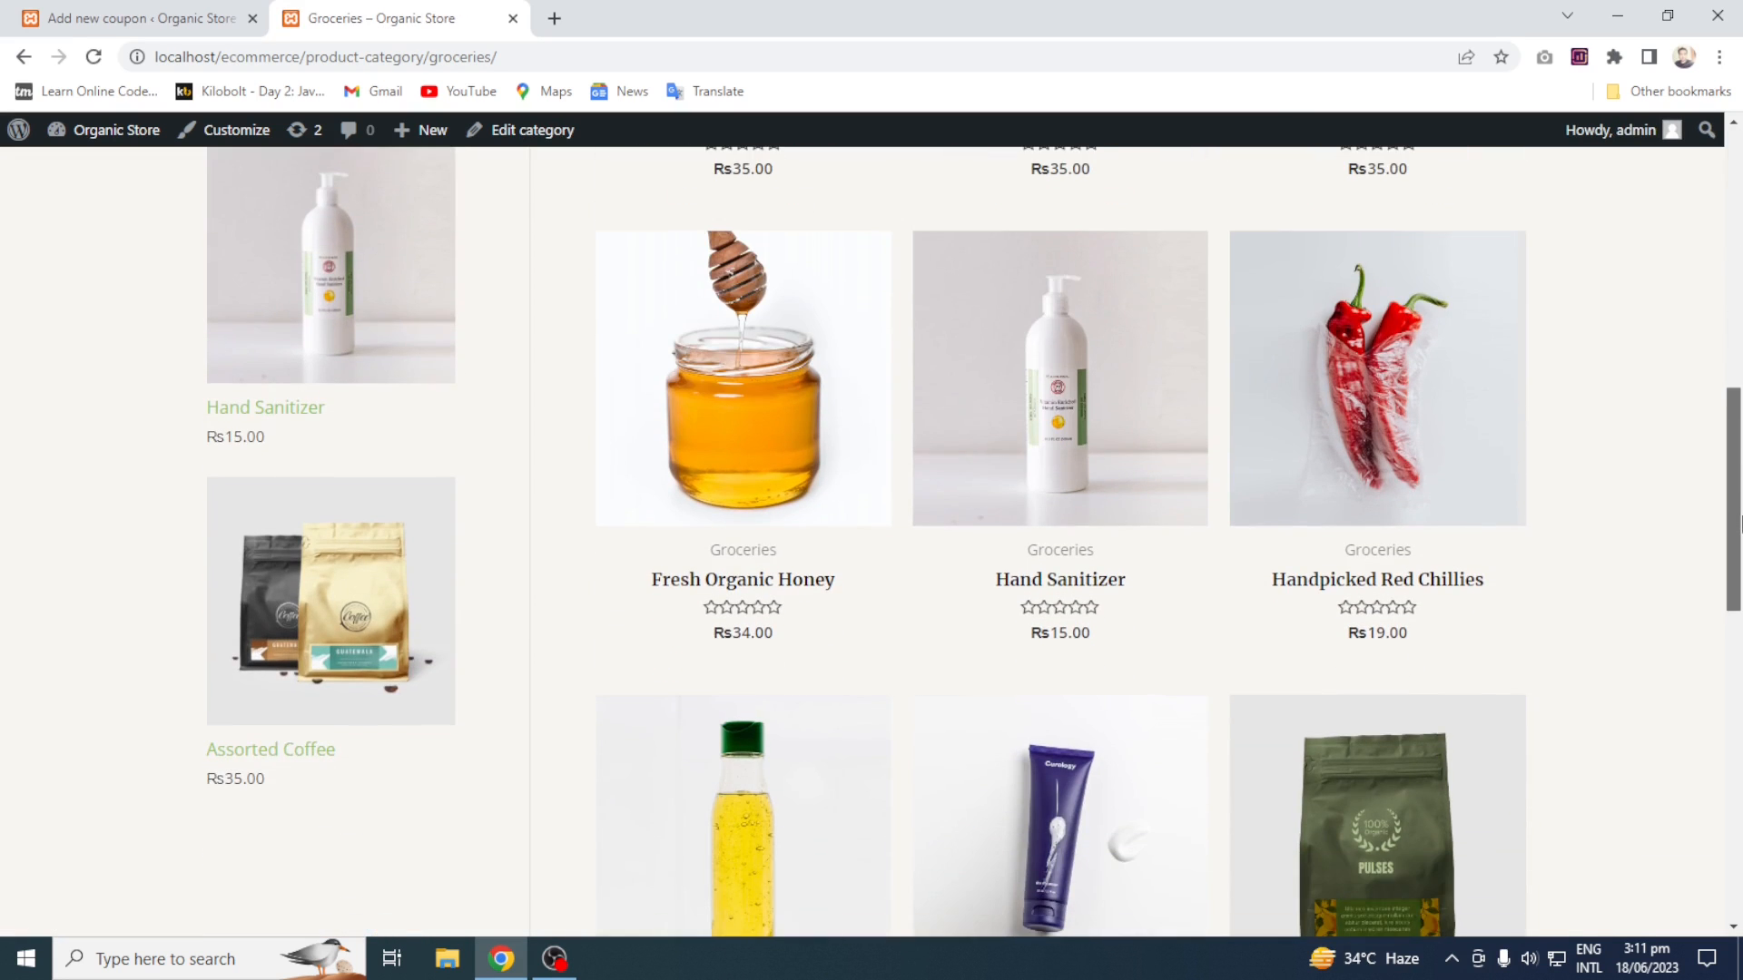
{"action": "left_click", "coordinate": [808, 603]}
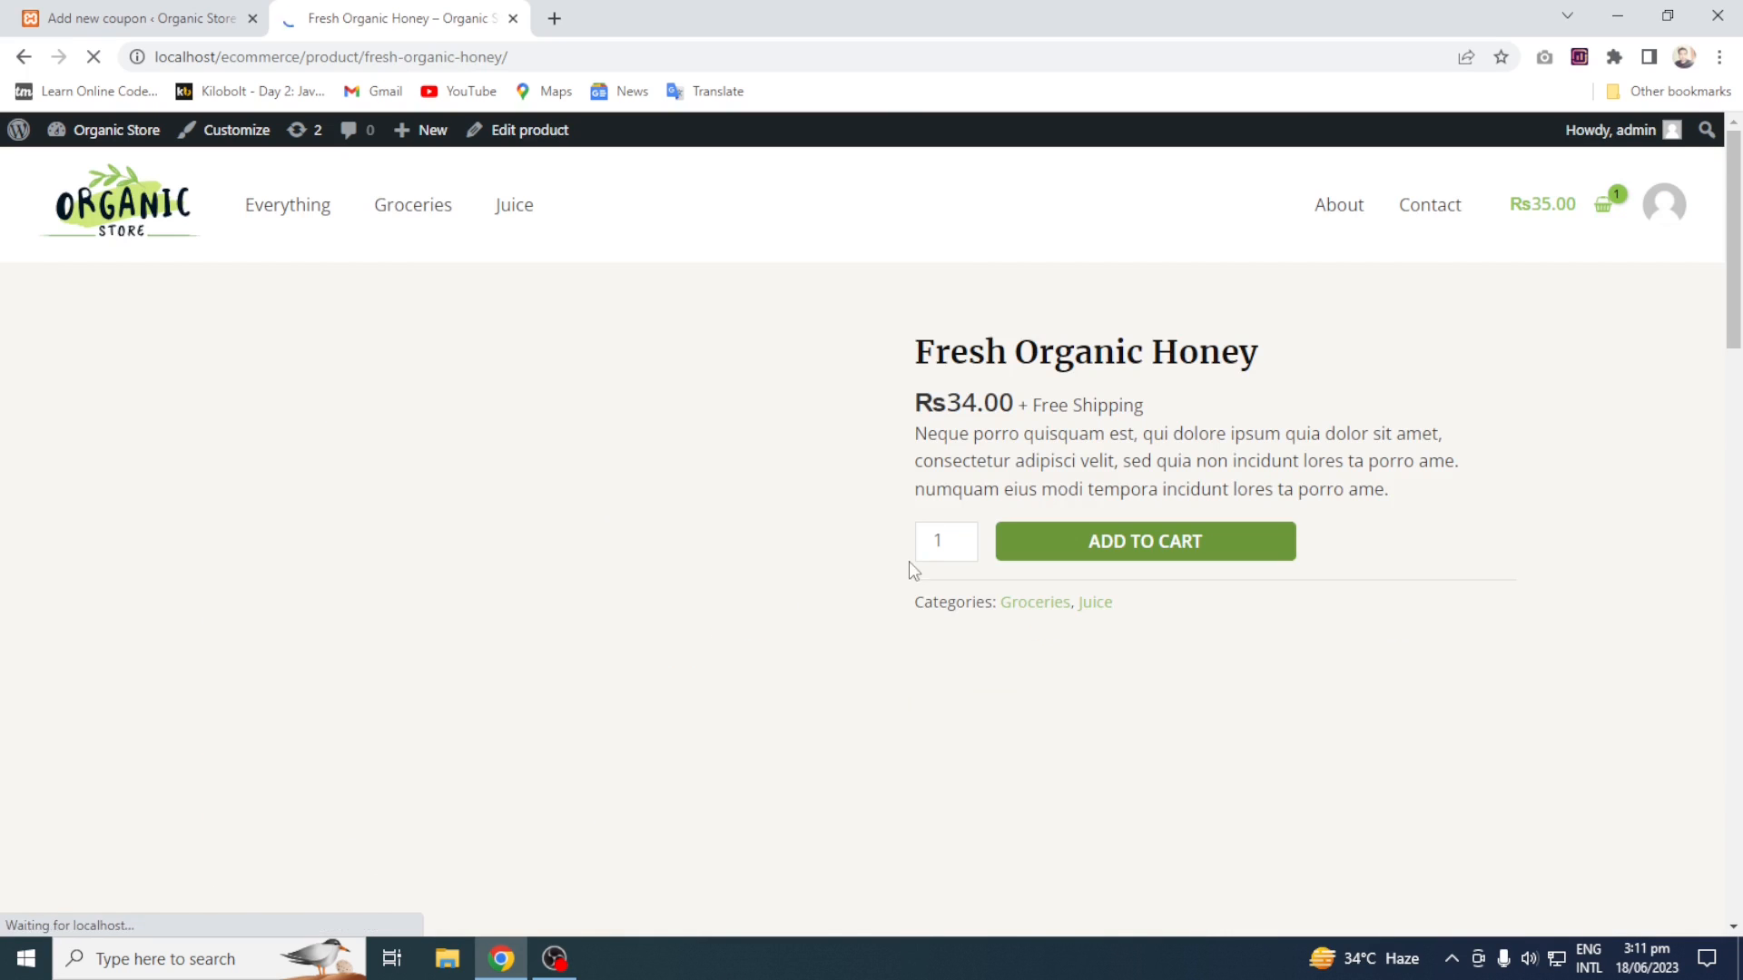
{"action": "type", "text": "20"}
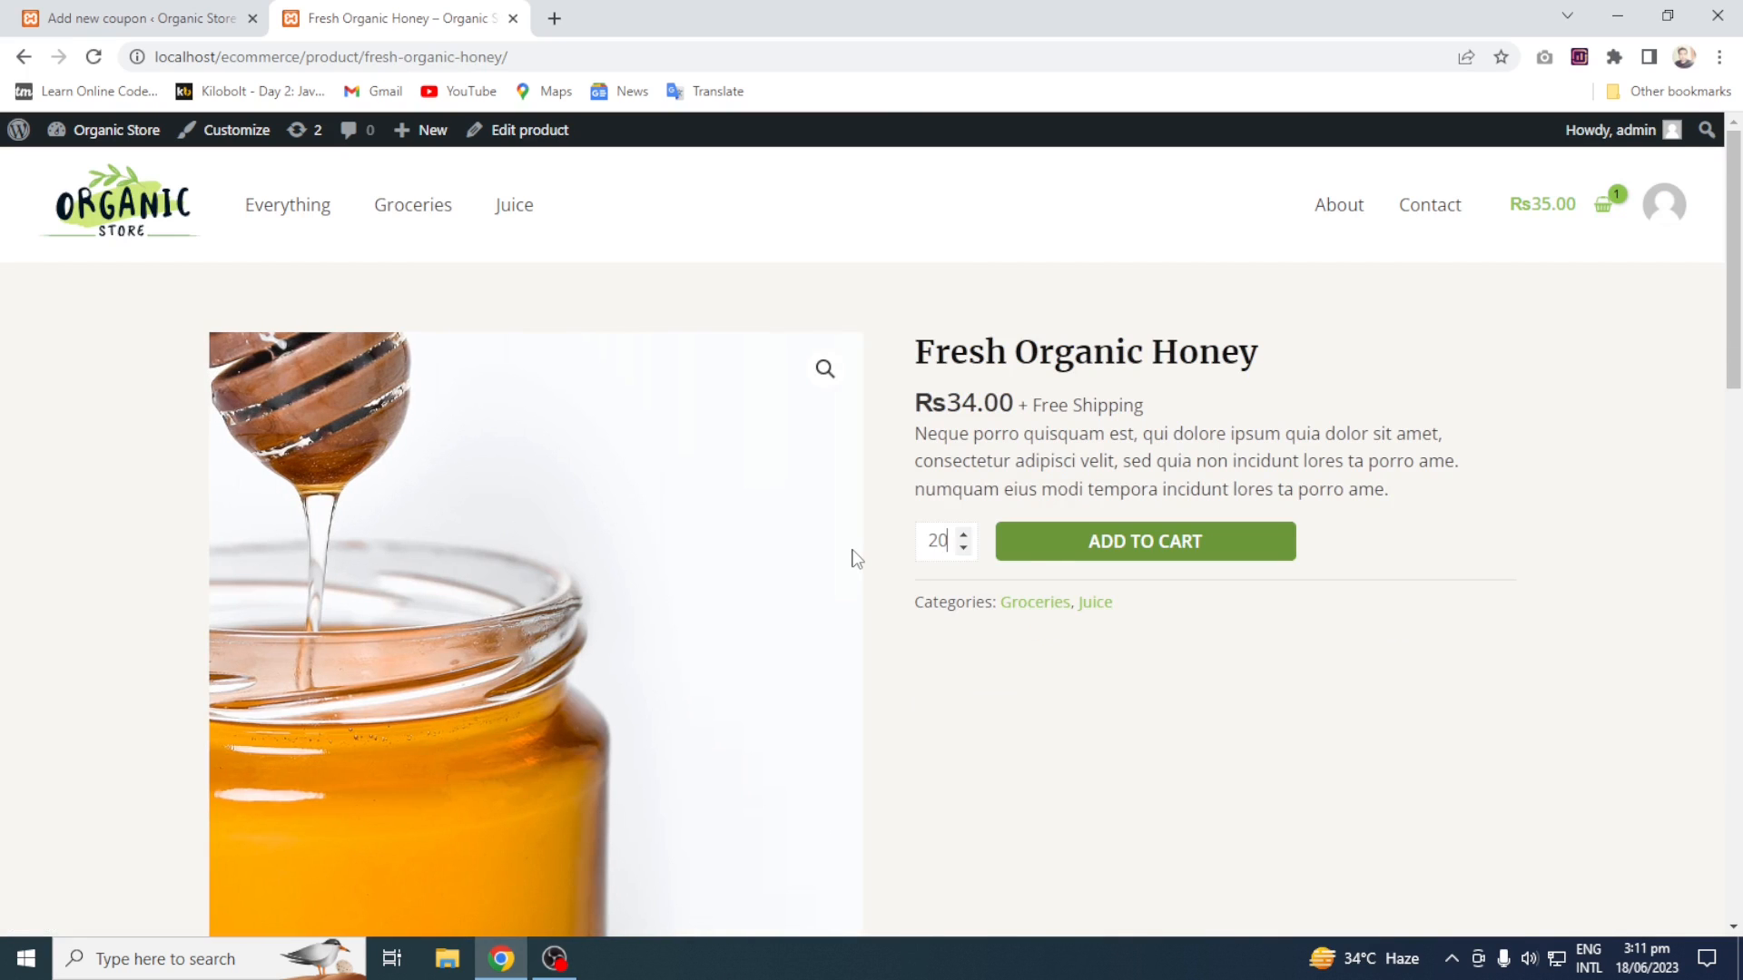
{"action": "left_click", "coordinate": [1145, 542]}
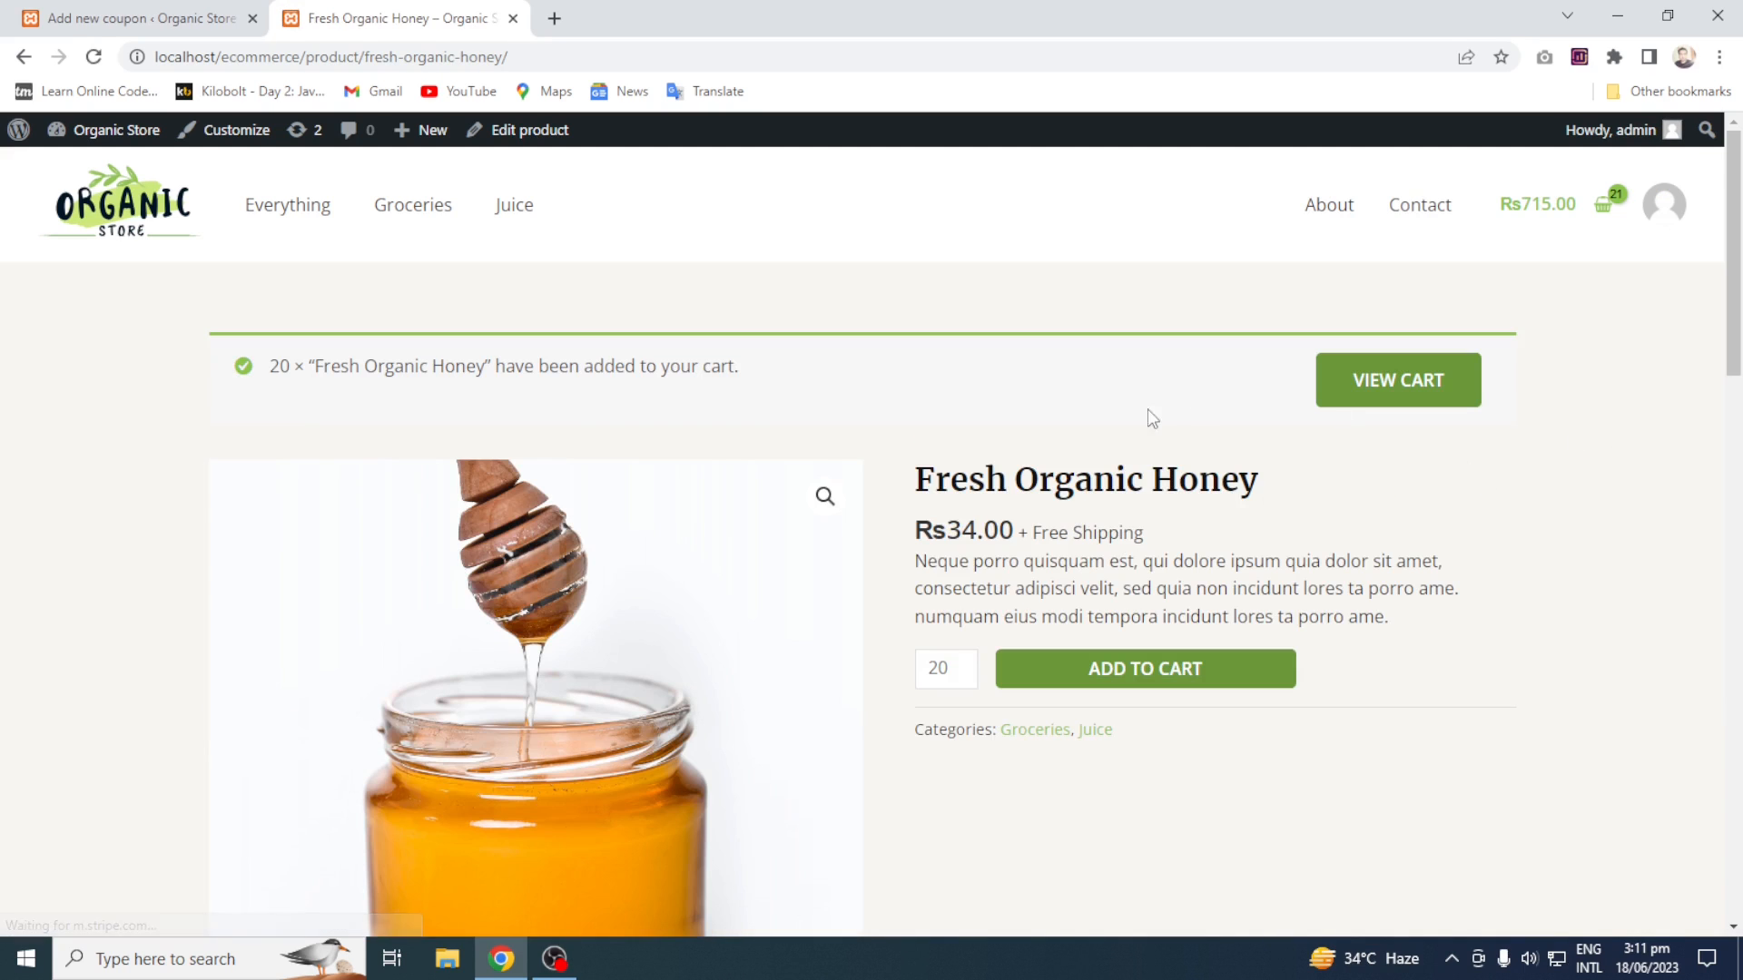
Add 50 units of Handpicked Red Chillies from the full shop listing to the cart
{"action": "left_click", "coordinate": [280, 220]}
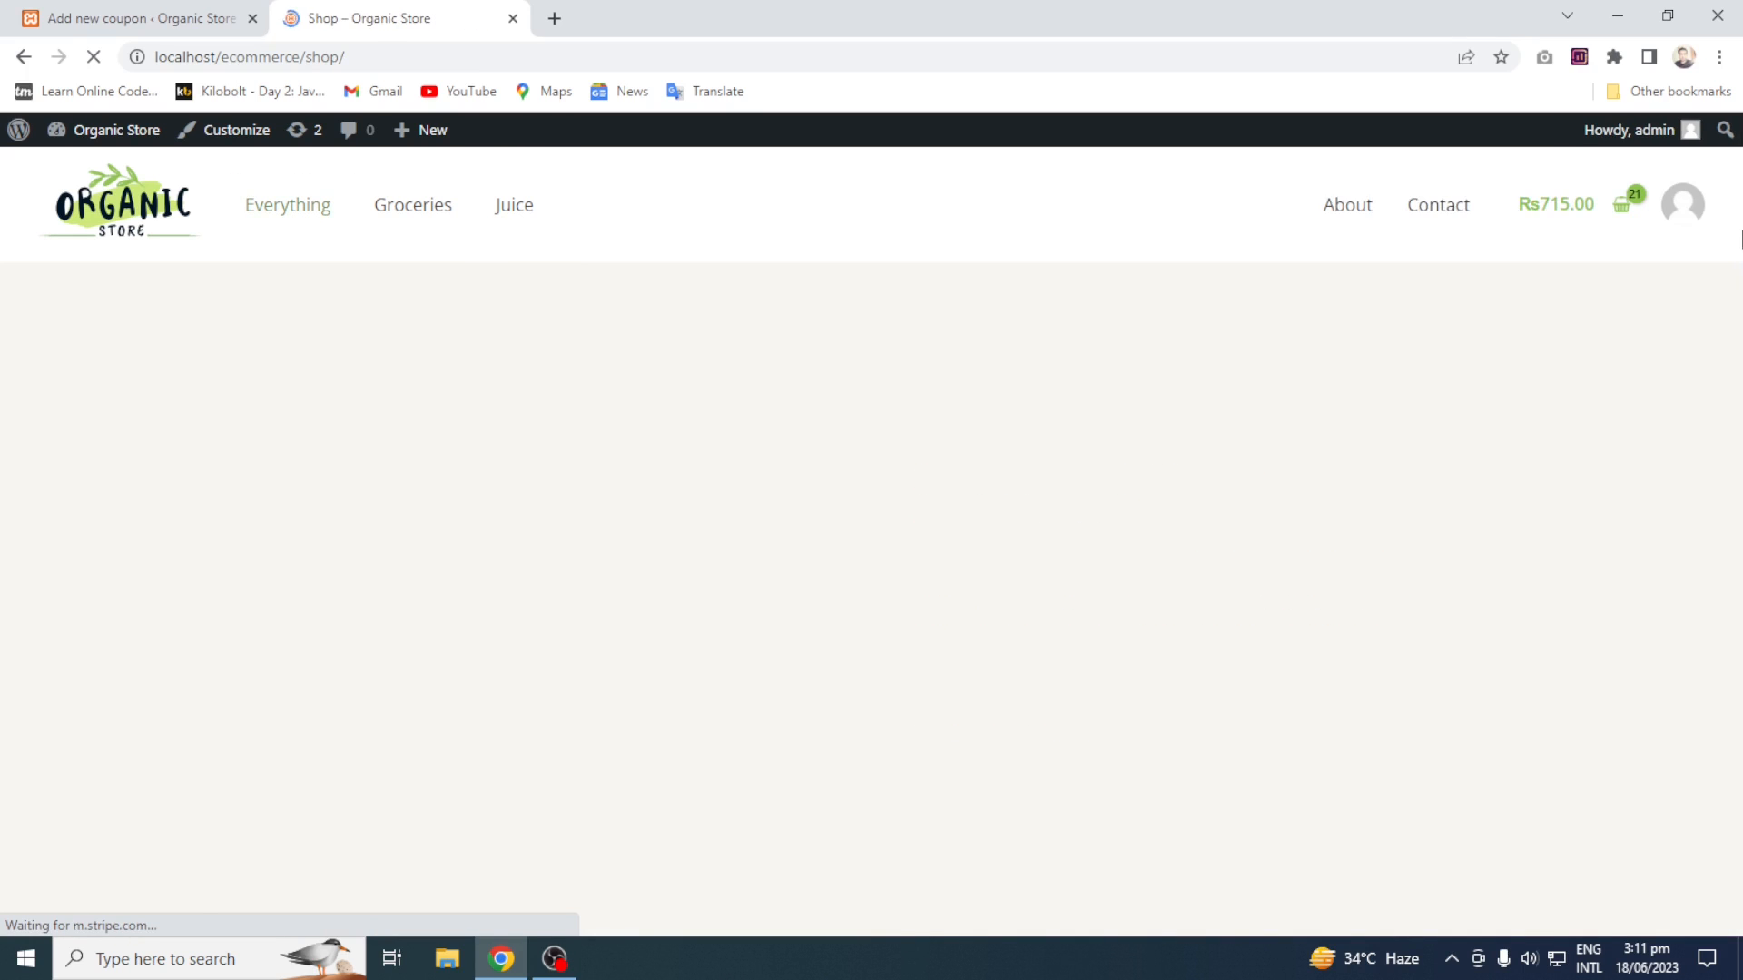
{"action": "left_click_drag", "start_coordinate": [1740, 238], "coordinate": [1740, 601]}
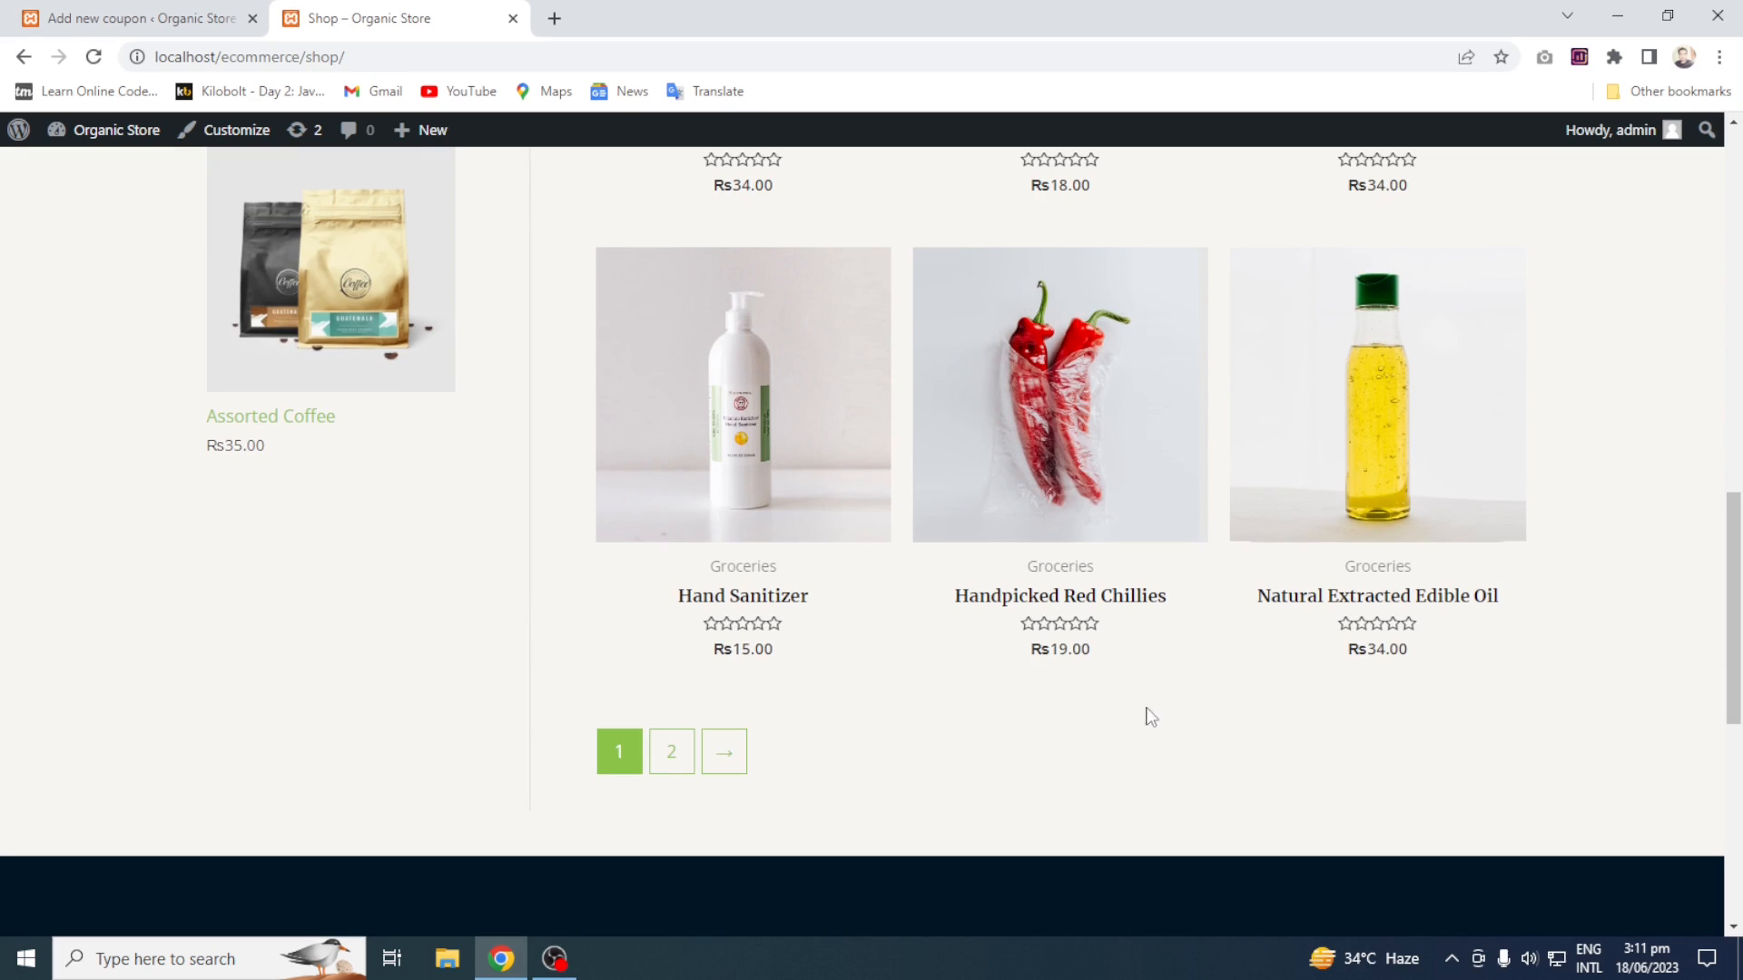
{"action": "left_click", "coordinate": [1110, 614]}
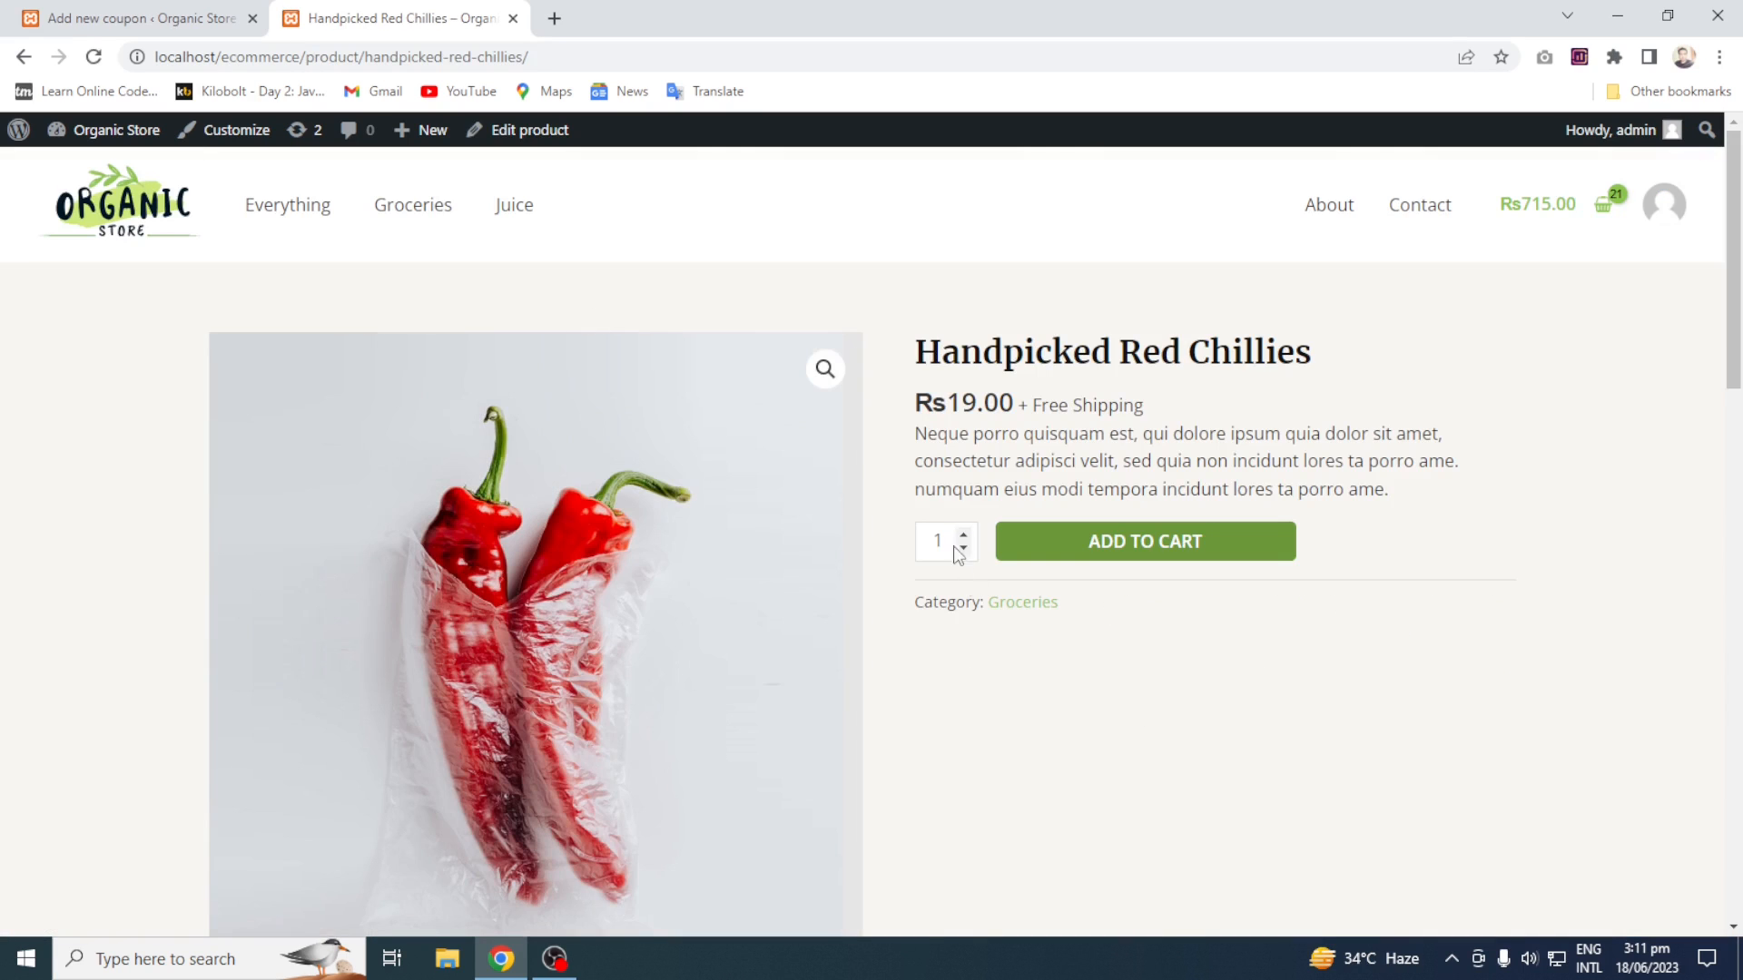
{"action": "left_click", "coordinate": [950, 535]}
{"action": "key", "text": "ctrl+a"}
{"action": "type", "text": "50"}
{"action": "left_click", "coordinate": [1026, 549]}
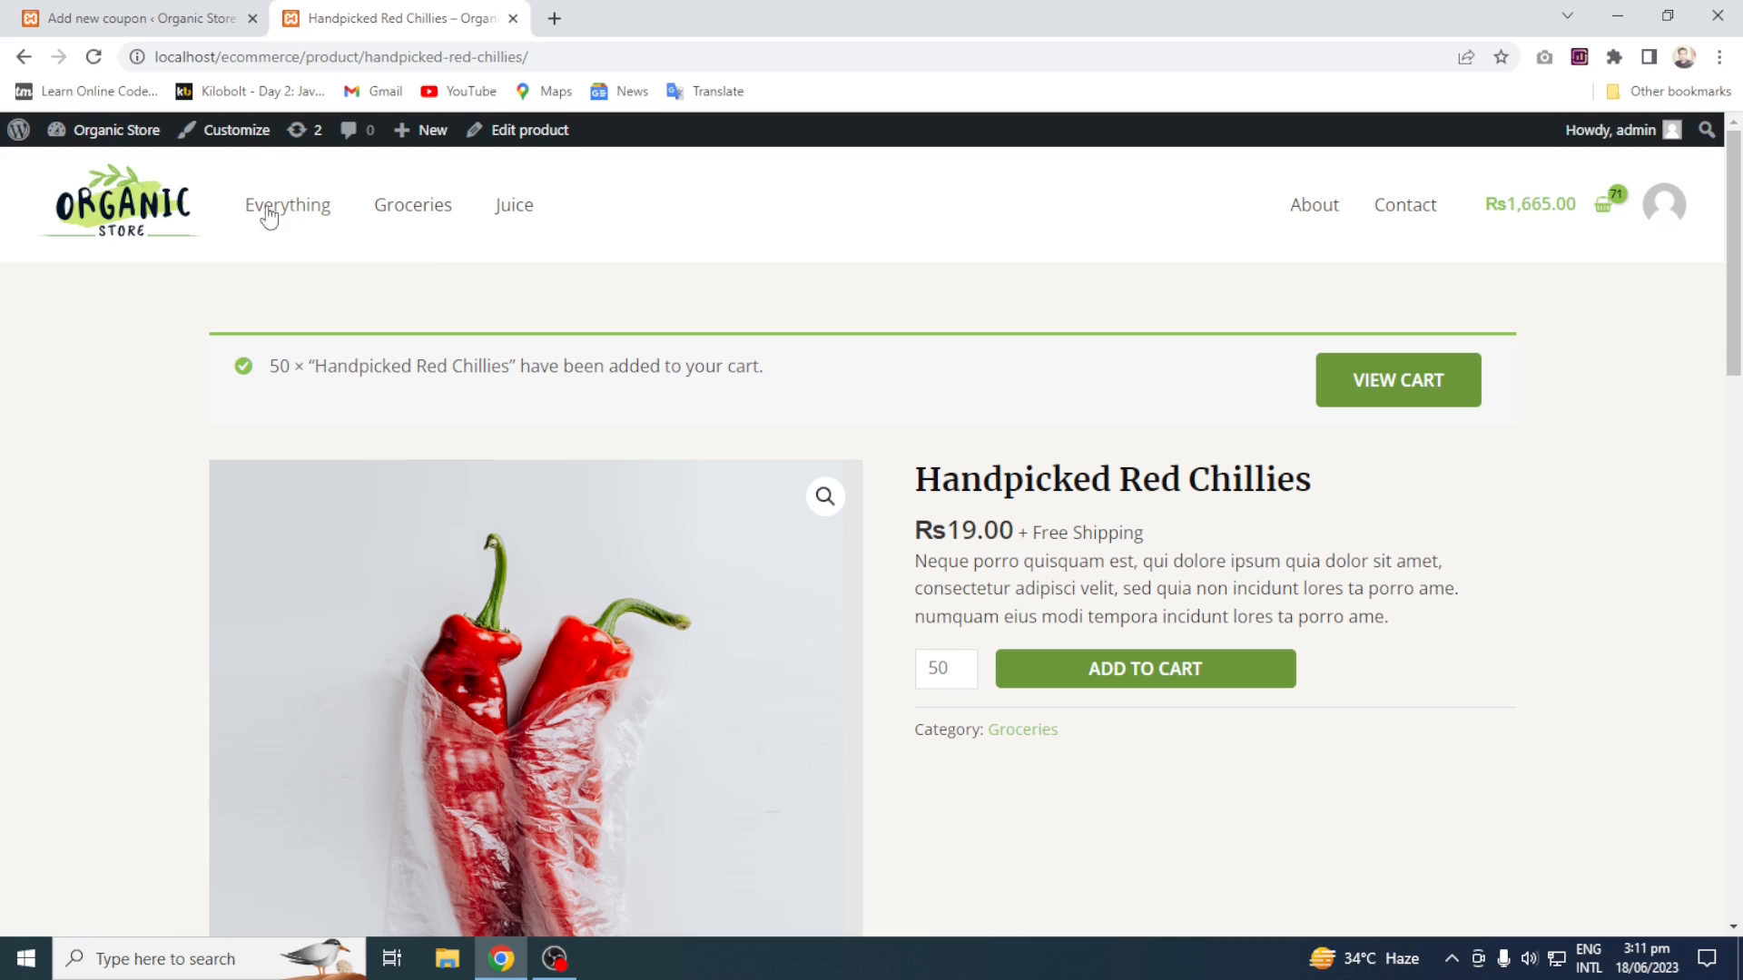
Open the storefront cart and examine the cart totals, including the subtotal before any discount
{"action": "left_click", "coordinate": [177, 9]}
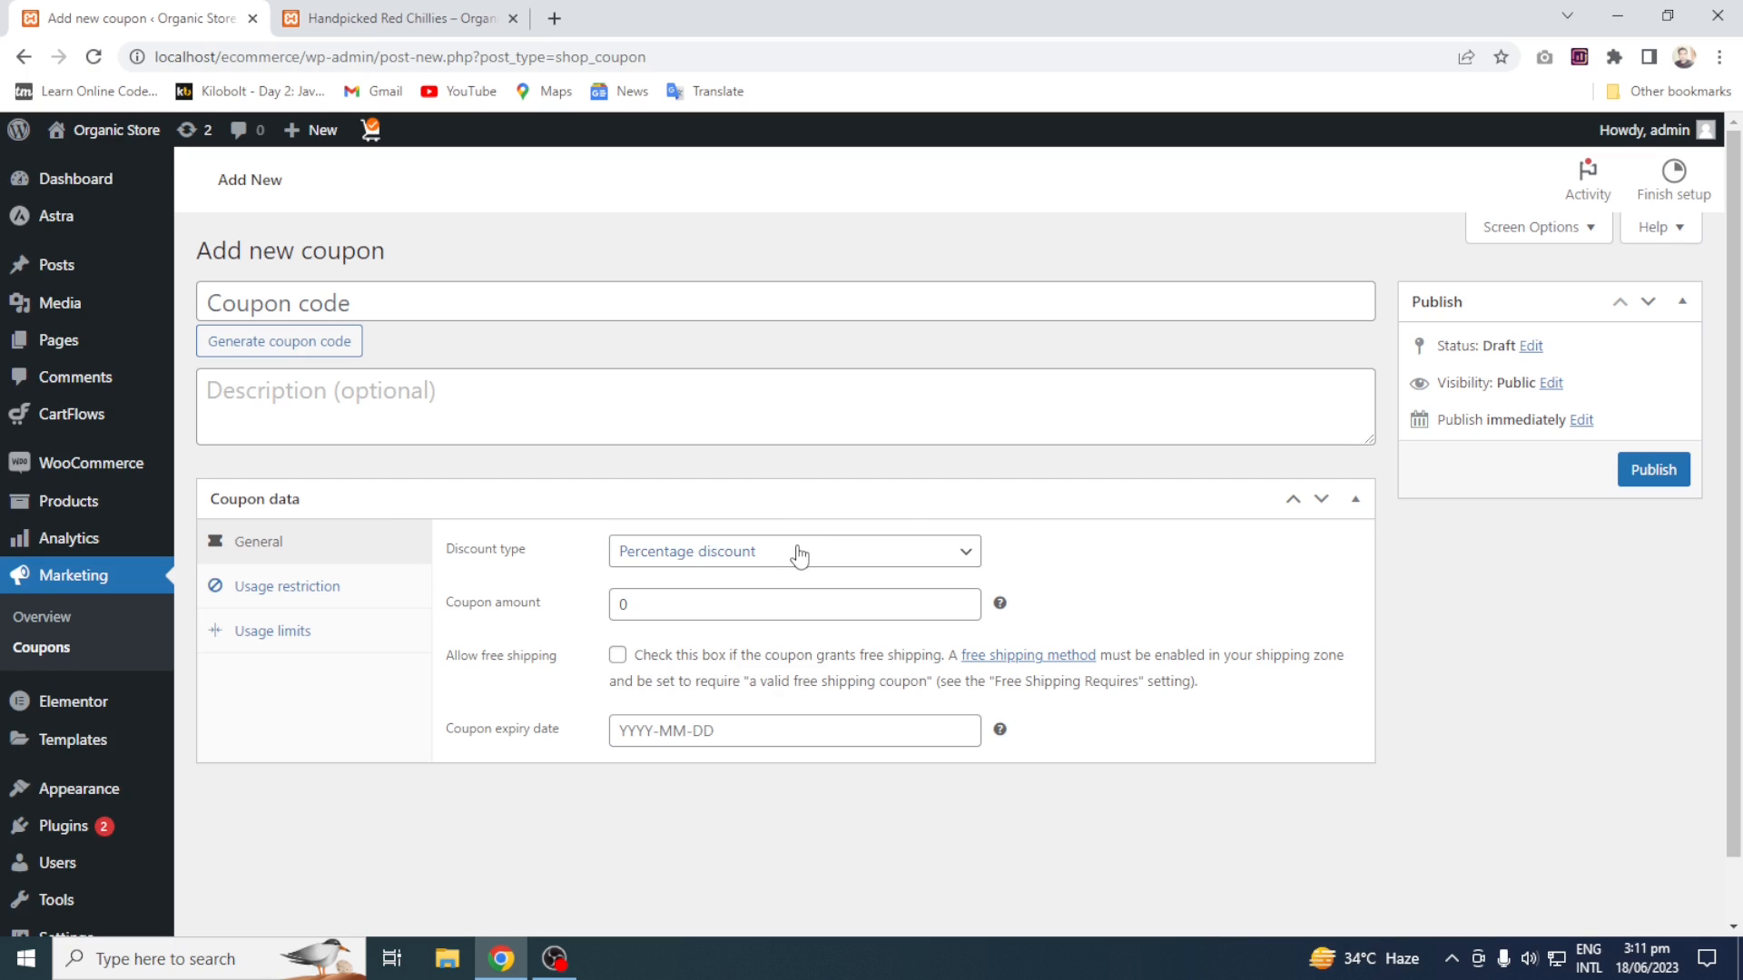
{"action": "left_click", "coordinate": [399, 18]}
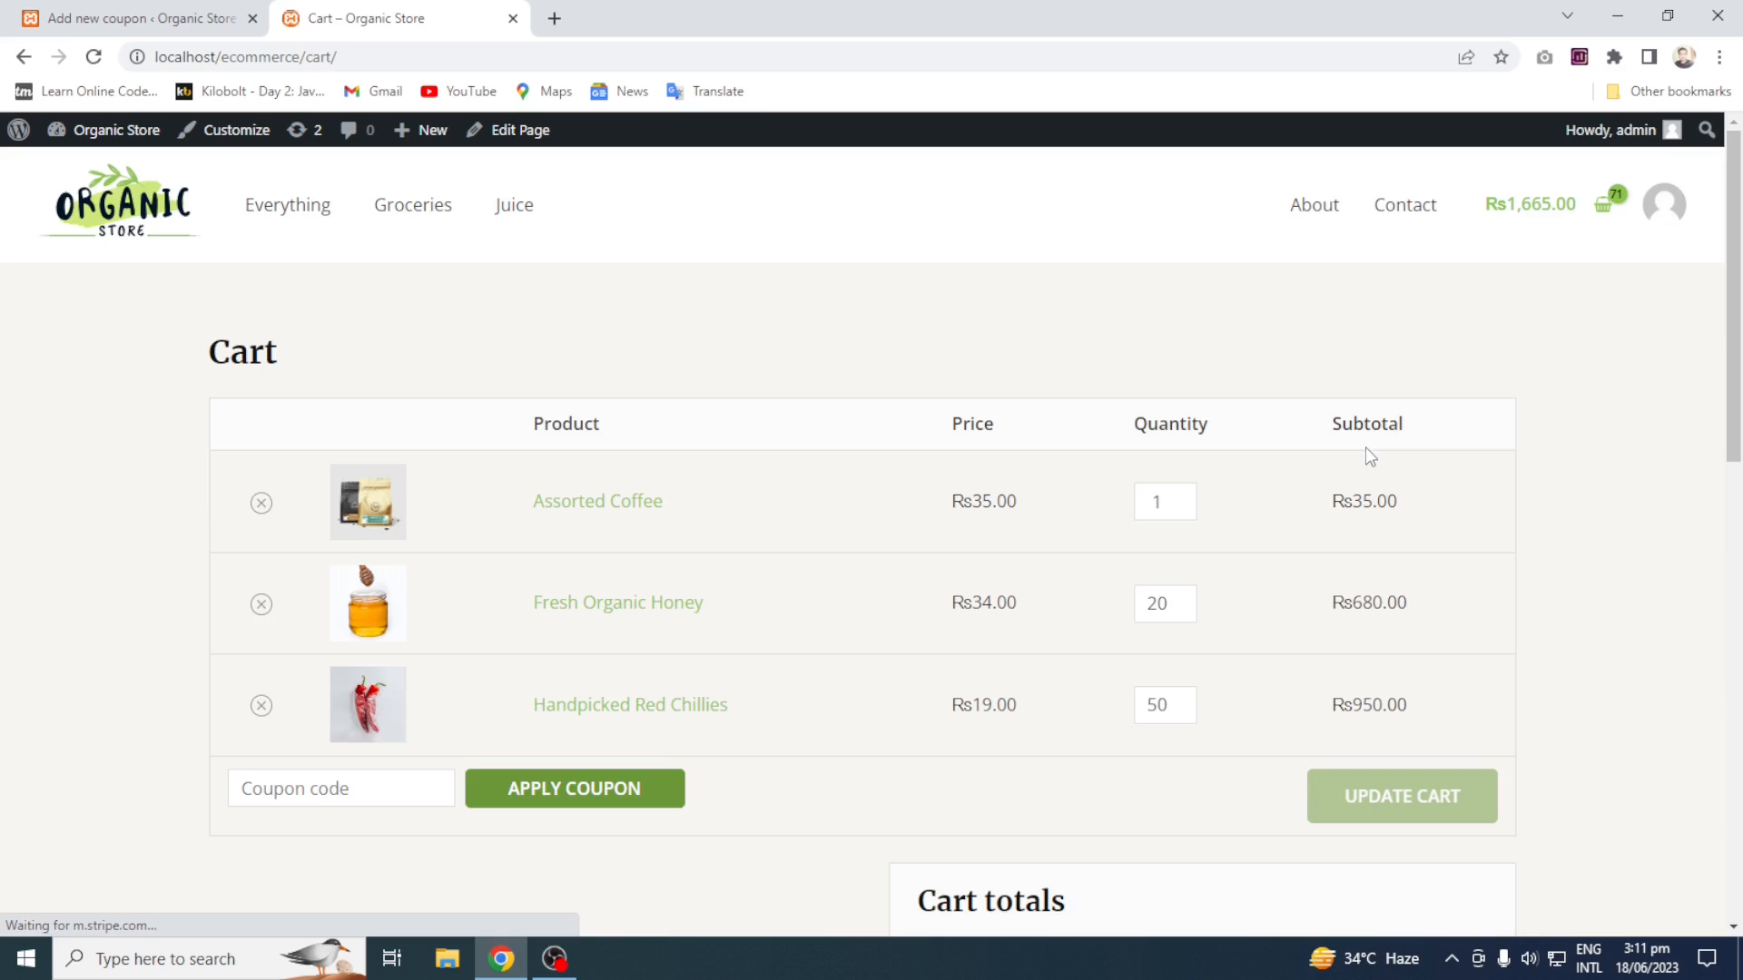
{"action": "scroll", "coordinate": [995, 779], "scroll_direction": "down", "scroll_amount": 5}
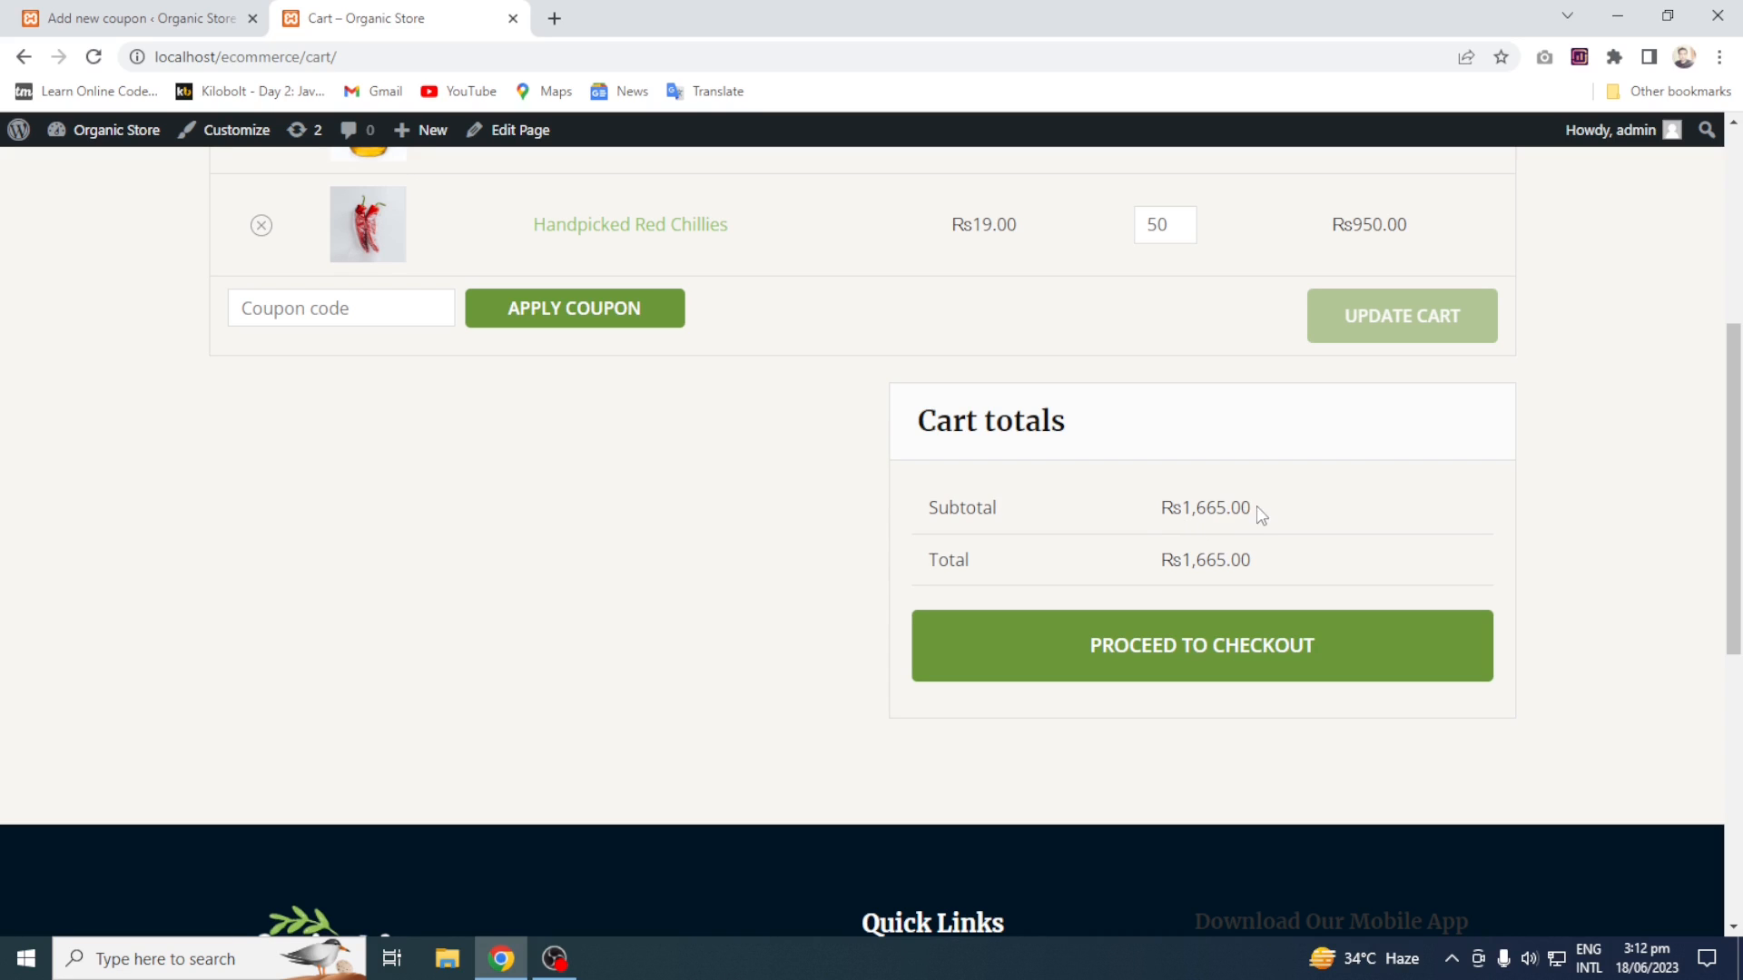
{"action": "left_click_drag", "start_coordinate": [1256, 505], "coordinate": [1144, 513]}
Return to the new coupon form and enter Per10 as the coupon code
{"action": "left_click", "coordinate": [157, 16]}
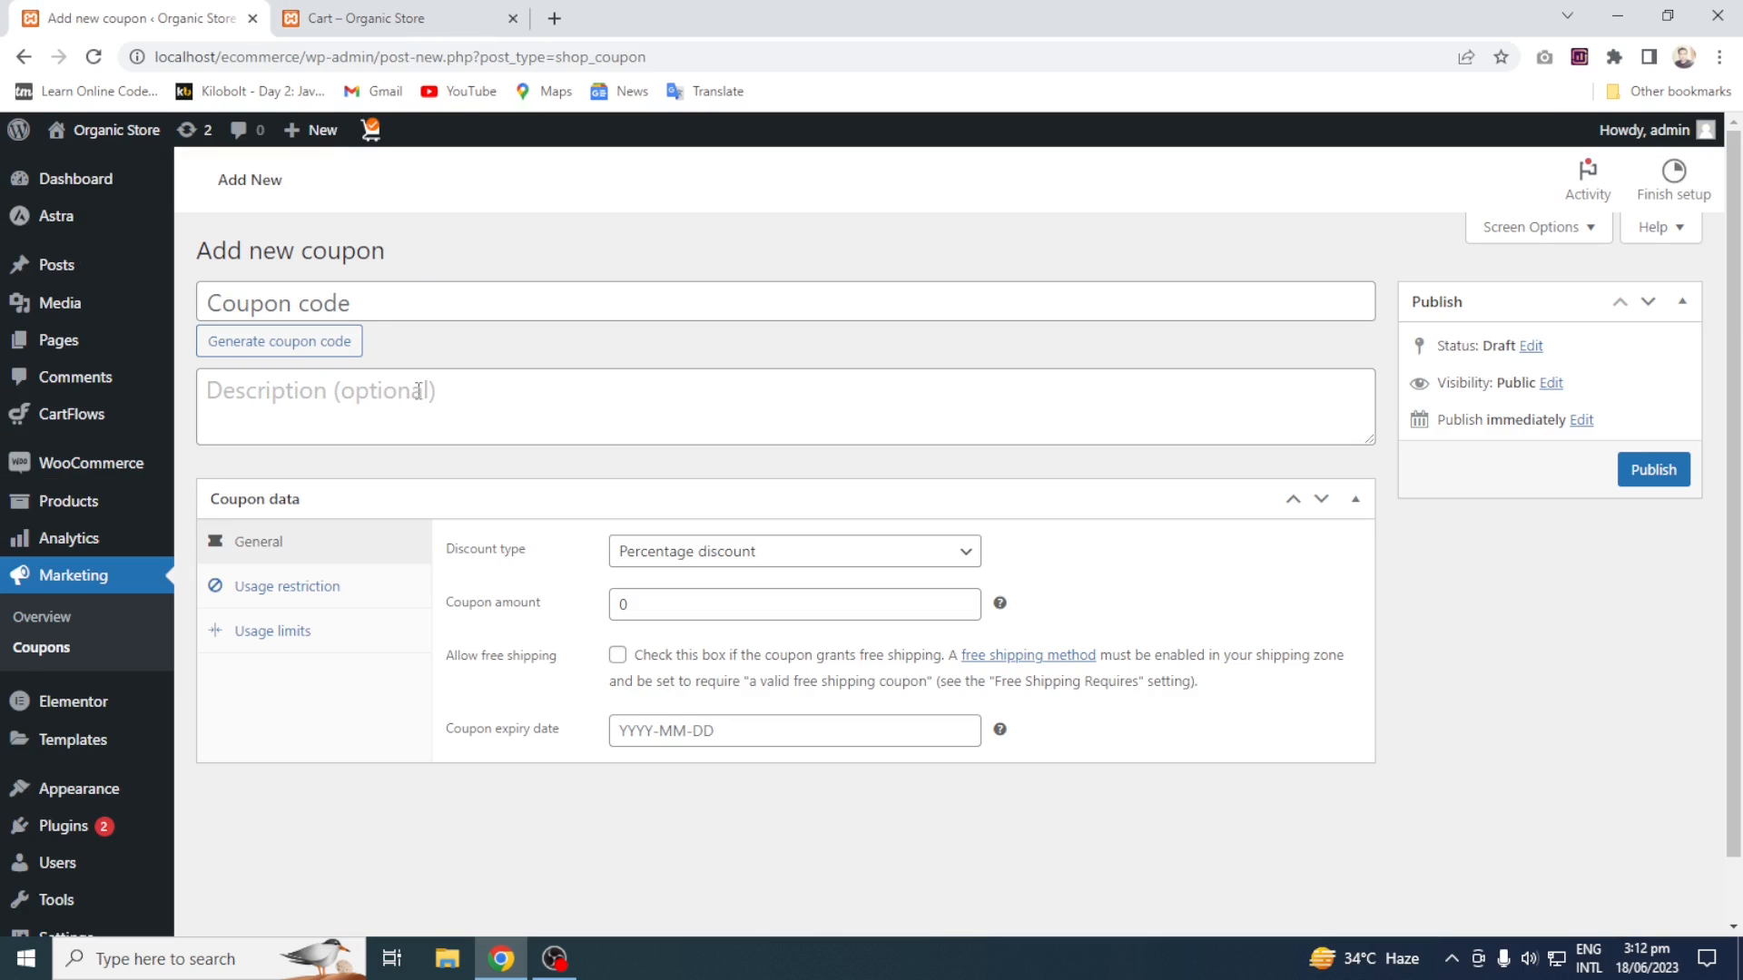
{"action": "left_click", "coordinate": [420, 292]}
{"action": "type", "text": "Per"}
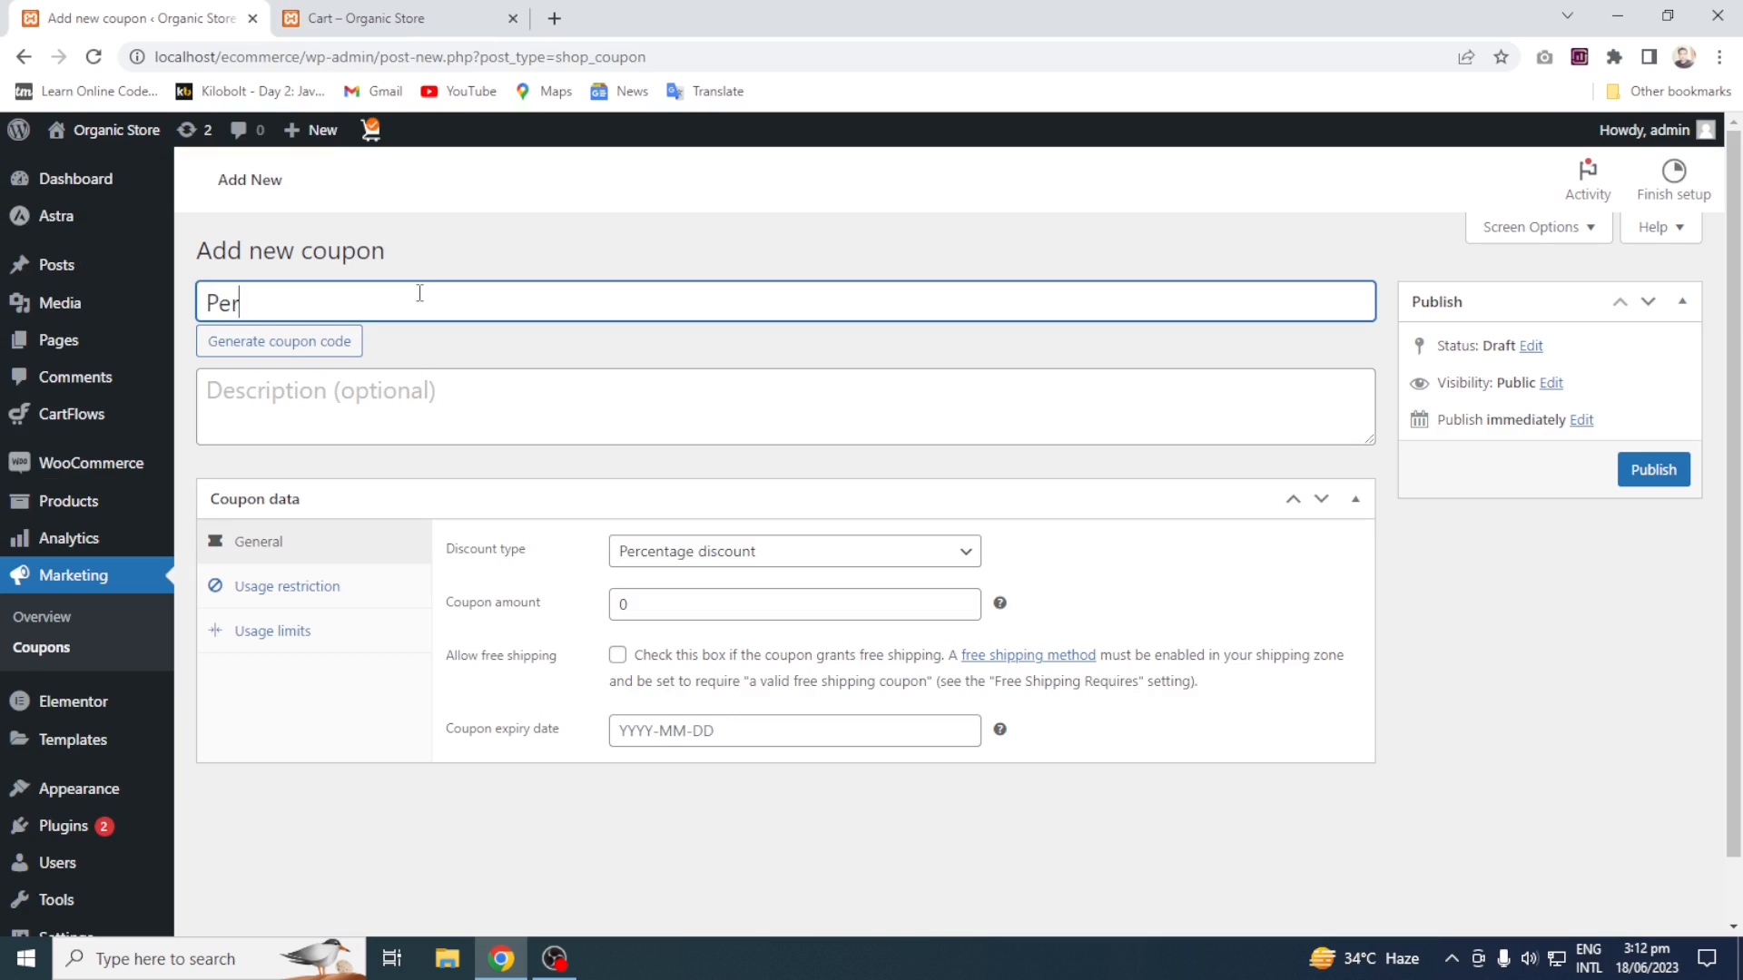
{"action": "type", "text": "10"}
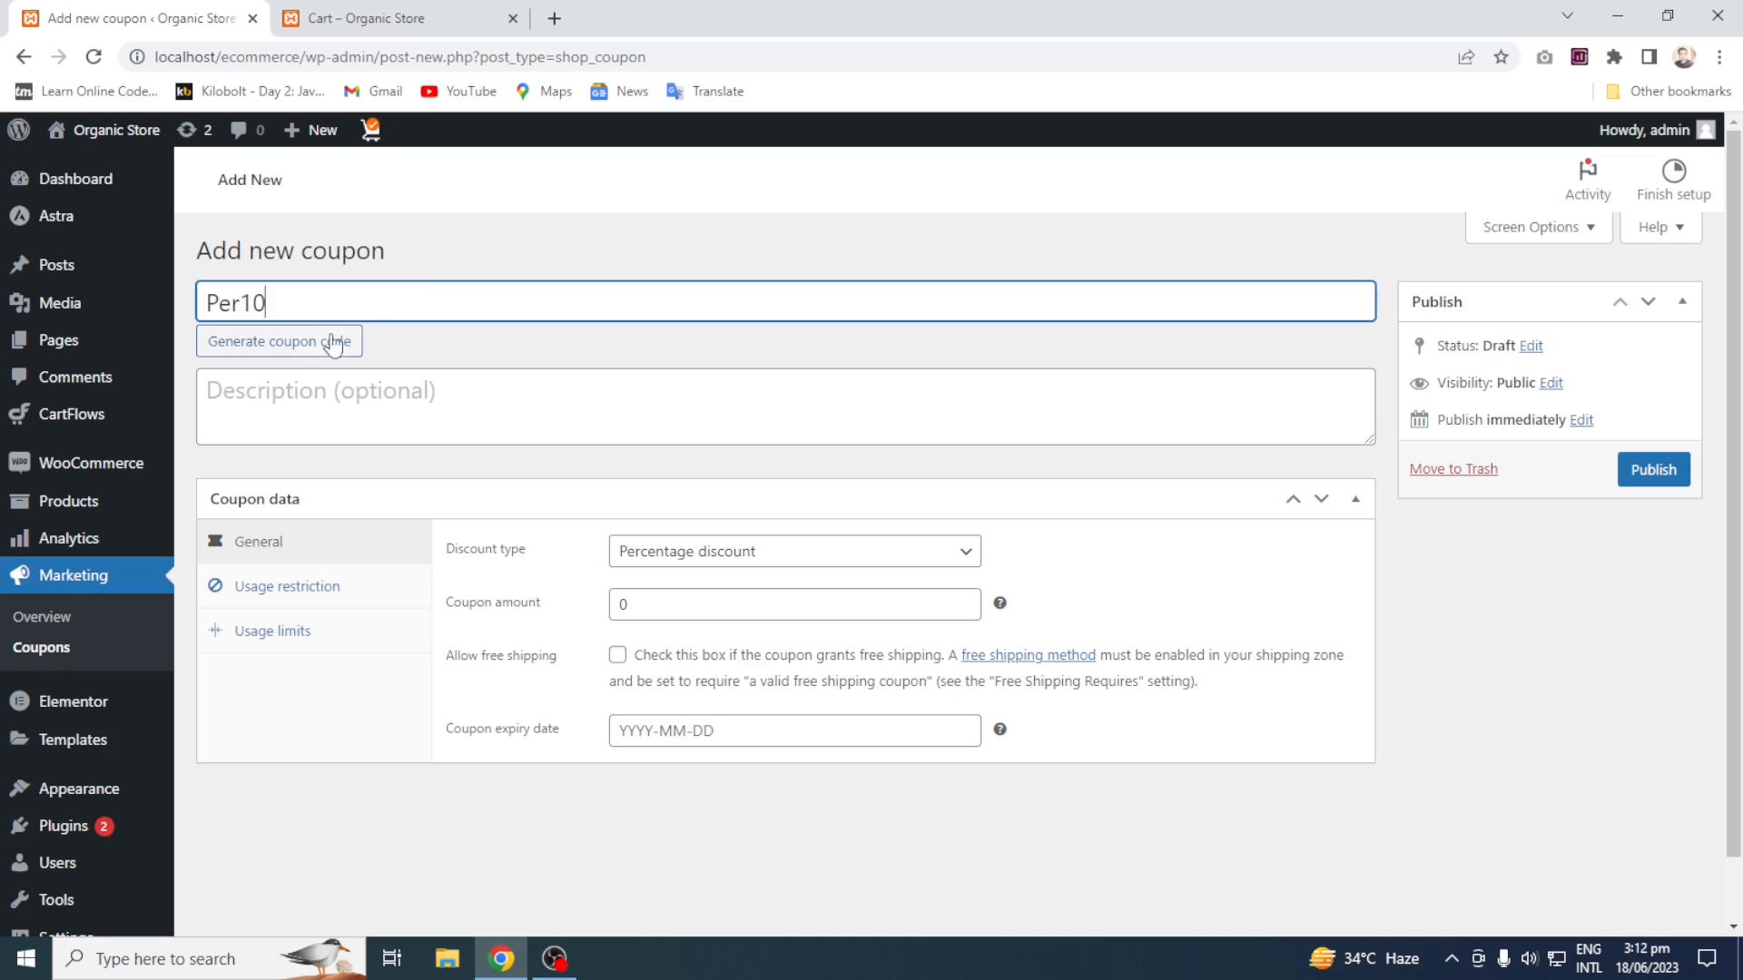
Try an automatically generated coupon code and change the code back to Per10
{"action": "left_click", "coordinate": [269, 345]}
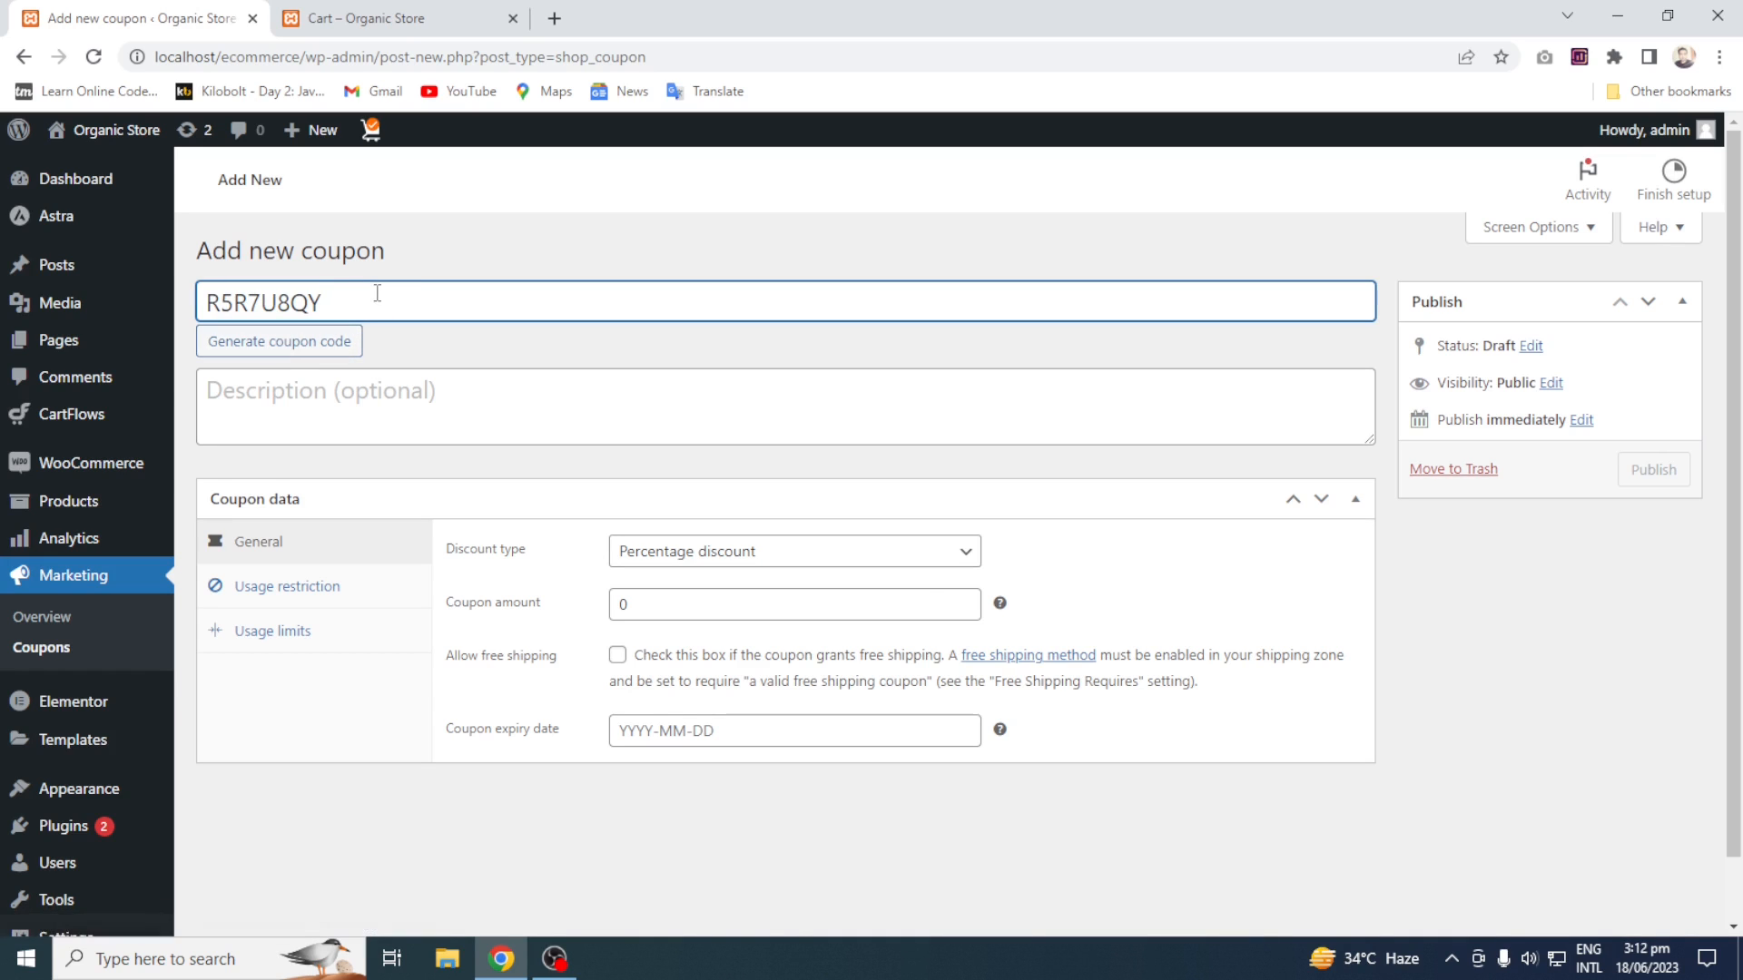
{"action": "left_click_drag", "start_coordinate": [377, 294], "coordinate": [173, 292]}
{"action": "left_click", "coordinate": [519, 304]}
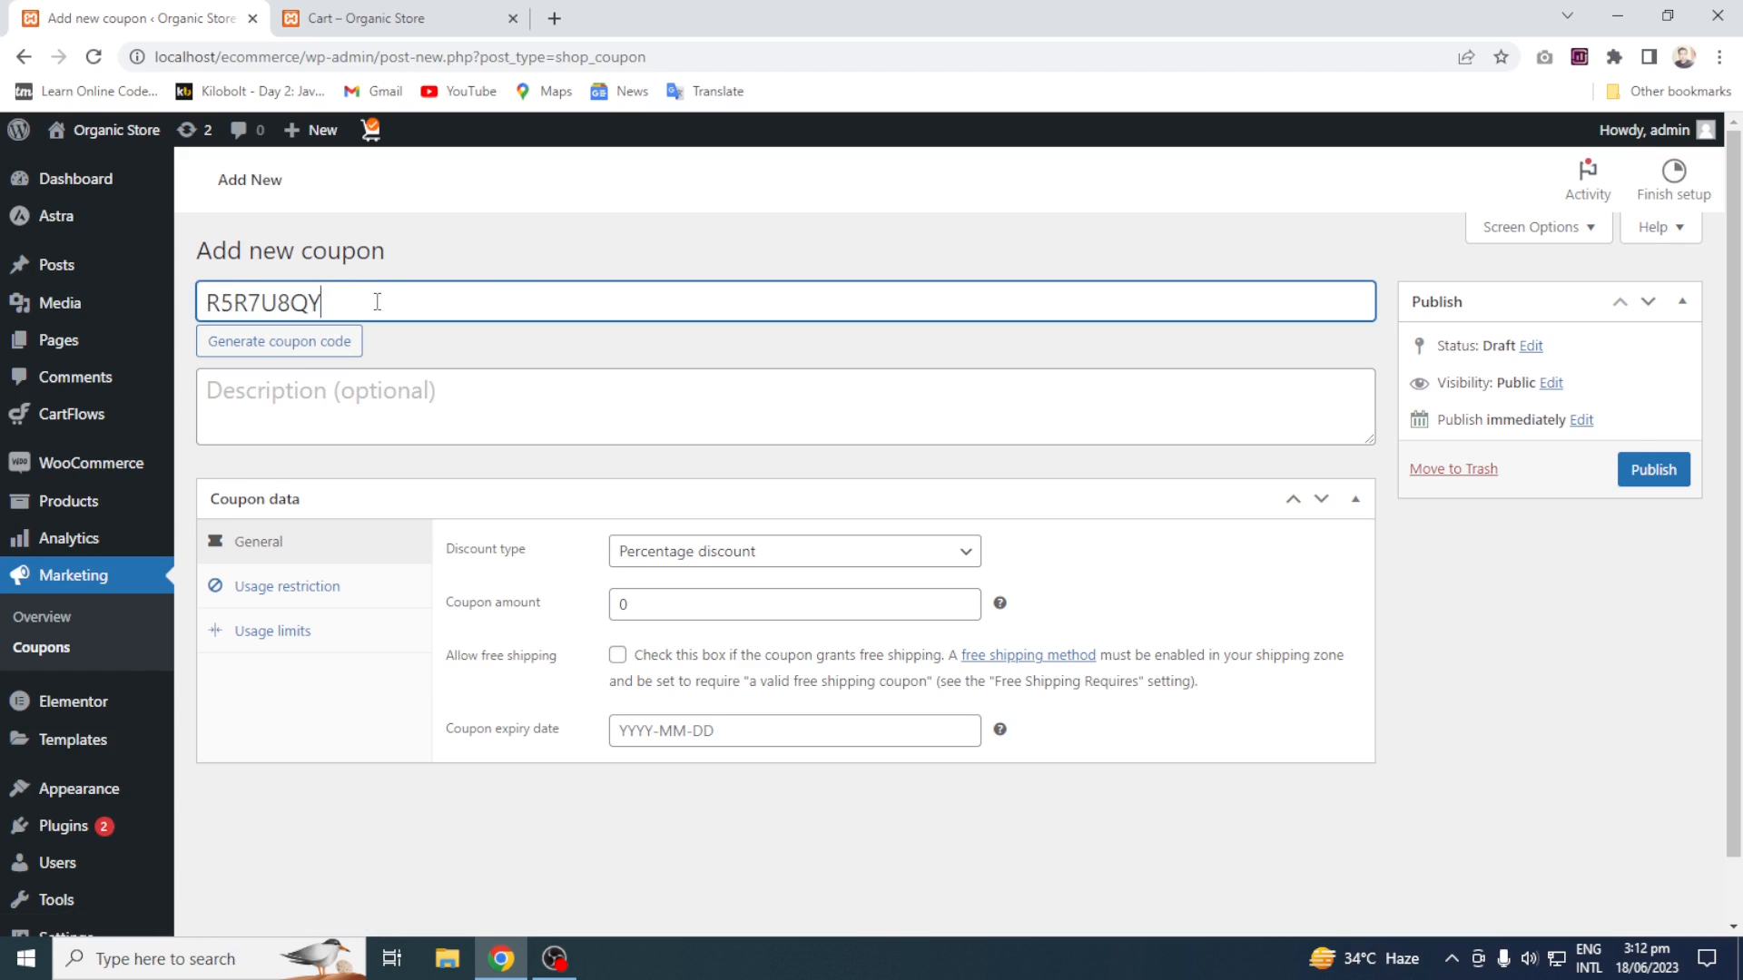
{"action": "mouse_move", "coordinate": [167, 309]}
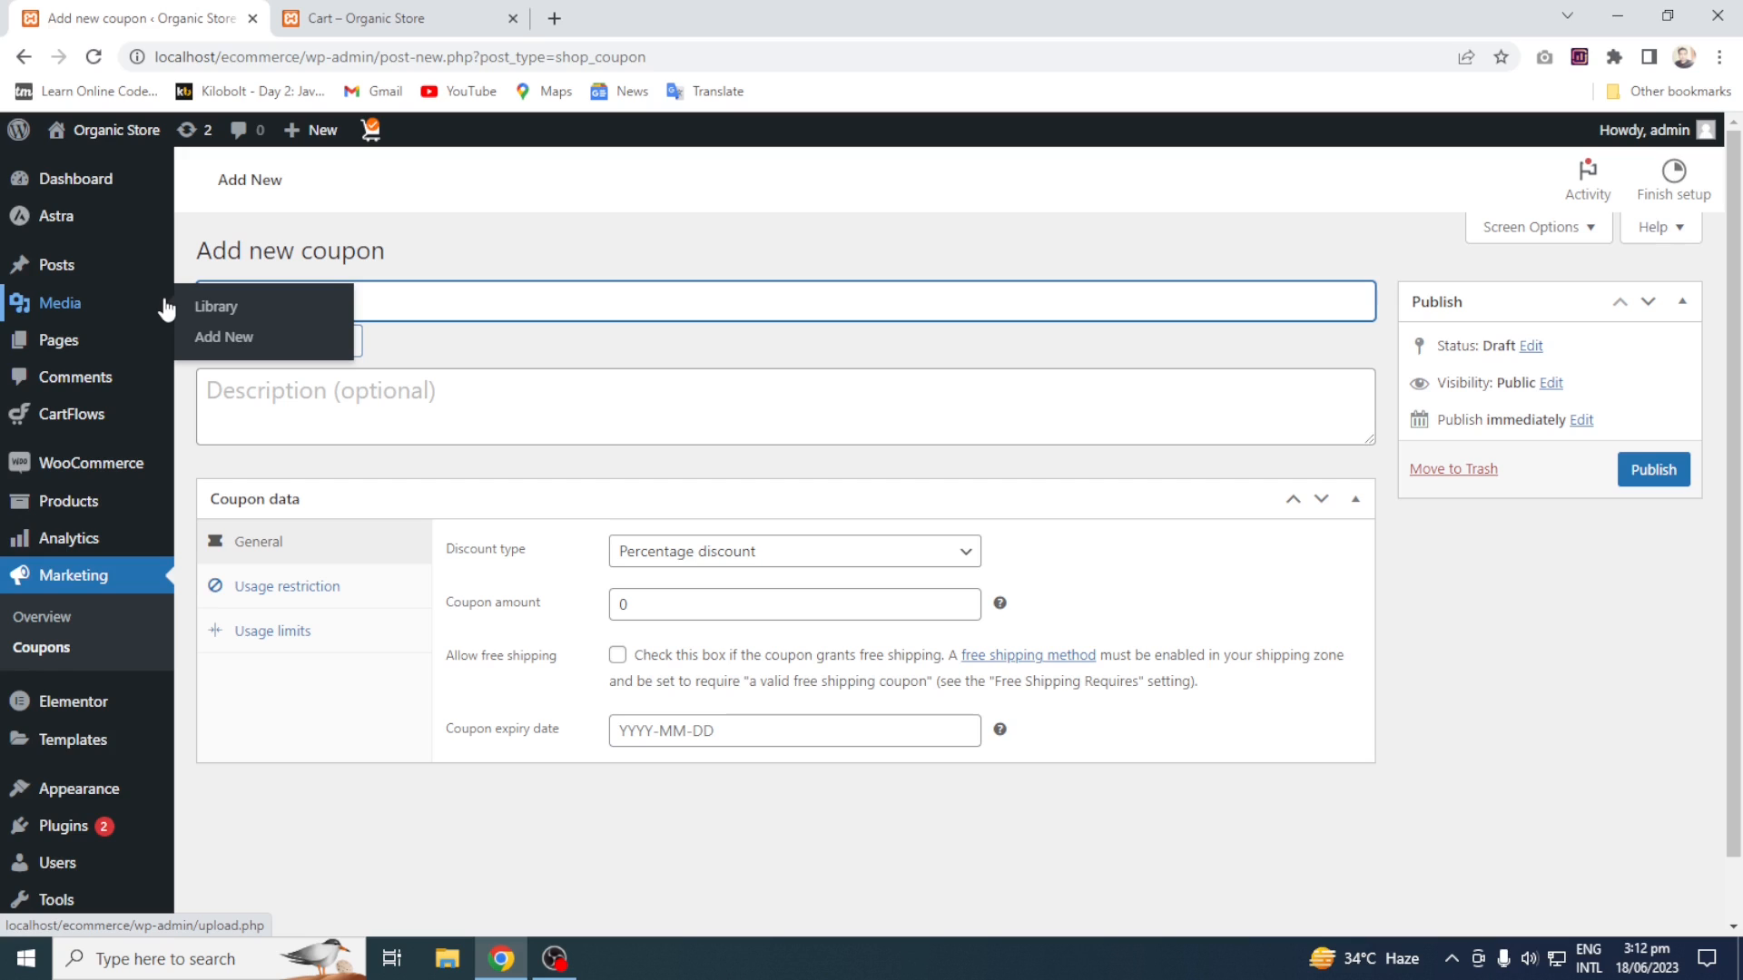
{"action": "type", "text": "Per10"}
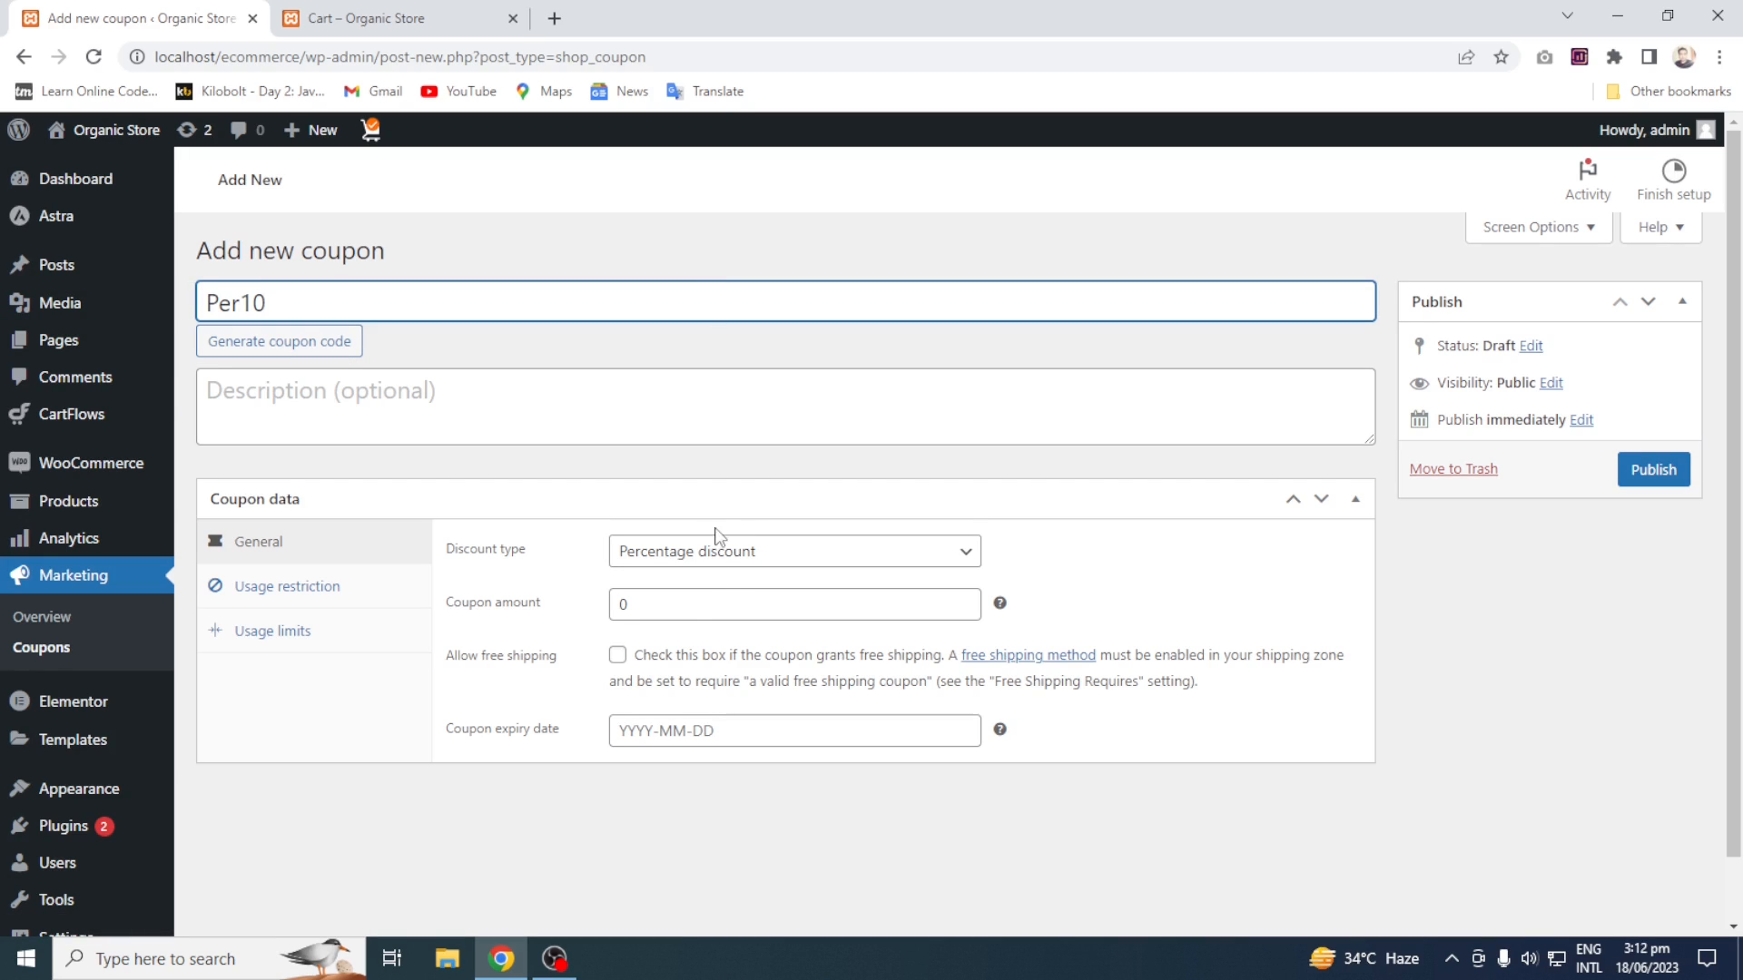
Set the coupon amount to 10 and check the coupon's usage restriction and usage limit options
{"action": "left_click", "coordinate": [570, 610]}
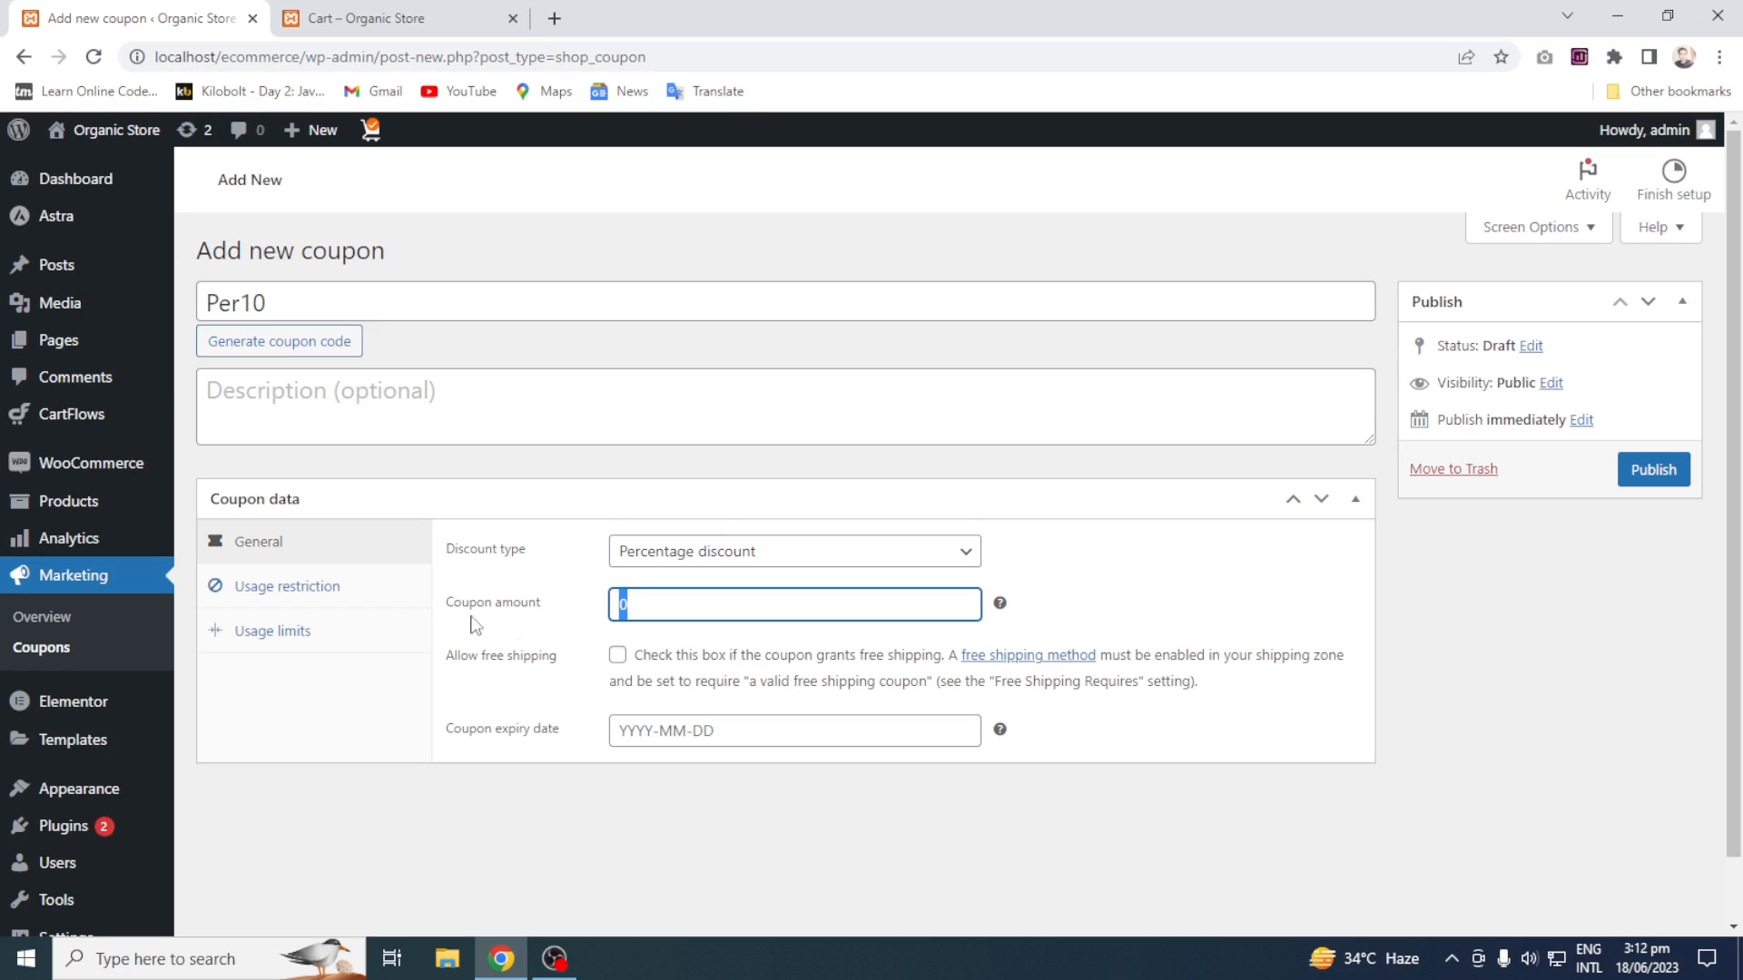
{"action": "type", "text": "10"}
{"action": "left_click", "coordinate": [326, 596]}
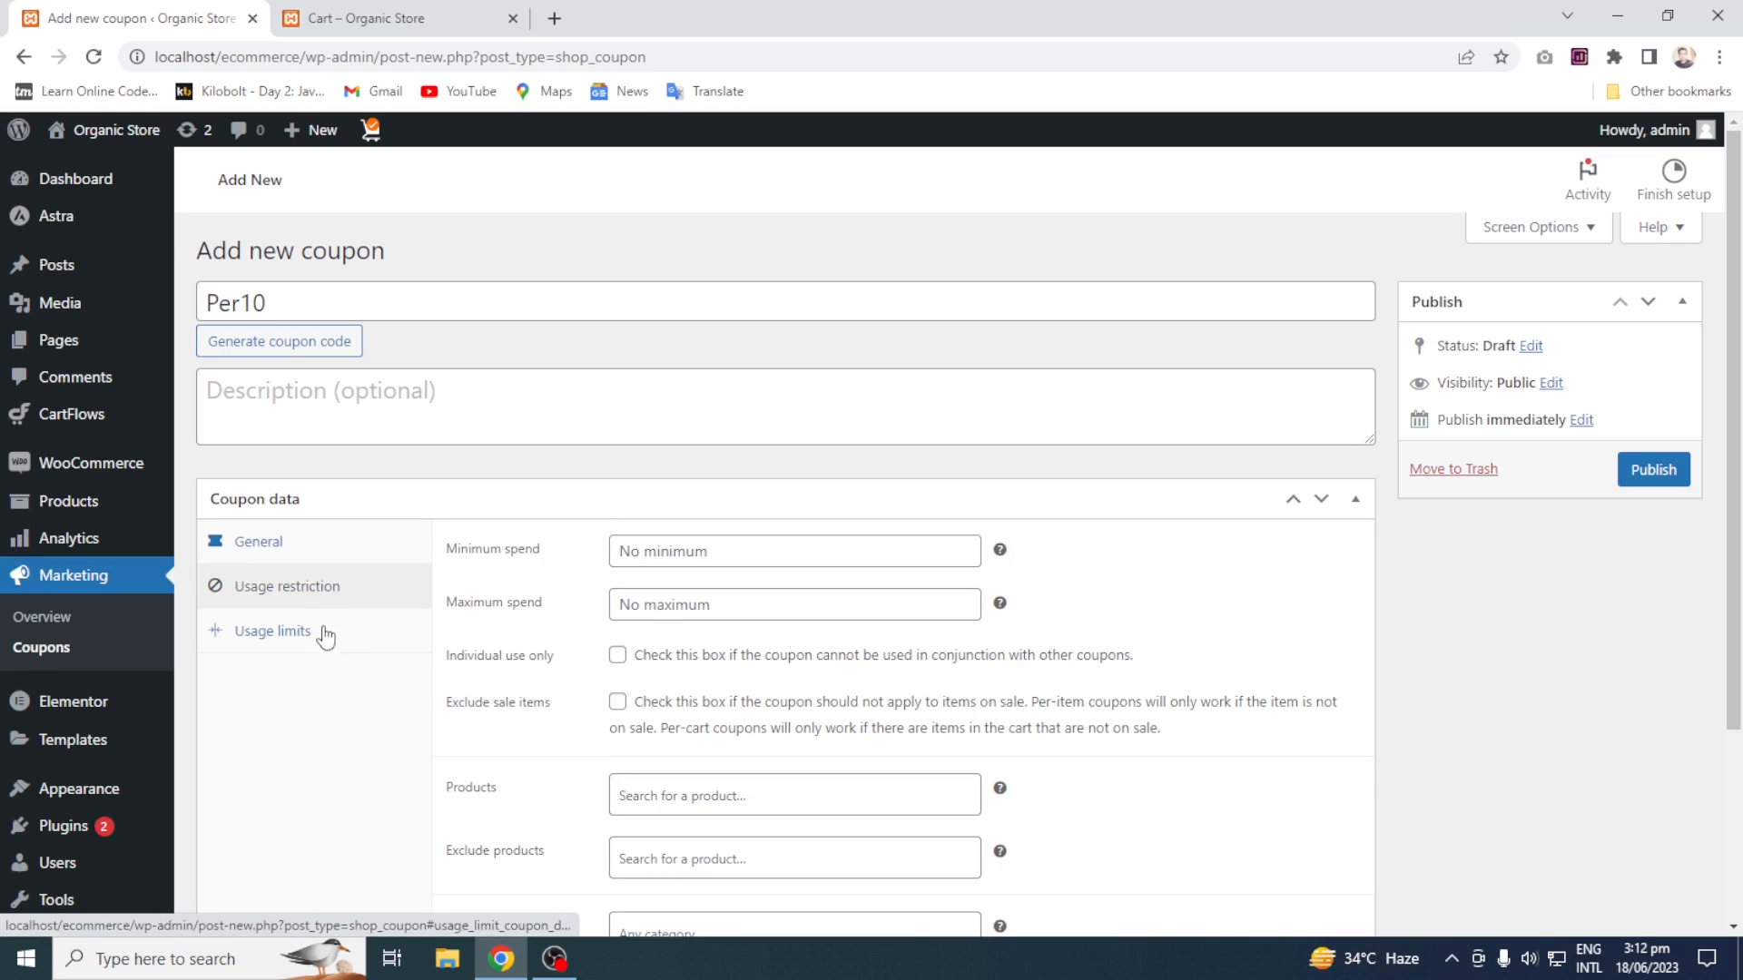
{"action": "left_click", "coordinate": [325, 636]}
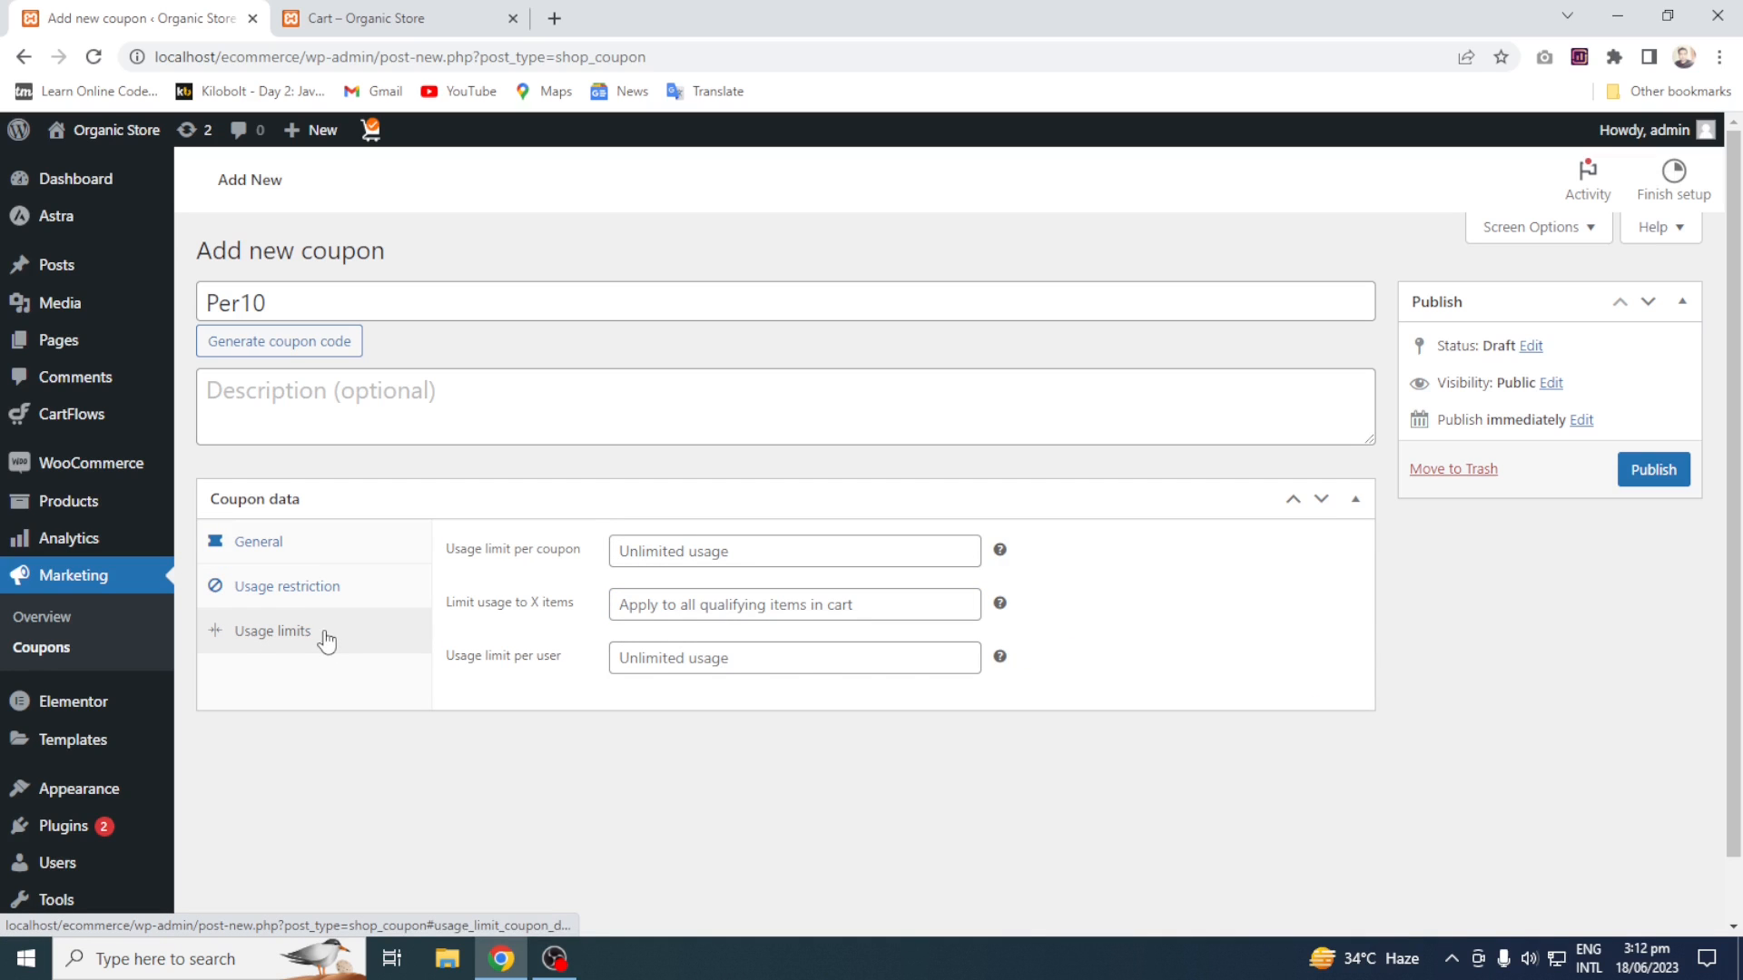
{"action": "left_click", "coordinate": [309, 551]}
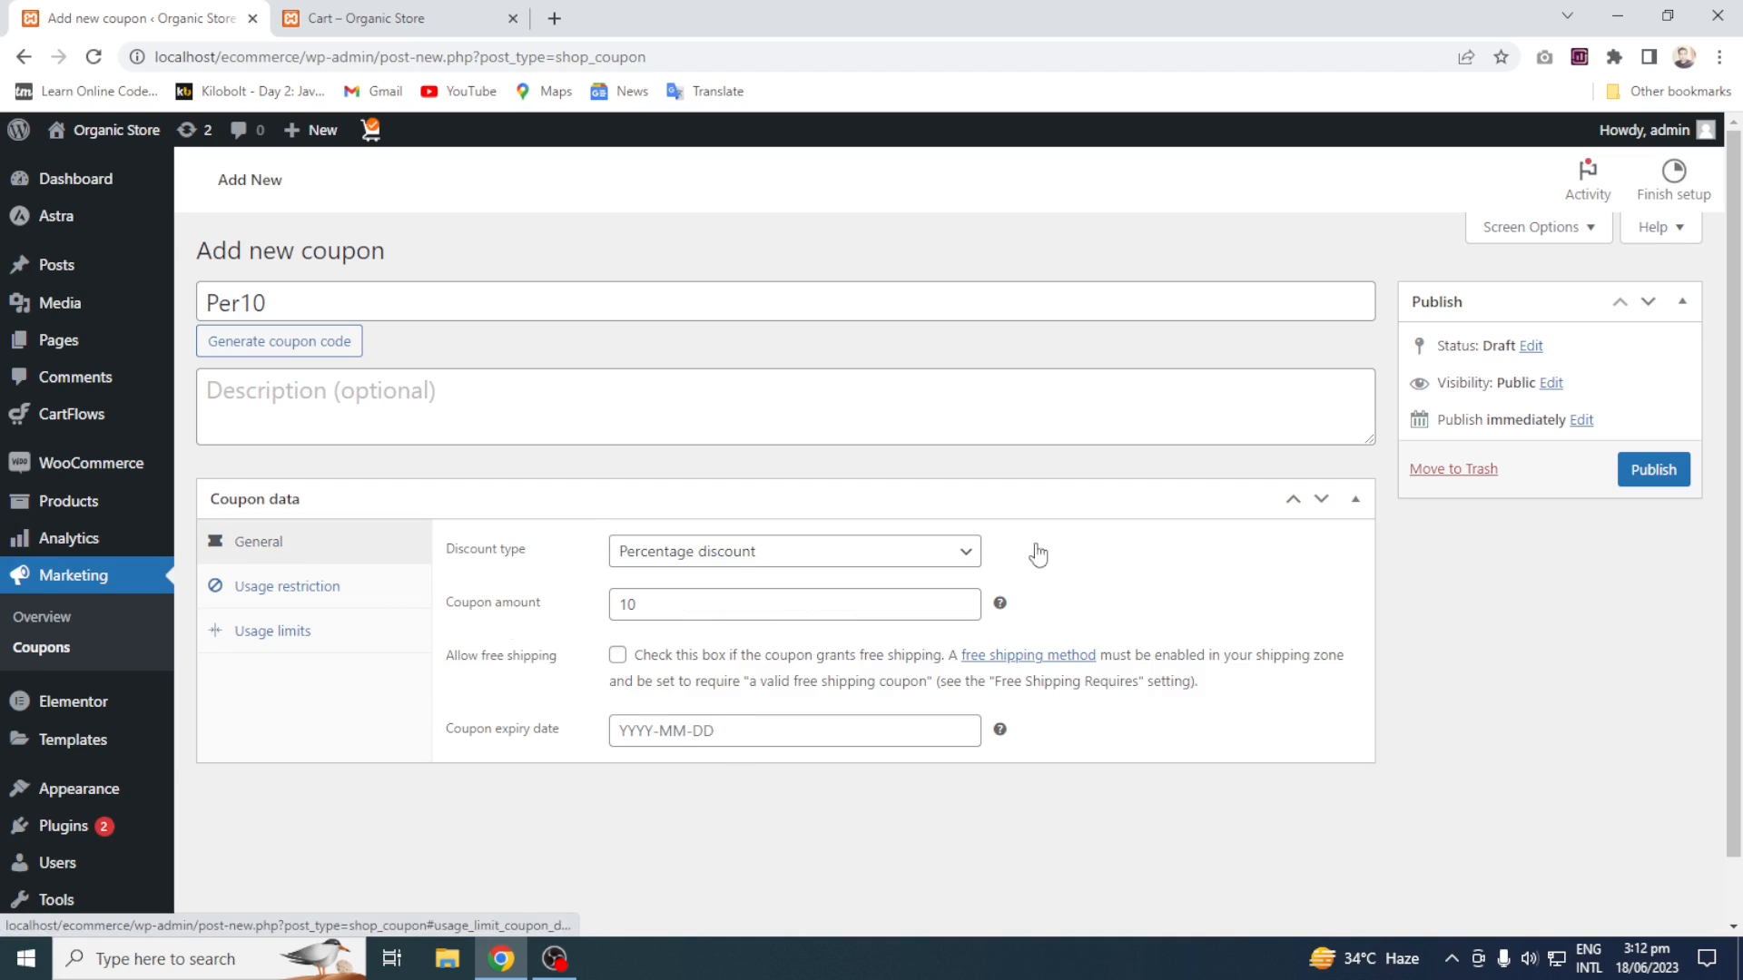
Publish the Per10 coupon and apply the code Per10 to the storefront cart
{"action": "left_click", "coordinate": [1654, 469]}
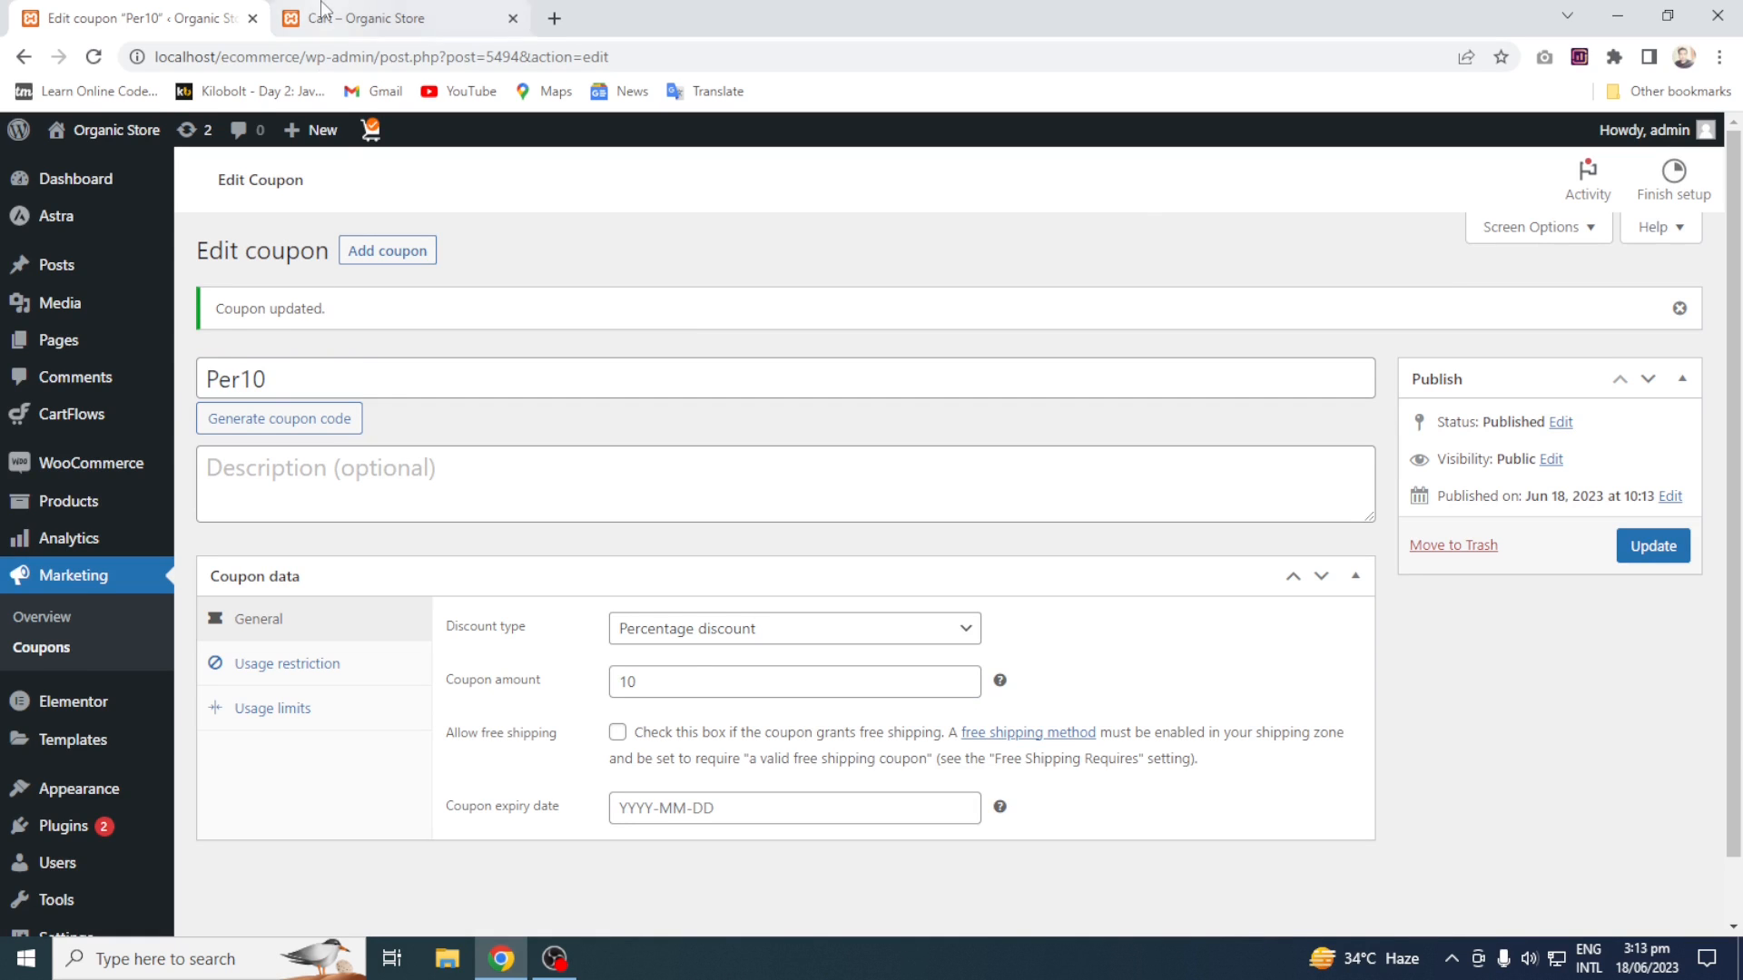
{"action": "left_click", "coordinate": [363, 18]}
{"action": "left_click", "coordinate": [308, 308]}
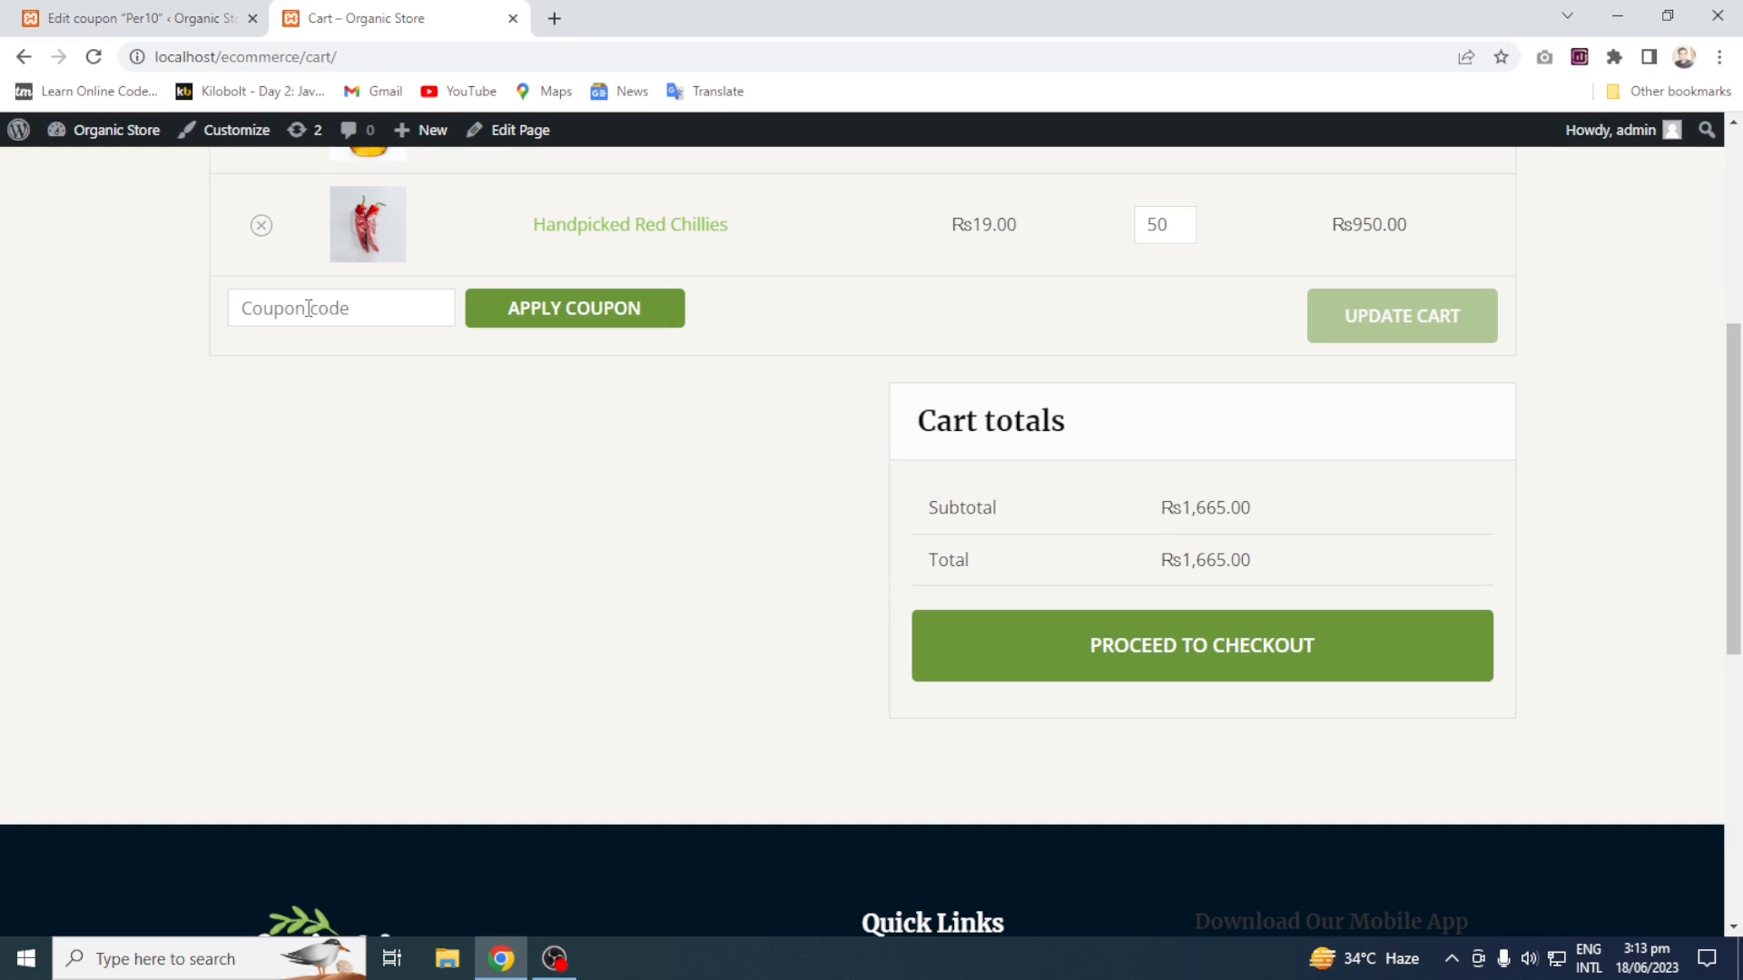
{"action": "type", "text": "Pwer"}
{"action": "key", "text": "BackSpace"}
{"action": "key", "text": "BackSpace"}
{"action": "type", "text": "er10"}
{"action": "left_click", "coordinate": [506, 323]}
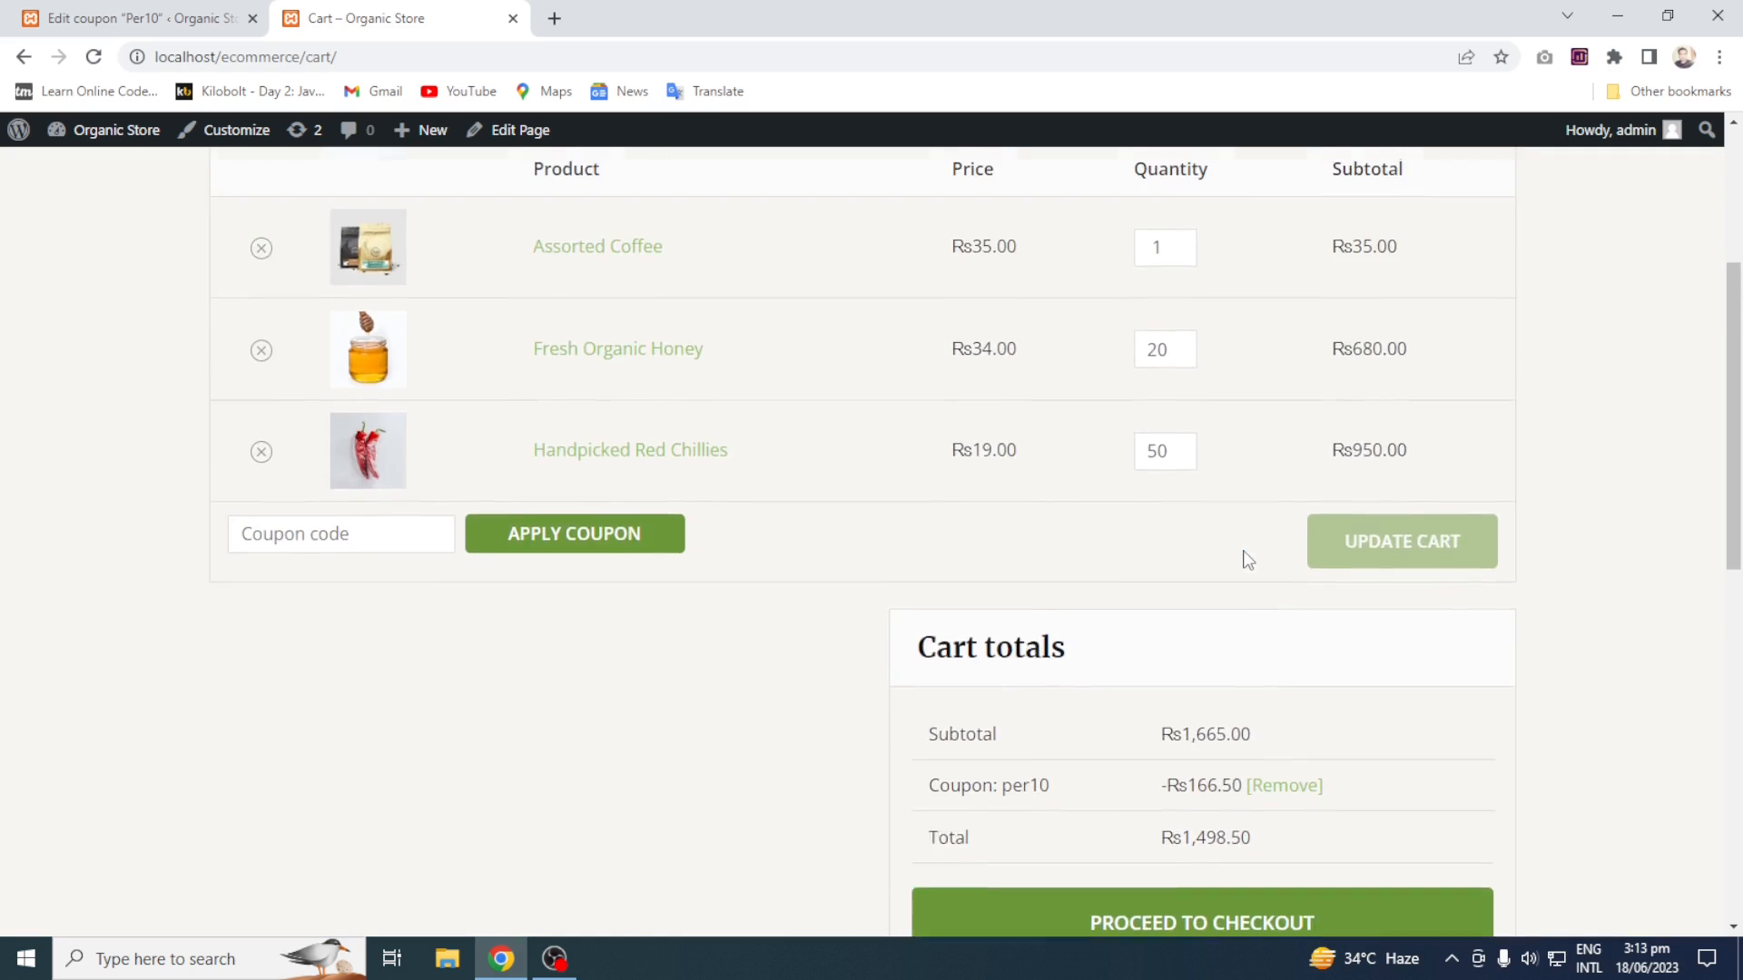
Compare the subtotal, coupon discount and total in the cart totals with the Per10 coupon applied
{"action": "scroll", "coordinate": [1696, 532], "scroll_direction": "down", "scroll_amount": 5}
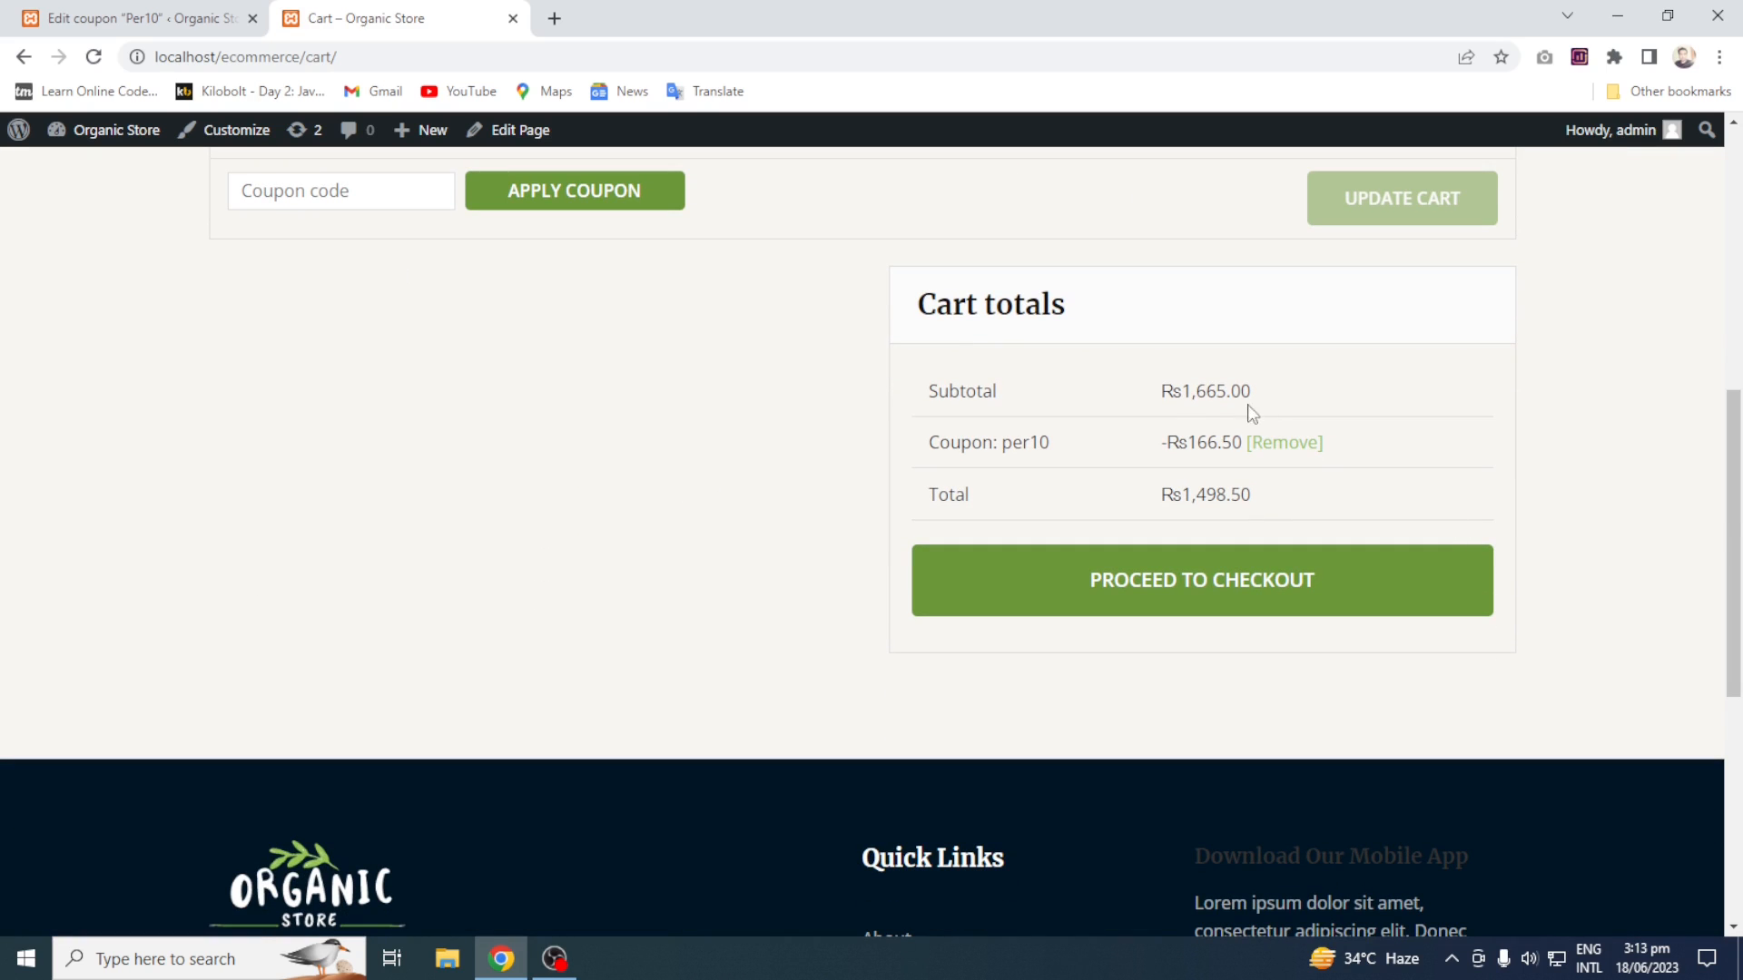
{"action": "left_click_drag", "start_coordinate": [1183, 389], "coordinate": [1251, 400]}
{"action": "left_click_drag", "start_coordinate": [1252, 496], "coordinate": [1186, 500]}
Return to the coupon editor, check the discount types, and start a new coupon with the code Fixd
{"action": "left_click", "coordinate": [178, 11]}
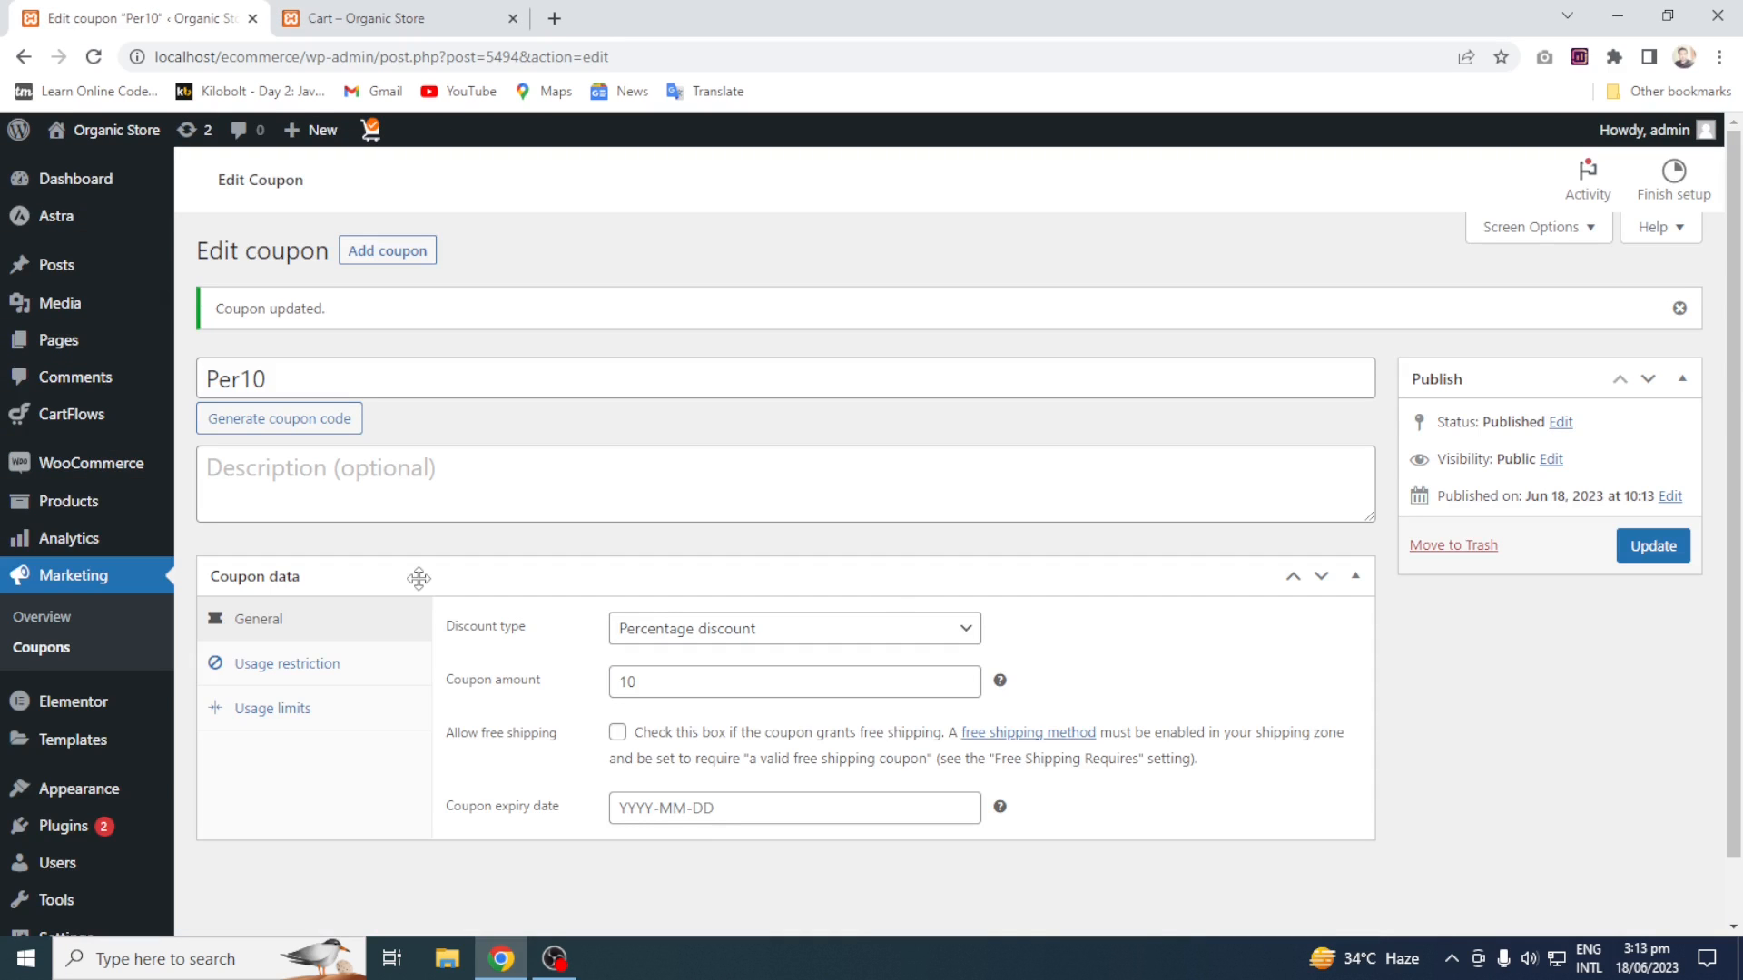
{"action": "left_click", "coordinate": [700, 650]}
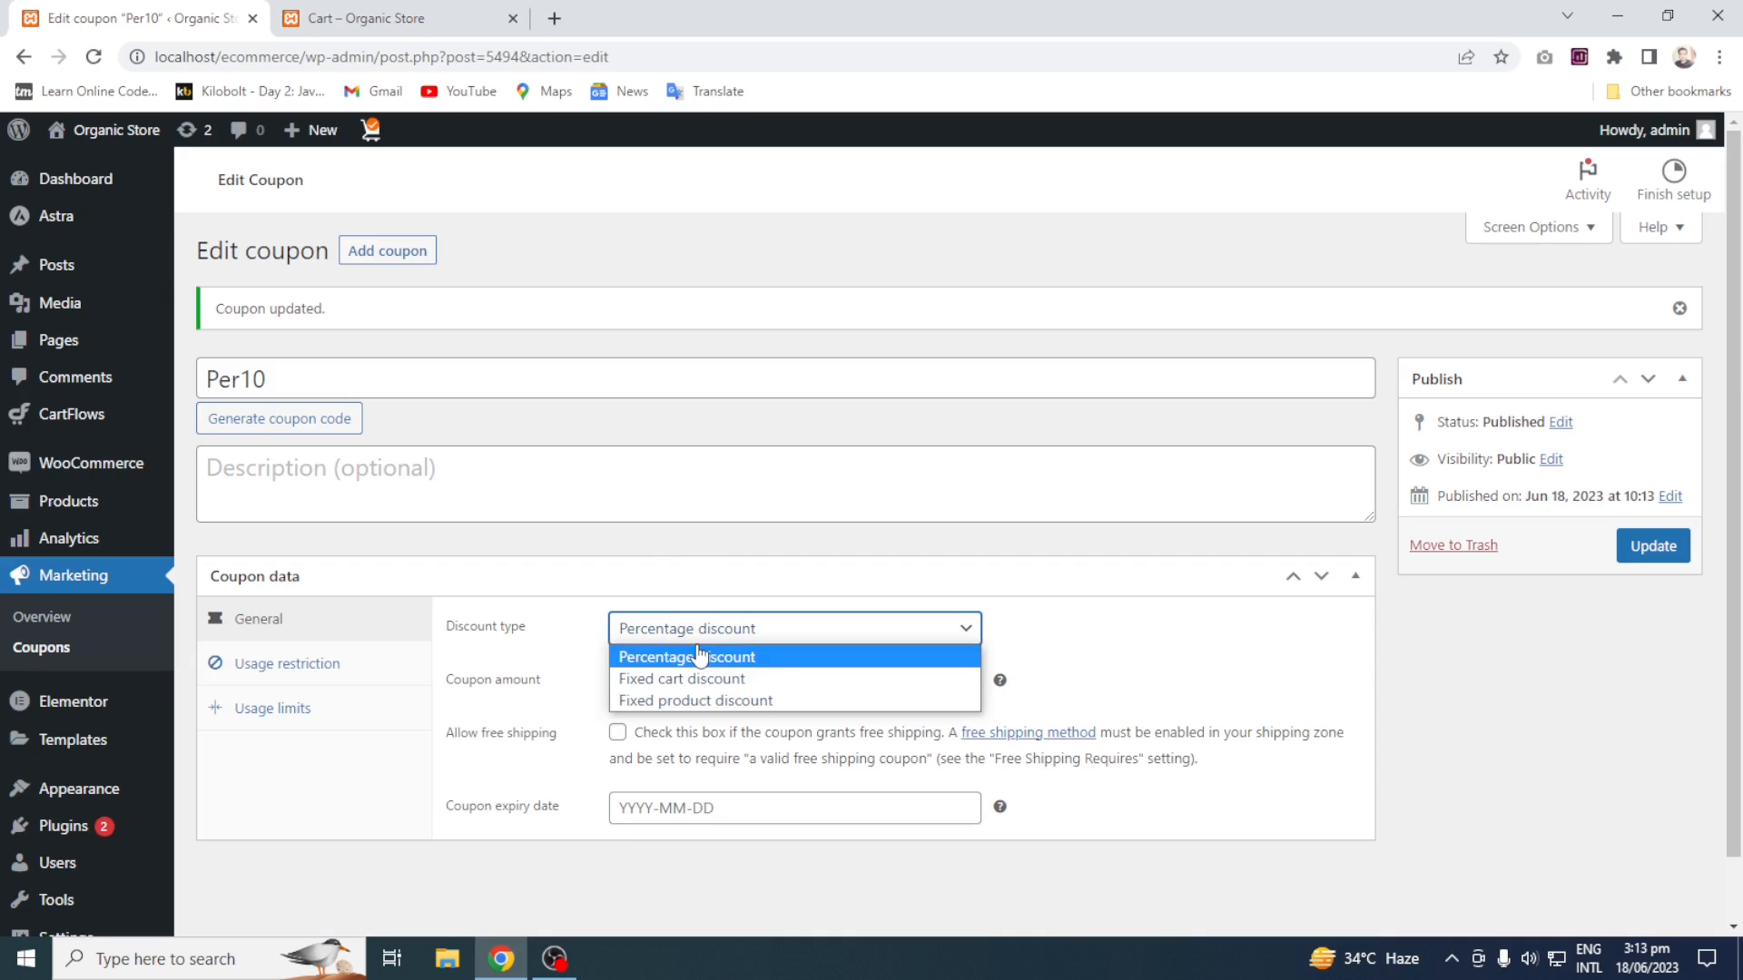
{"action": "left_click", "coordinate": [624, 500]}
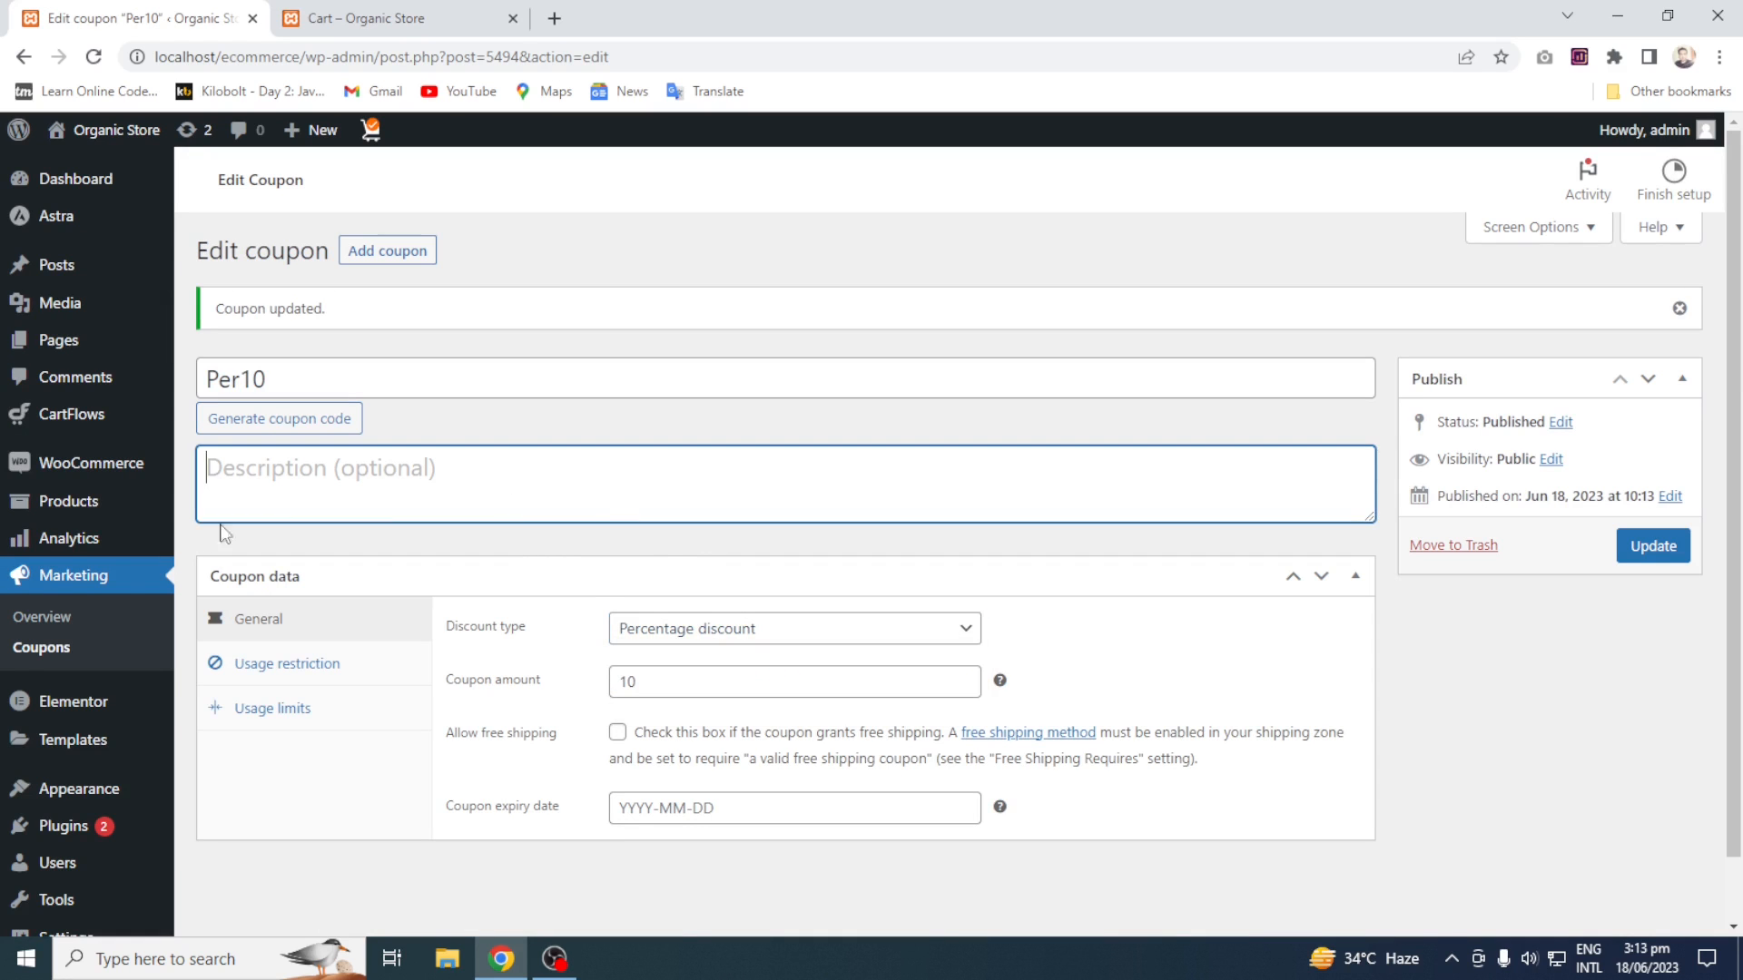
{"action": "left_click", "coordinate": [365, 257]}
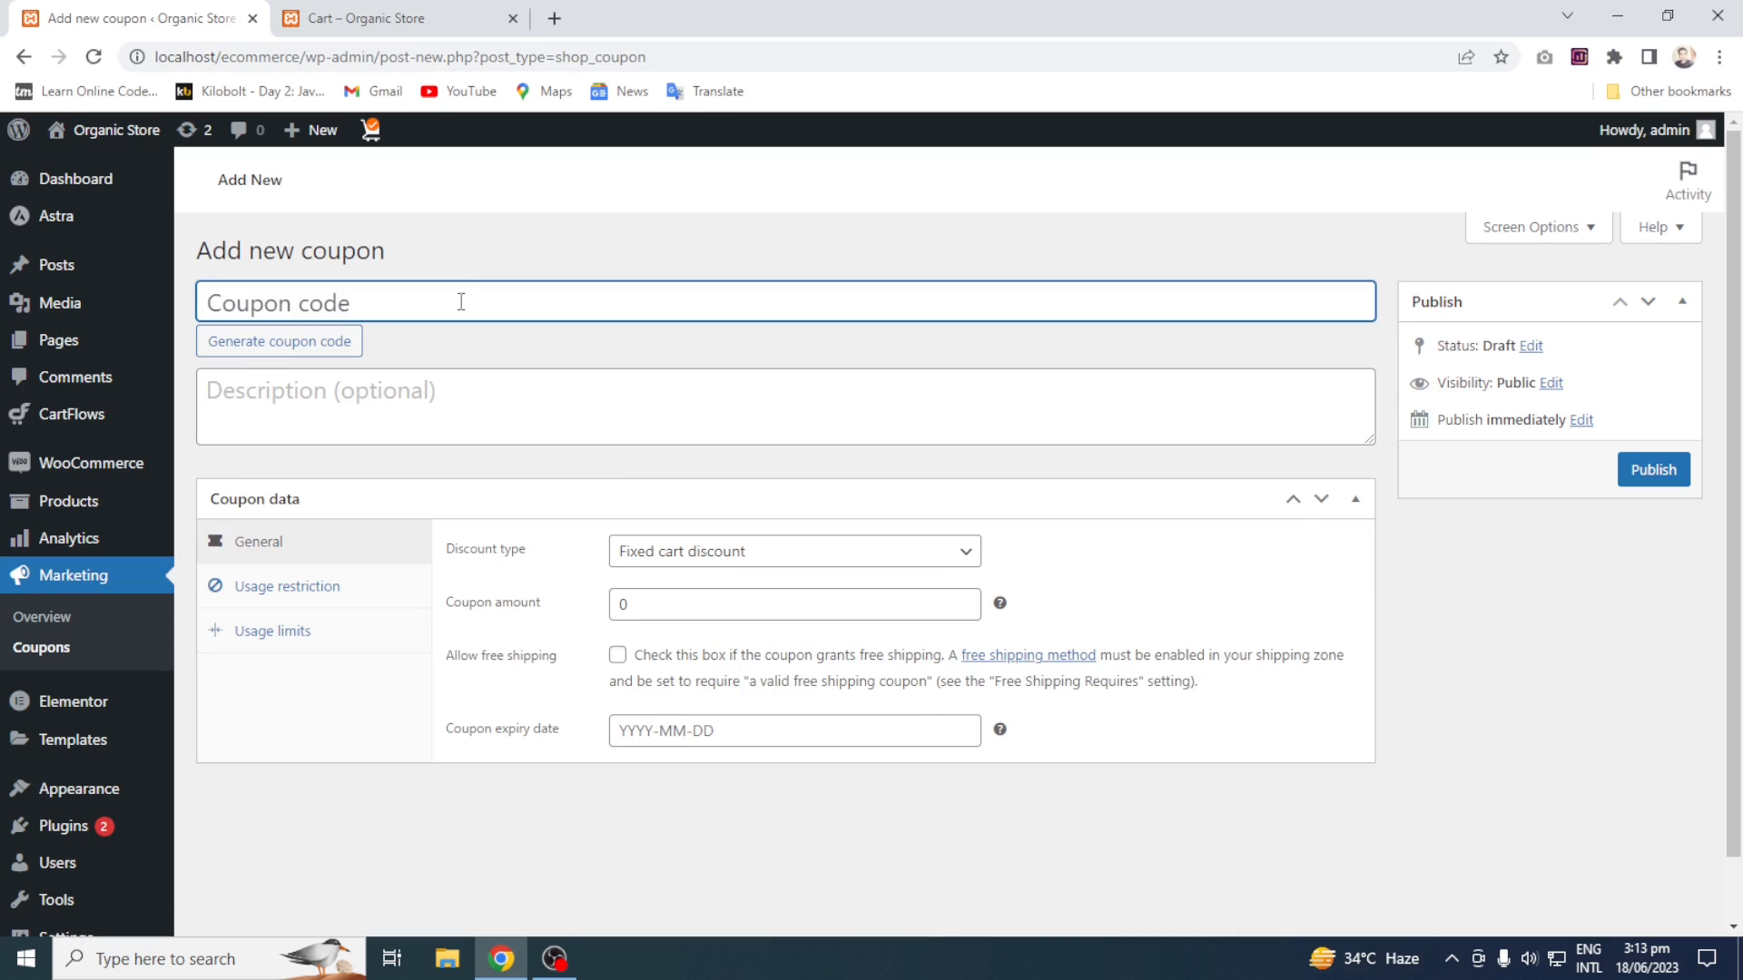
{"action": "type", "text": "Fixd"}
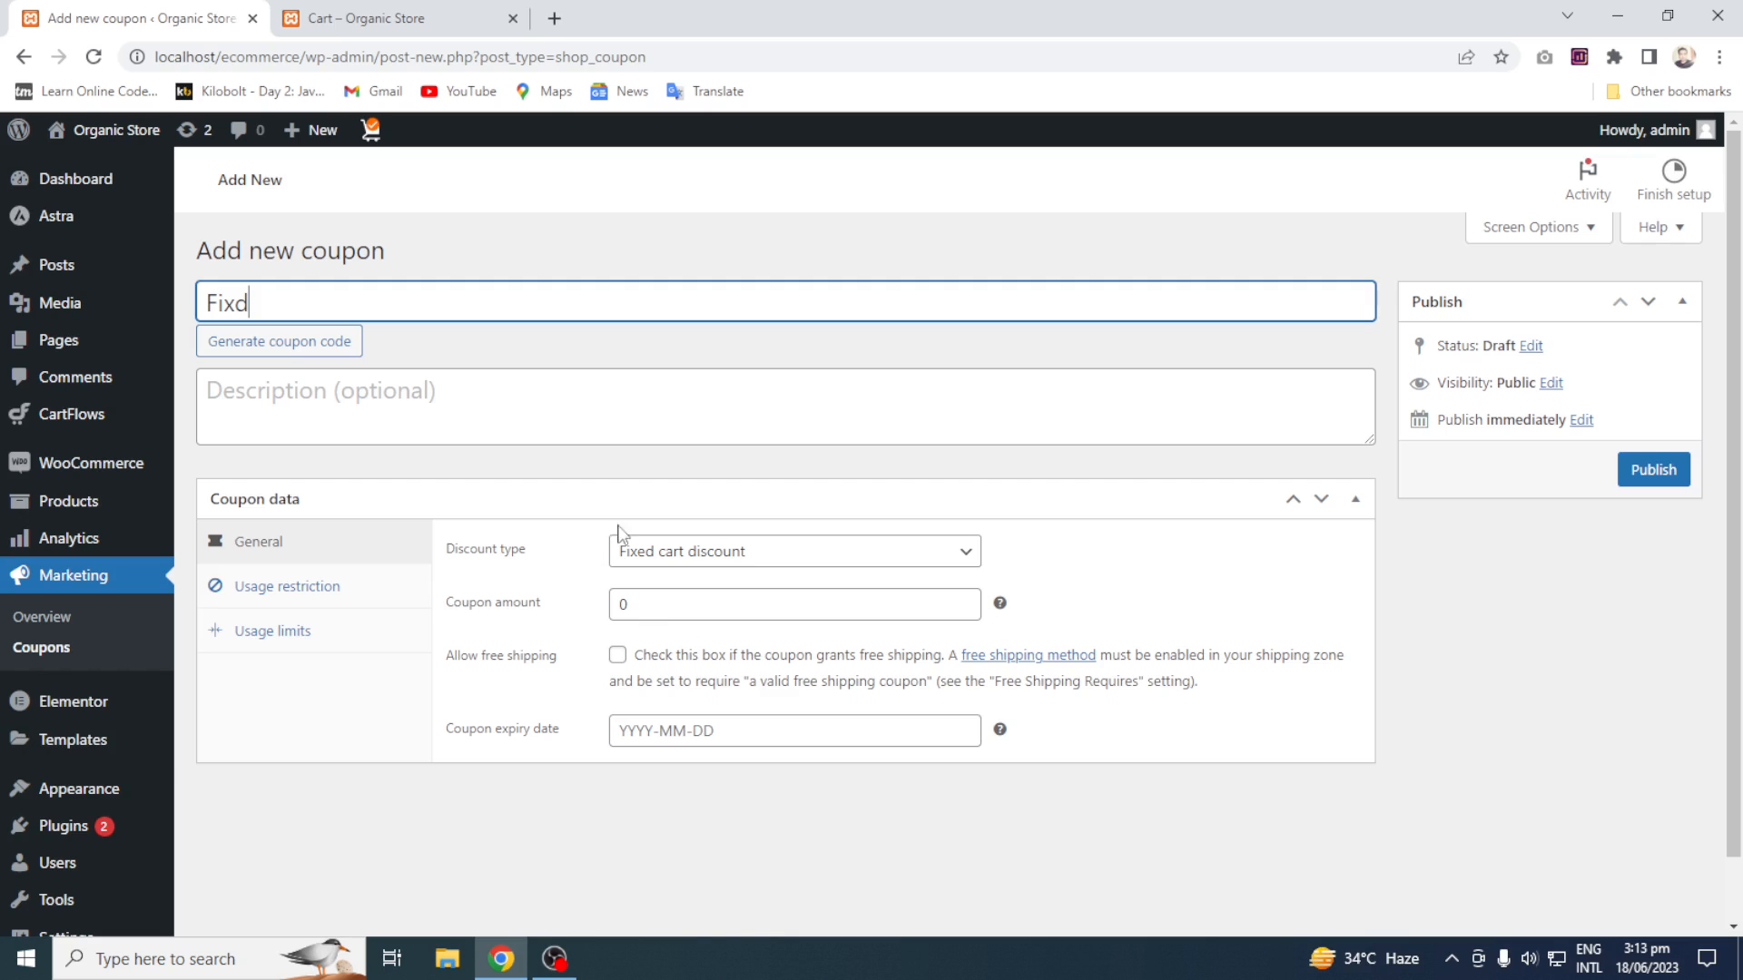
Set the Fixd coupon's amount to 20 with the fixed cart discount type and publish it
{"action": "left_click", "coordinate": [422, 15]}
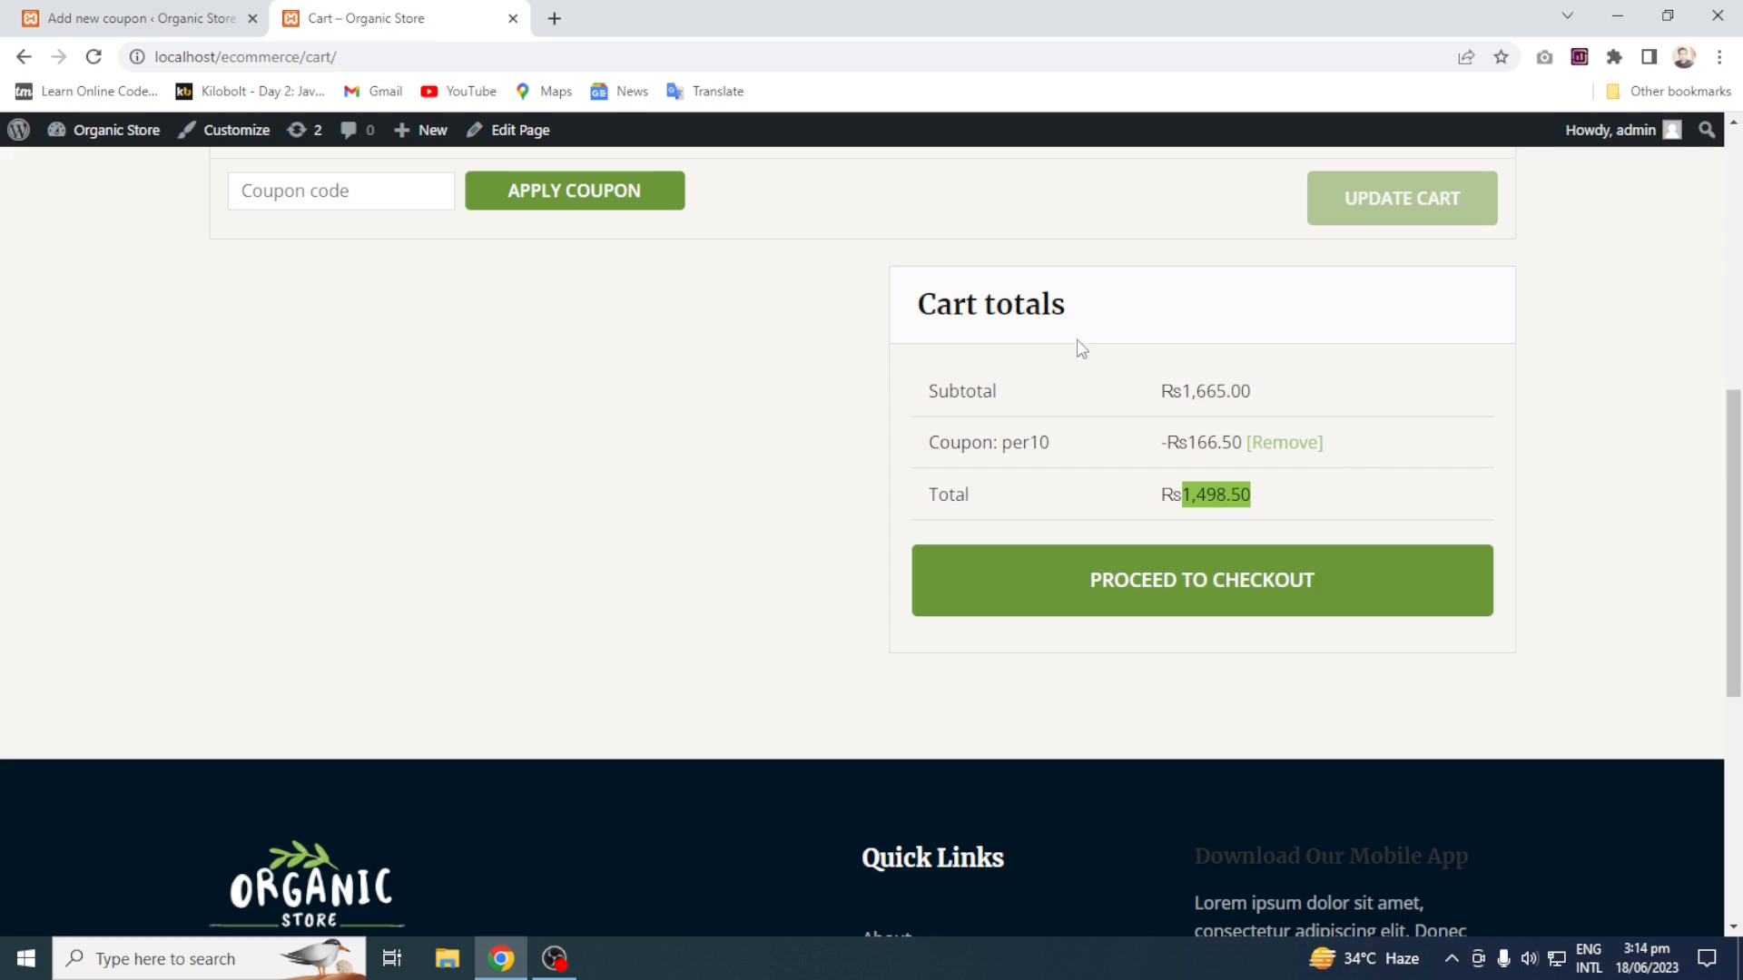
{"action": "left_click", "coordinate": [100, 12]}
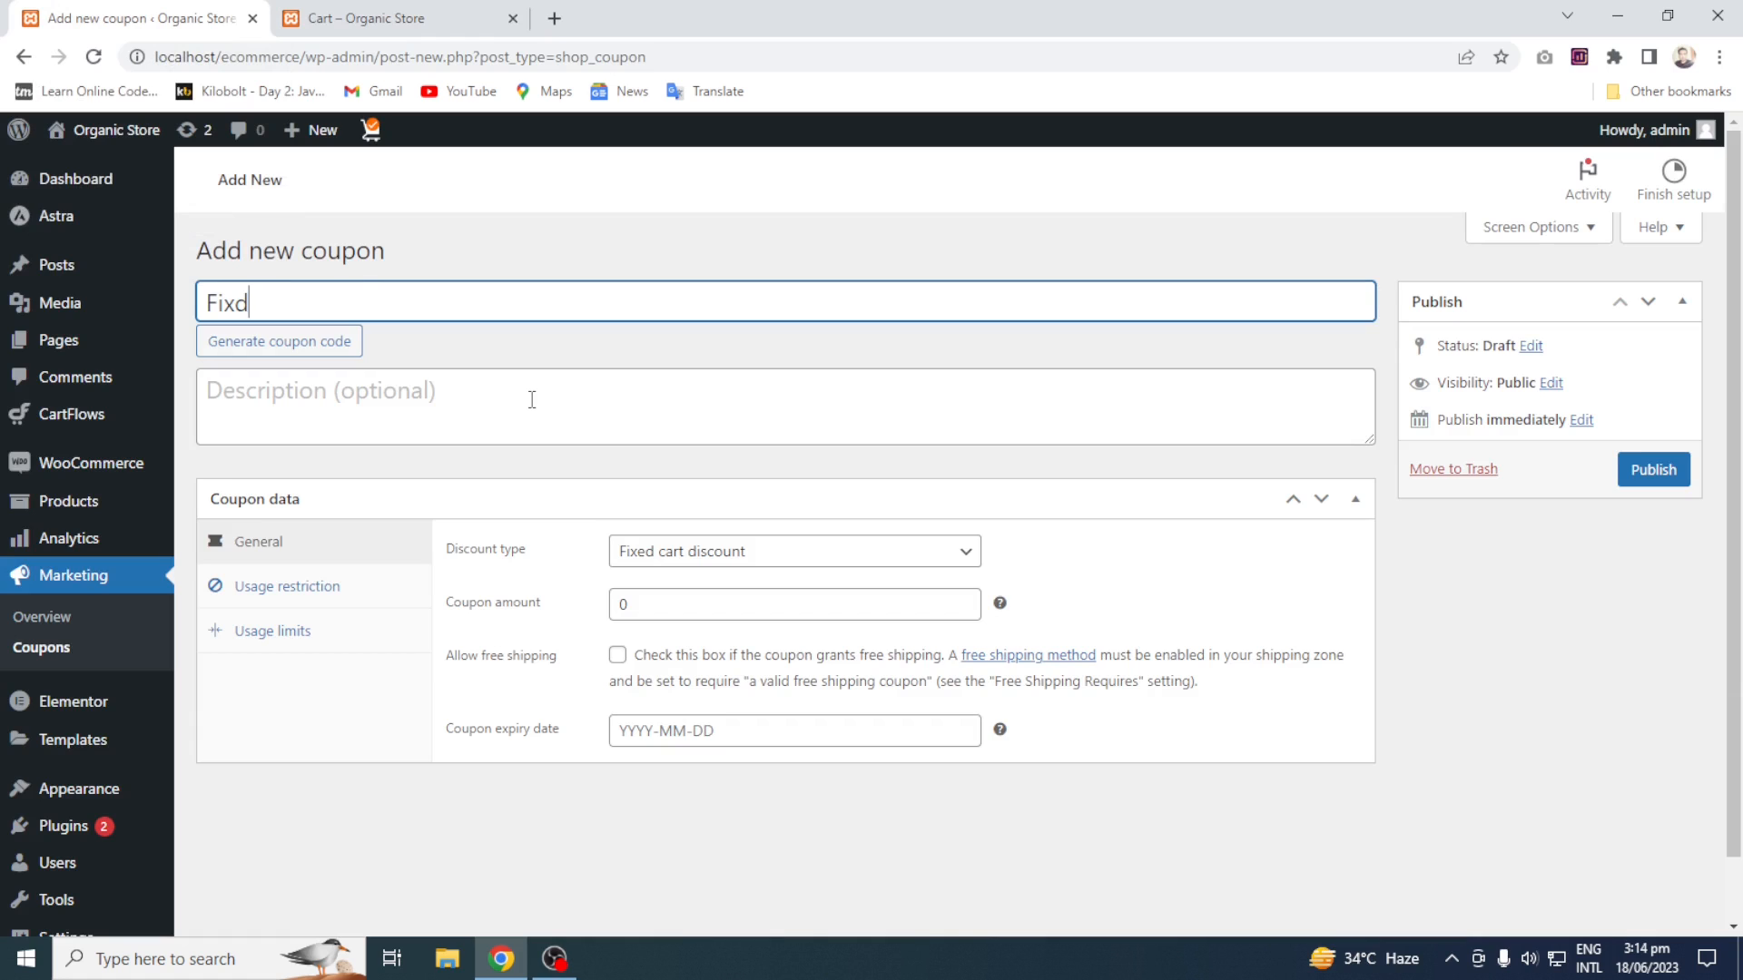
{"action": "left_click_drag", "start_coordinate": [634, 601], "coordinate": [542, 612]}
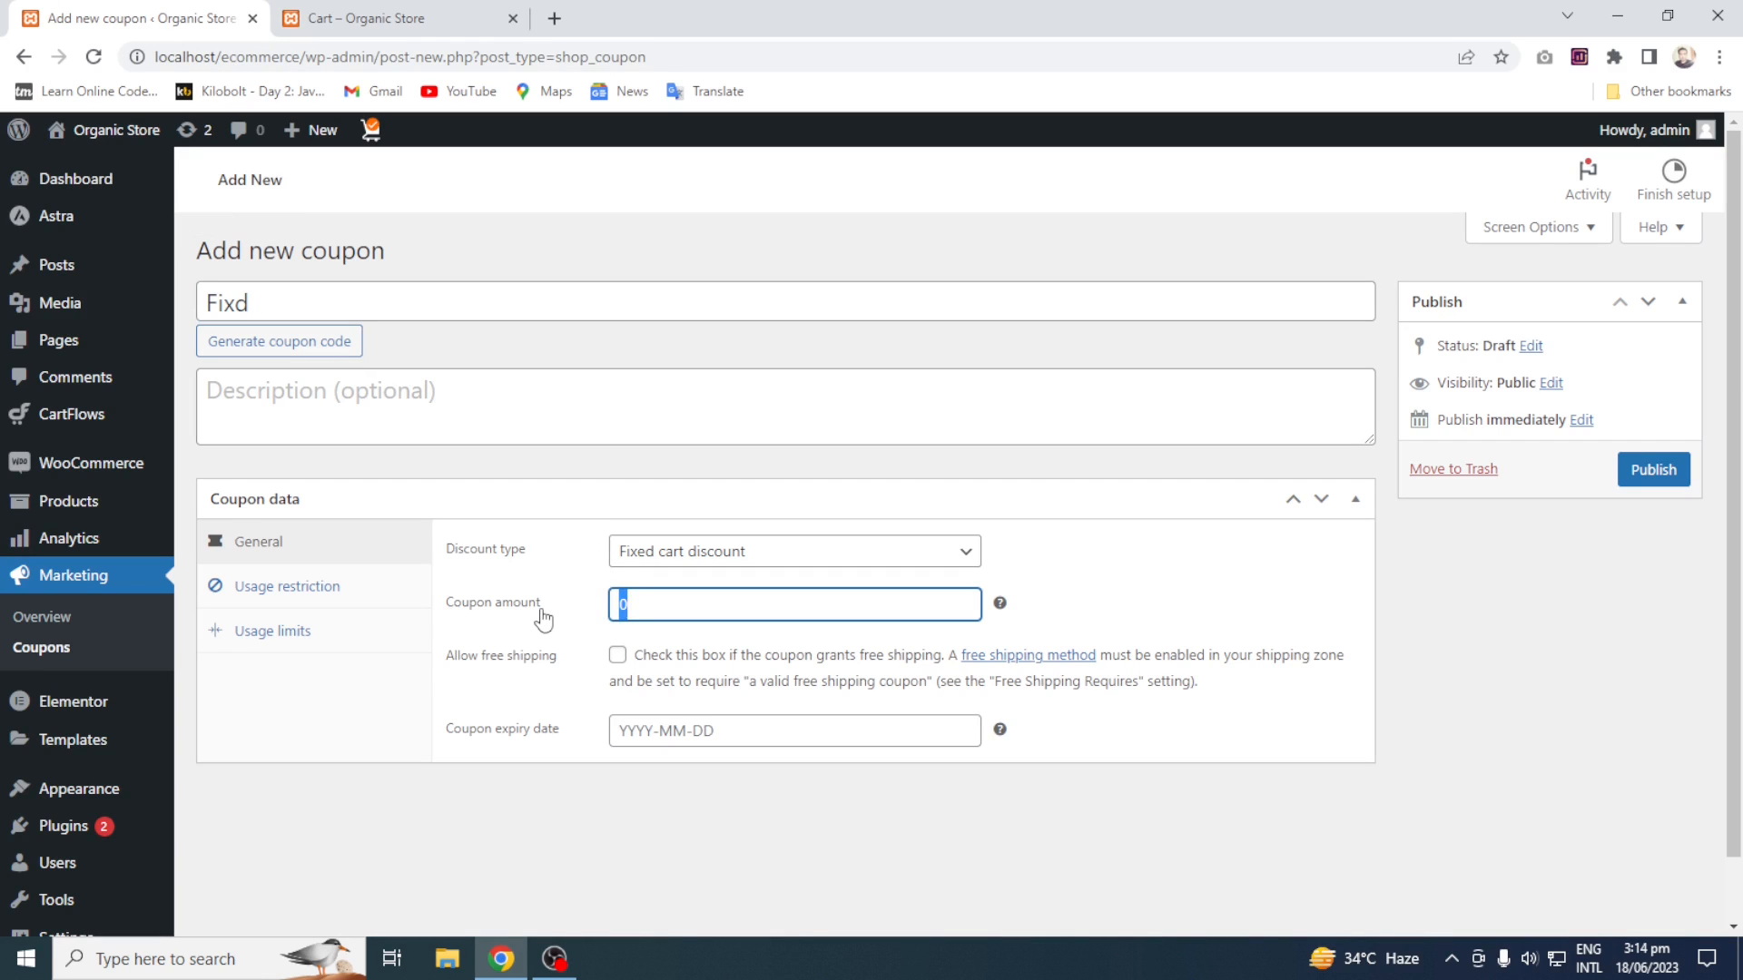
{"action": "type", "text": "2"}
{"action": "left_click", "coordinate": [1217, 596]}
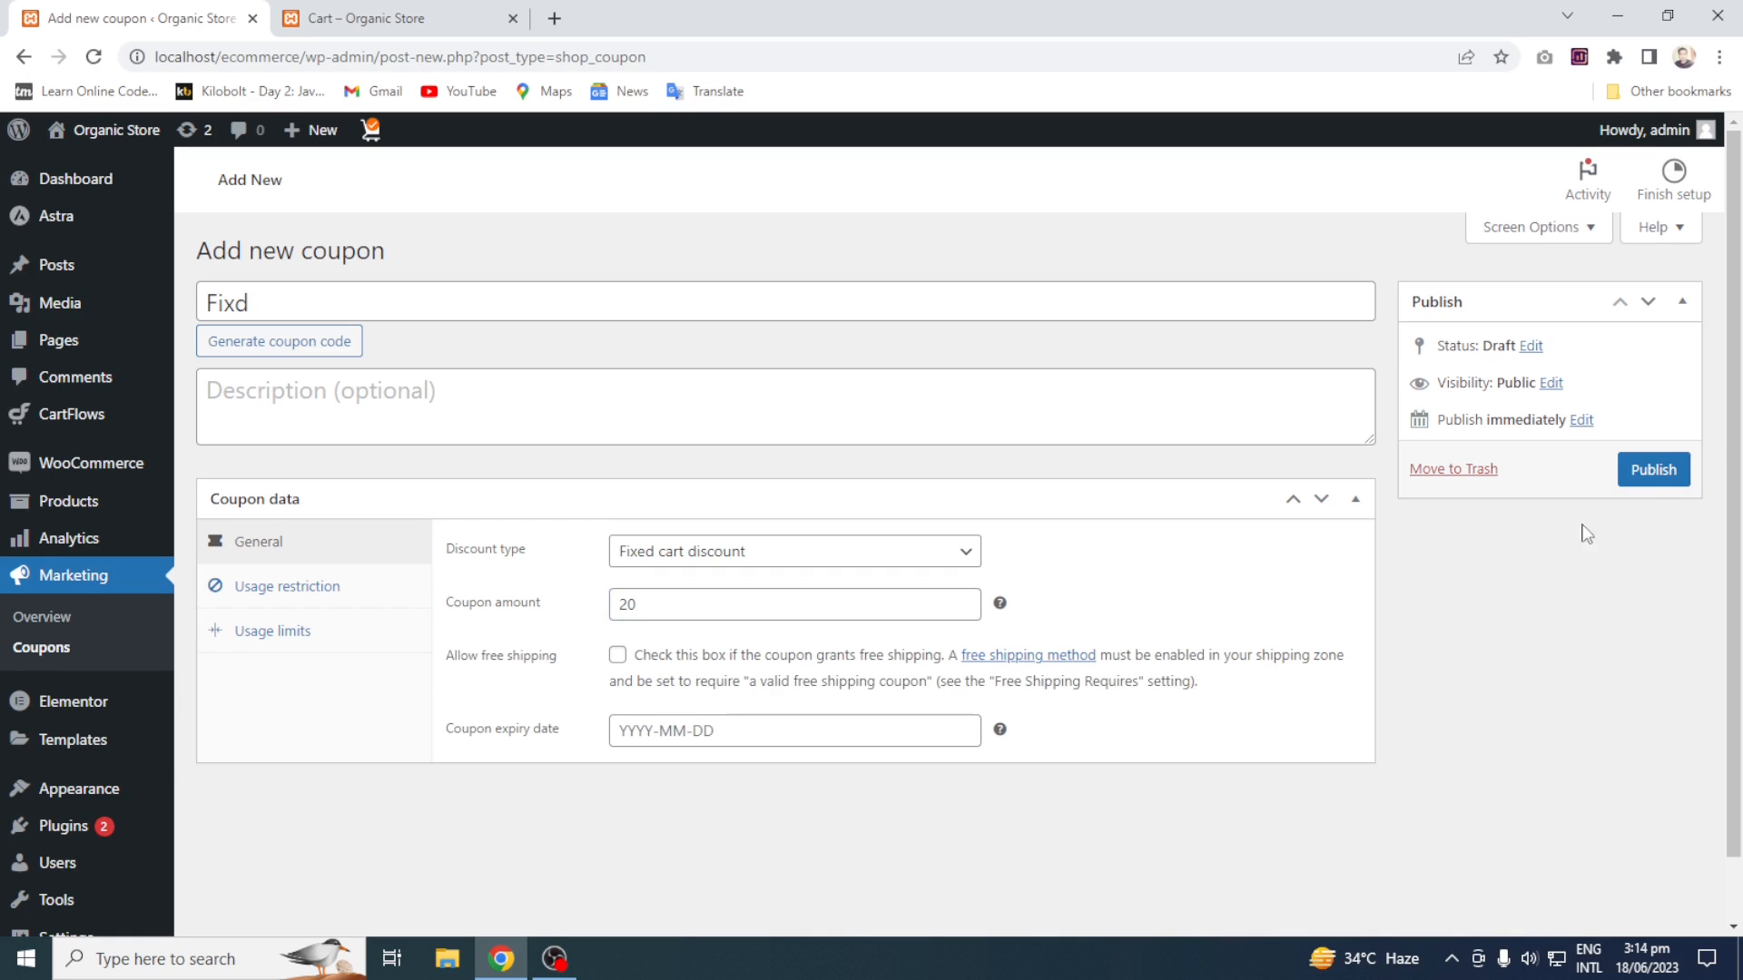
{"action": "left_click", "coordinate": [1660, 476]}
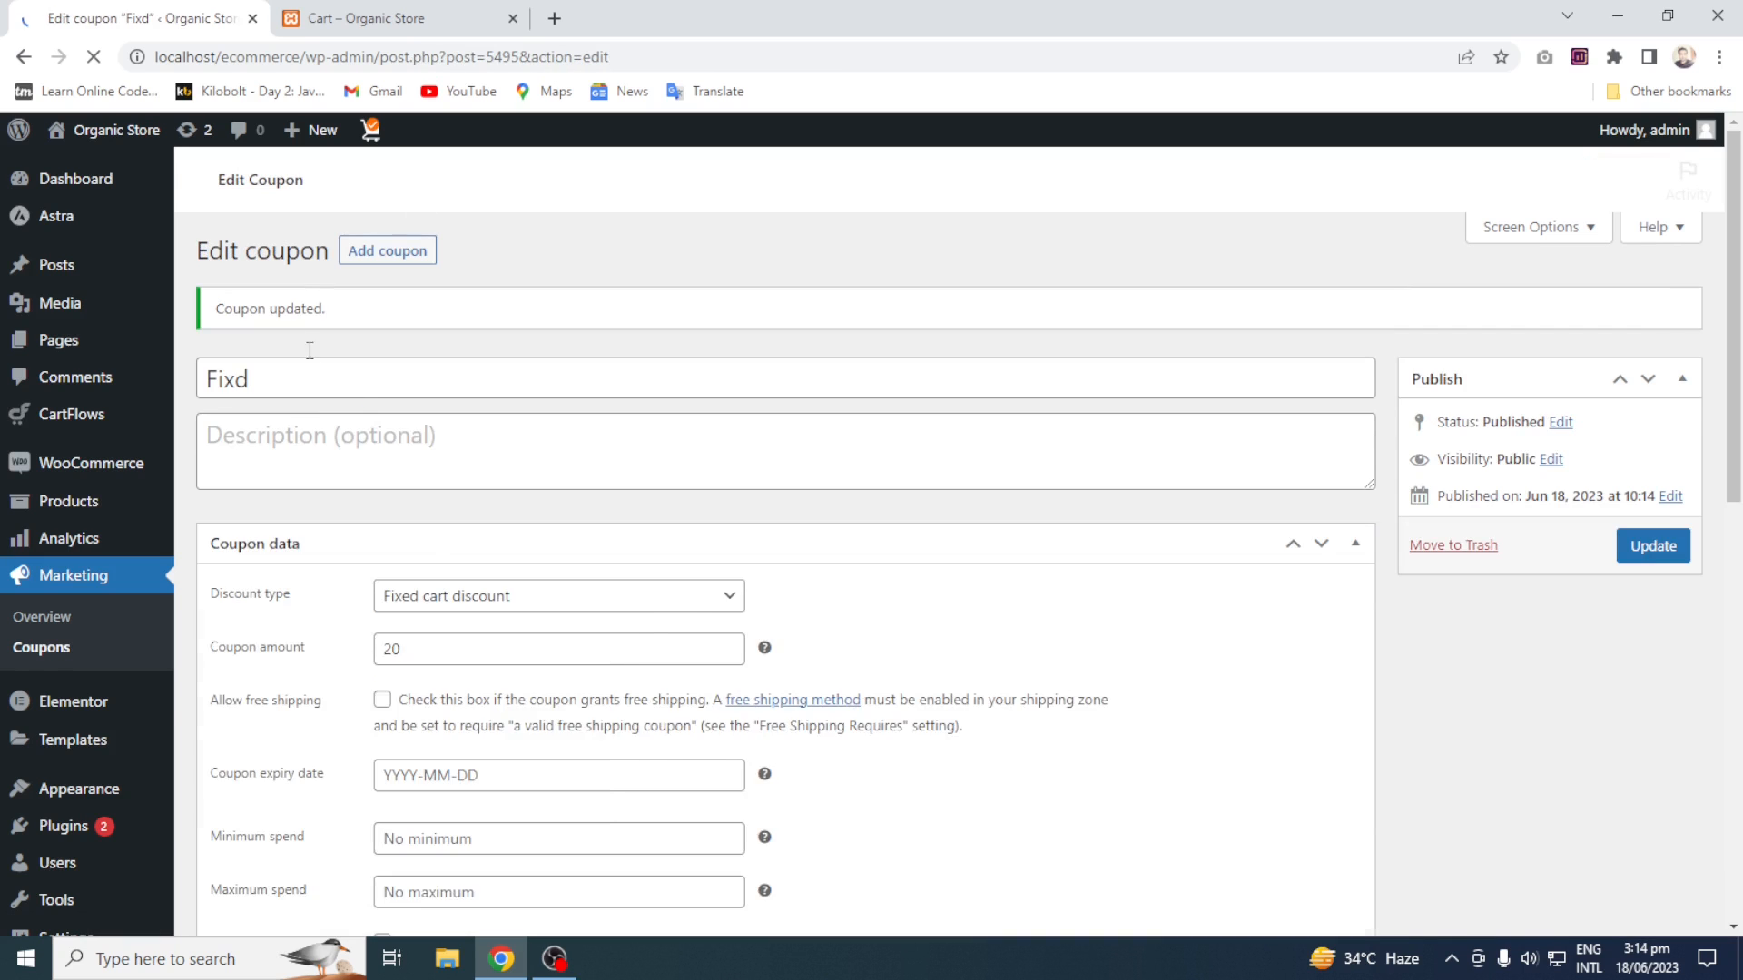
Change the published coupon's code to Fixd20 and update the coupon
{"action": "left_click", "coordinate": [307, 381]}
{"action": "type", "text": "20"}
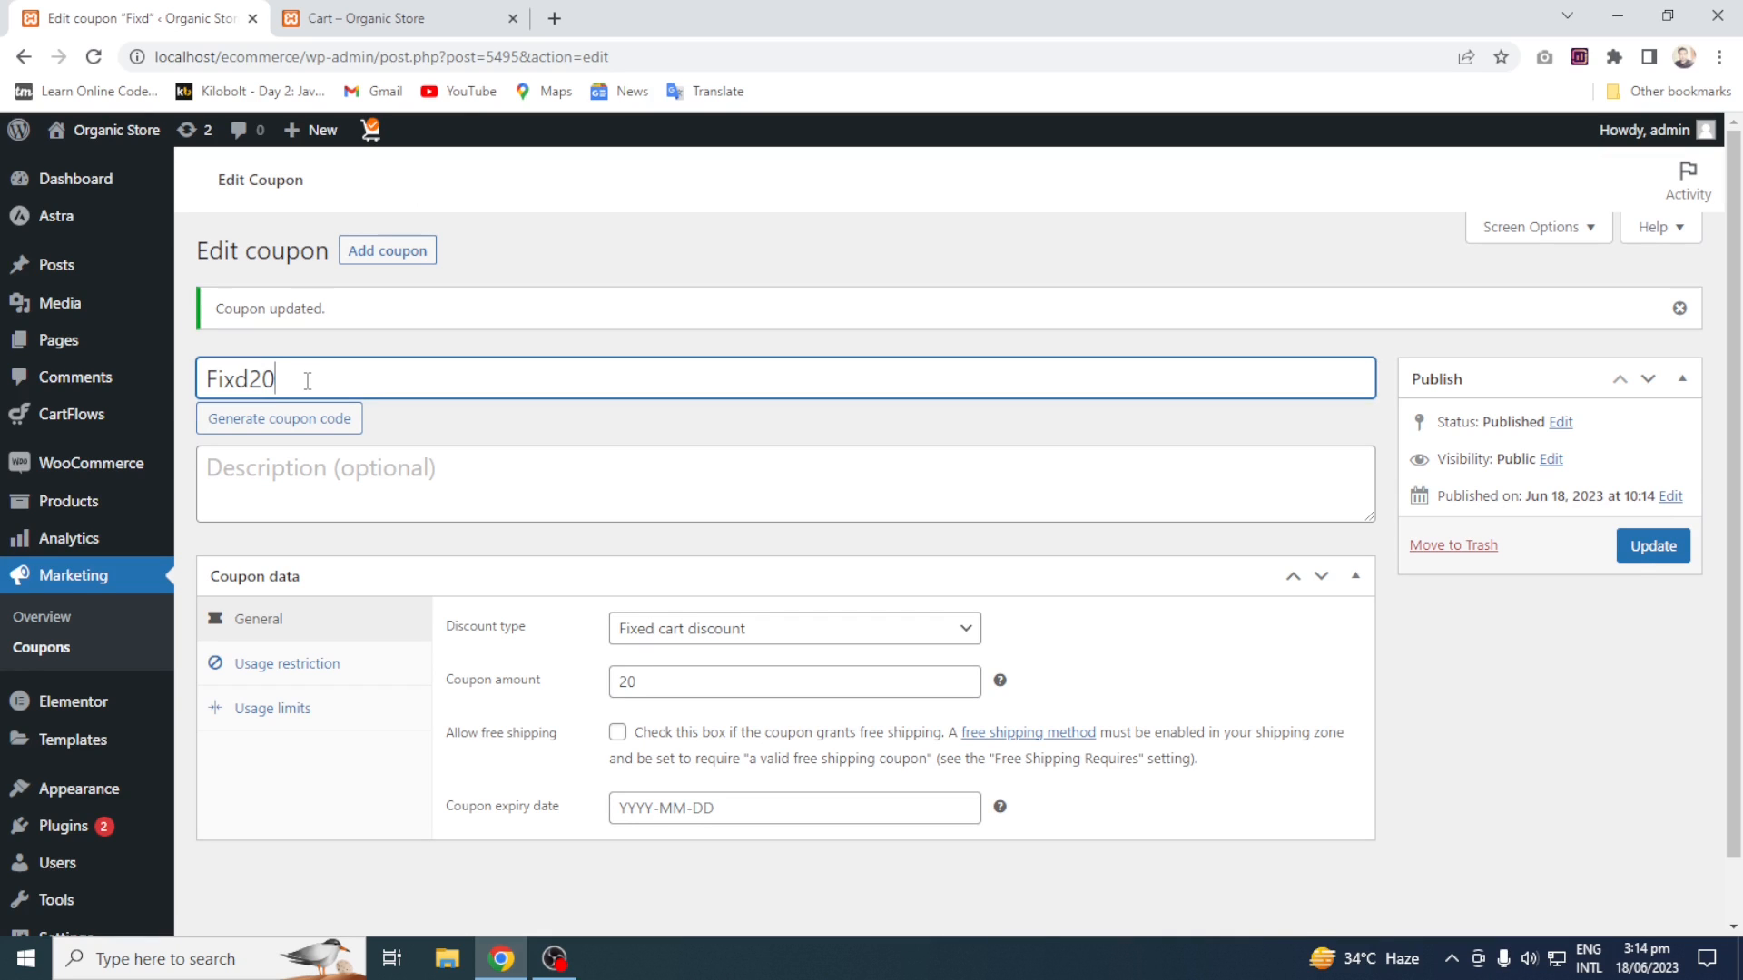
{"action": "left_click", "coordinate": [1653, 545]}
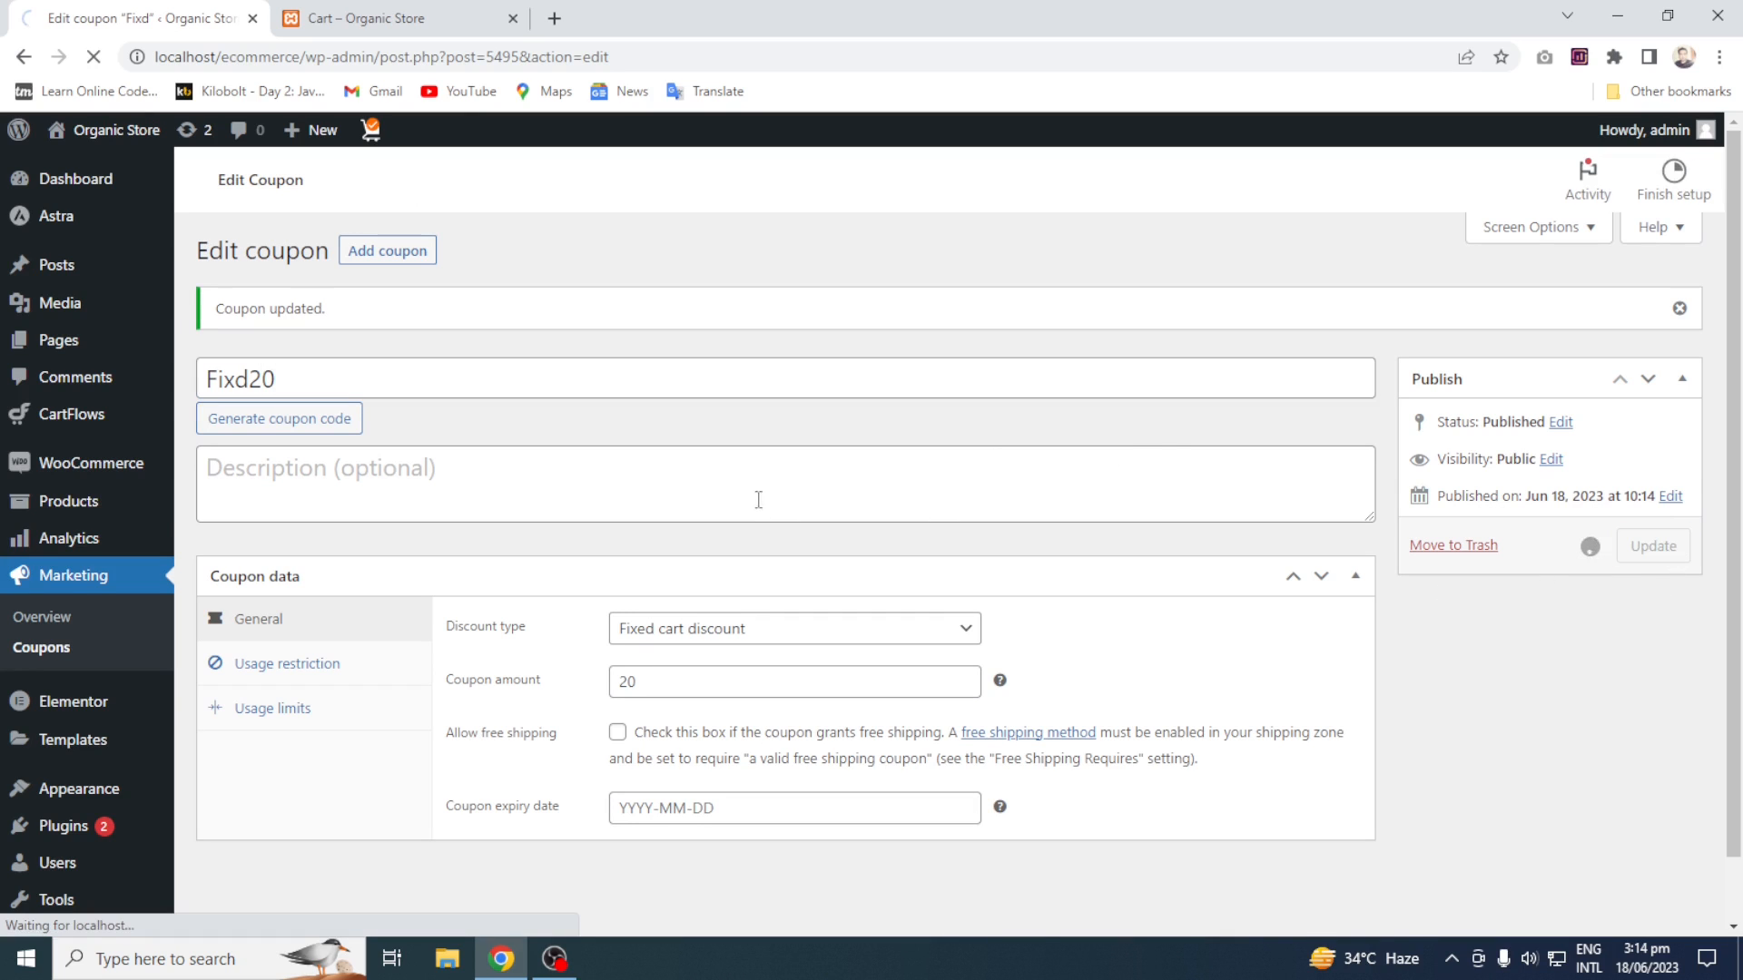
Remove the per10 coupon from the storefront cart and apply the code fixd20 instead
{"action": "left_click", "coordinate": [368, 14]}
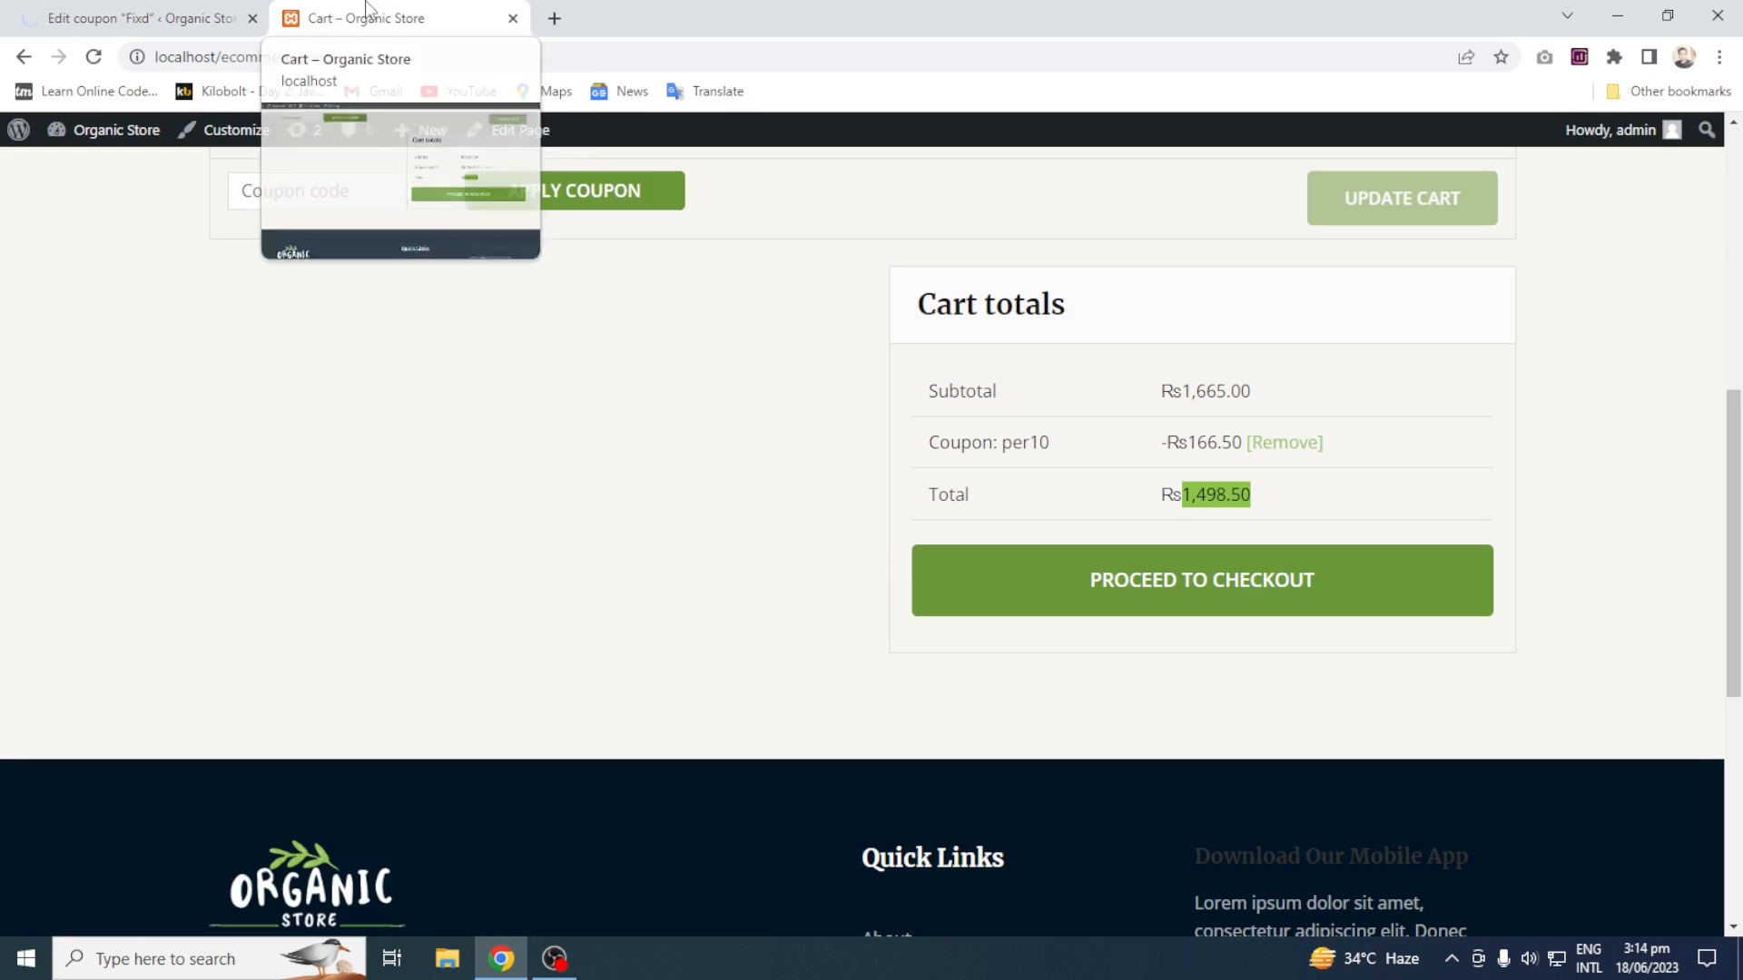
{"action": "left_click", "coordinate": [1283, 445]}
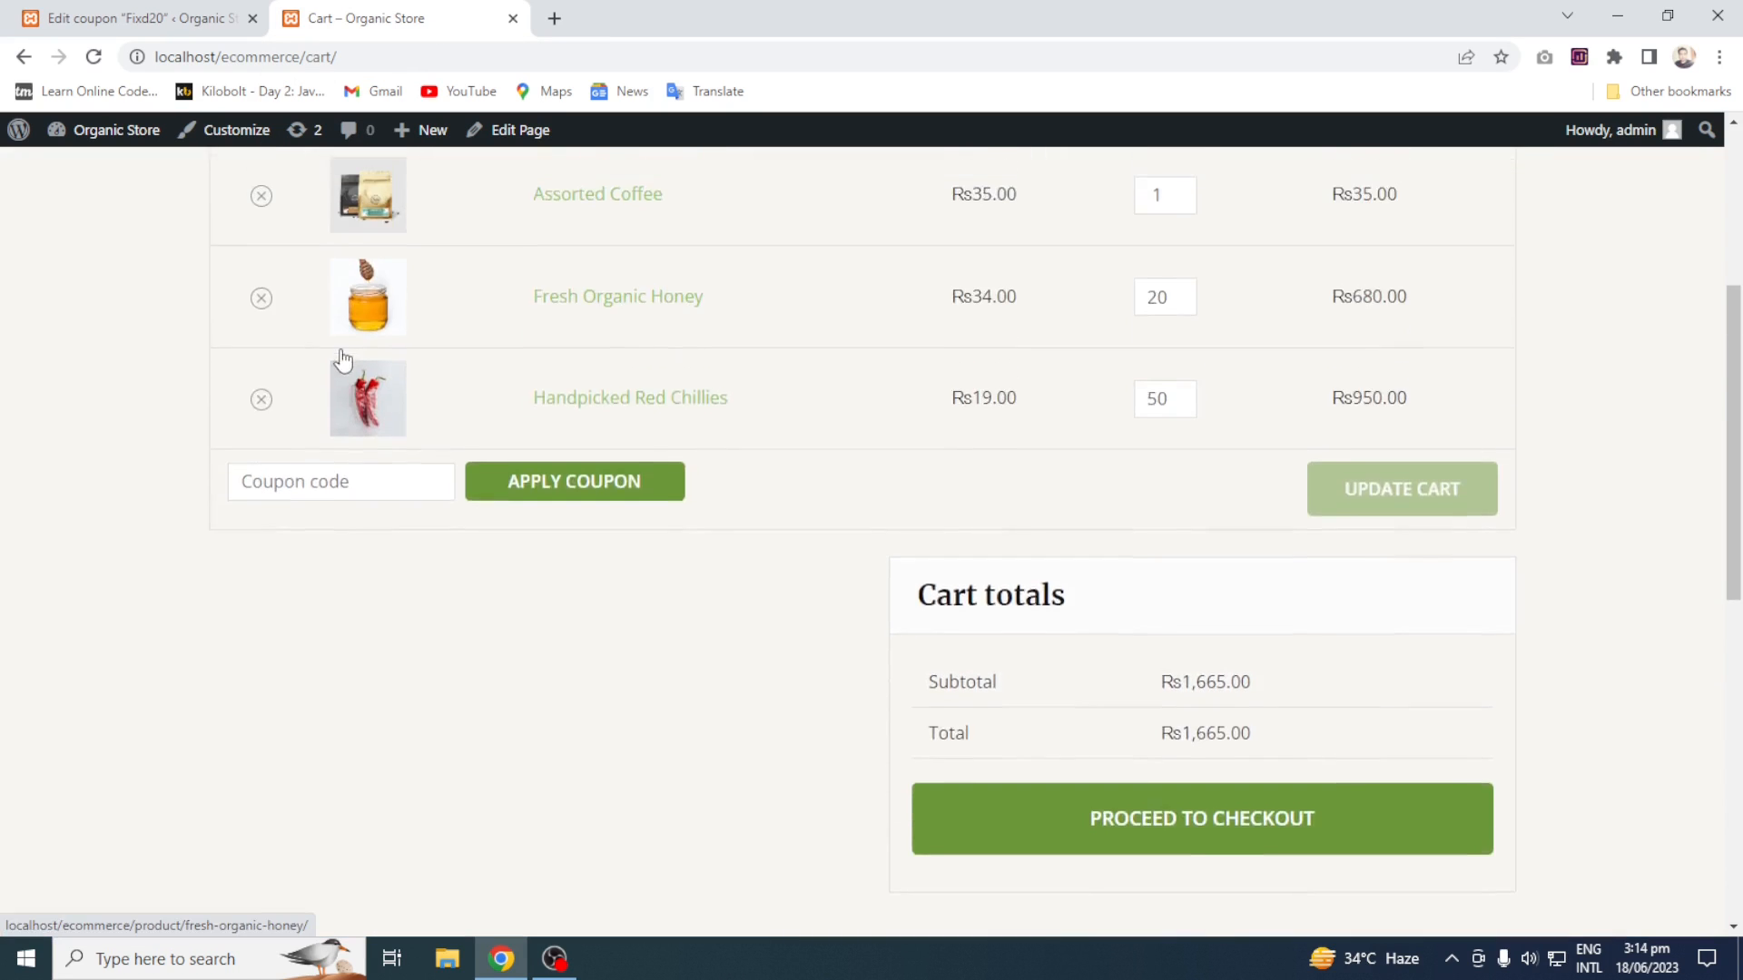
{"action": "left_click", "coordinate": [314, 713]}
{"action": "type", "text": "f"}
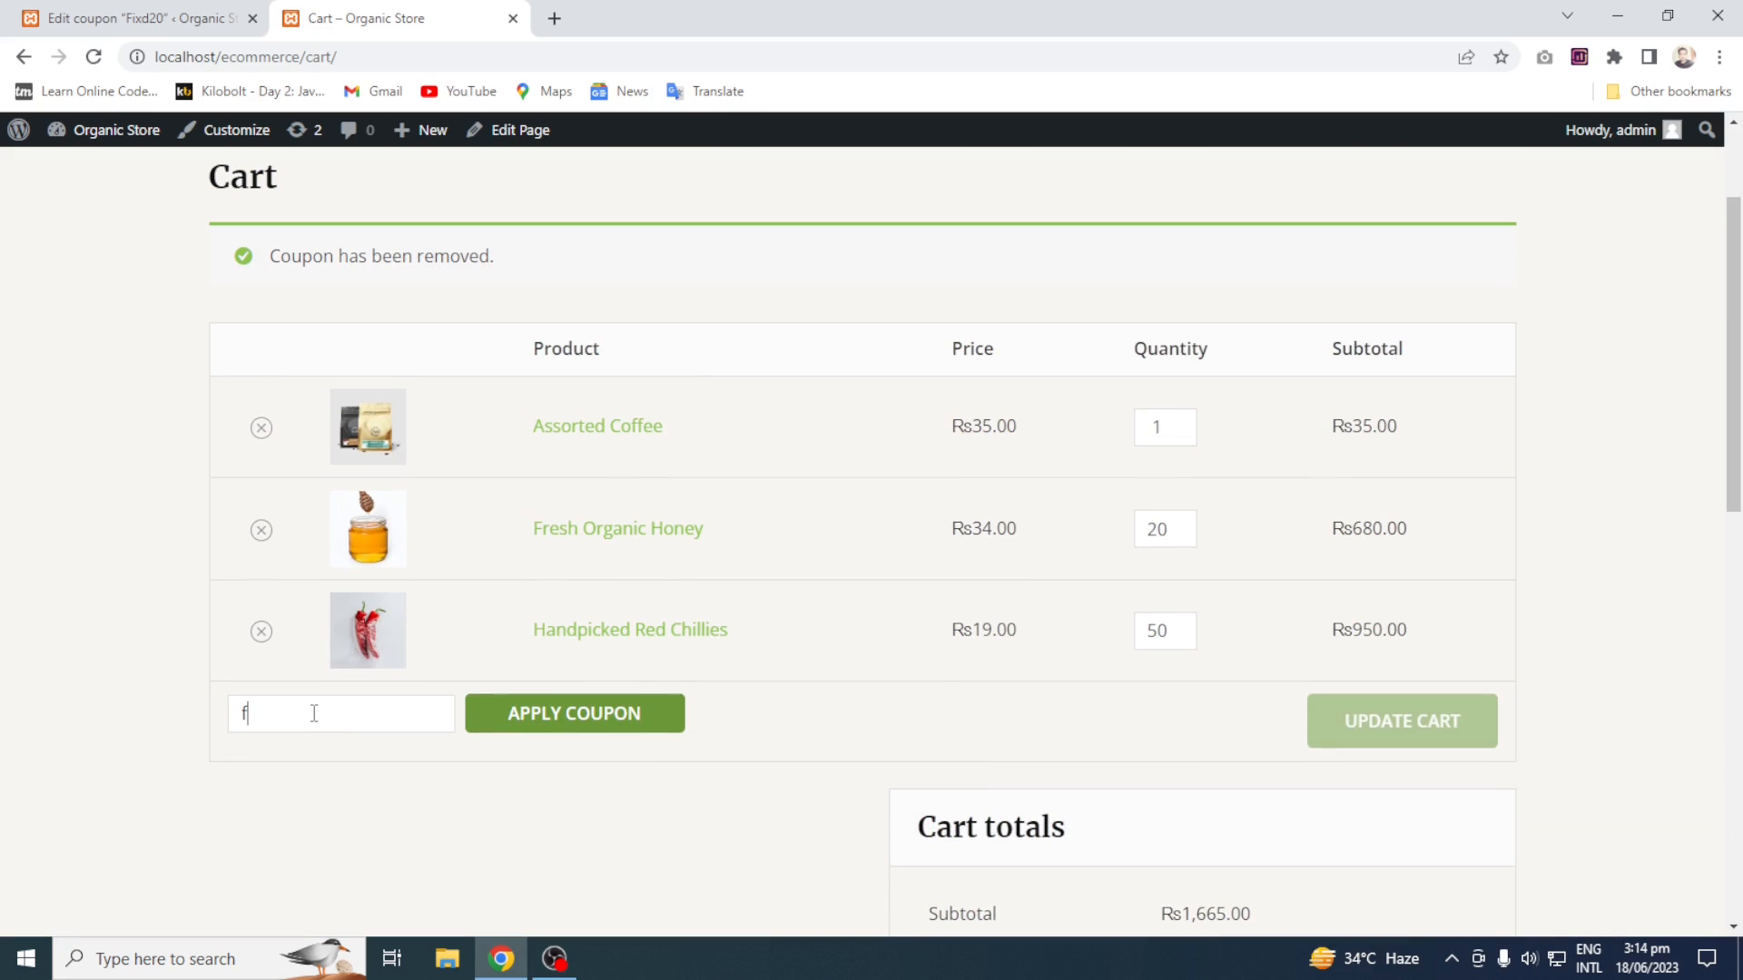
{"action": "type", "text": "ixe20"}
{"action": "left_click", "coordinate": [581, 722]}
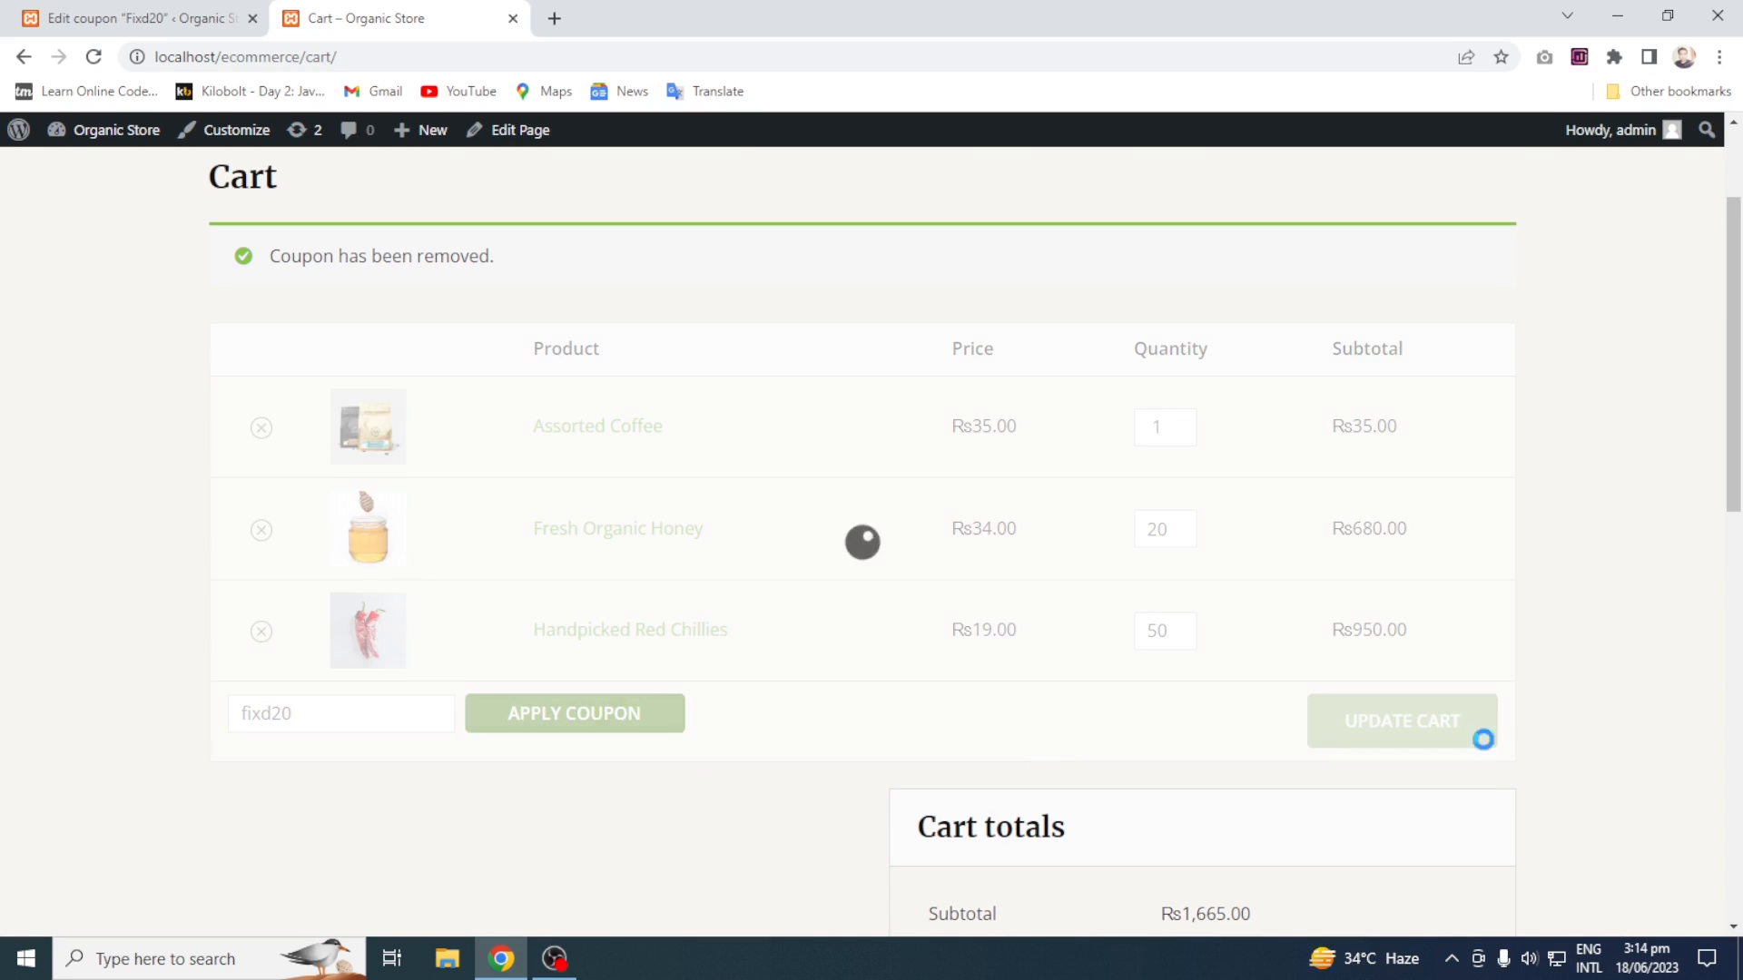
Examine the discount and total in the cart totals with the fixd20 coupon applied
{"action": "scroll", "coordinate": [1320, 460], "scroll_direction": "down", "scroll_amount": 5}
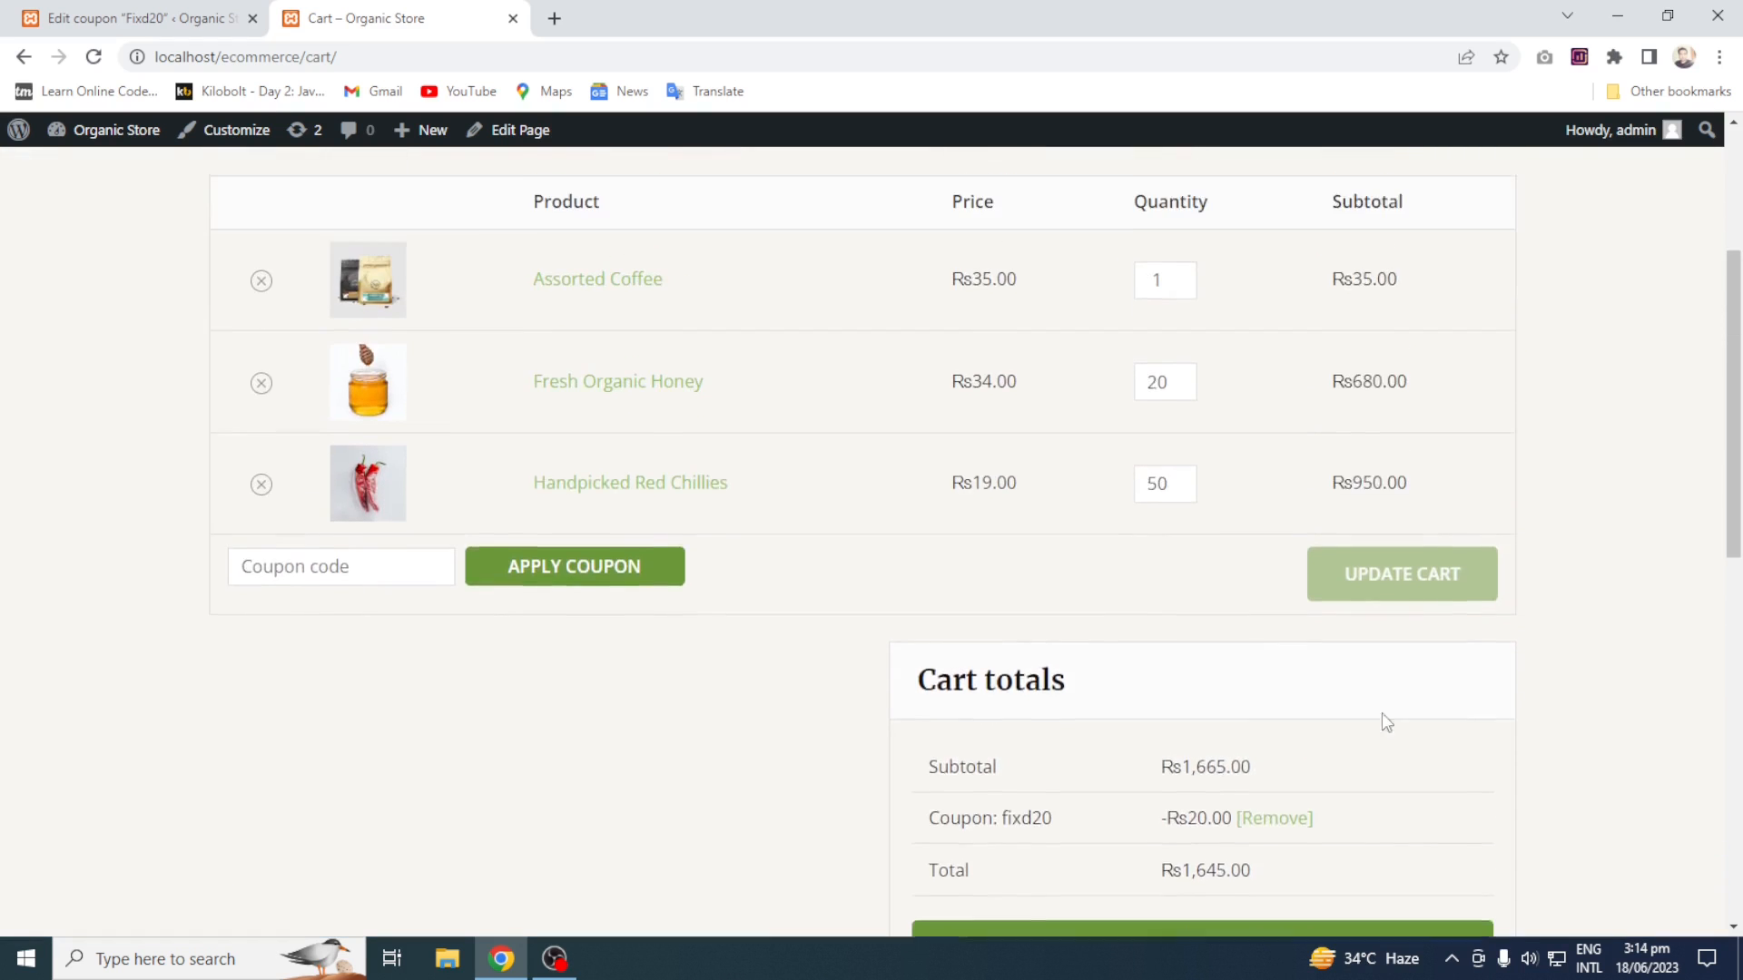
{"action": "left_click_drag", "start_coordinate": [1740, 470], "coordinate": [1741, 497]}
{"action": "scroll", "coordinate": [1331, 549], "scroll_direction": "down", "scroll_amount": 5}
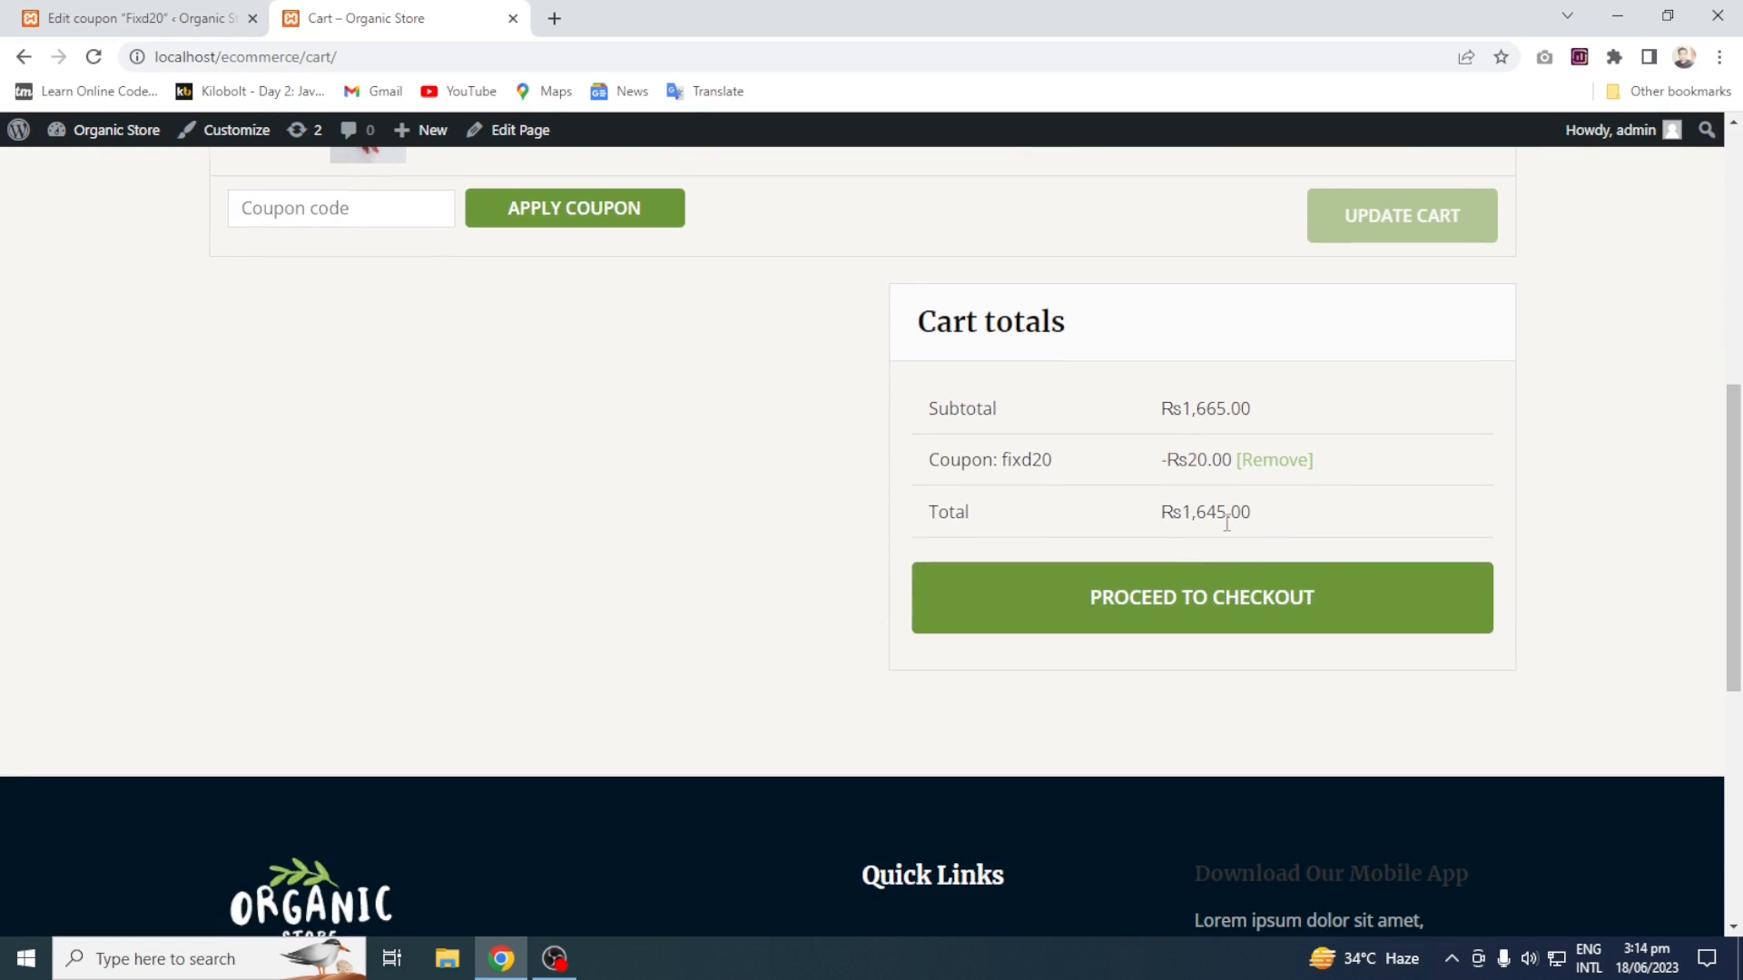
{"action": "left_click_drag", "start_coordinate": [1258, 518], "coordinate": [1147, 515]}
Check the Fixed product discount option in the coupon's discount types and review the products in the storefront cart
{"action": "left_click", "coordinate": [91, 11]}
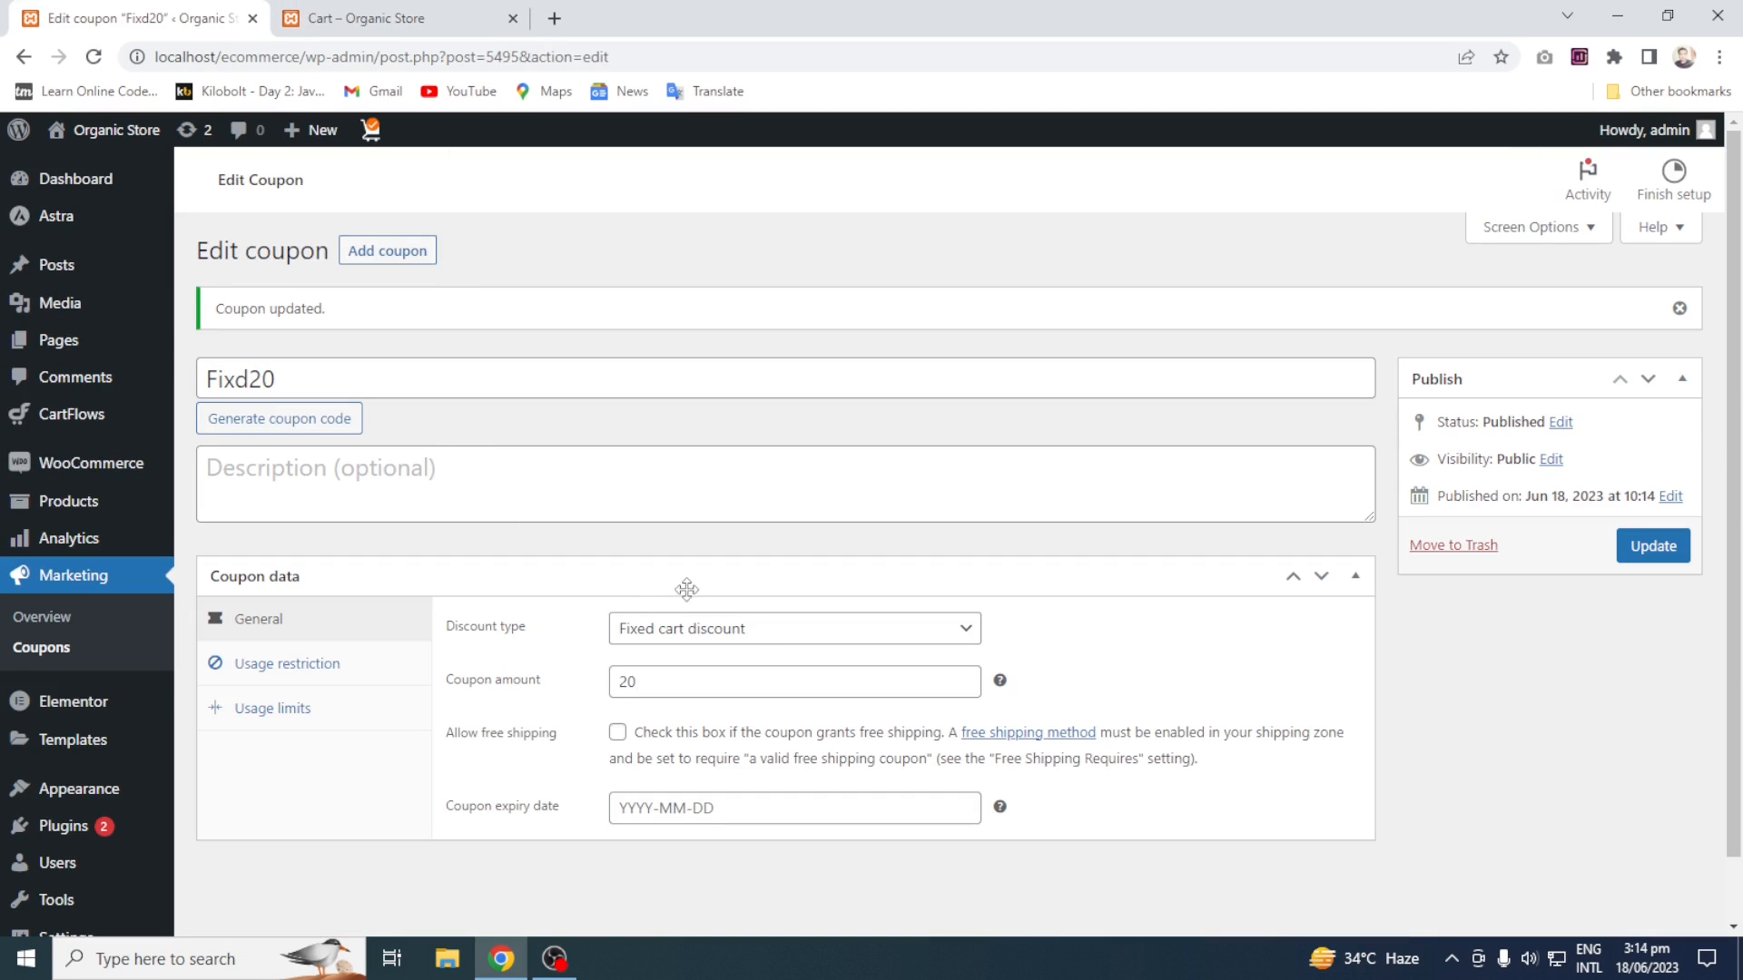
{"action": "left_click", "coordinate": [751, 631]}
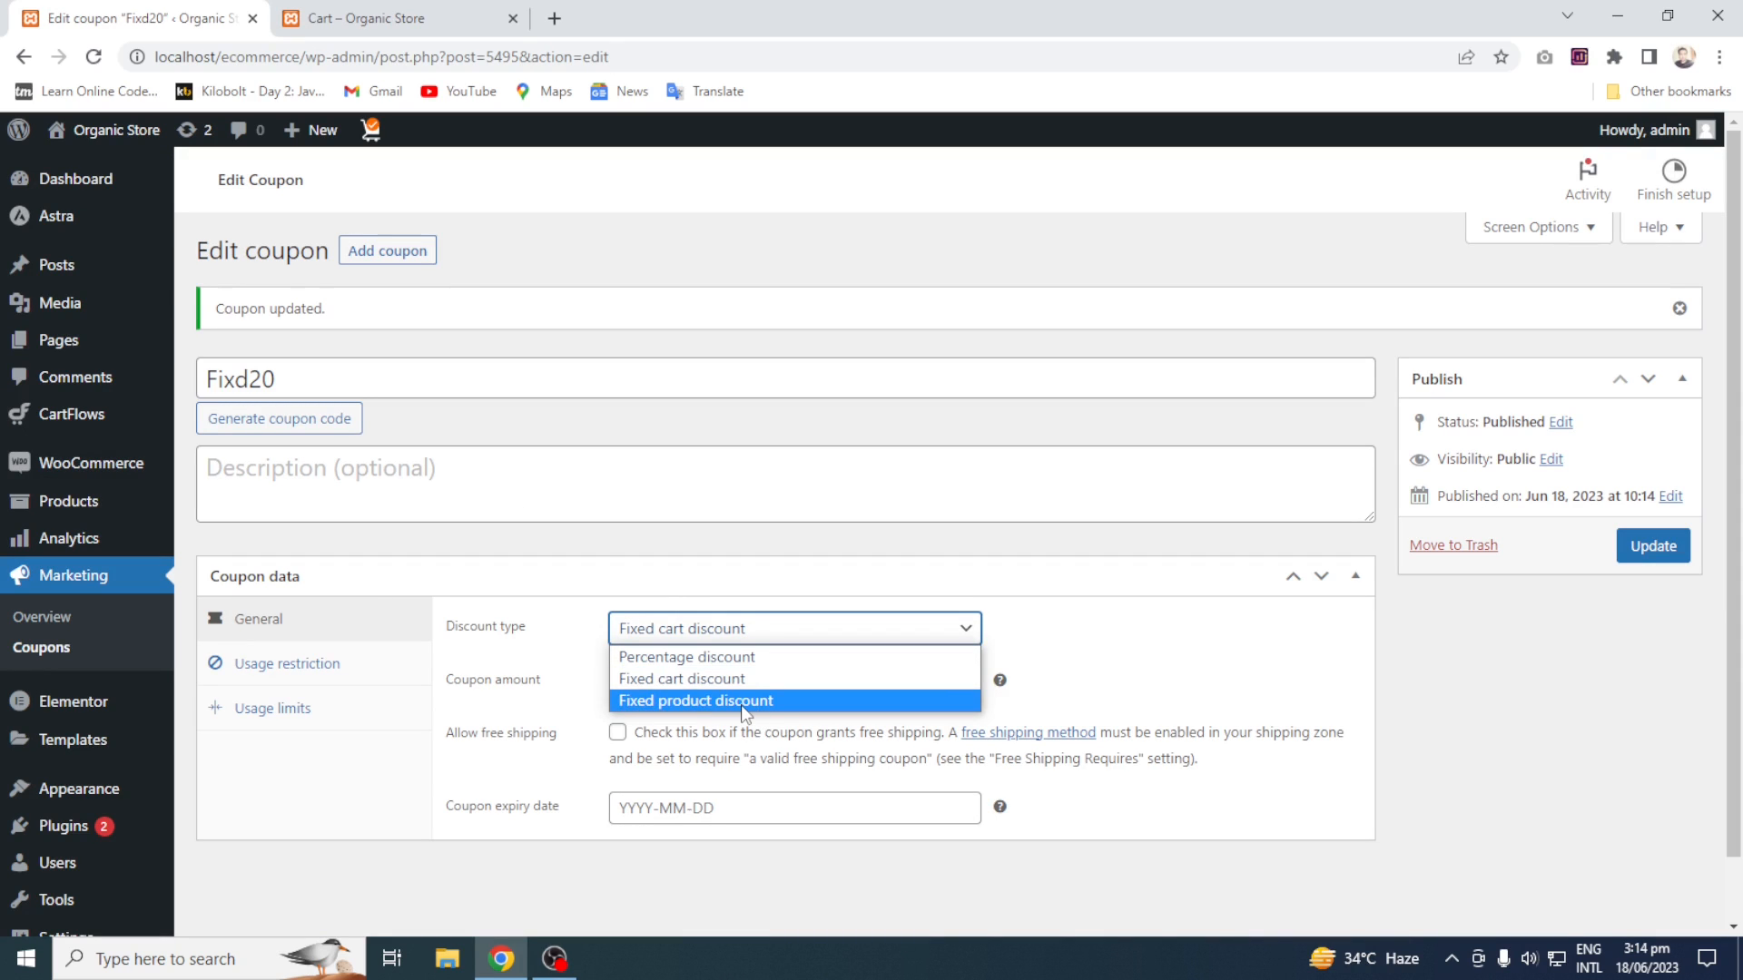
{"action": "left_click", "coordinate": [363, 18]}
{"action": "scroll", "coordinate": [1736, 368], "scroll_direction": "up", "scroll_amount": 4}
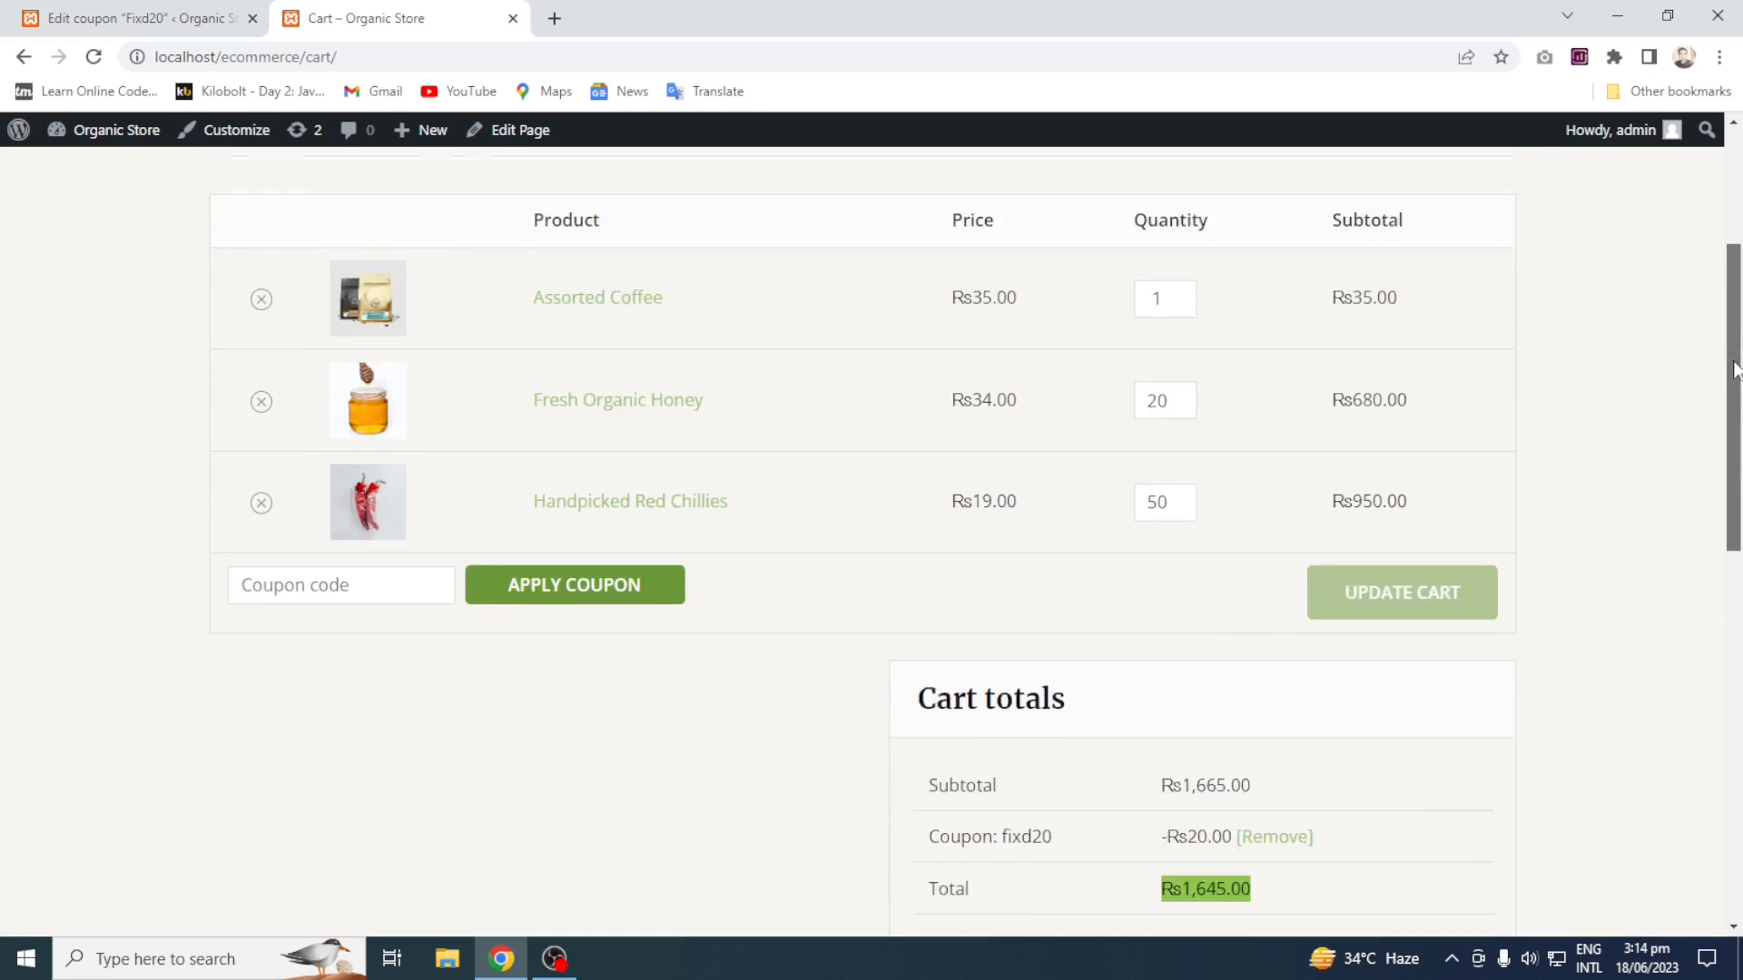
{"action": "scroll", "coordinate": [1735, 367], "scroll_direction": "up", "scroll_amount": 3}
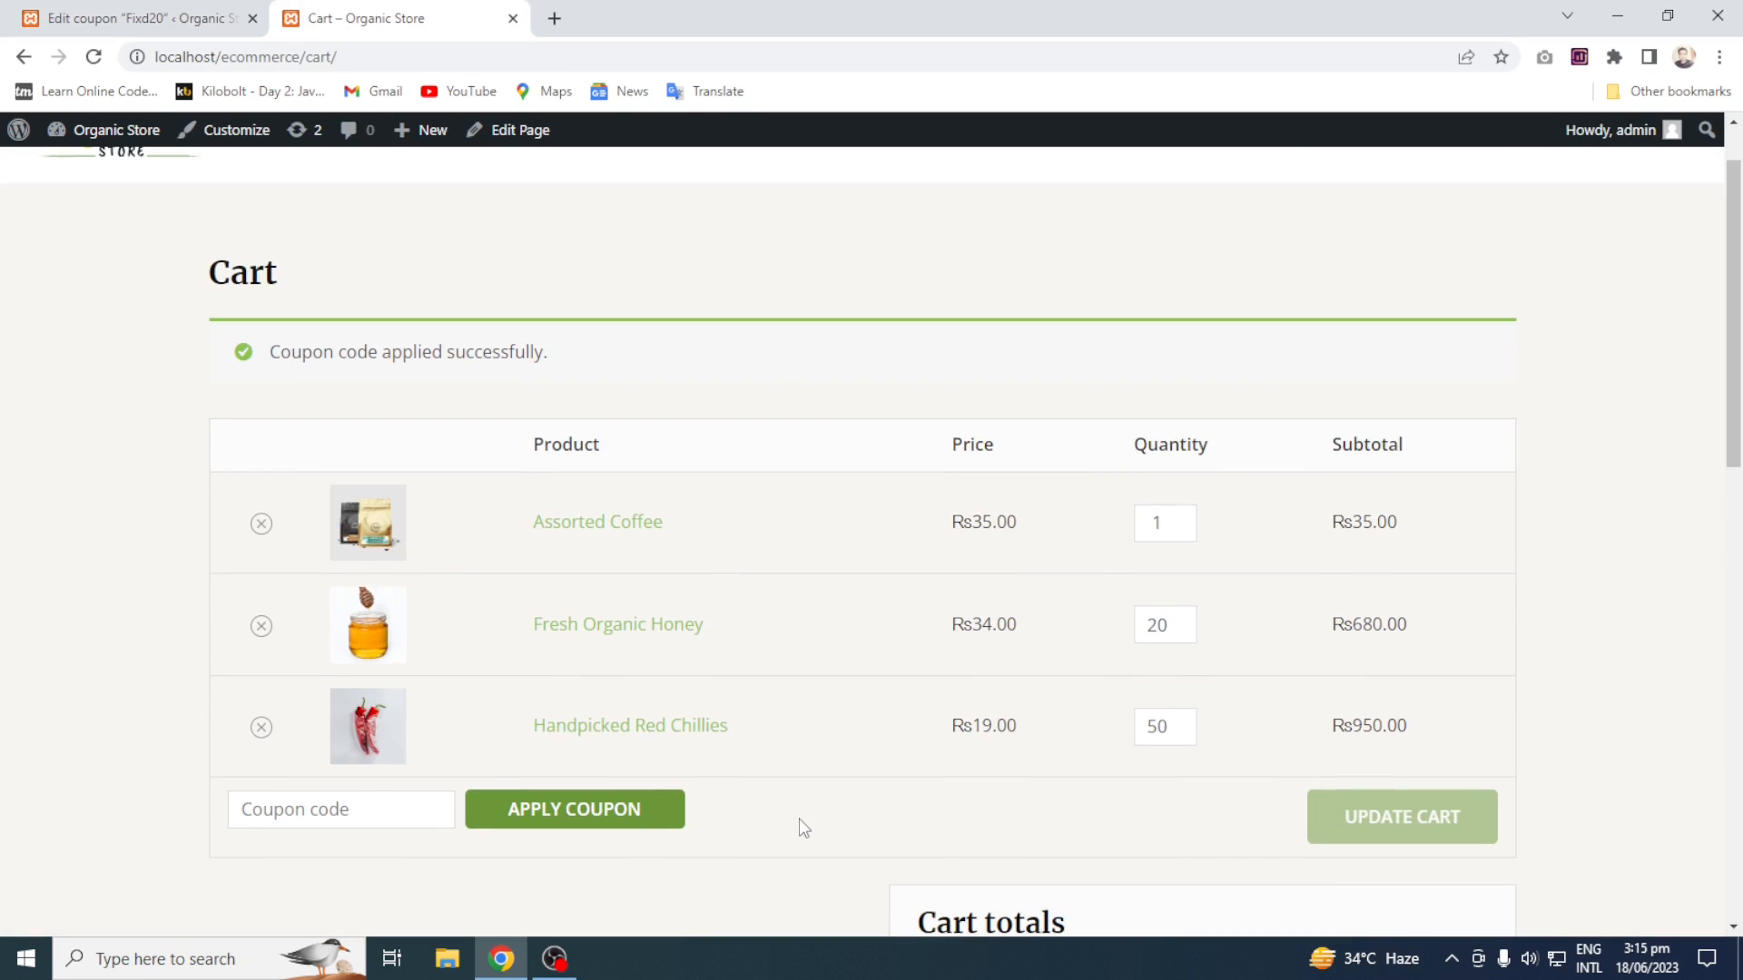
Return to the coupon editor and start another new coupon with the code product5
{"action": "mouse_move", "coordinate": [138, 7]}
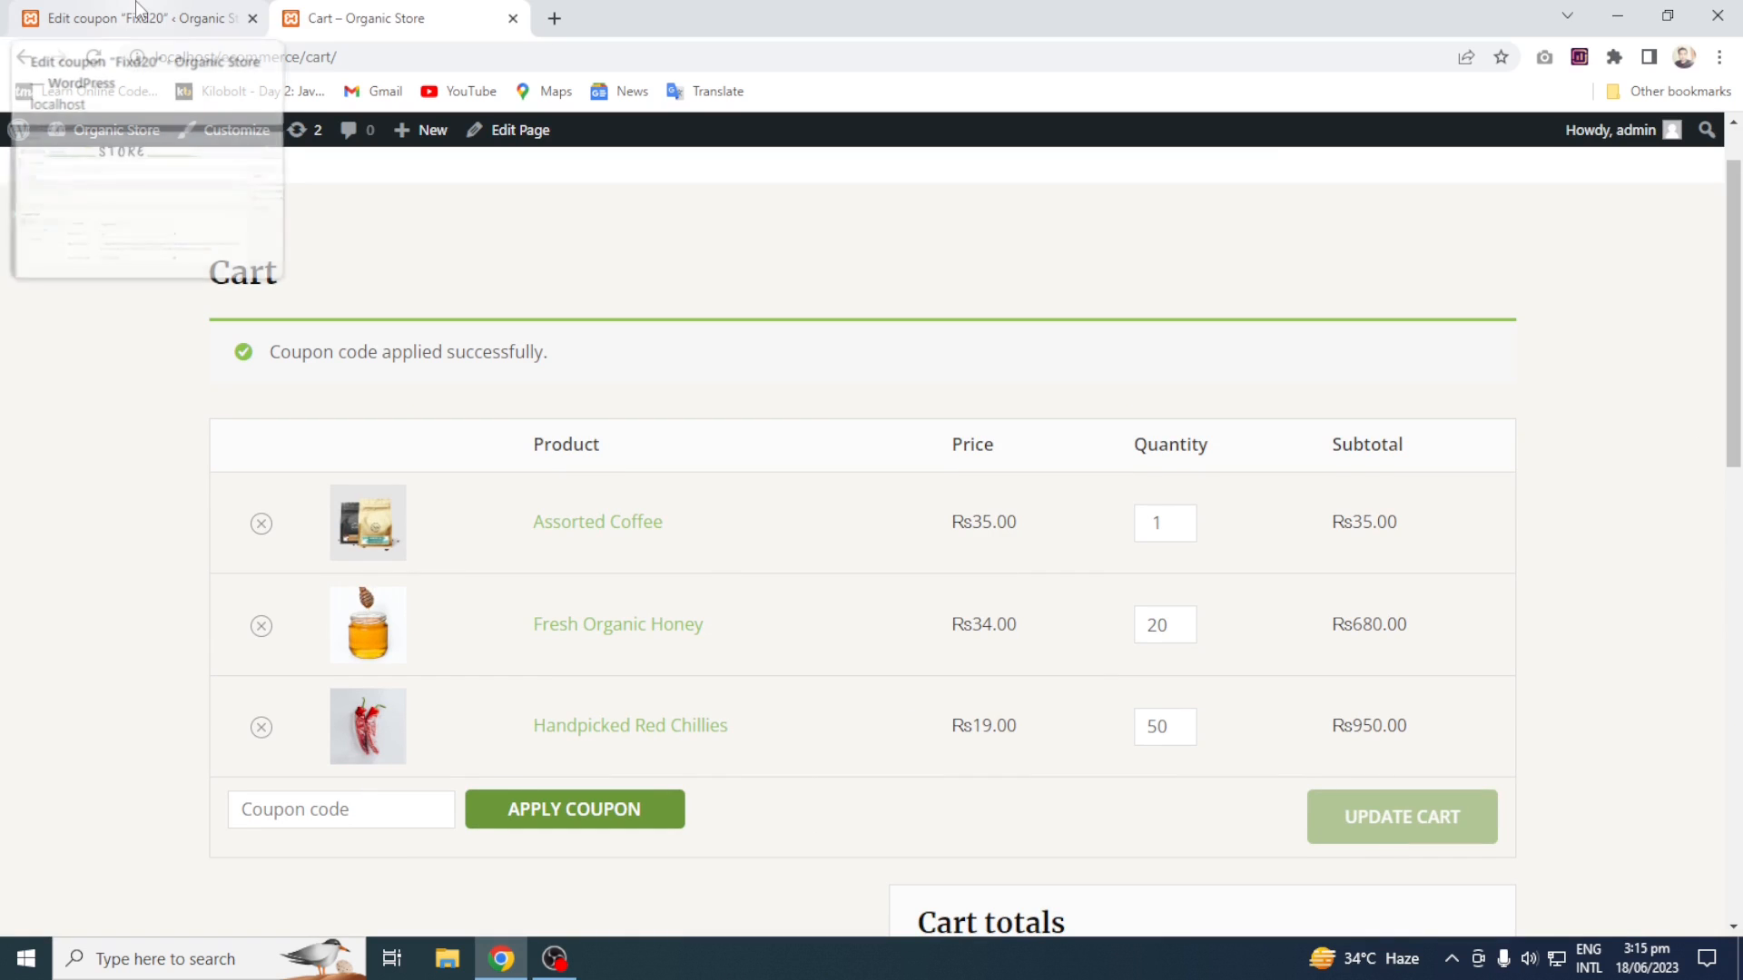
{"action": "left_click", "coordinate": [138, 9]}
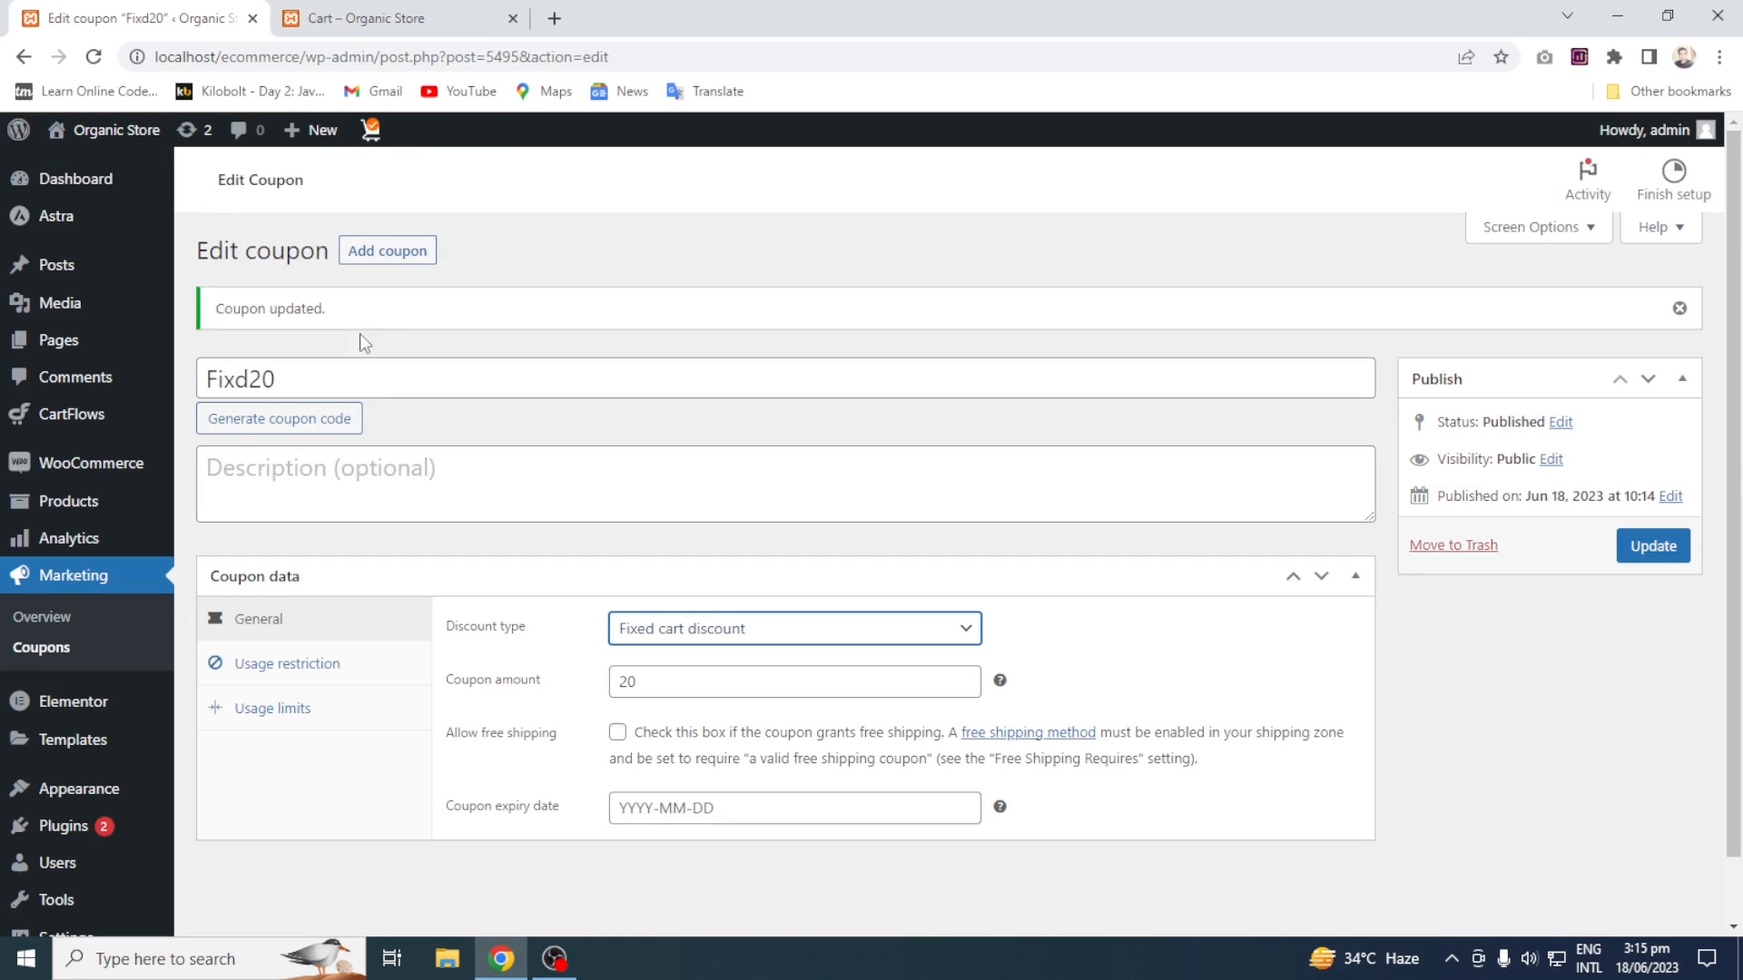
{"action": "left_click", "coordinate": [360, 249]}
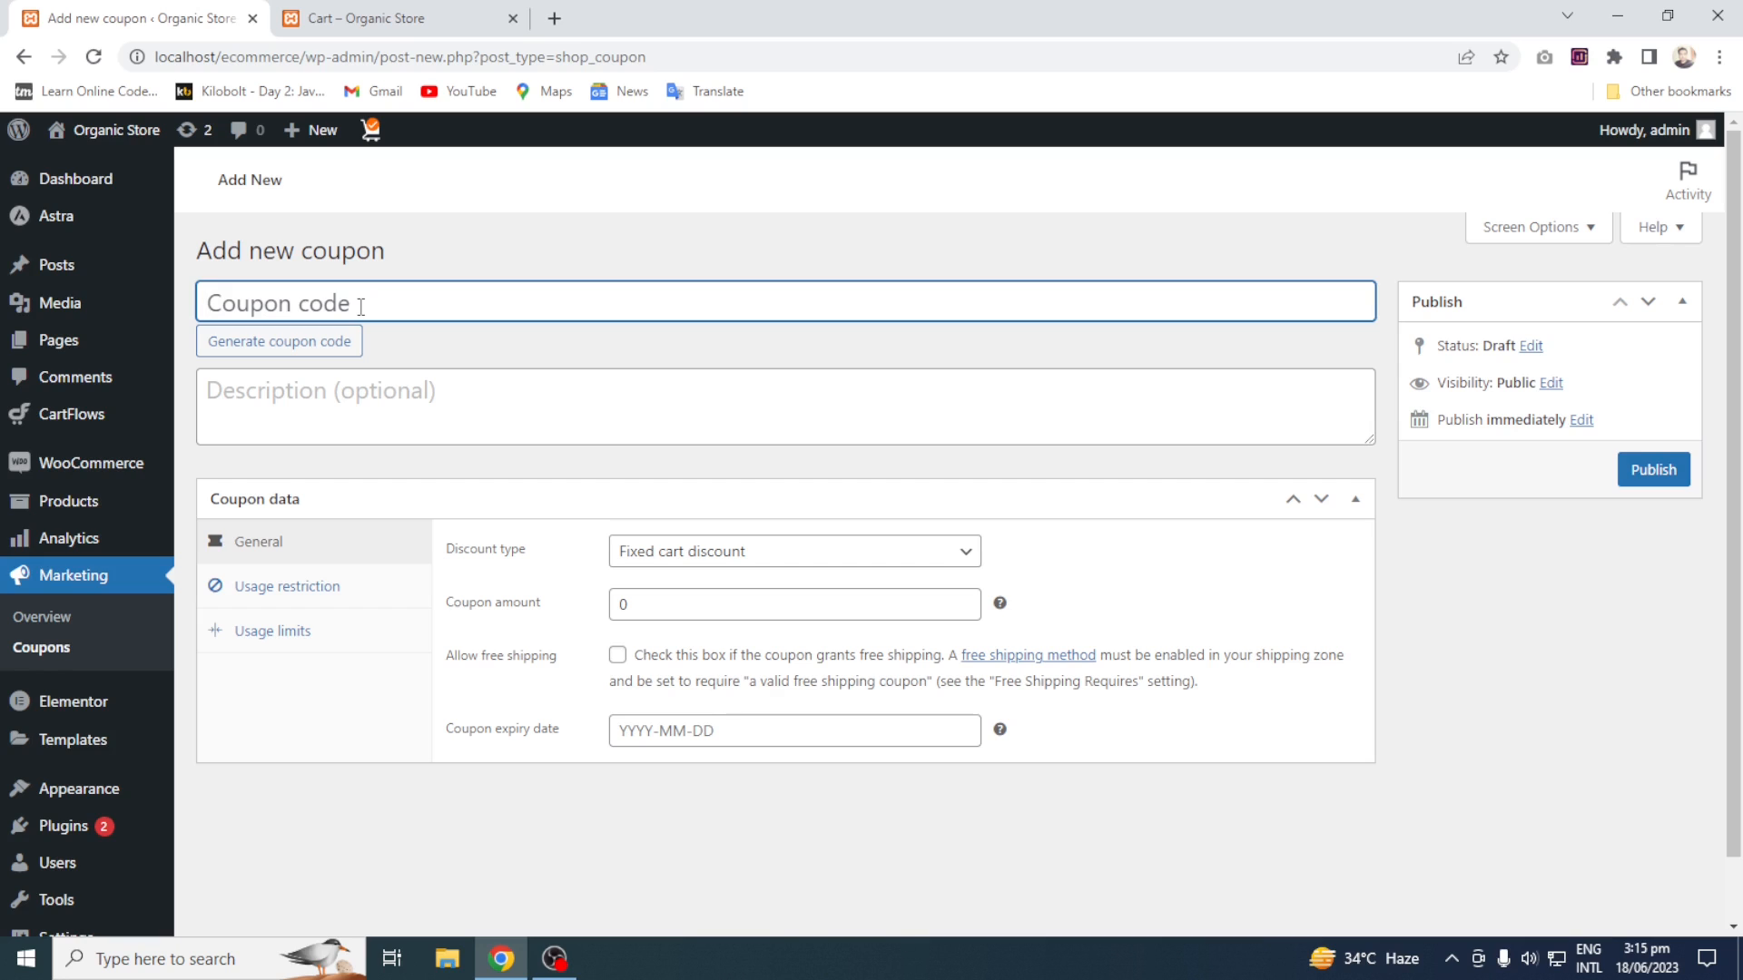
{"action": "type", "text": "p"}
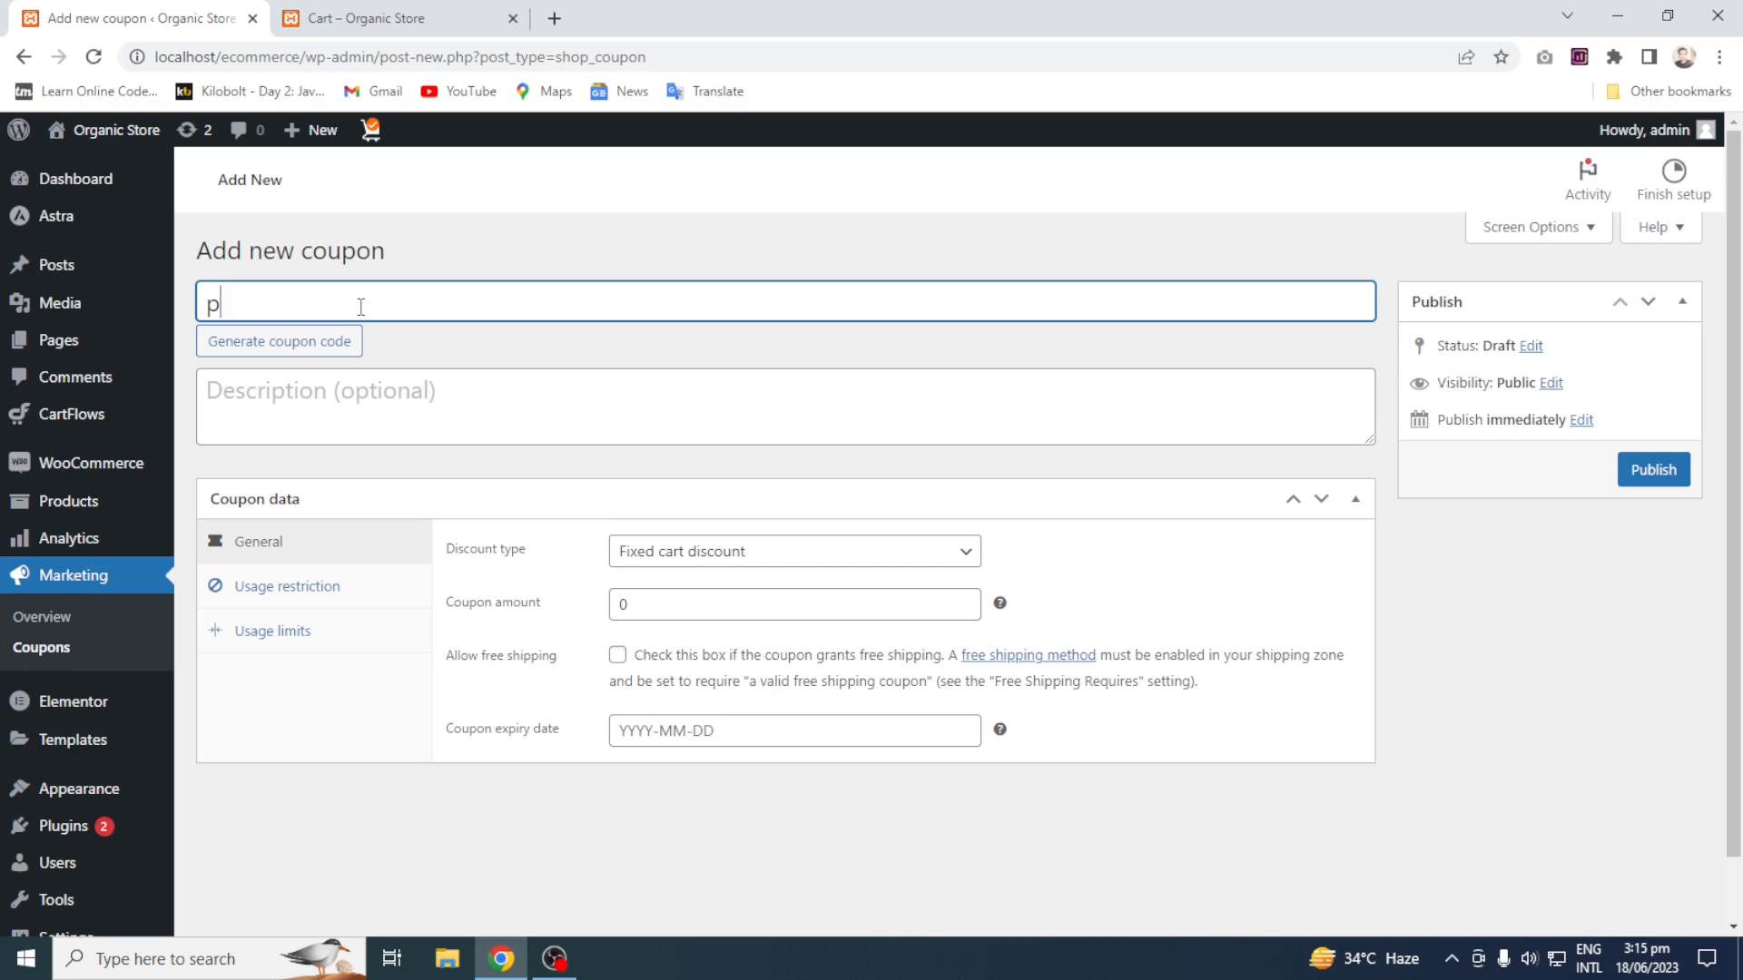
{"action": "type", "text": "roduct30"}
{"action": "key", "text": "BackSpace"}
{"action": "type", "text": "5"}
Set the product5 coupon to a fixed product discount with an amount of 5 and publish it
{"action": "left_click", "coordinate": [771, 556]}
{"action": "left_click", "coordinate": [733, 621]}
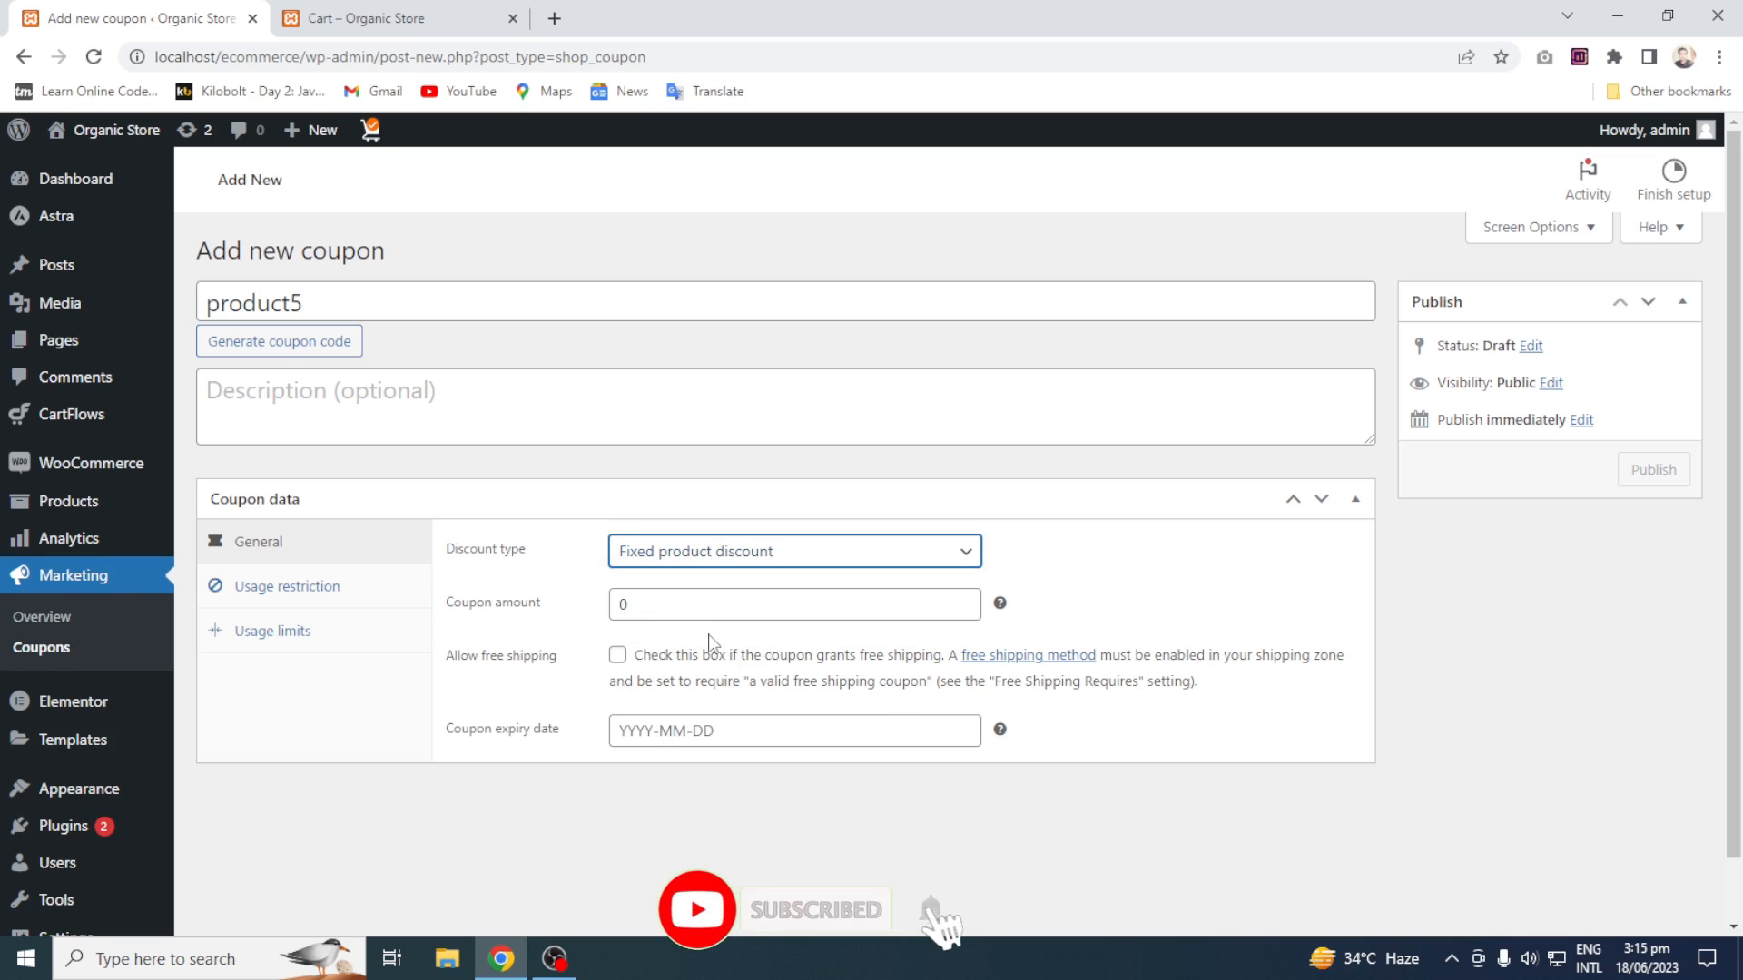
{"action": "double_click", "coordinate": [712, 597]}
{"action": "type", "text": "5"}
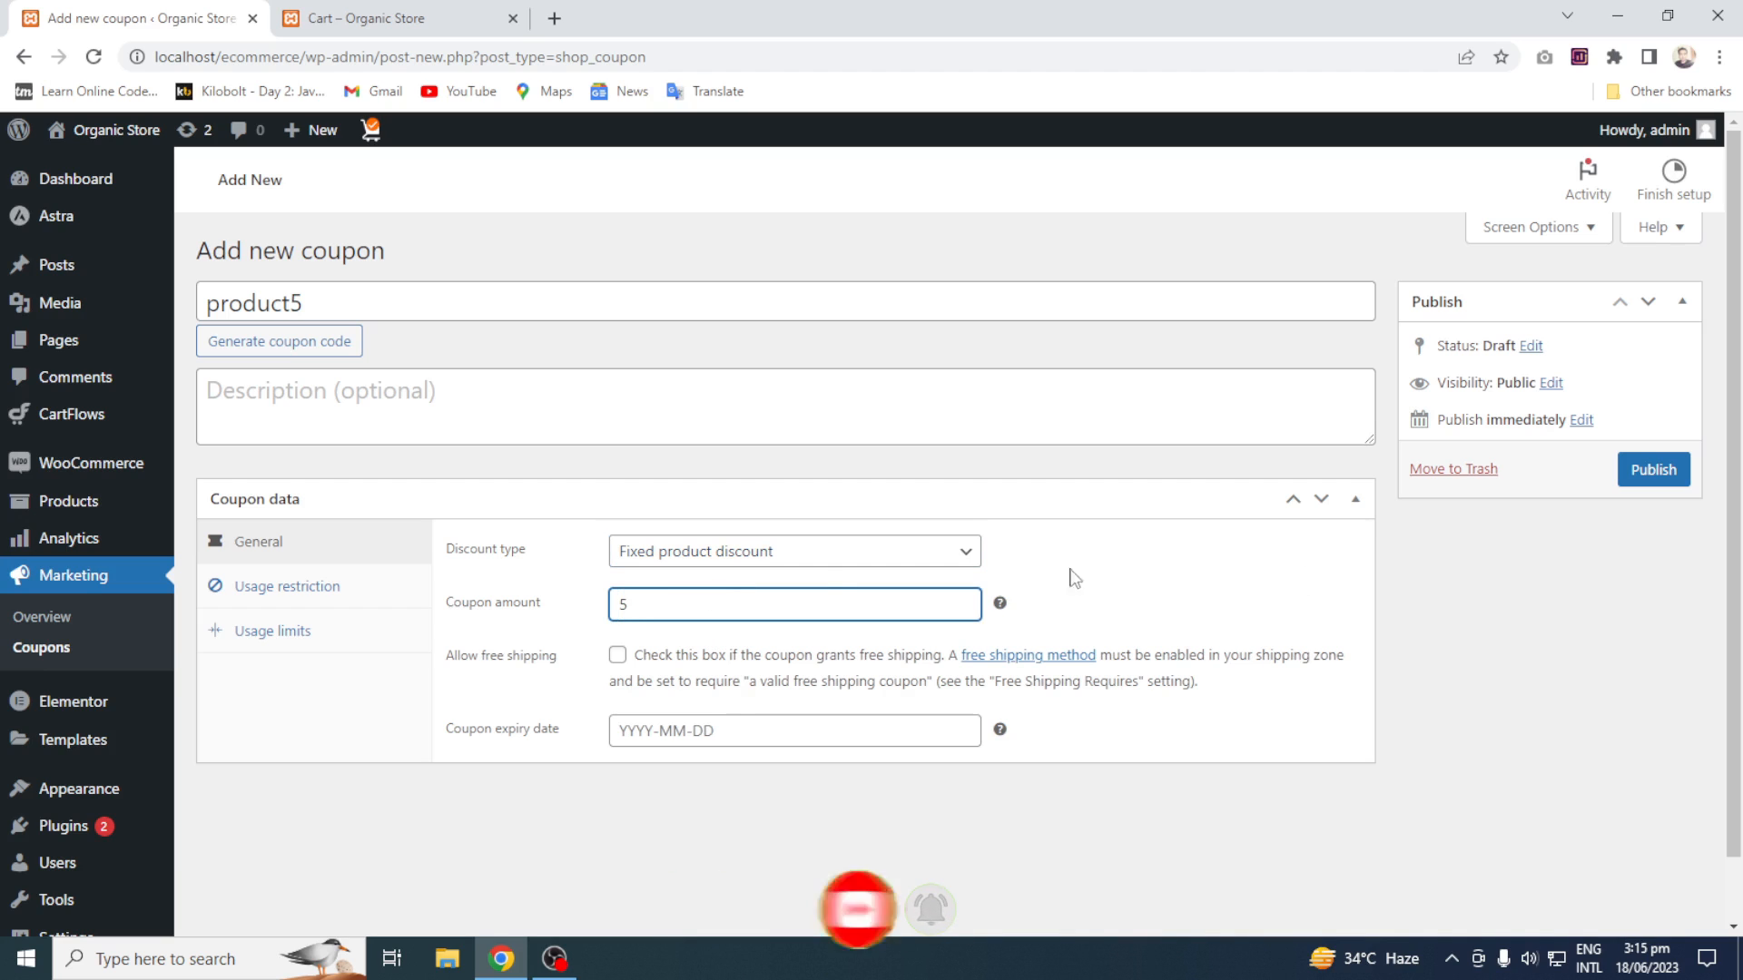
{"action": "left_click", "coordinate": [1384, 572]}
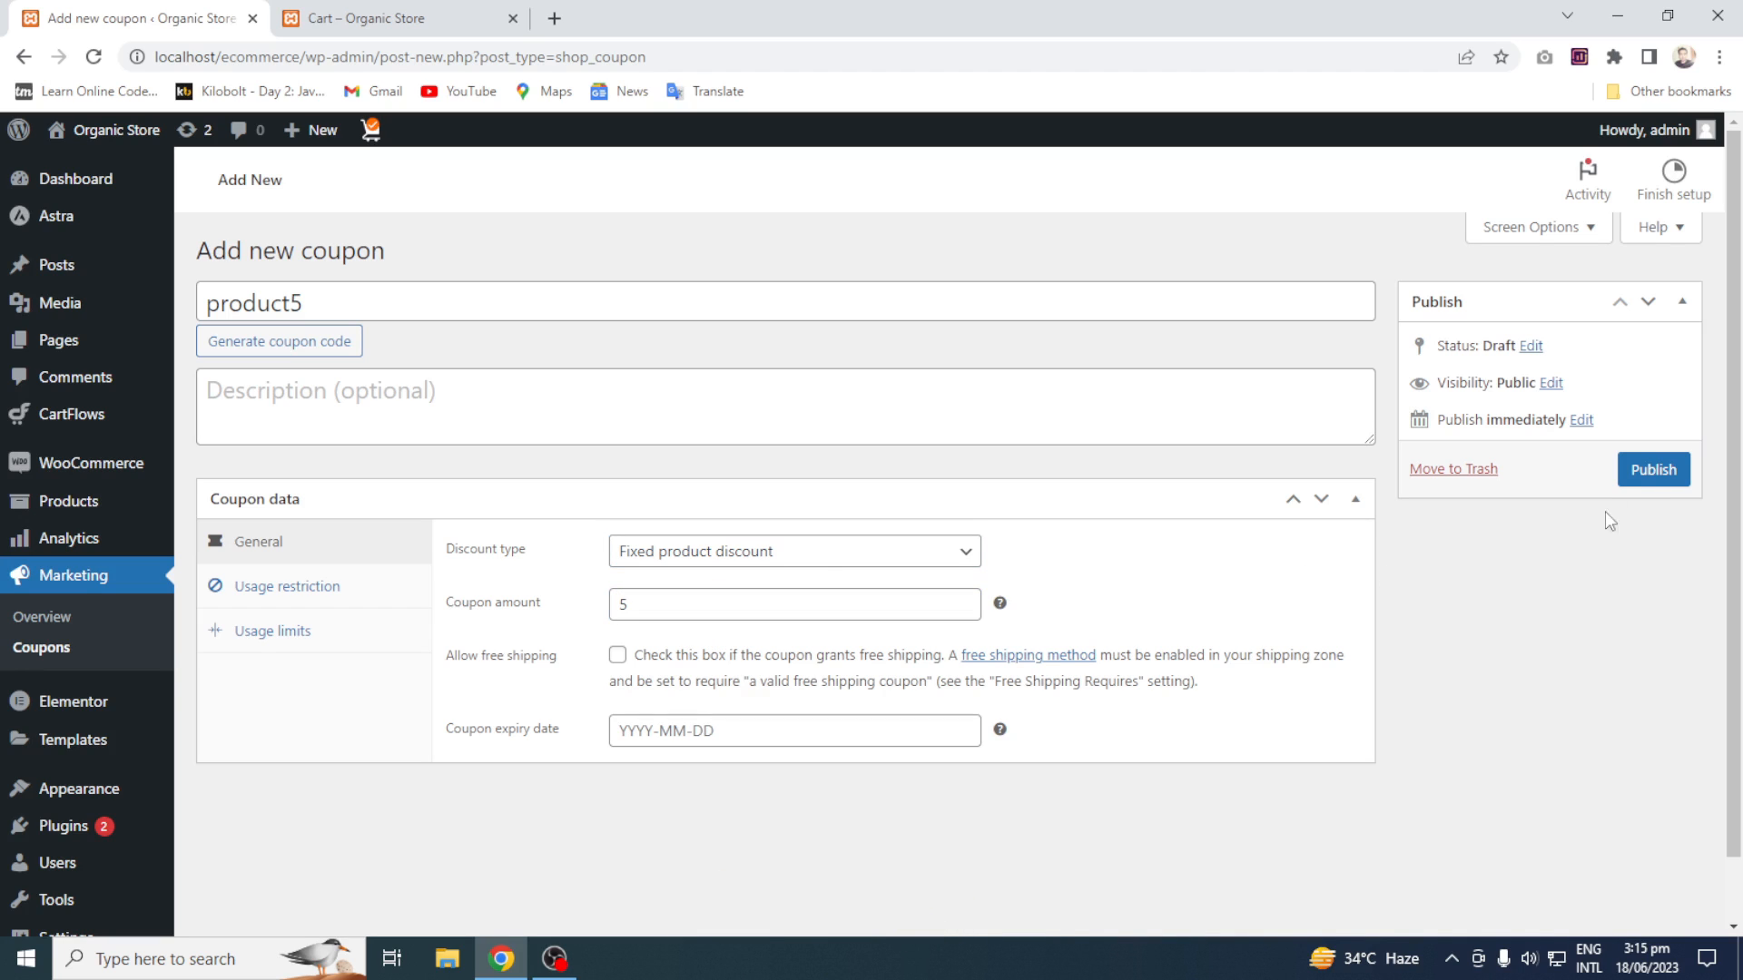
{"action": "left_click", "coordinate": [1653, 471]}
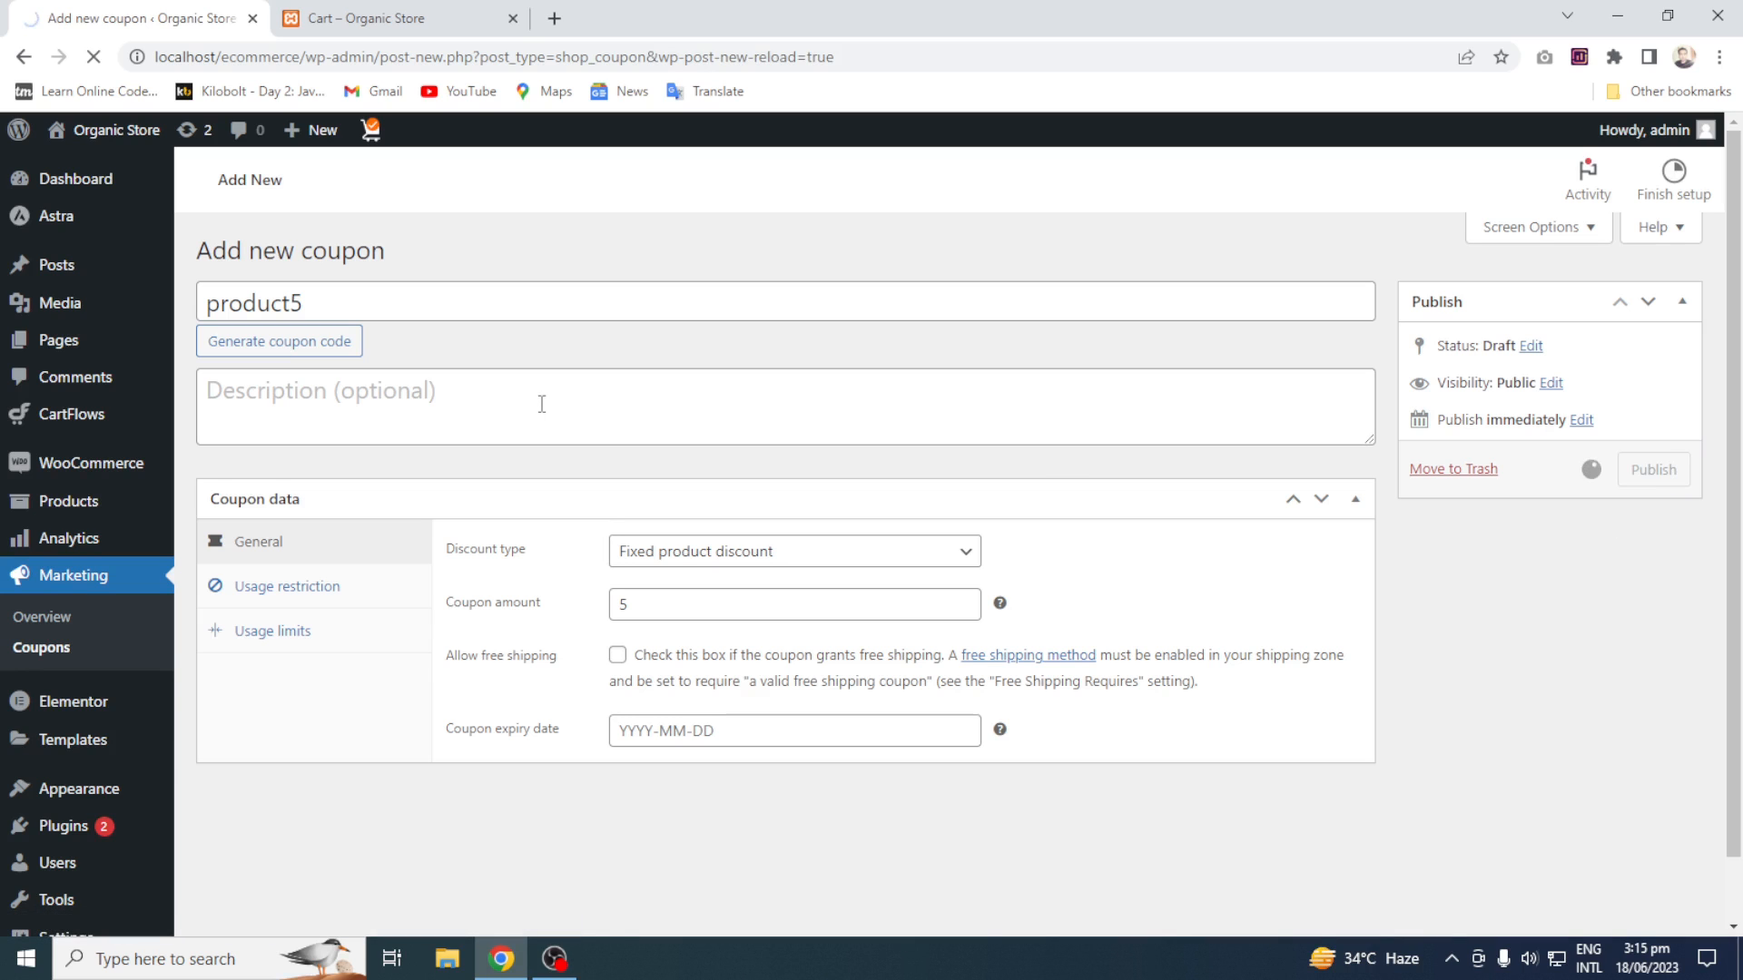
Remove the applied fixd20 coupon from the storefront cart and apply the coupon code product5
{"action": "left_click", "coordinate": [427, 13]}
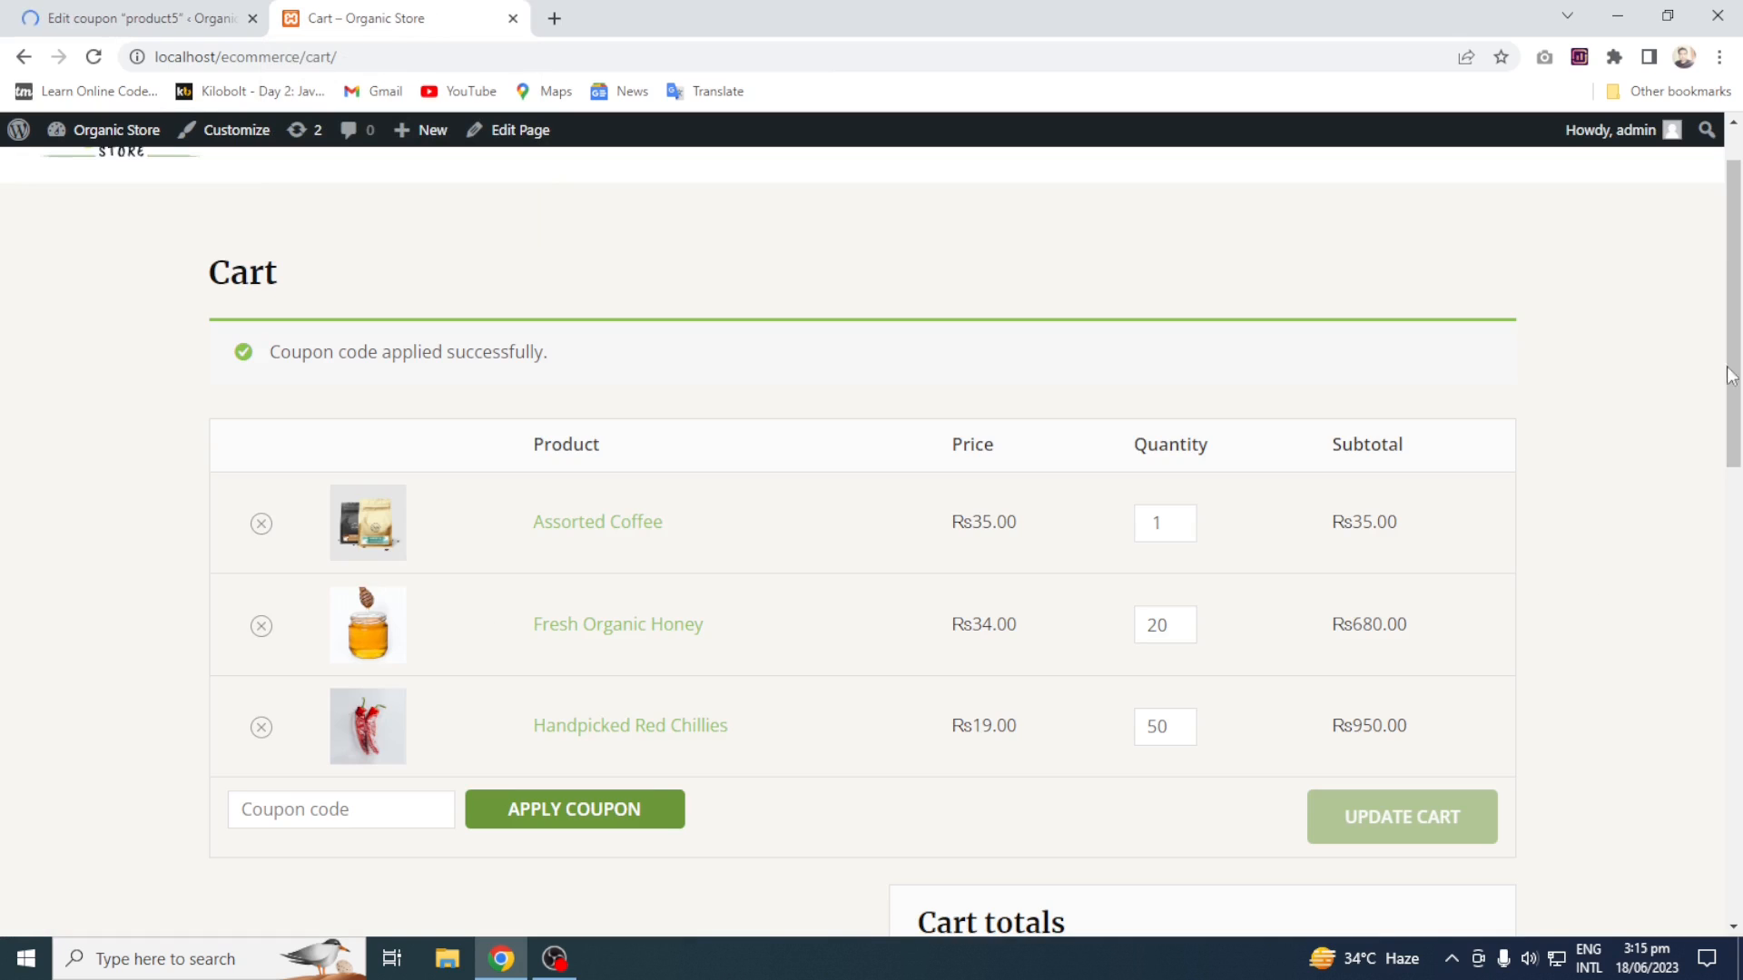
{"action": "left_click_drag", "start_coordinate": [1736, 376], "coordinate": [1739, 468]}
{"action": "scroll", "coordinate": [1577, 498], "scroll_direction": "down", "scroll_amount": 2}
{"action": "left_click", "coordinate": [1275, 483]}
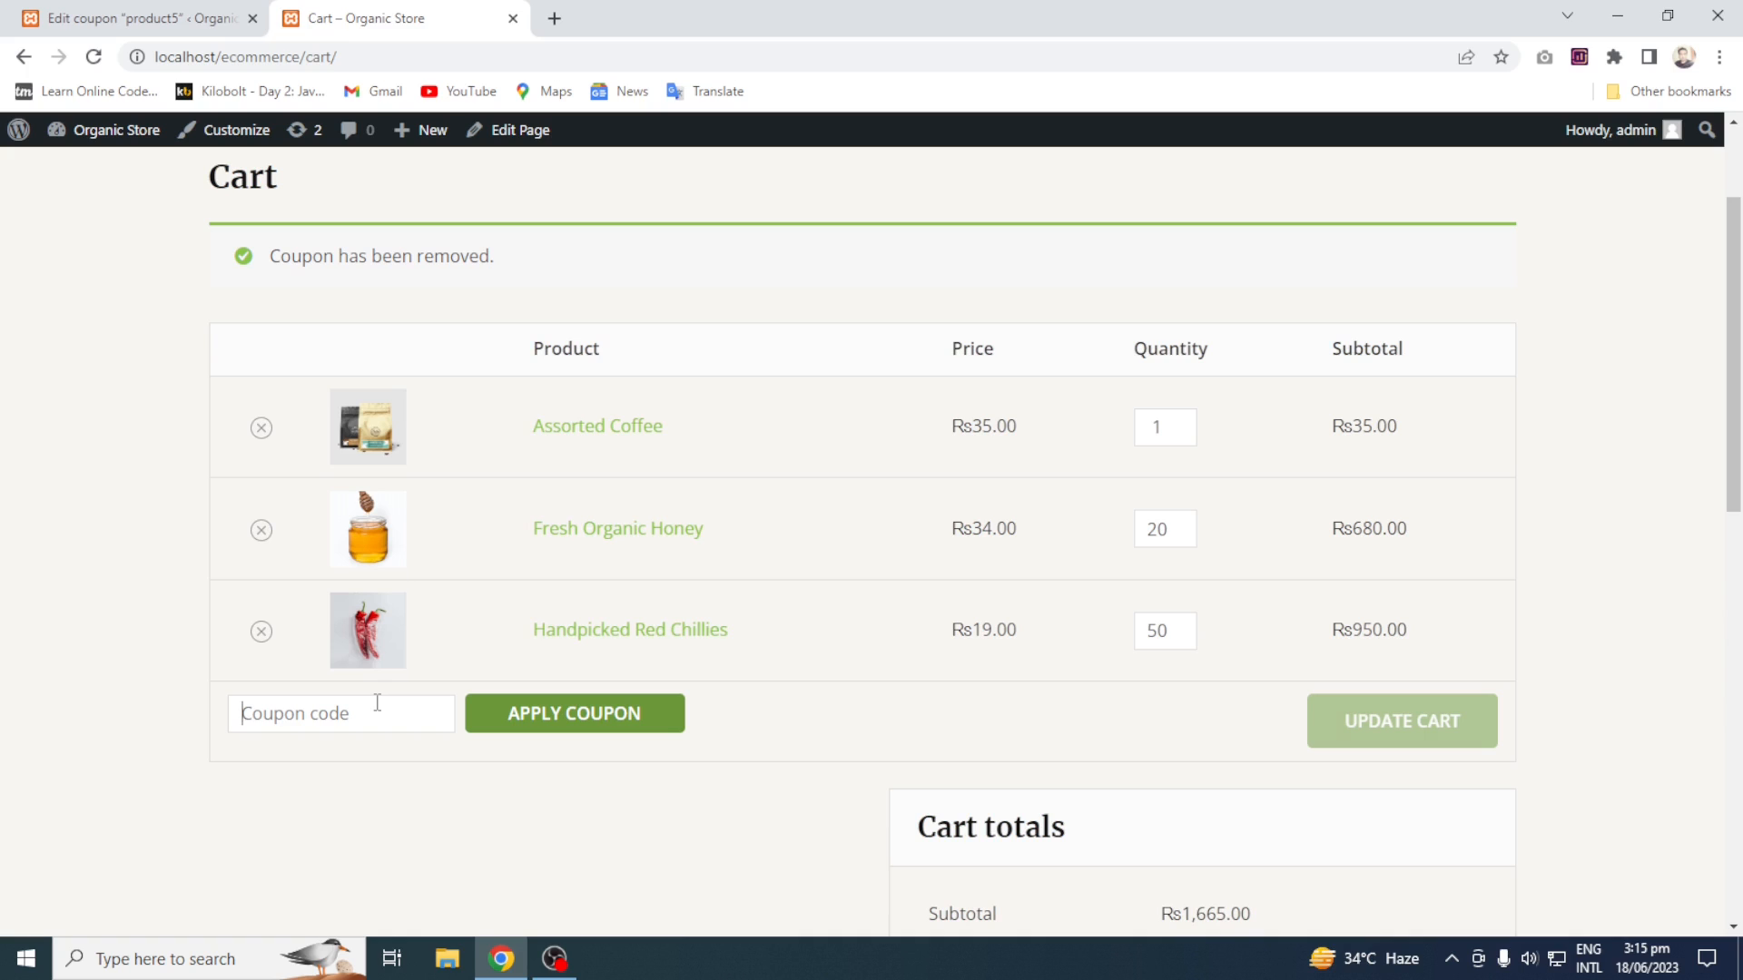
{"action": "type", "text": "product5"}
{"action": "left_click", "coordinate": [534, 717]}
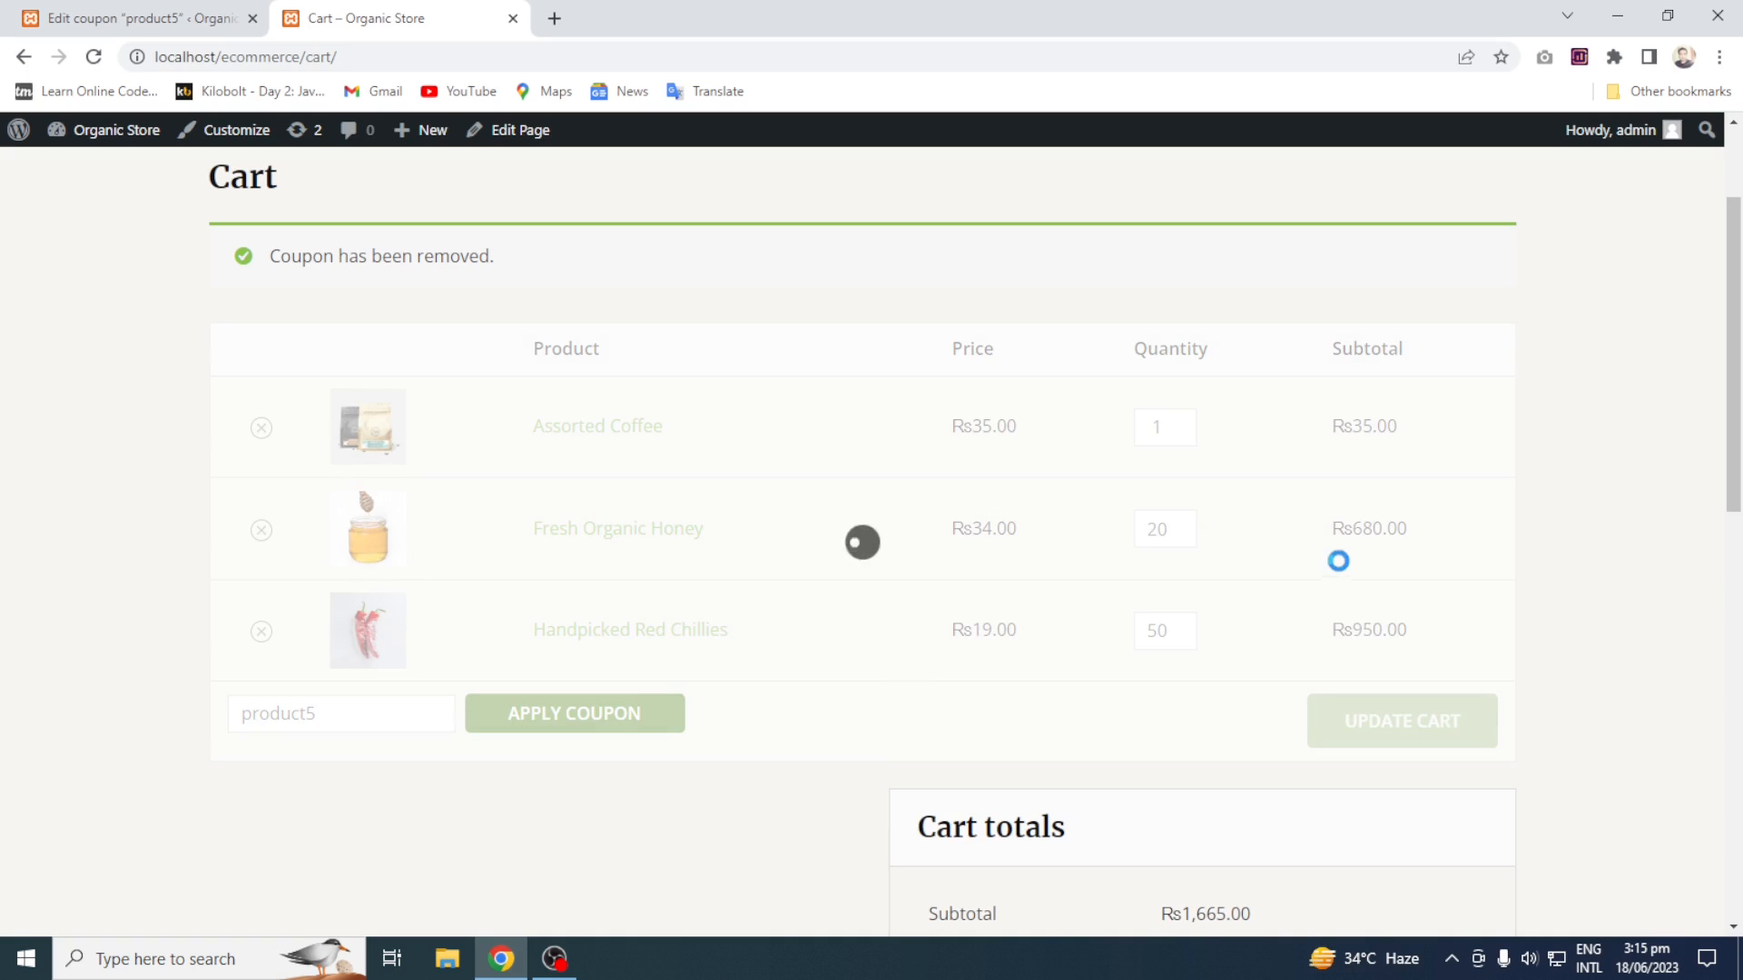
Examine the product quantities and subtotals, and the discount and total in the cart totals with the product5 coupon applied
{"action": "scroll", "coordinate": [1739, 290], "scroll_direction": "down", "scroll_amount": 5}
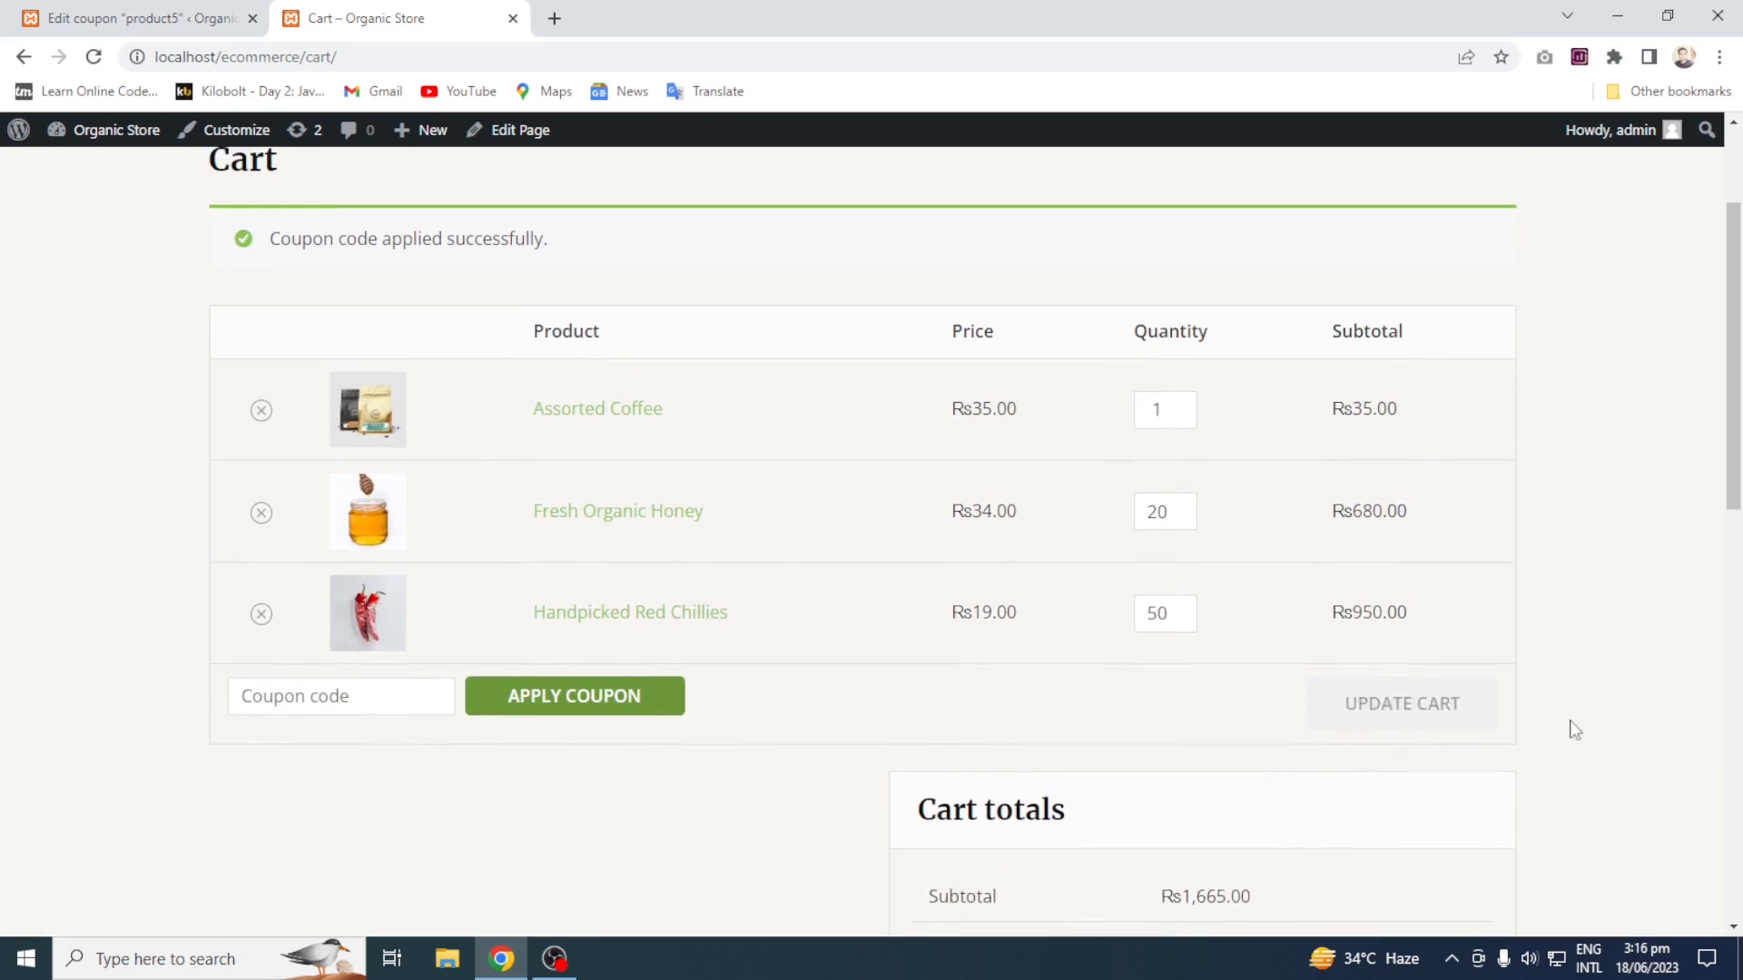
{"action": "left_click_drag", "start_coordinate": [1738, 383], "coordinate": [1732, 582]}
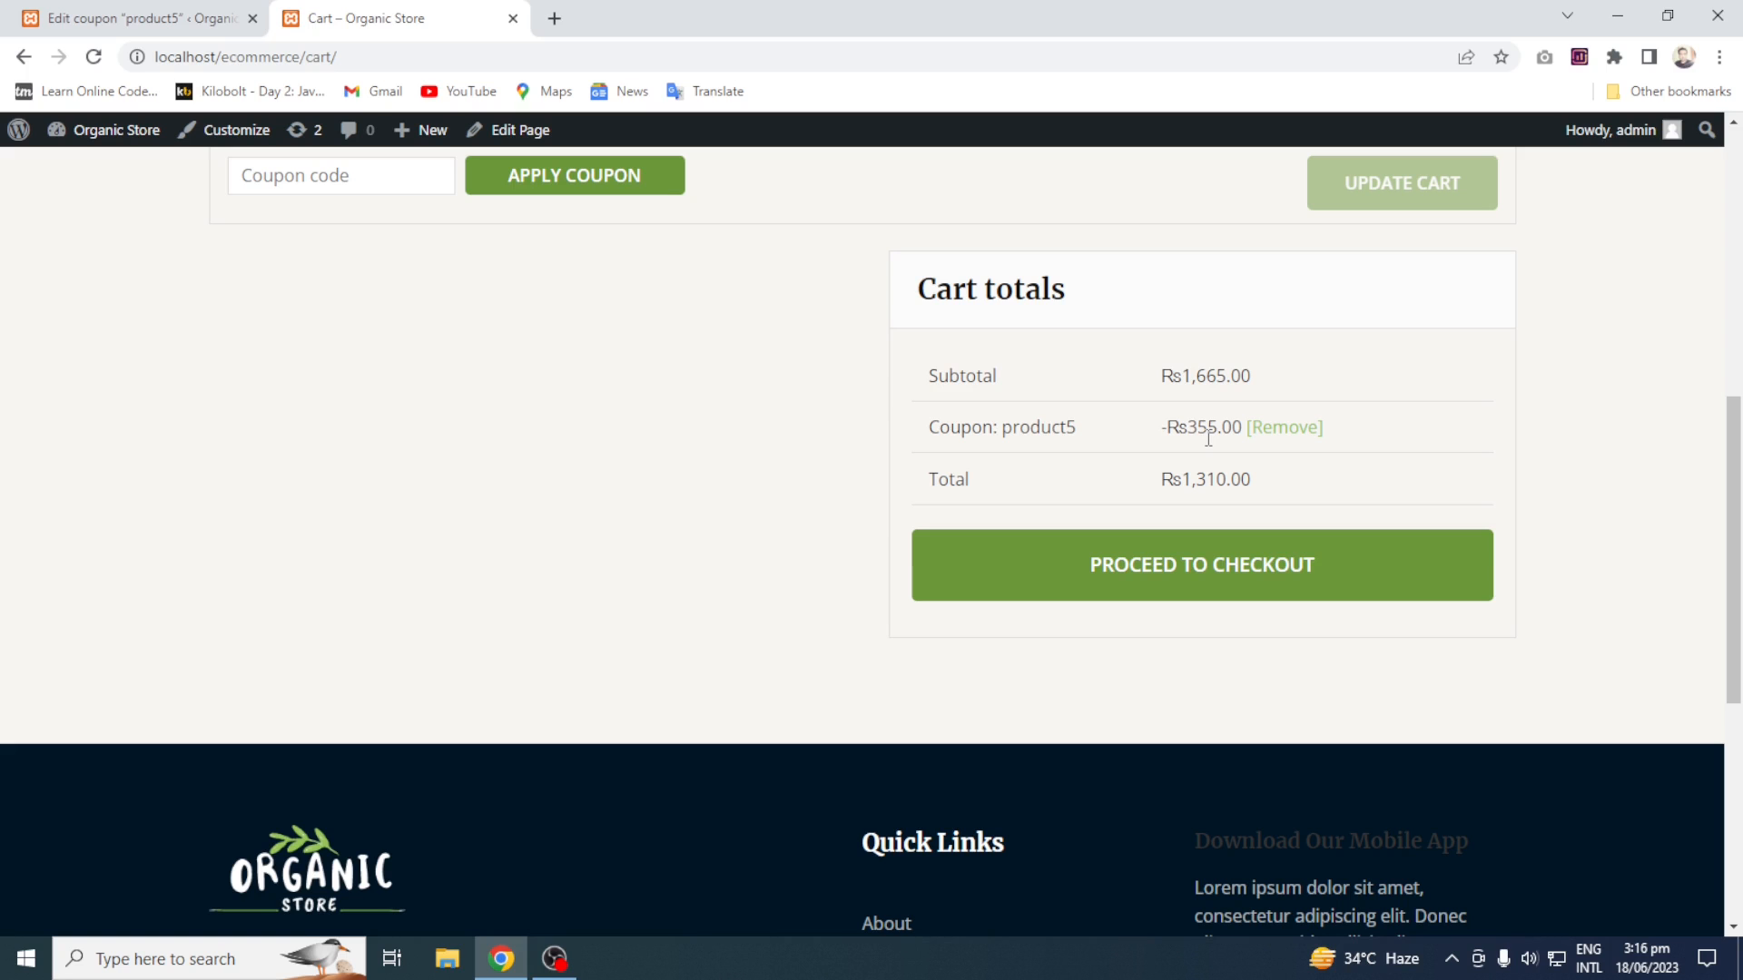
{"action": "left_click_drag", "start_coordinate": [1740, 564], "coordinate": [1696, 377]}
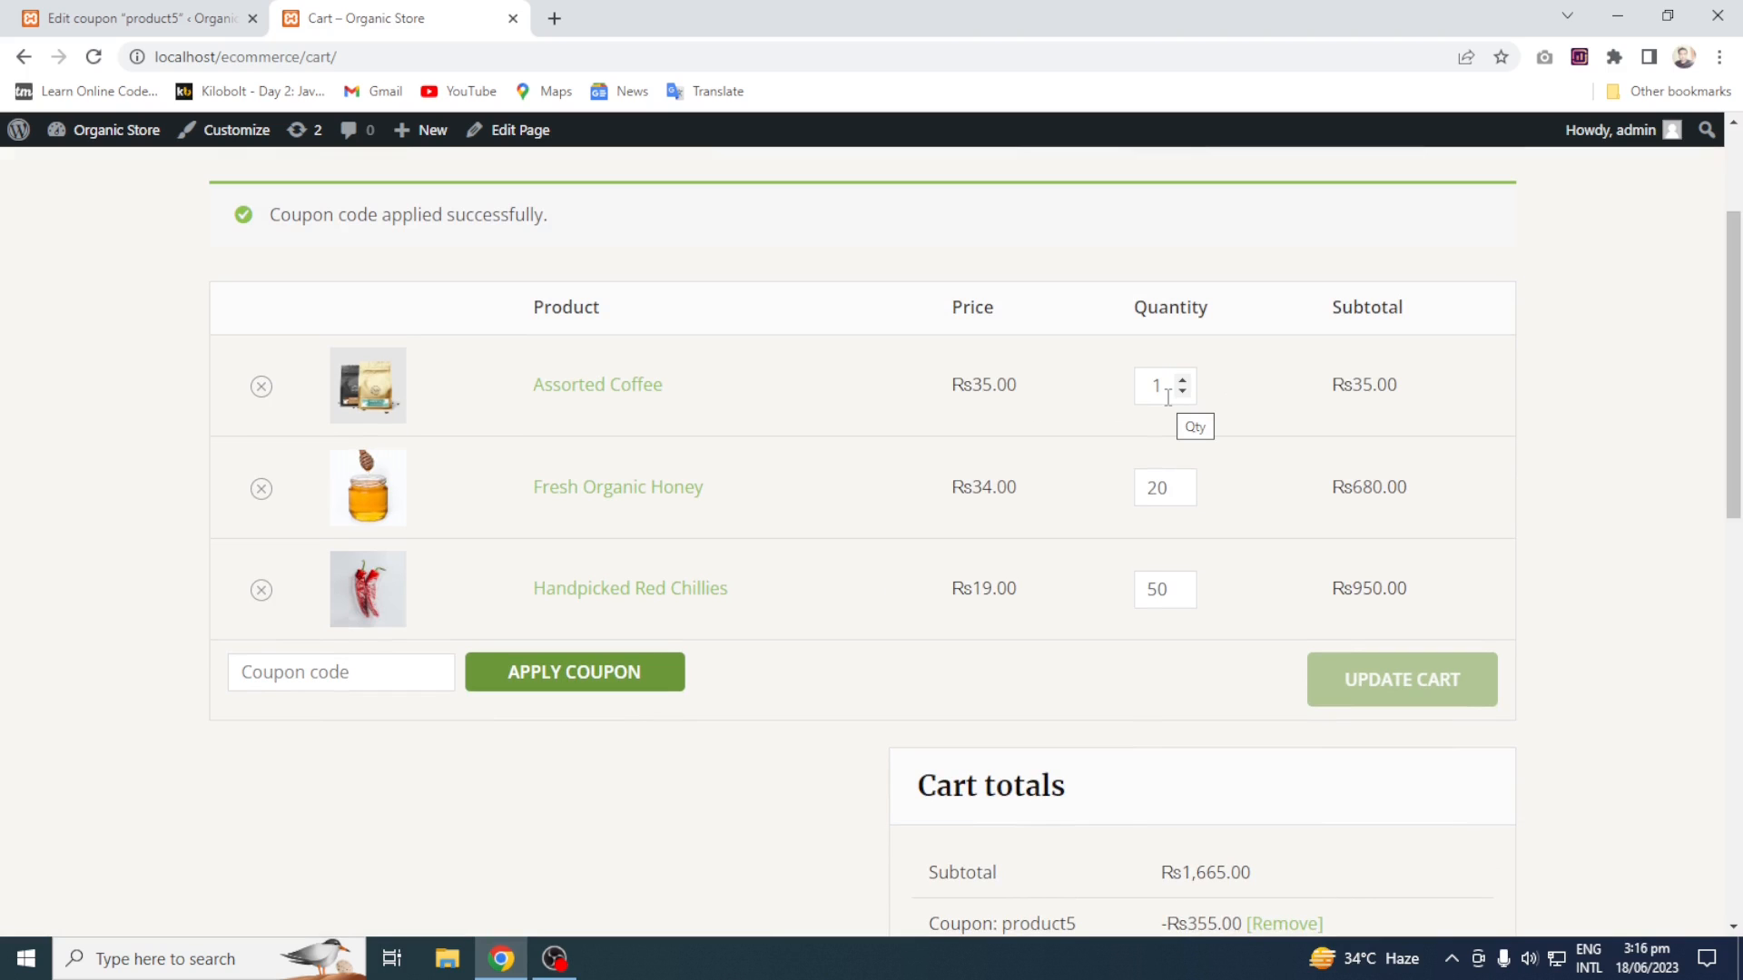
{"action": "left_click_drag", "start_coordinate": [1400, 385], "coordinate": [1338, 389]}
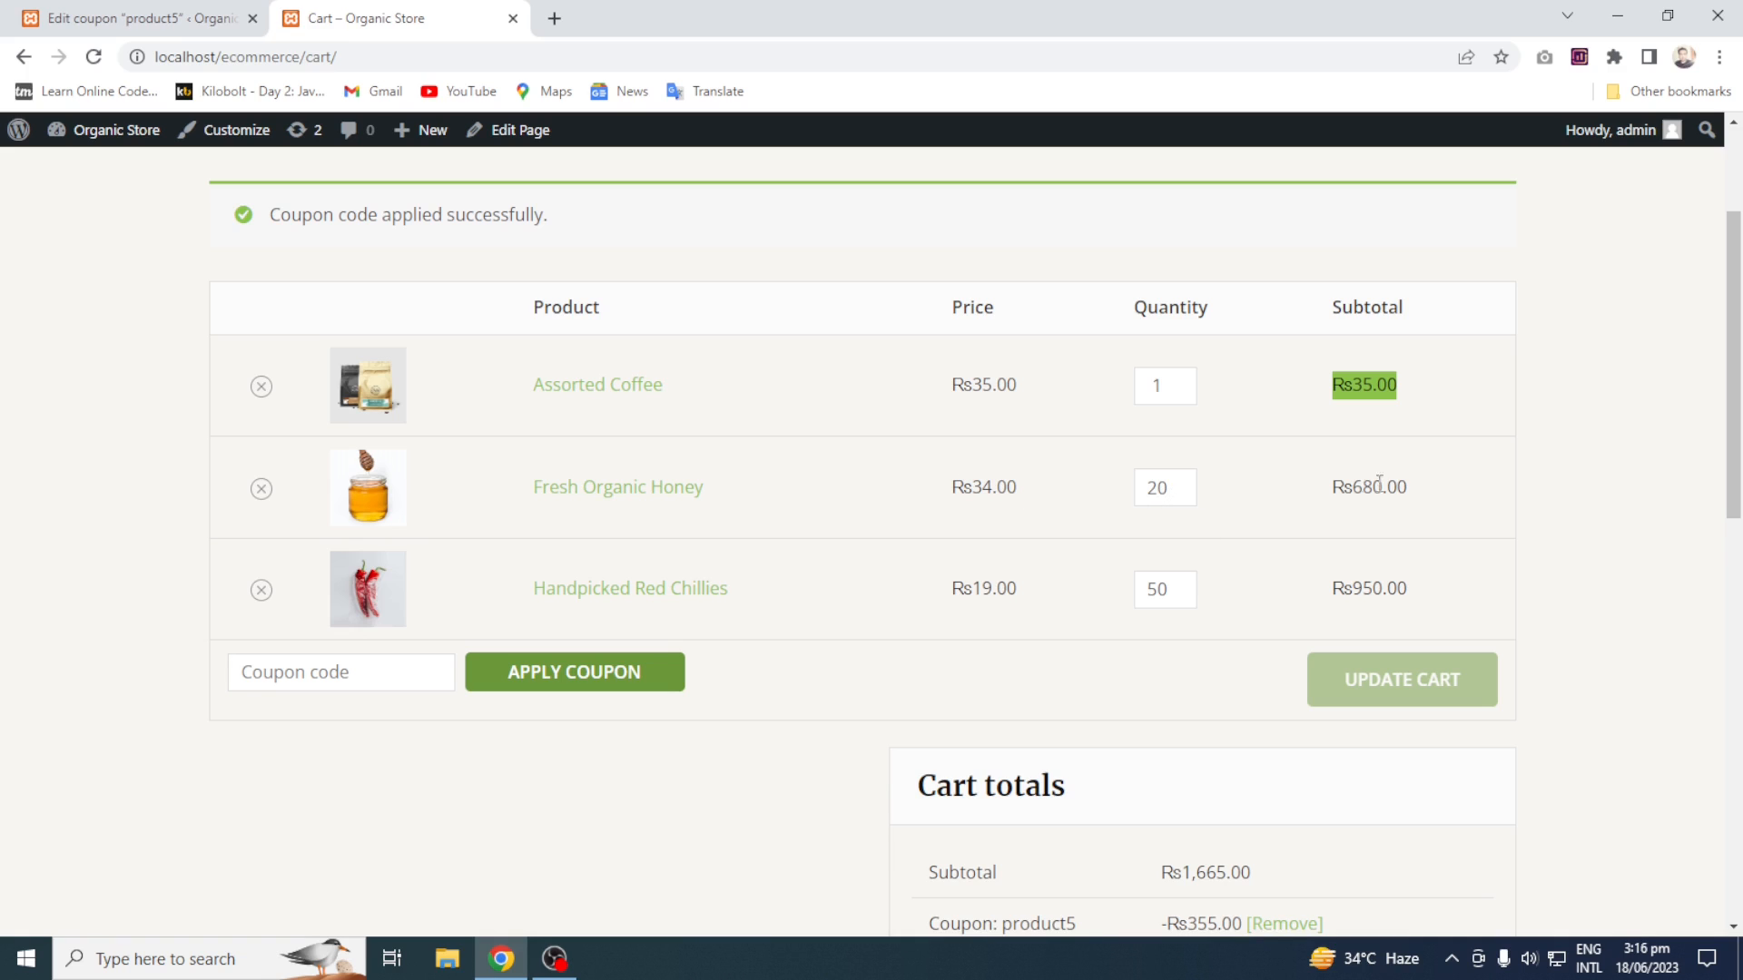
{"action": "left_click", "coordinate": [1164, 589]}
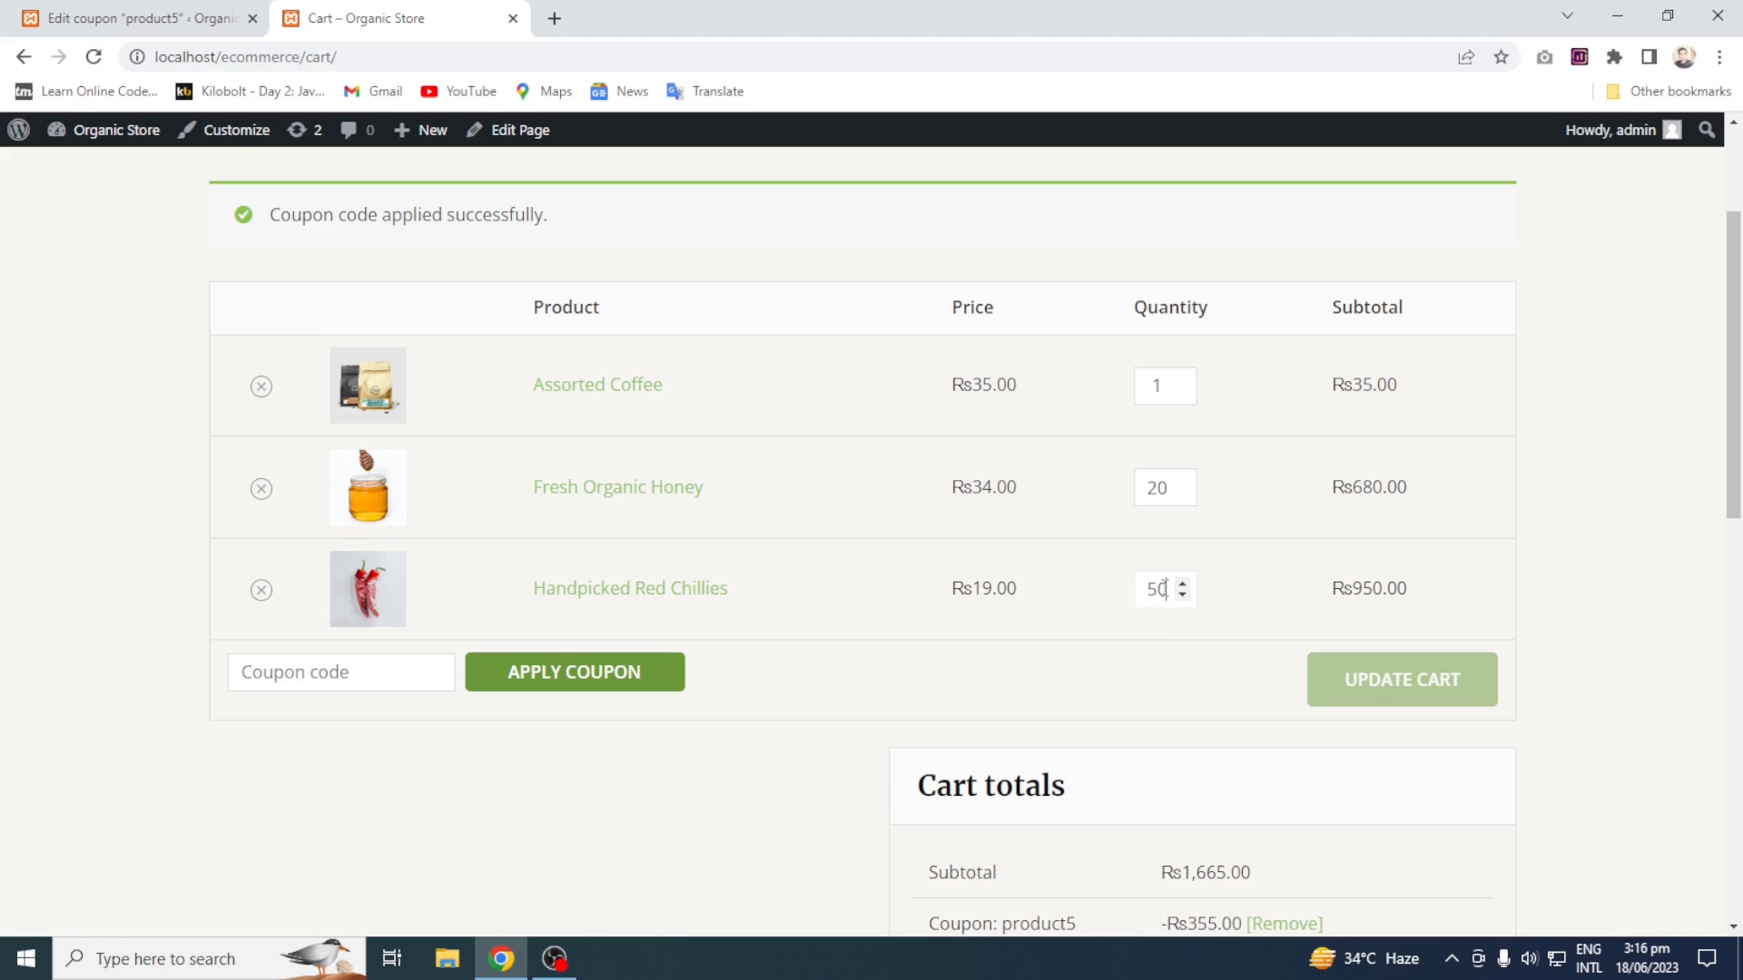
{"action": "double_click", "coordinate": [1165, 589]}
{"action": "scroll", "coordinate": [1401, 600], "scroll_direction": "down", "scroll_amount": 4}
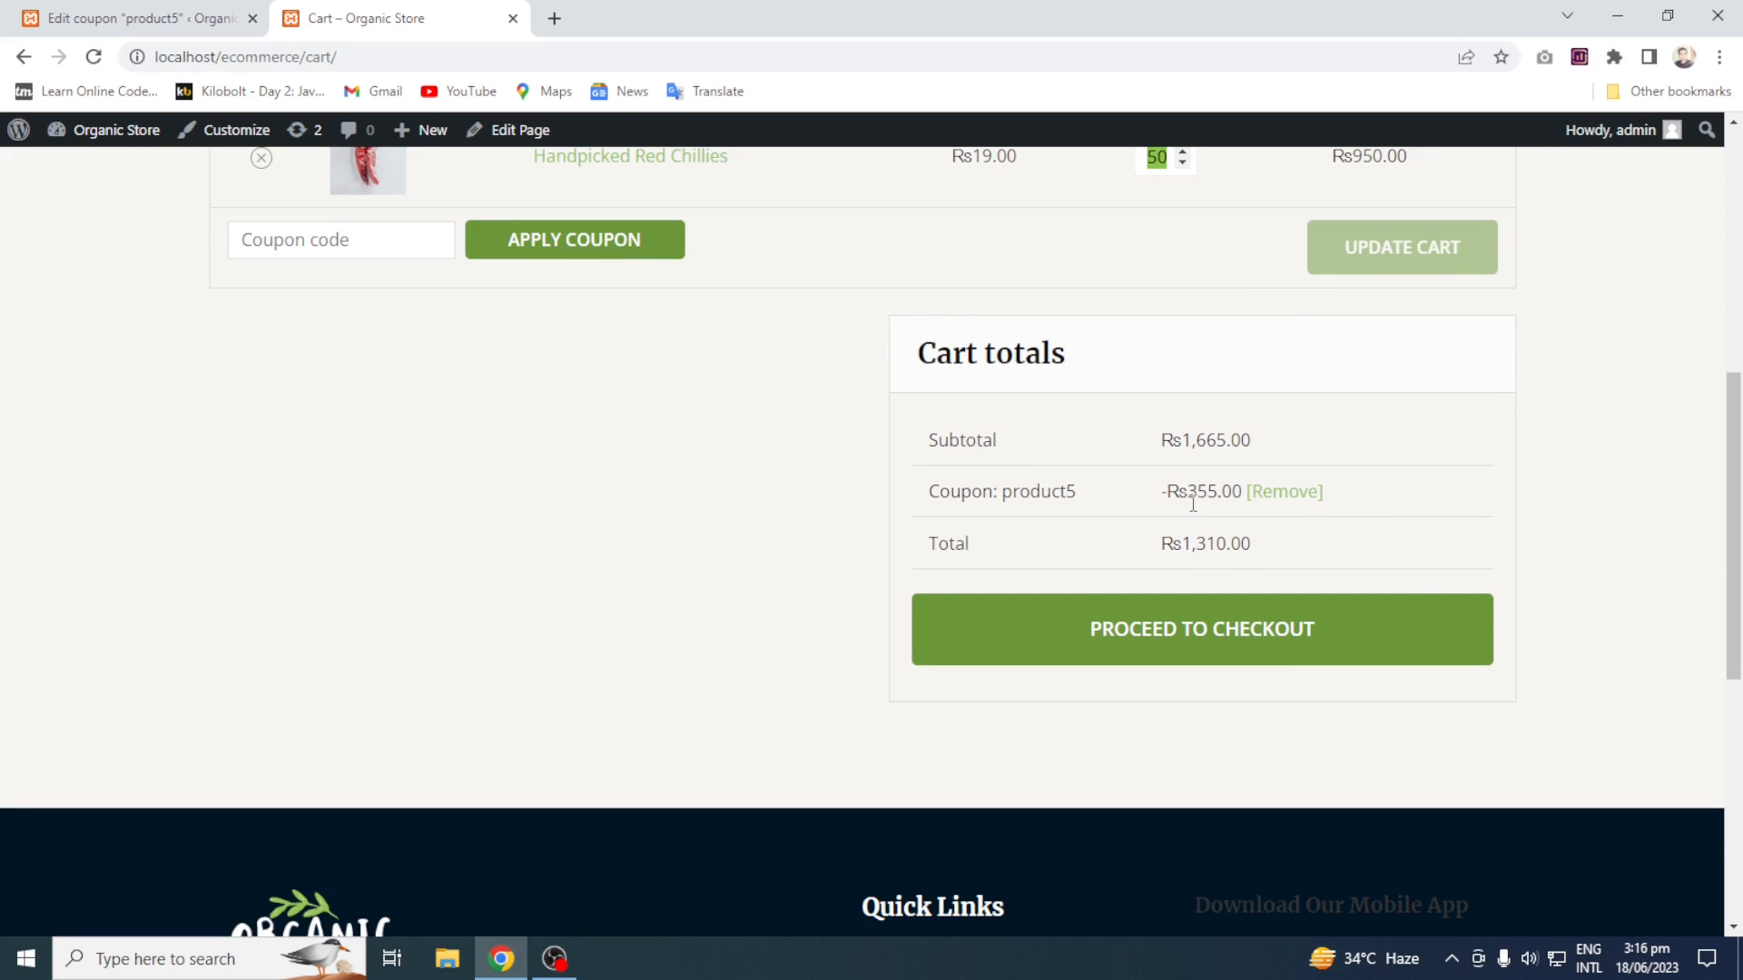
{"action": "left_click_drag", "start_coordinate": [1183, 544], "coordinate": [1280, 558]}
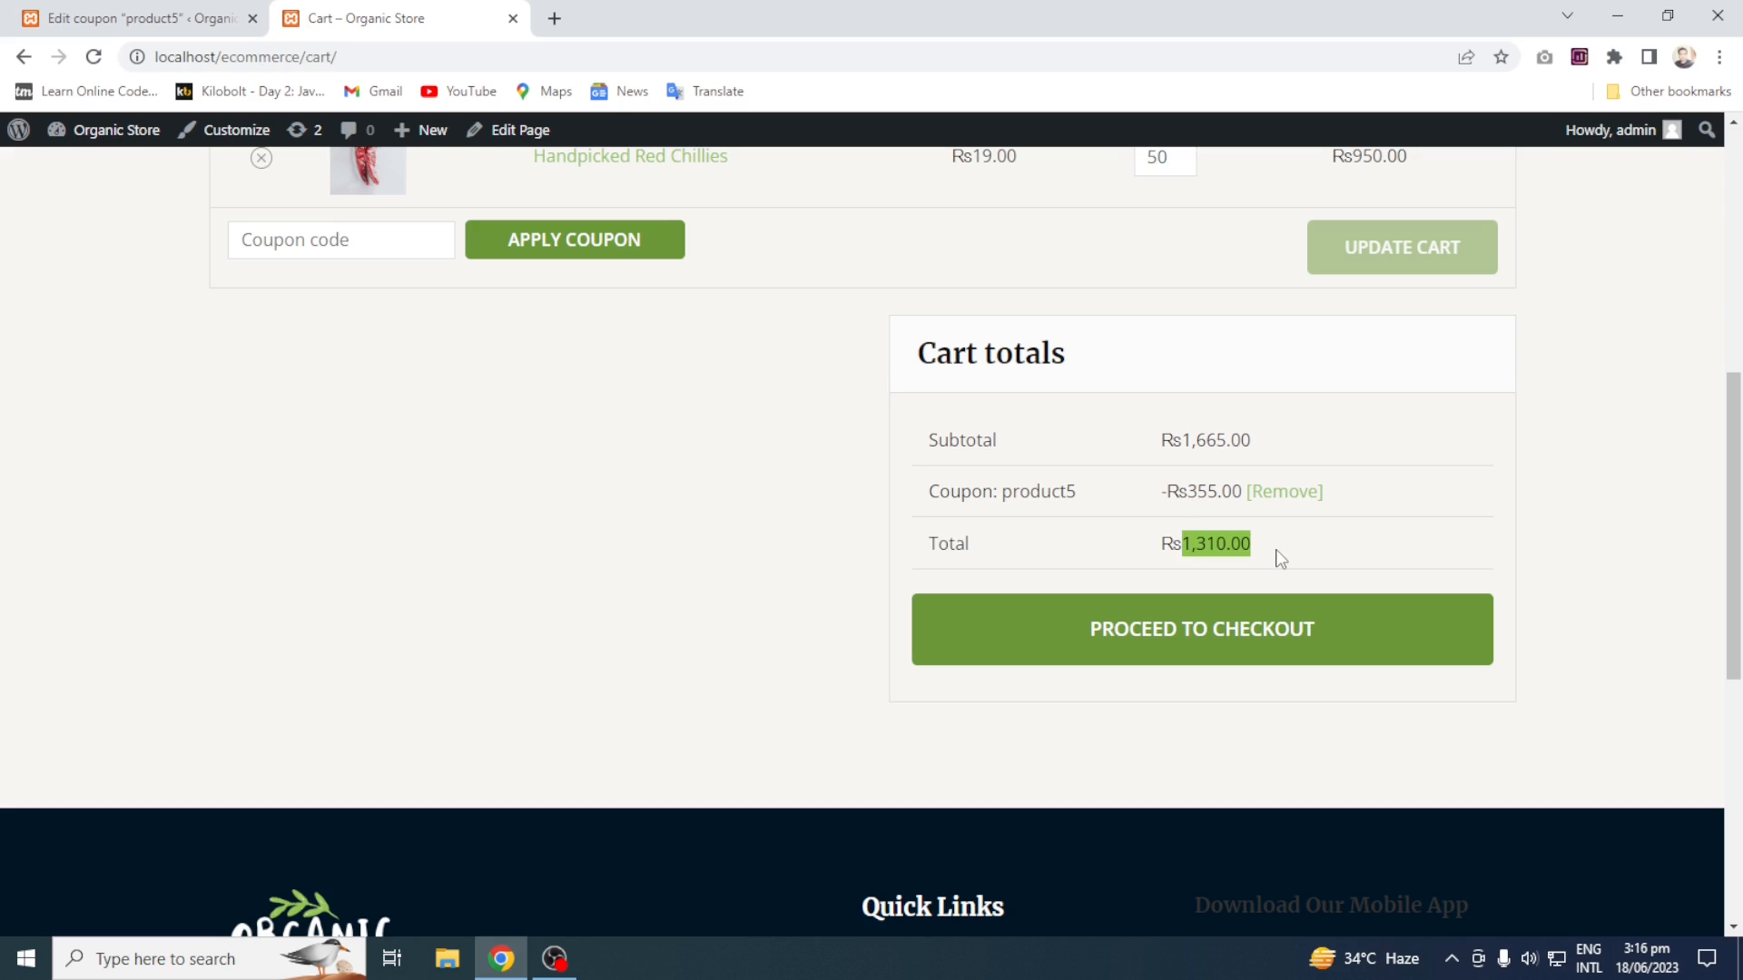
Review the product5 coupon's discount types, usage restriction and usage limits settings in the coupon editor, and check its discount in the cart
{"action": "left_click", "coordinate": [96, 19]}
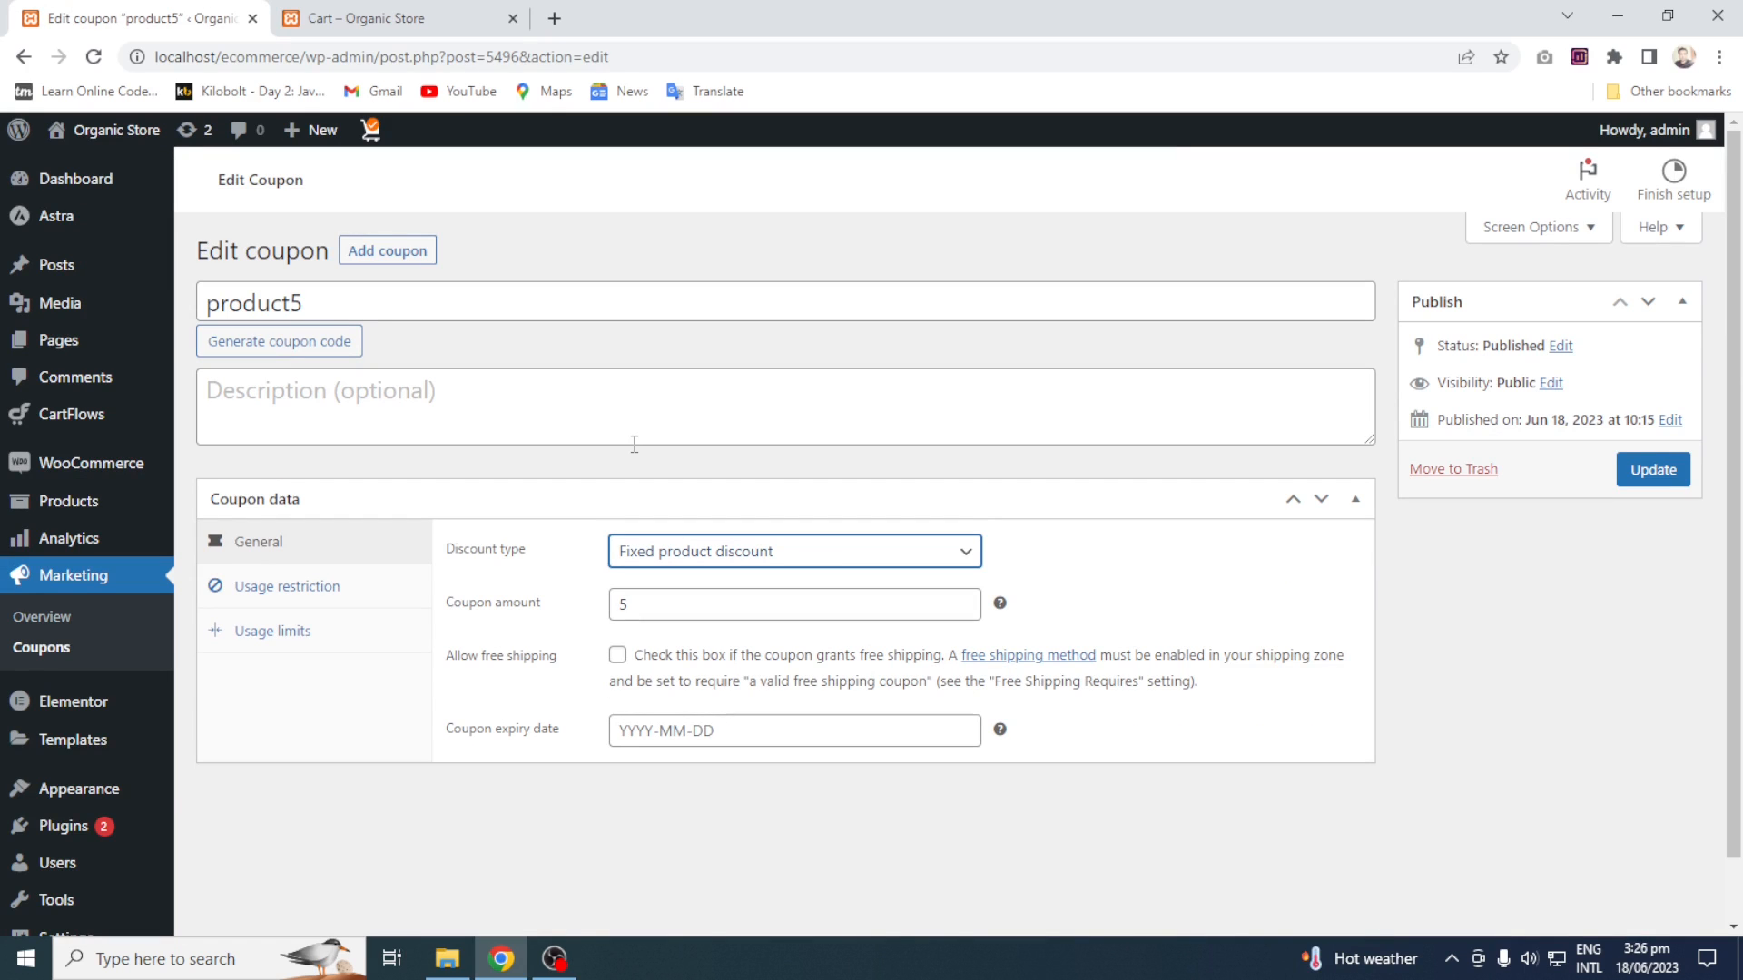
{"action": "left_click", "coordinate": [287, 587]}
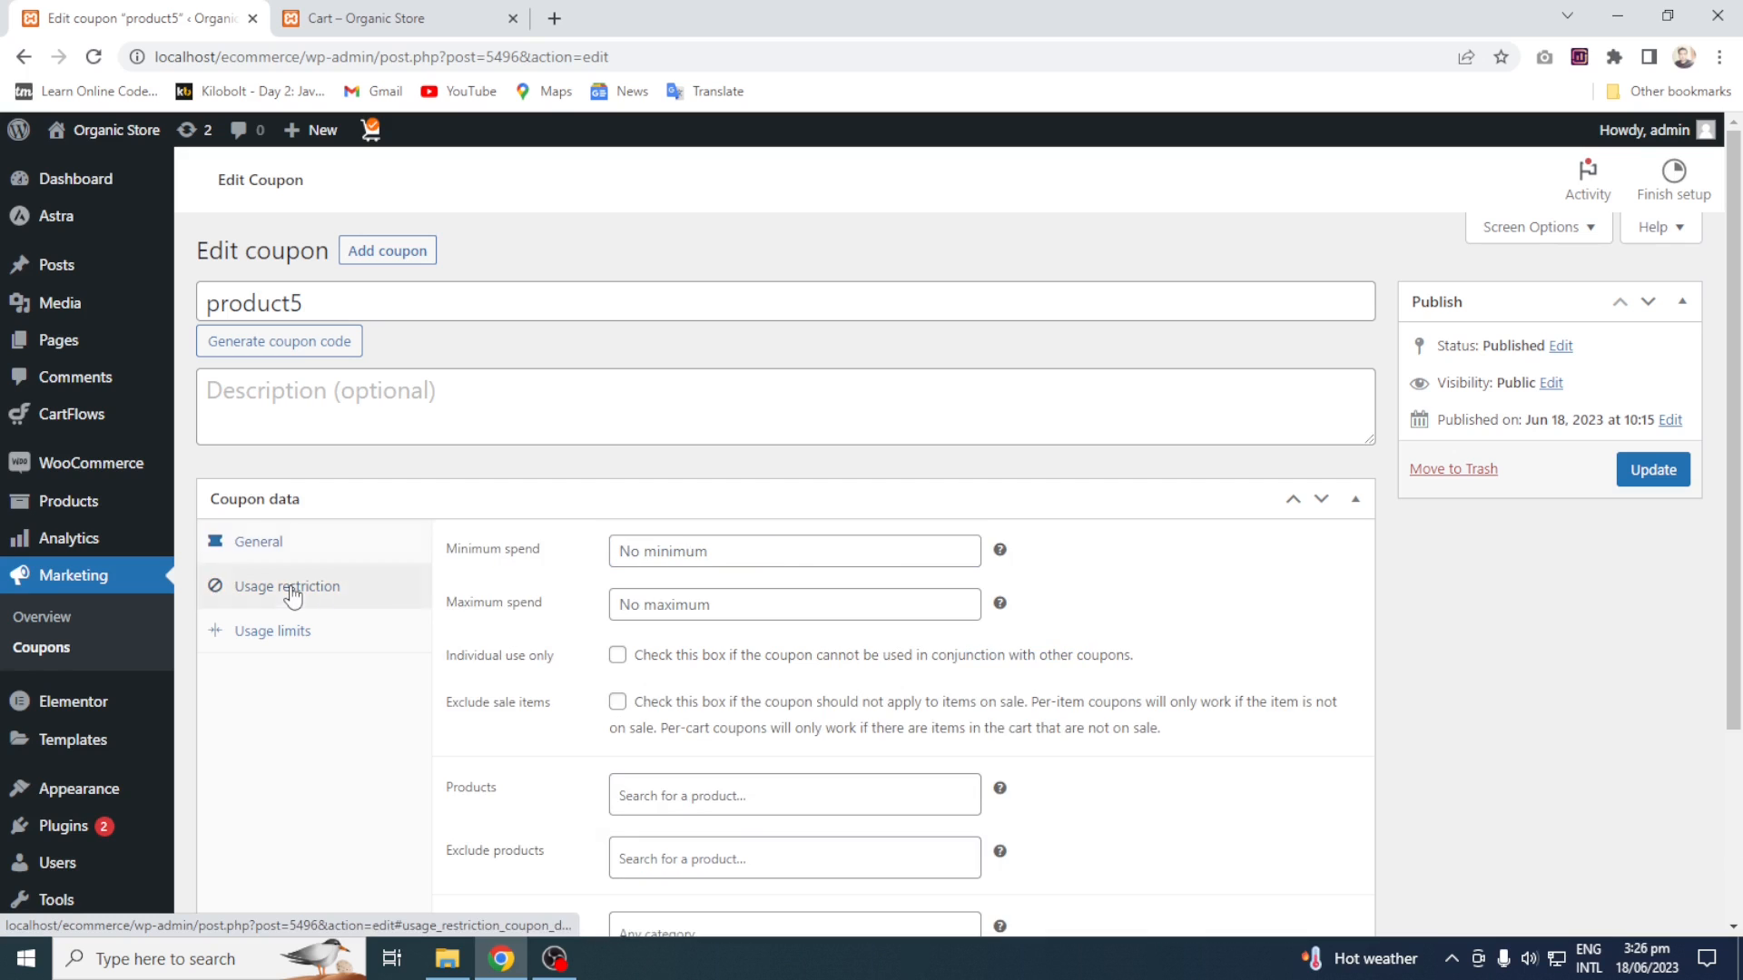
{"action": "left_click", "coordinate": [295, 628]}
{"action": "left_click", "coordinate": [318, 554]}
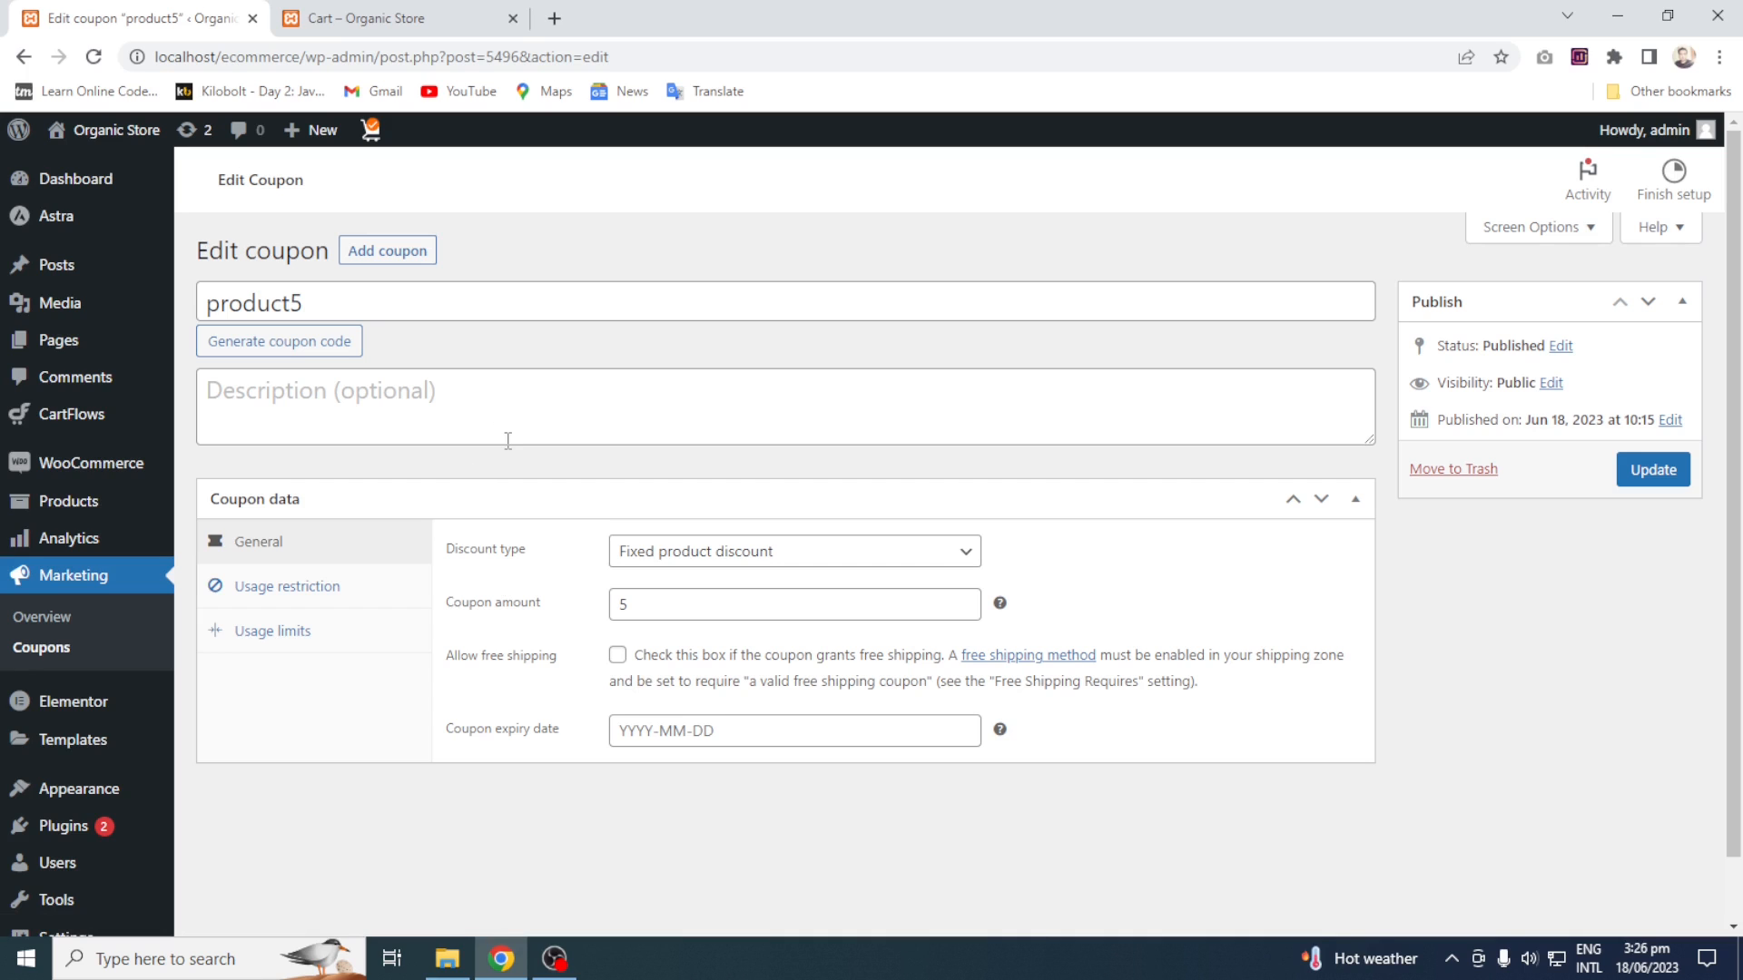
{"action": "left_click", "coordinate": [861, 555]}
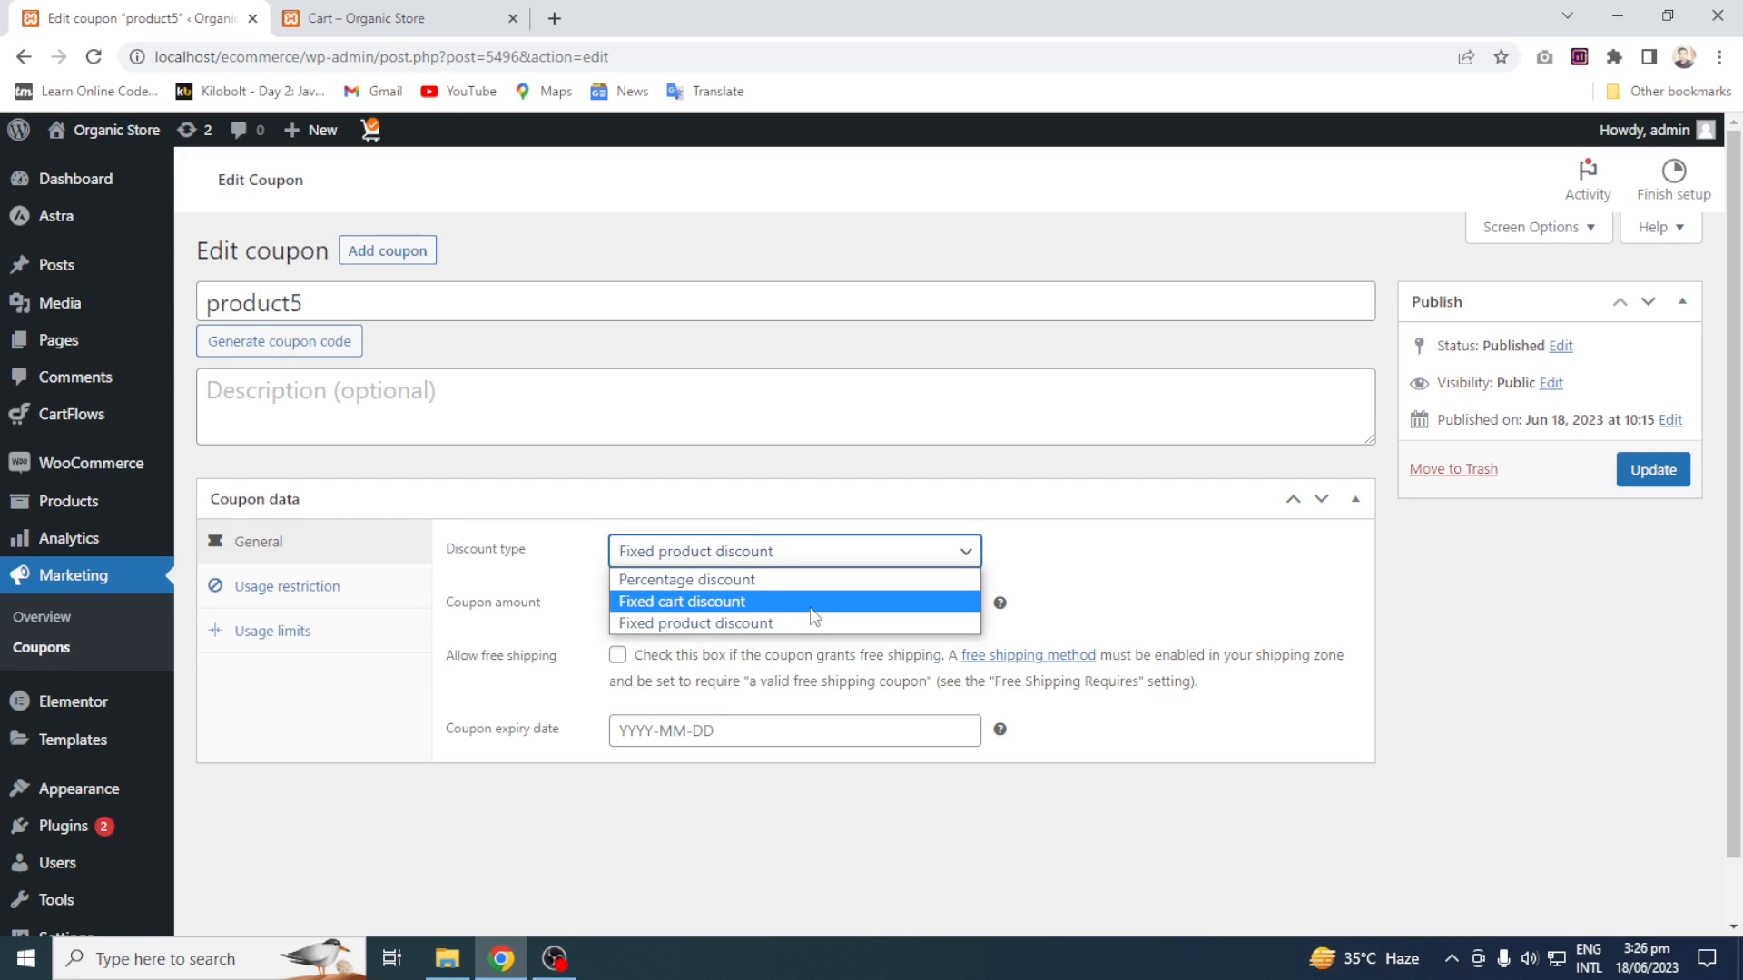
{"action": "left_click", "coordinate": [568, 589]}
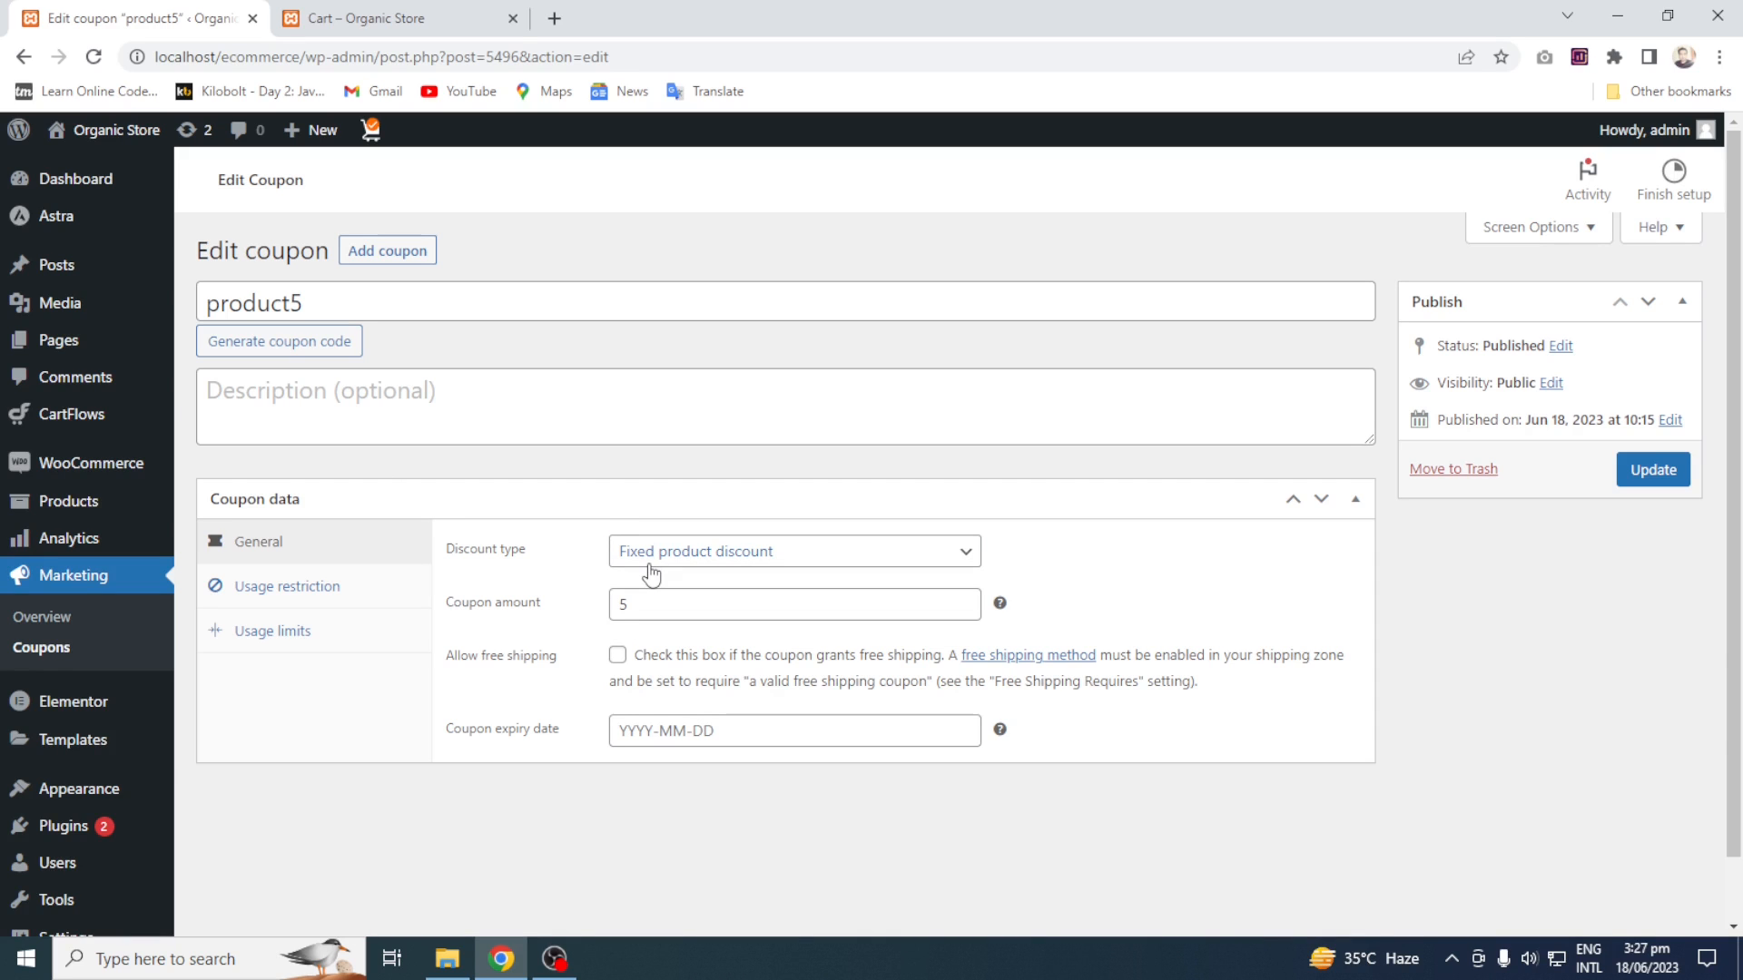
{"action": "left_click", "coordinate": [385, 604]}
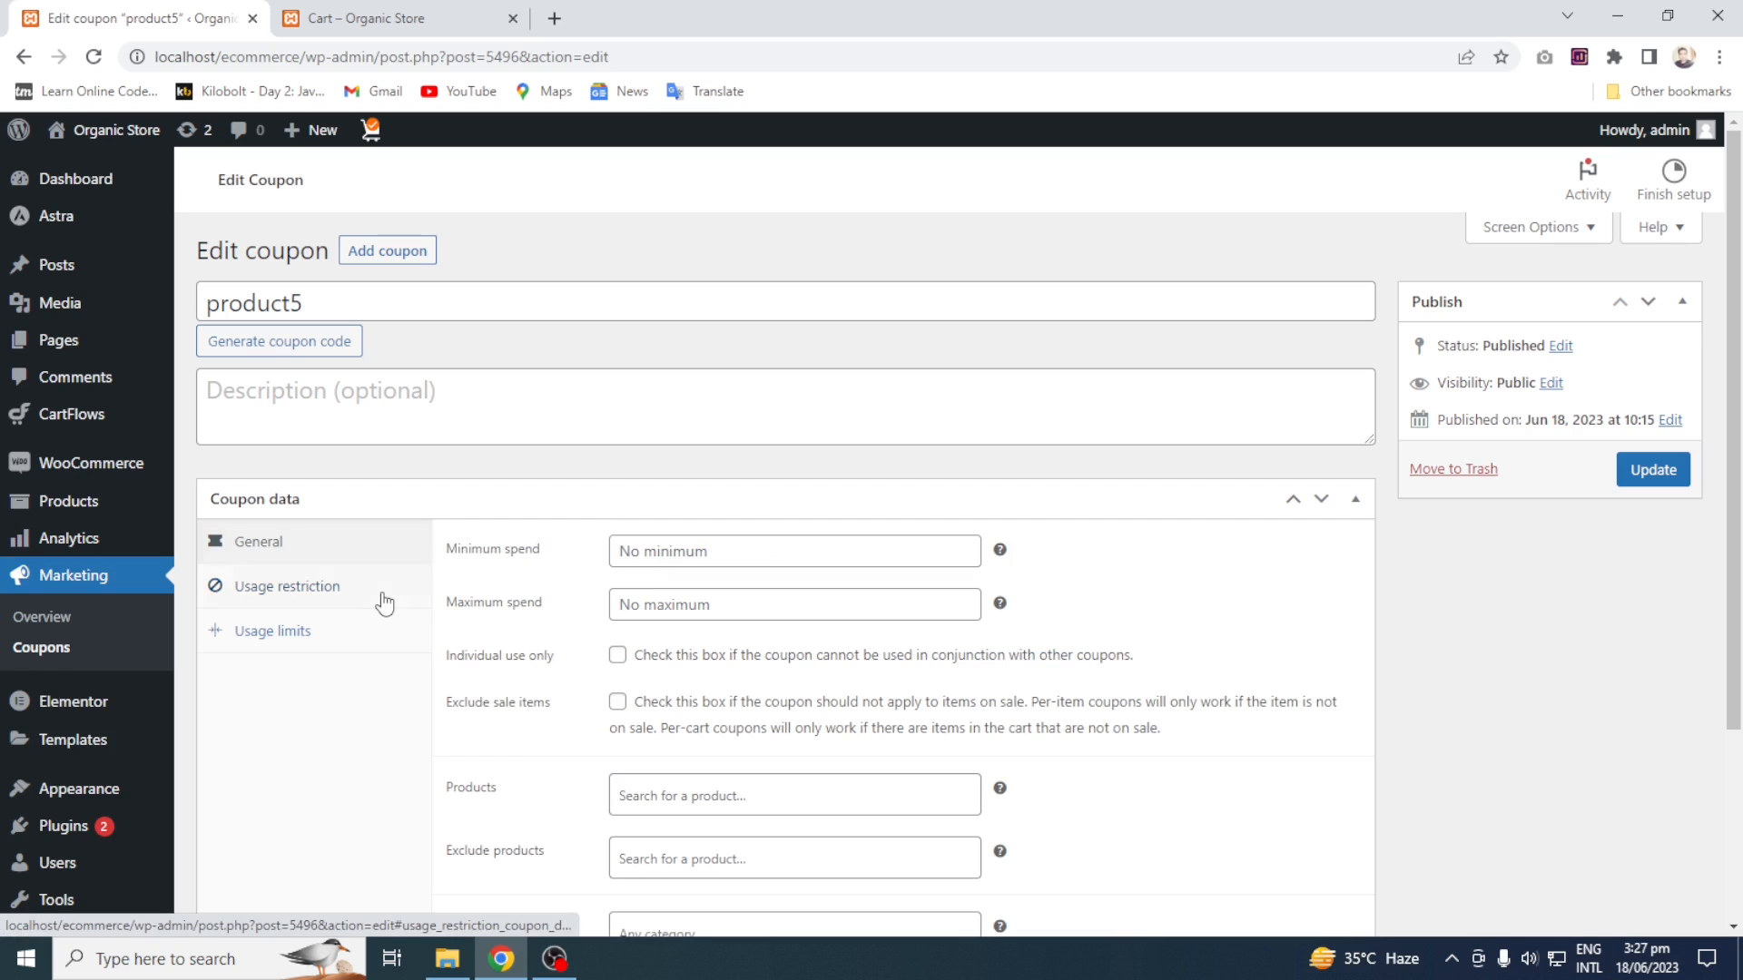
{"action": "left_click", "coordinate": [370, 631]}
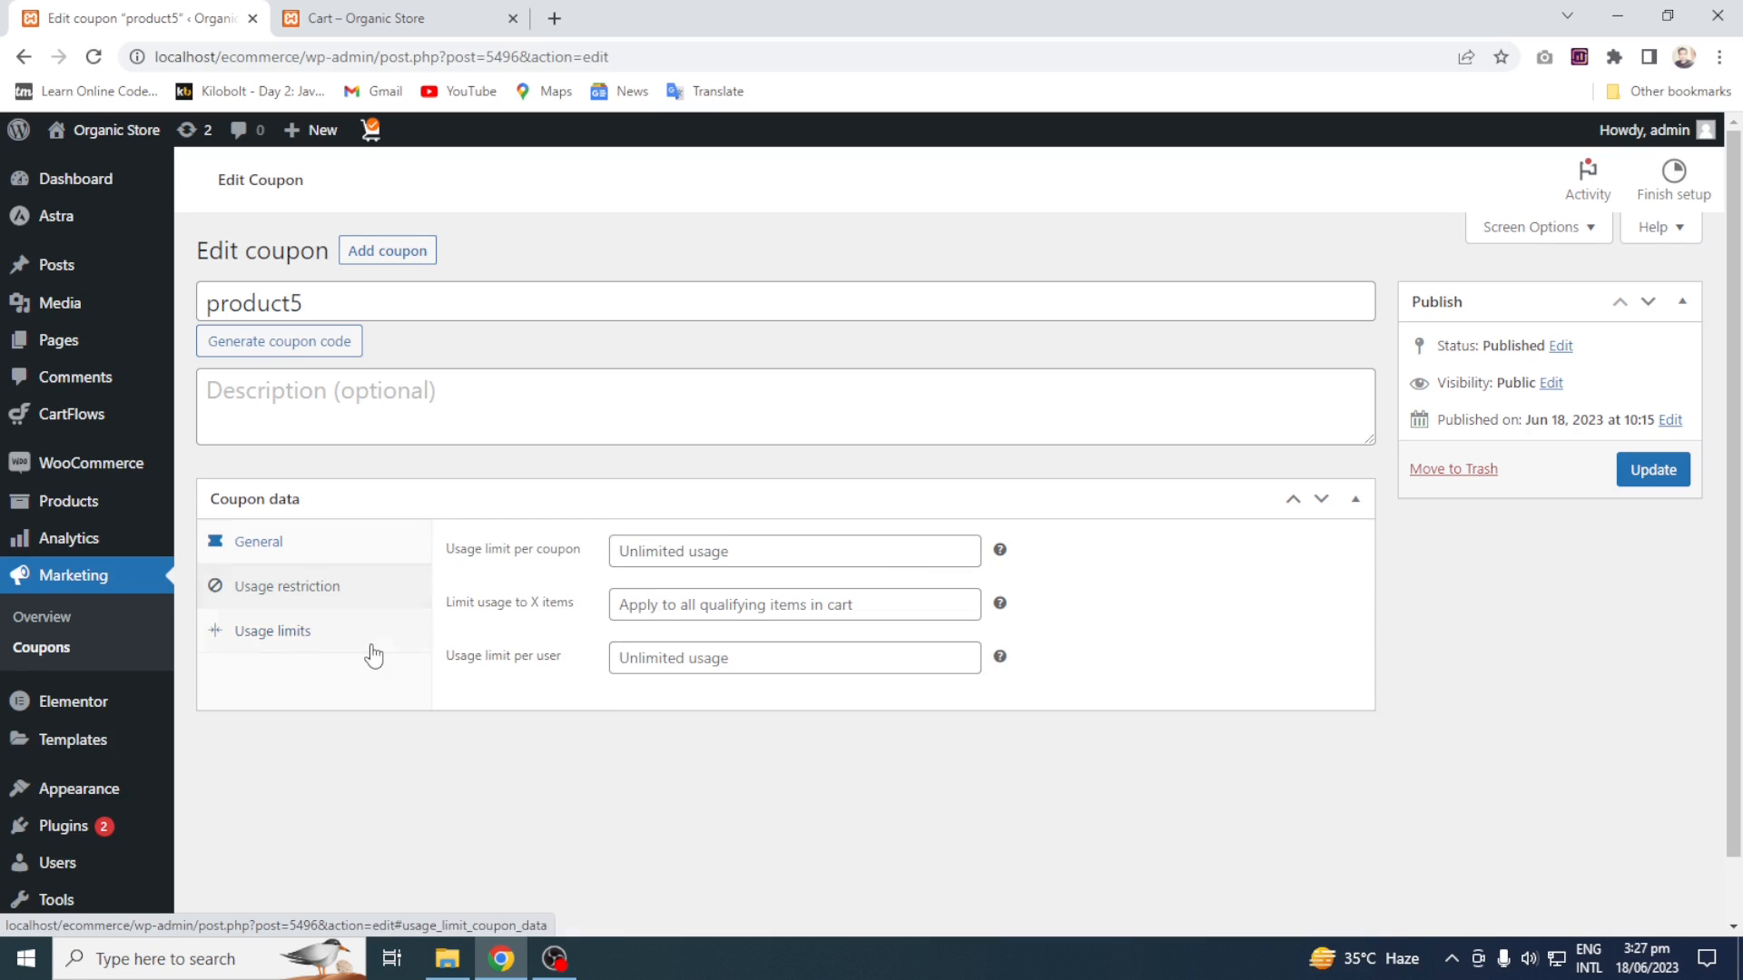
{"action": "left_click", "coordinate": [372, 599]}
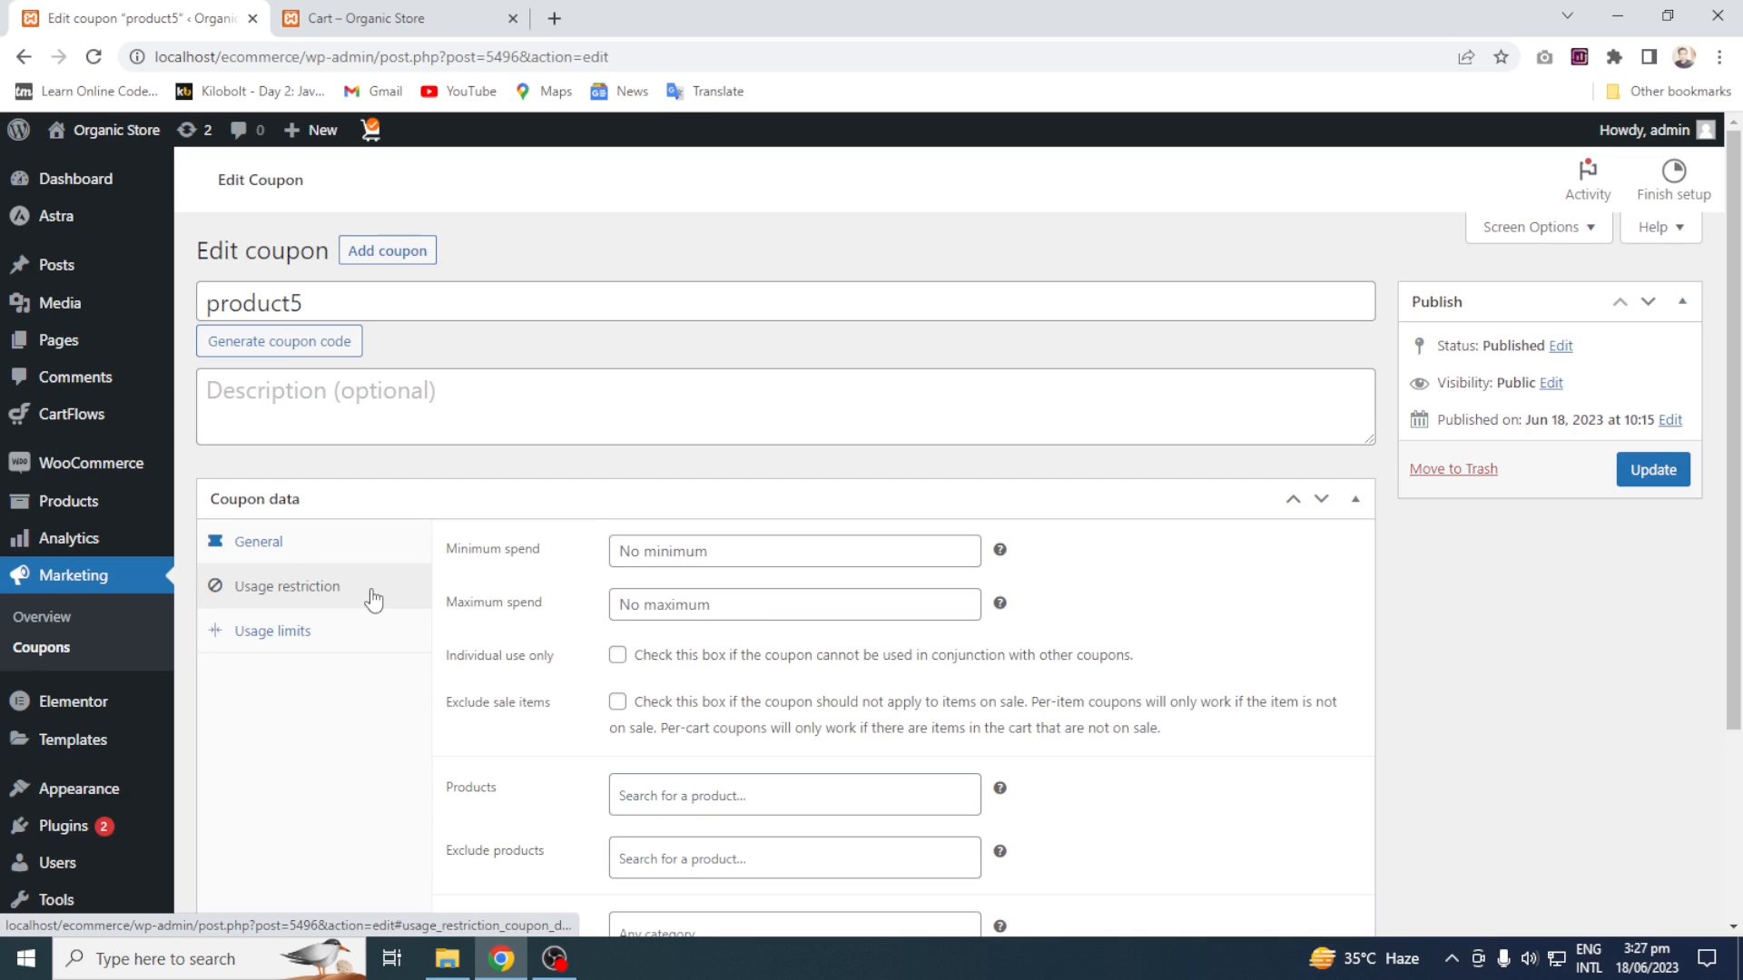
{"action": "left_click", "coordinate": [331, 547]}
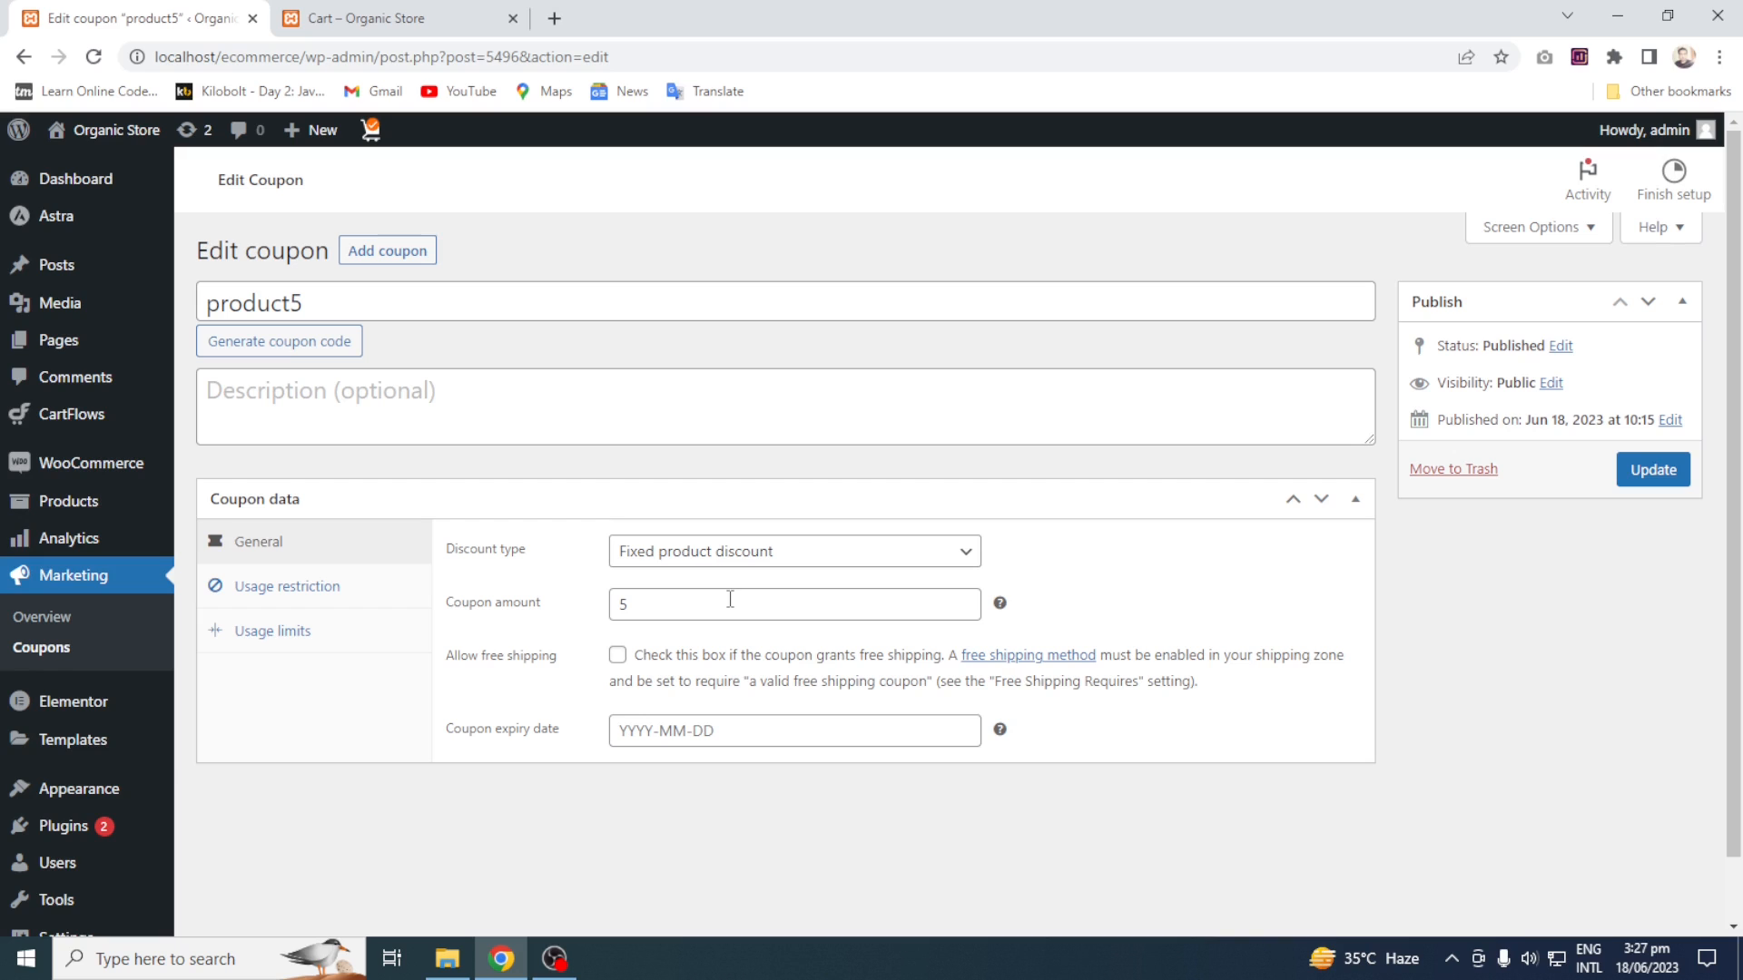
{"action": "left_click", "coordinate": [354, 19]}
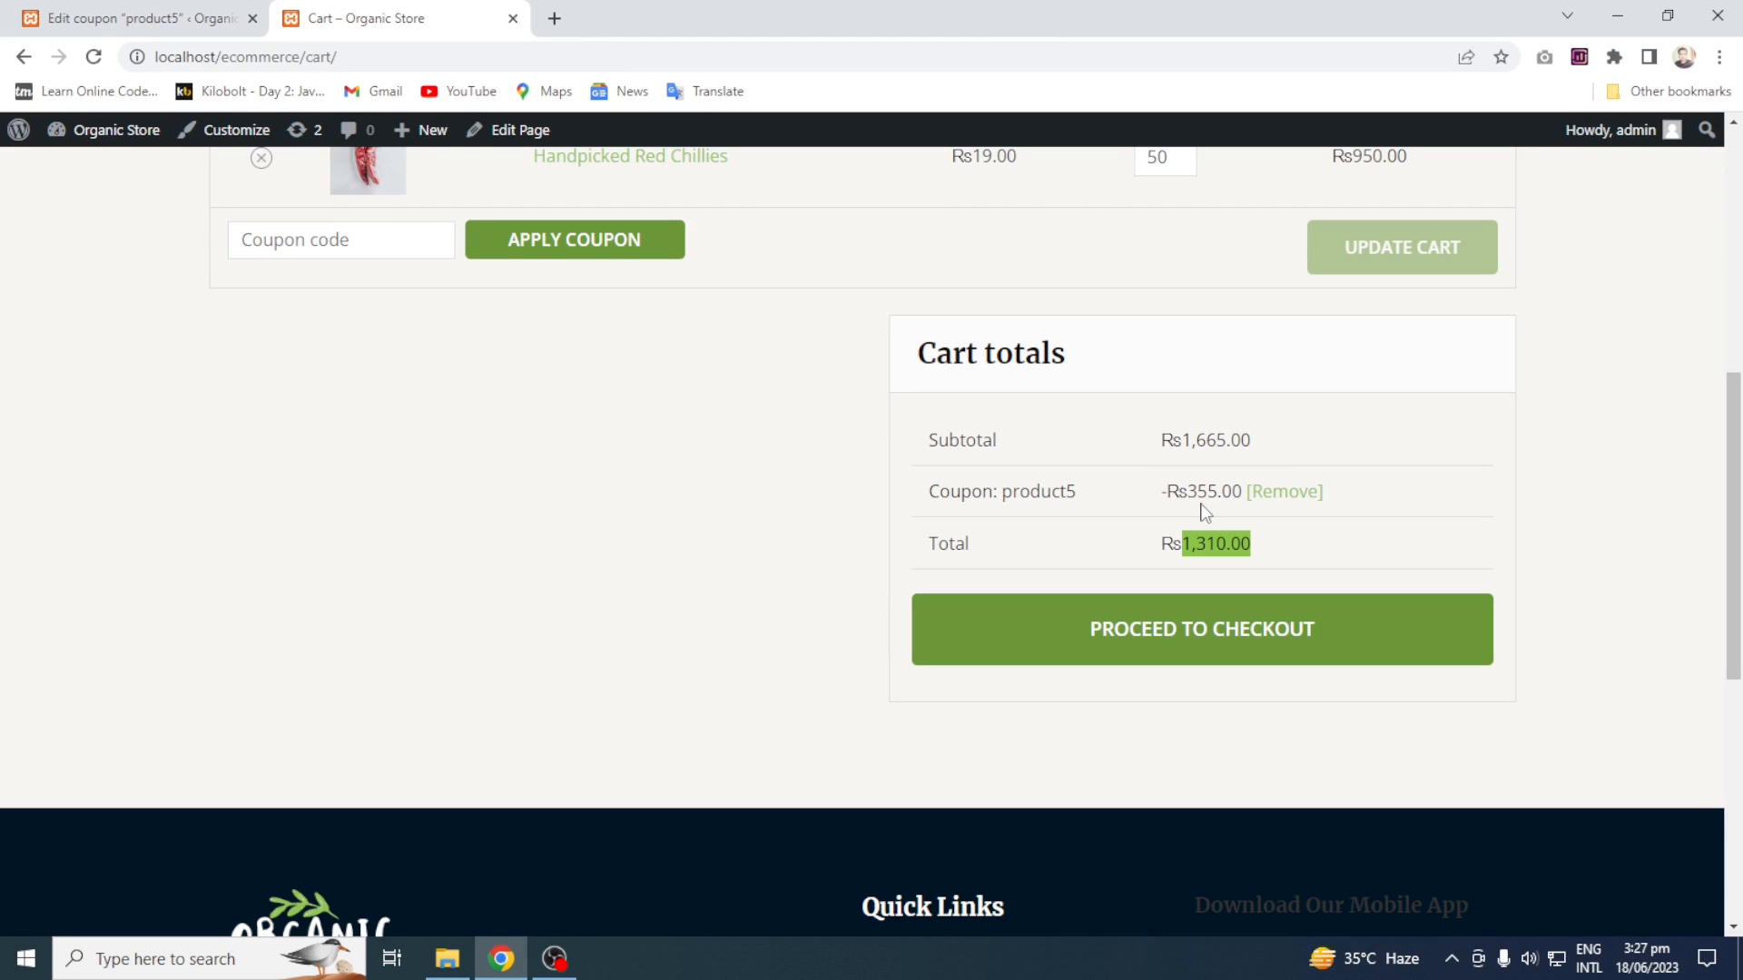
{"action": "left_click", "coordinate": [225, 13]}
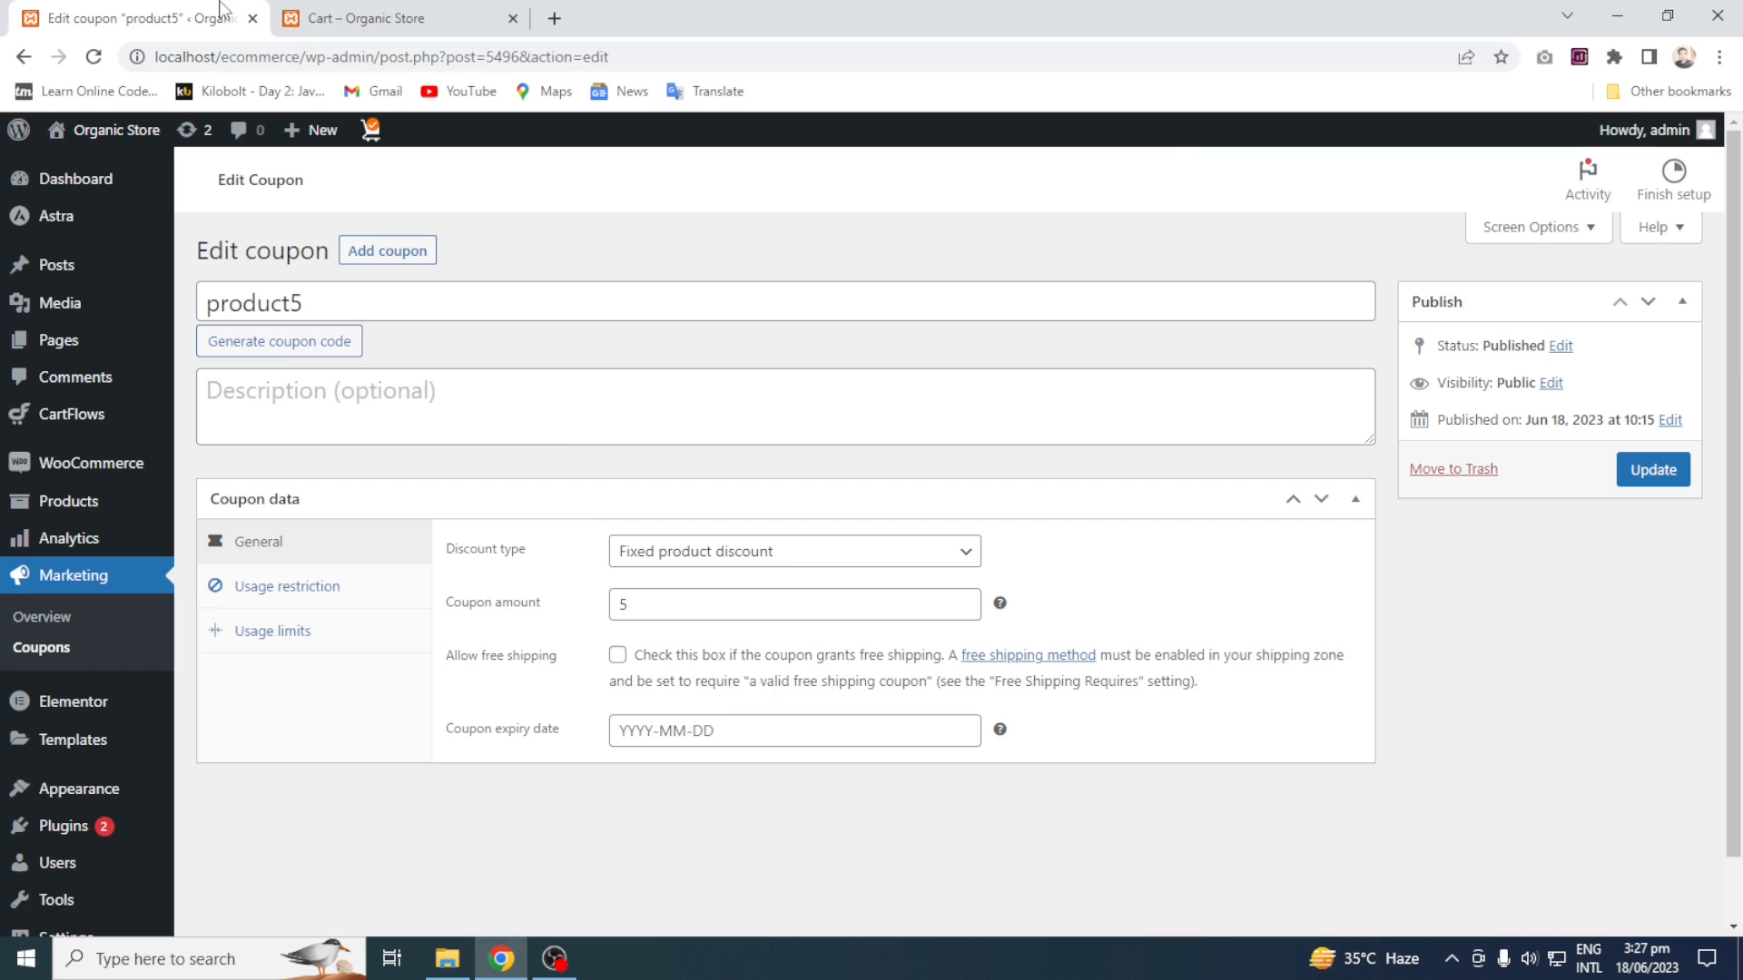
Set the product5 coupon's expiry date to 2023-06-19 and update the coupon
{"action": "left_click", "coordinate": [753, 731]}
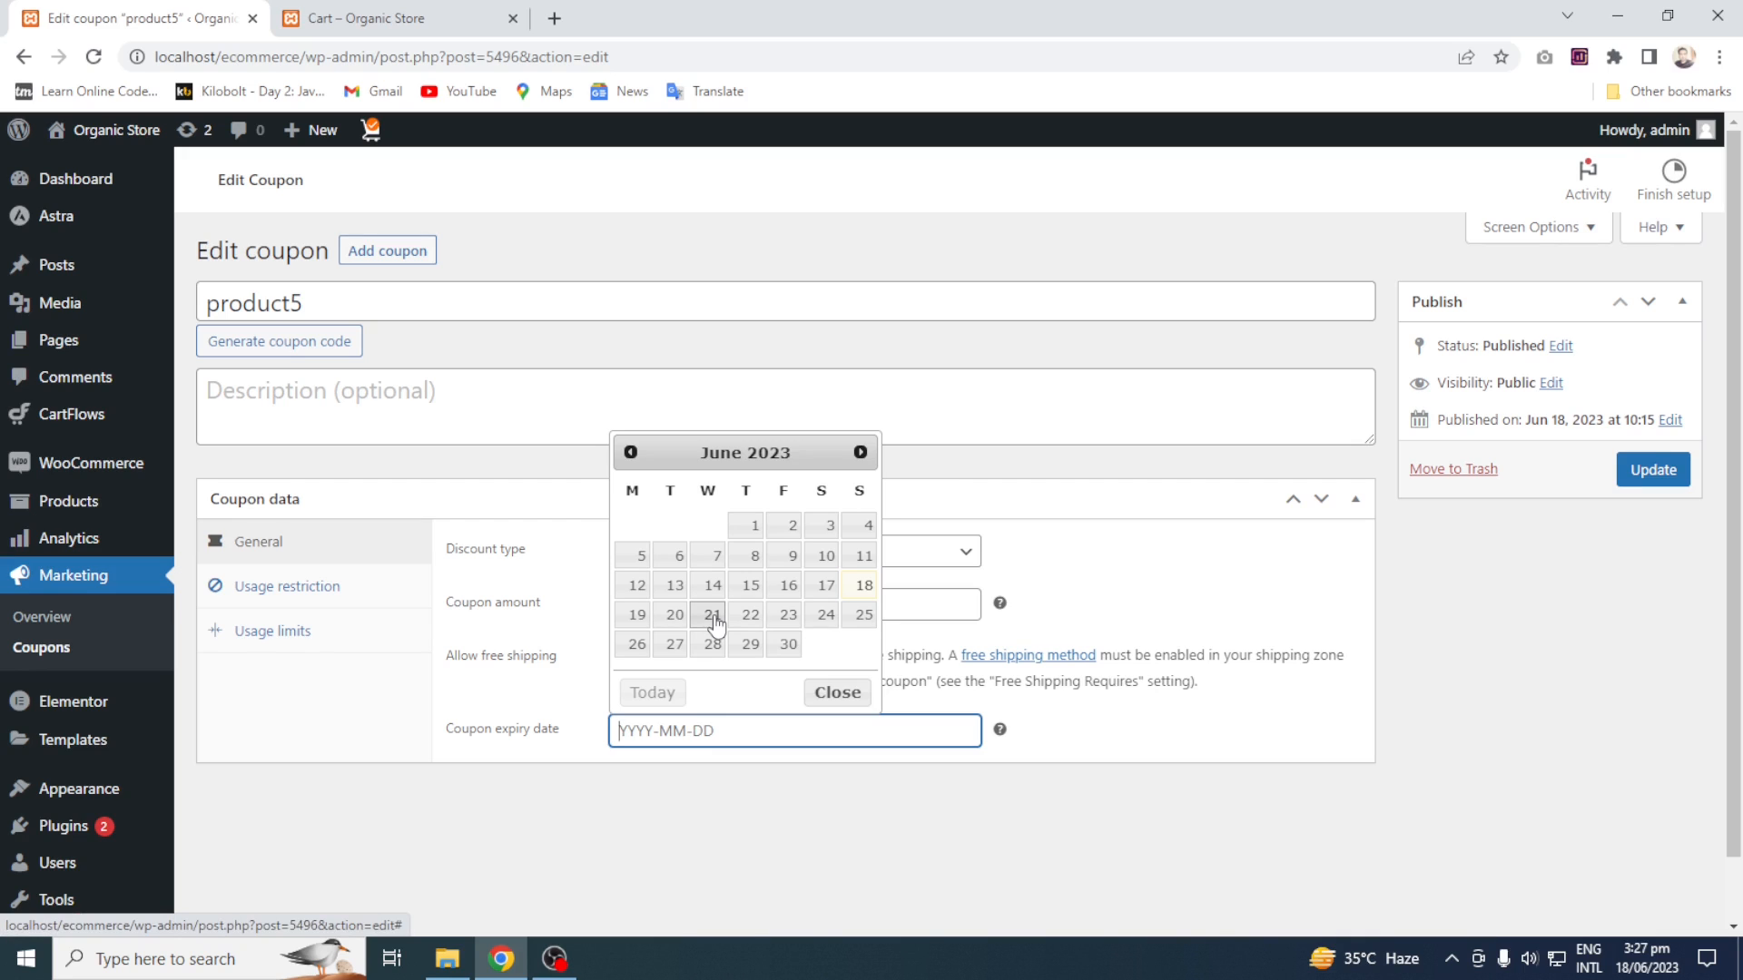
{"action": "left_click", "coordinate": [634, 615]}
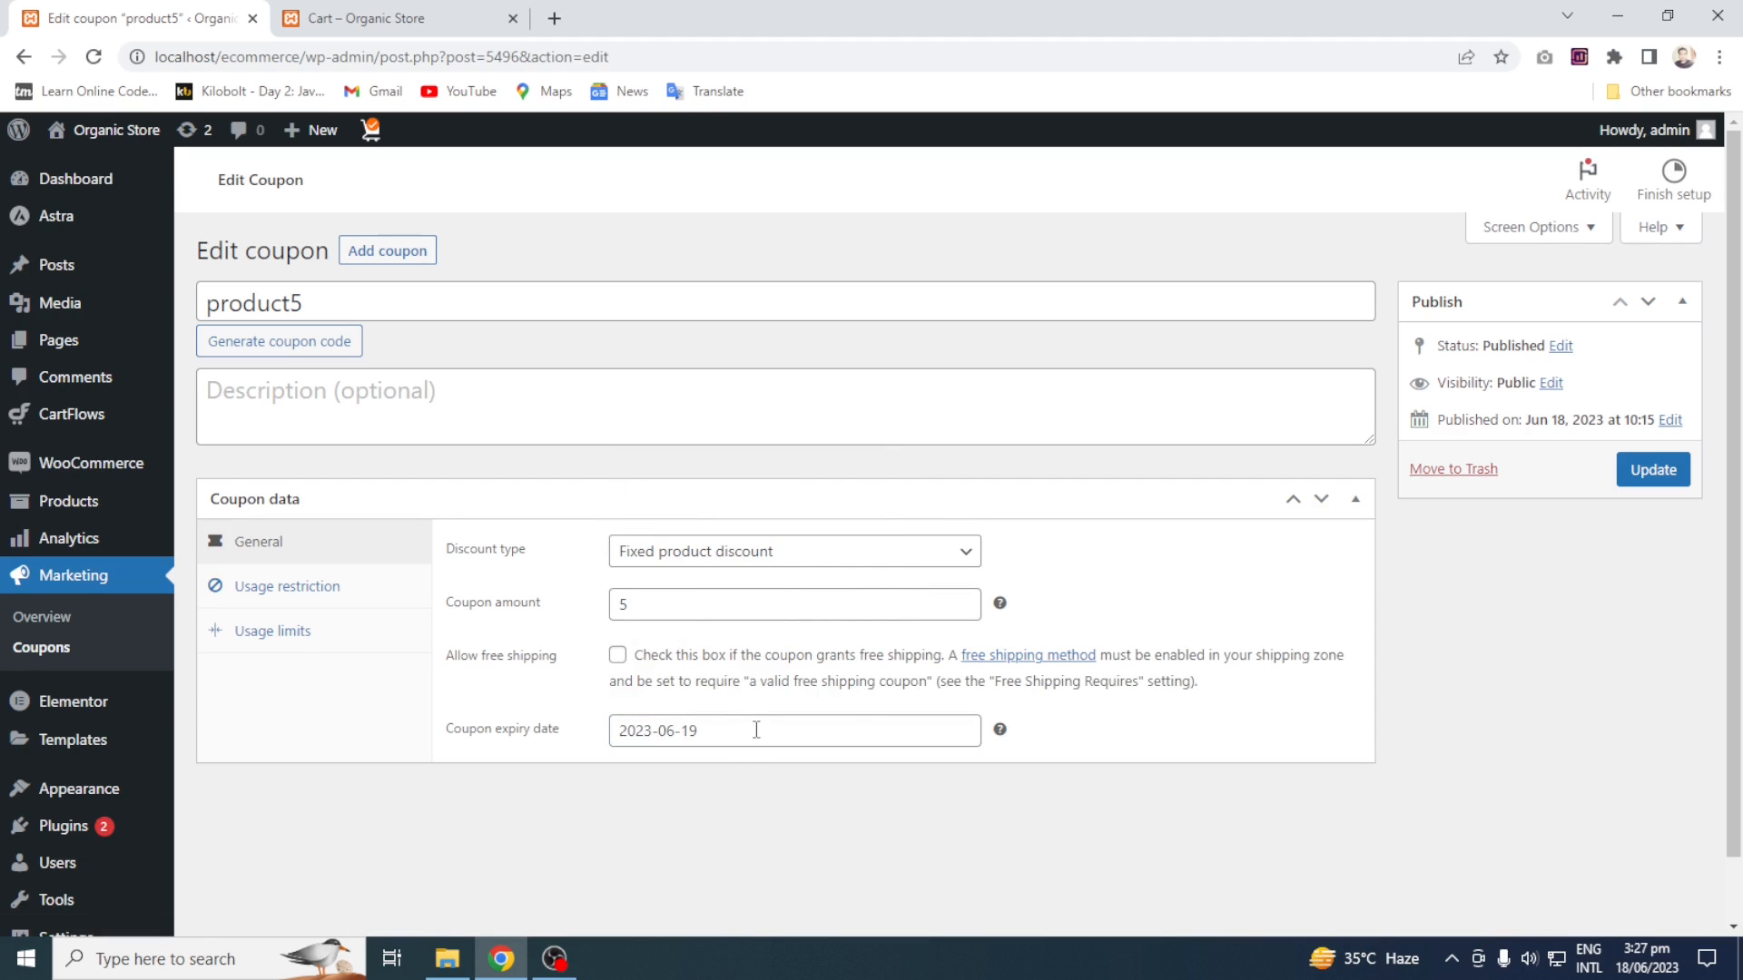
{"action": "left_click", "coordinate": [1648, 475]}
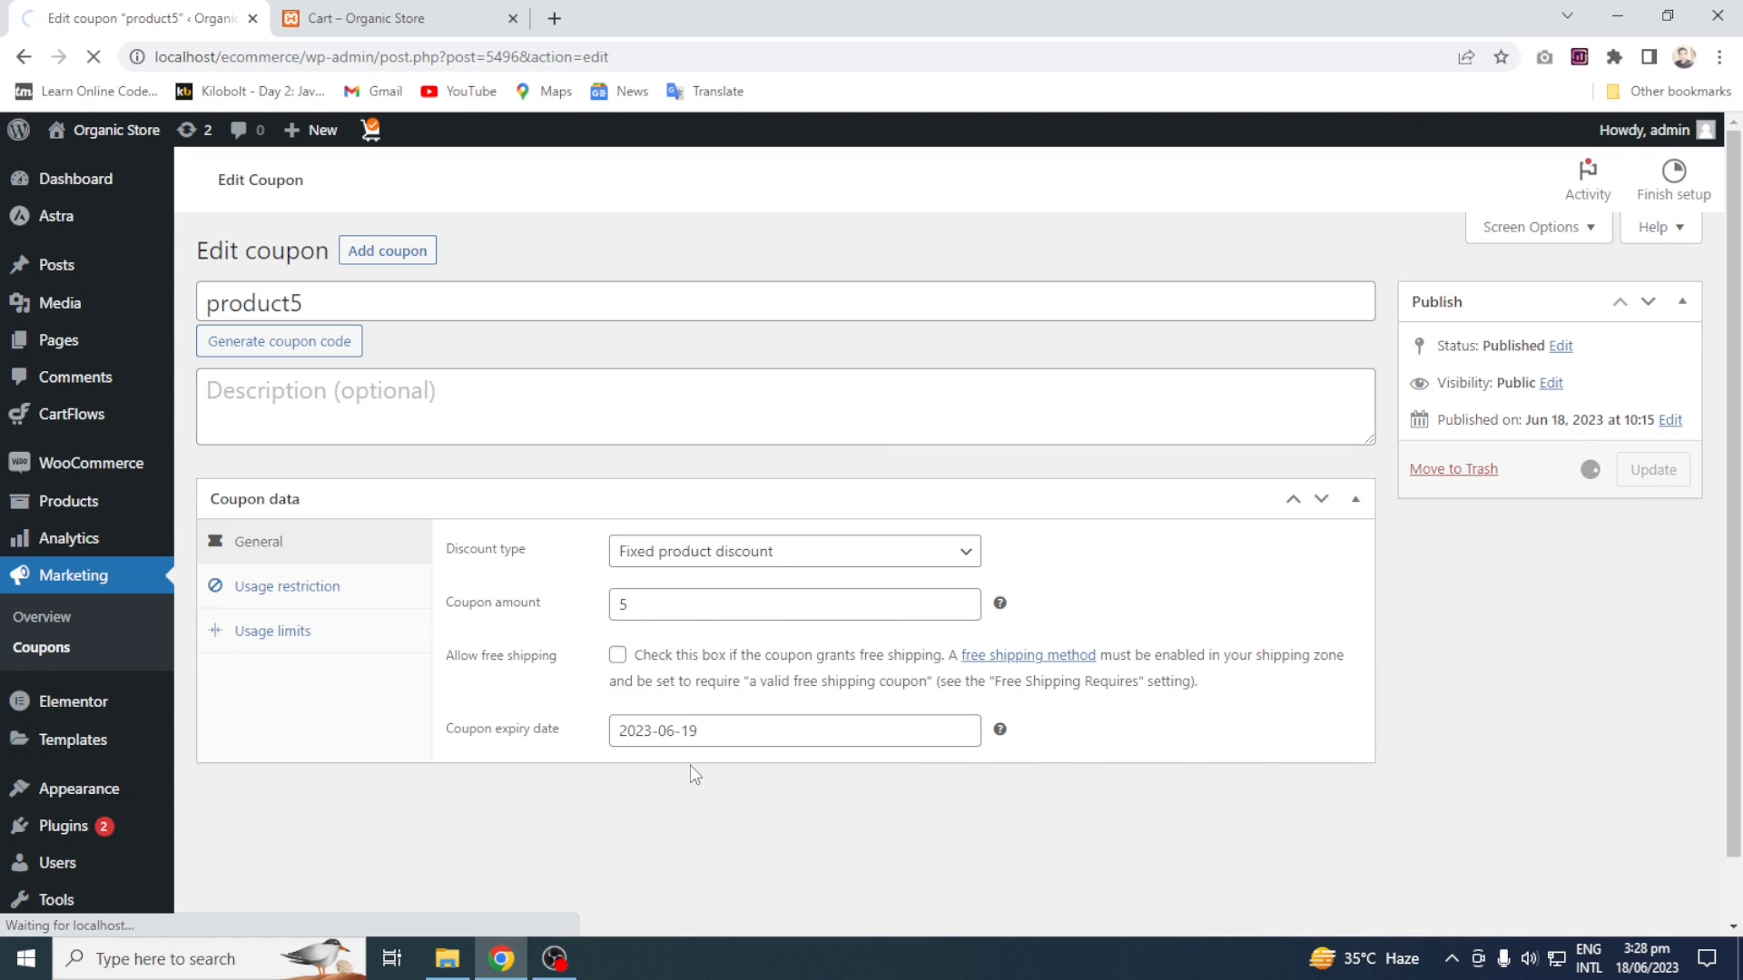
Restrict the product5 coupon to a minimum spend of 1500 and a maximum spend of 2000, and update the coupon
{"action": "left_click", "coordinate": [298, 601]}
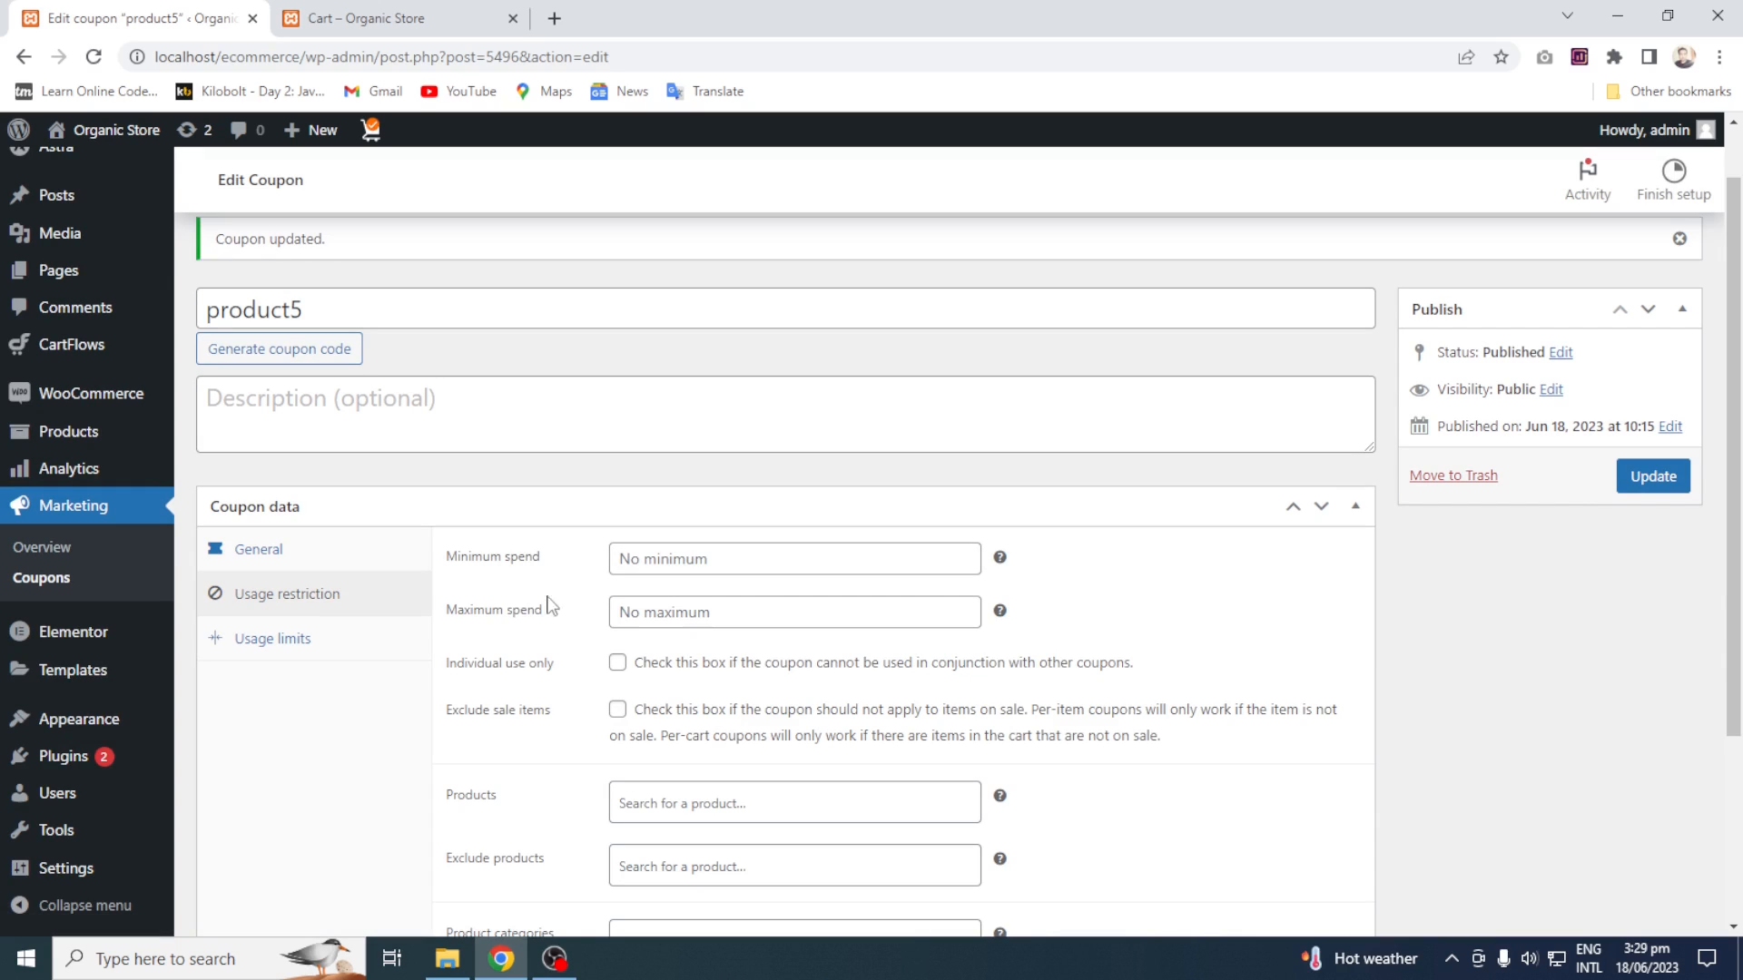
{"action": "left_click", "coordinate": [350, 13]}
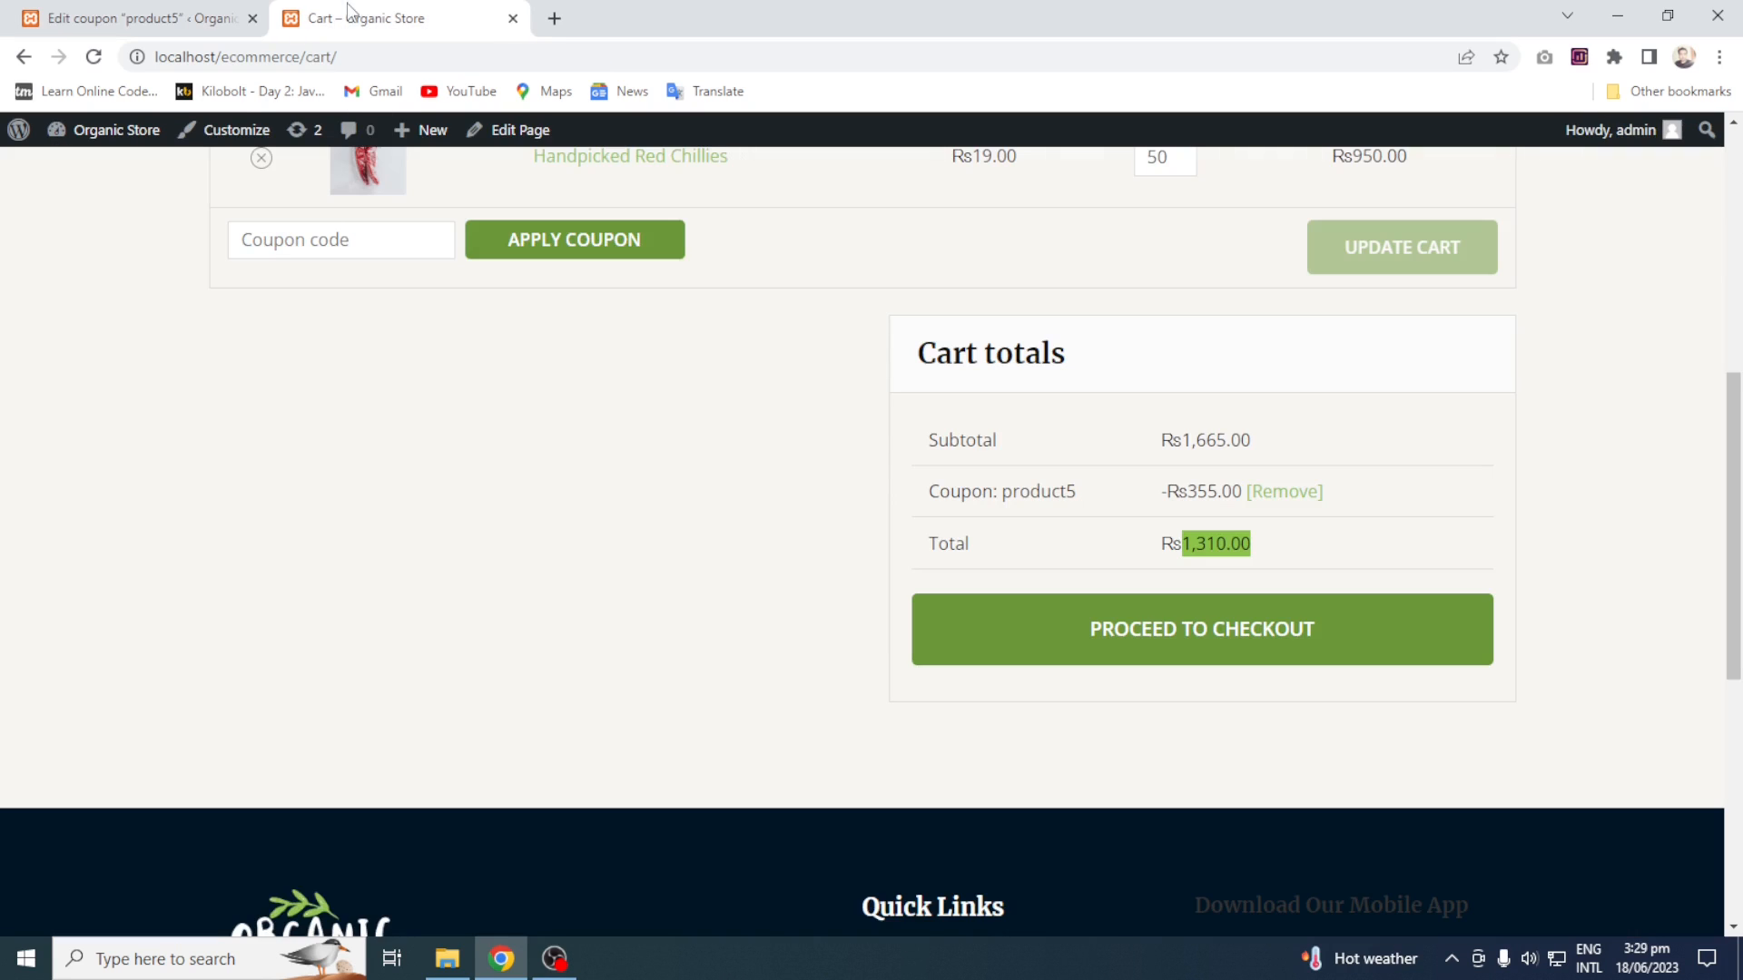
{"action": "left_click_drag", "start_coordinate": [1737, 606], "coordinate": [1737, 477]}
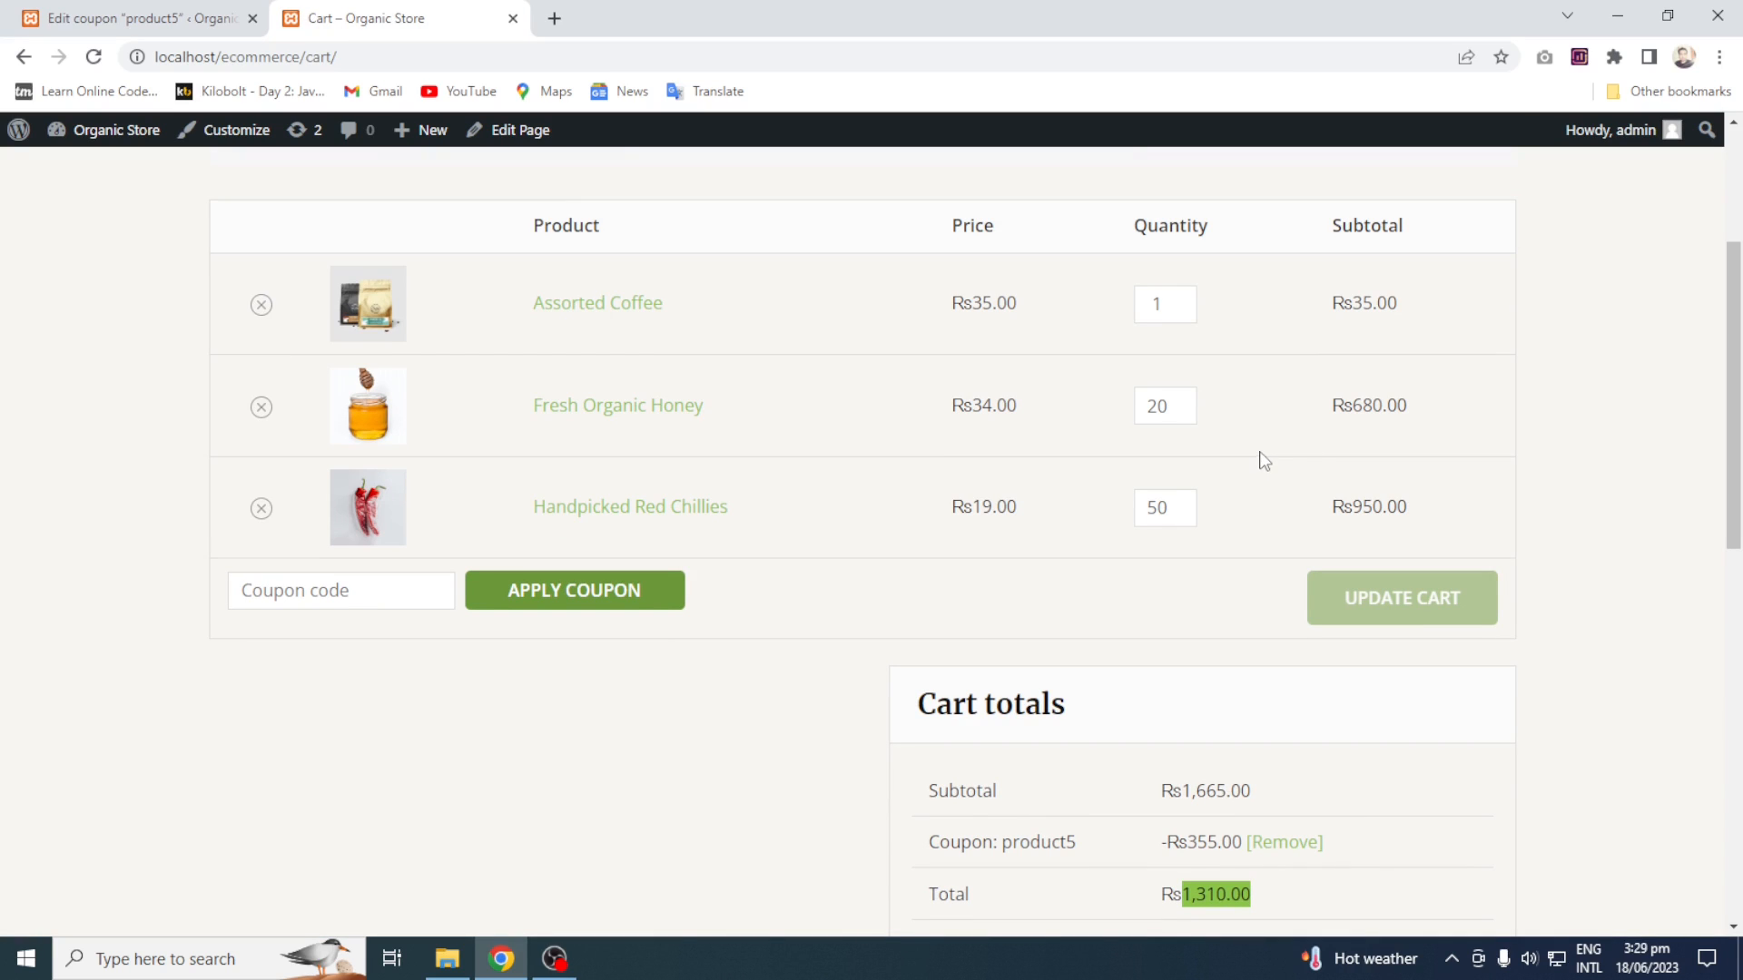
{"action": "left_click", "coordinate": [119, 12]}
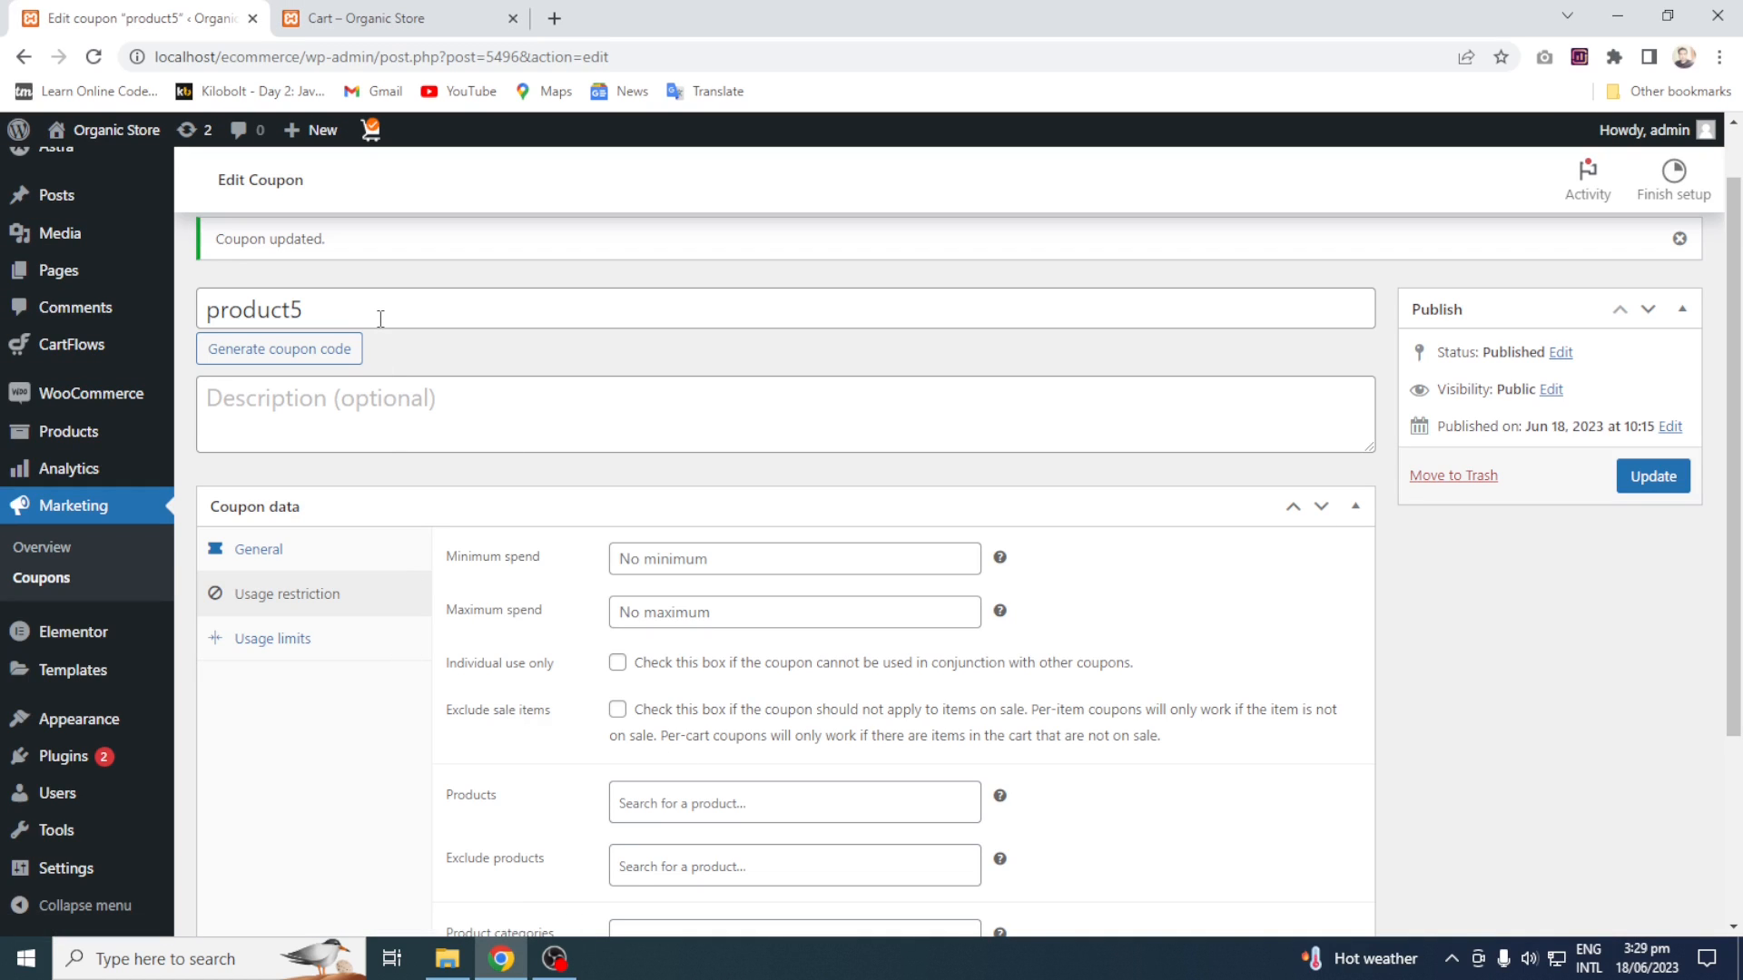
{"action": "left_click", "coordinate": [731, 558]}
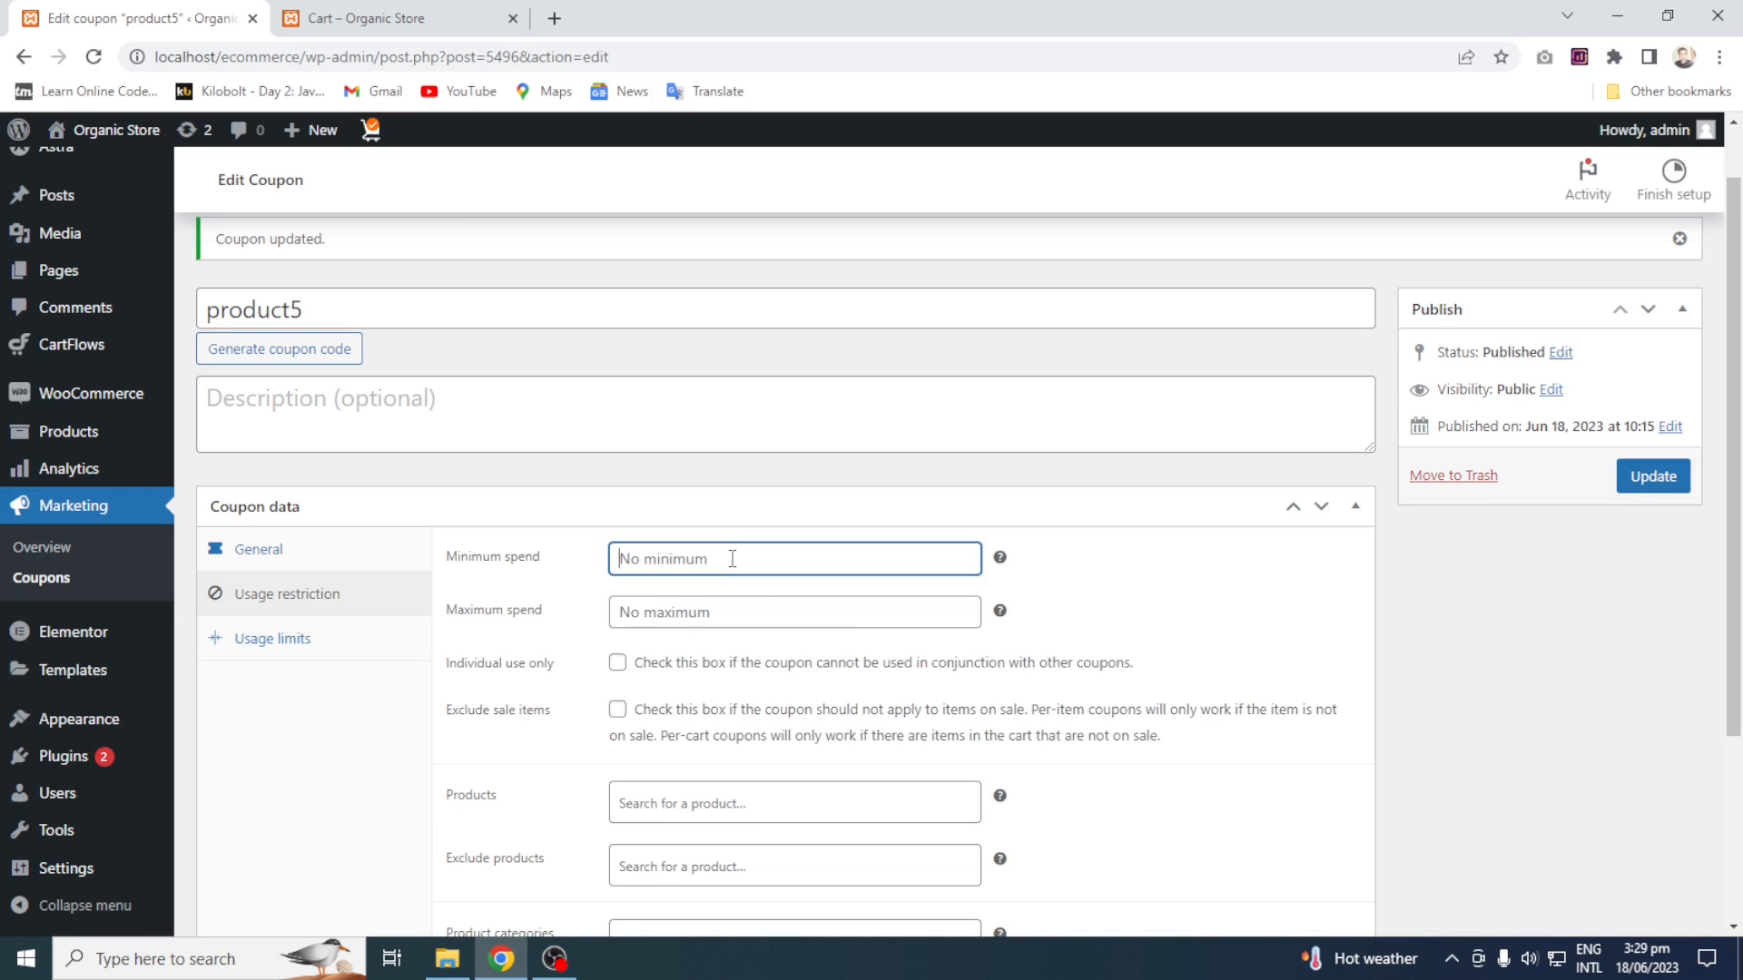
{"action": "type", "text": "1500"}
{"action": "left_click", "coordinate": [713, 618]}
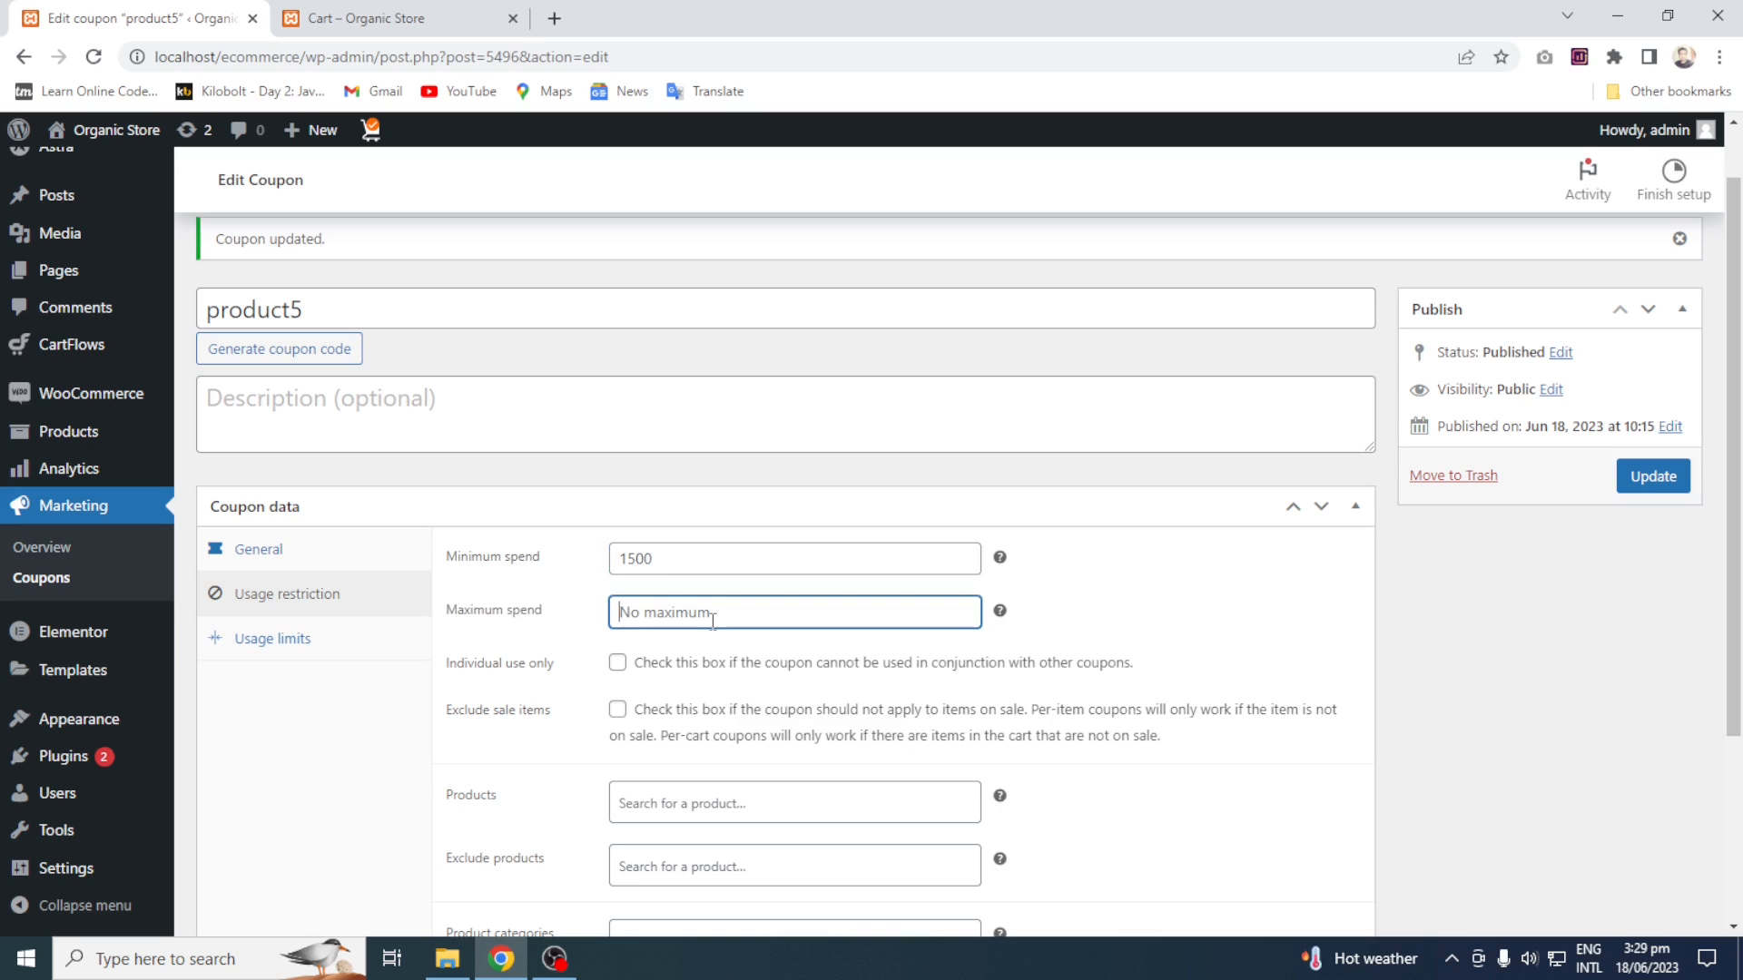
{"action": "type", "text": "2000"}
{"action": "left_click", "coordinate": [1257, 617]}
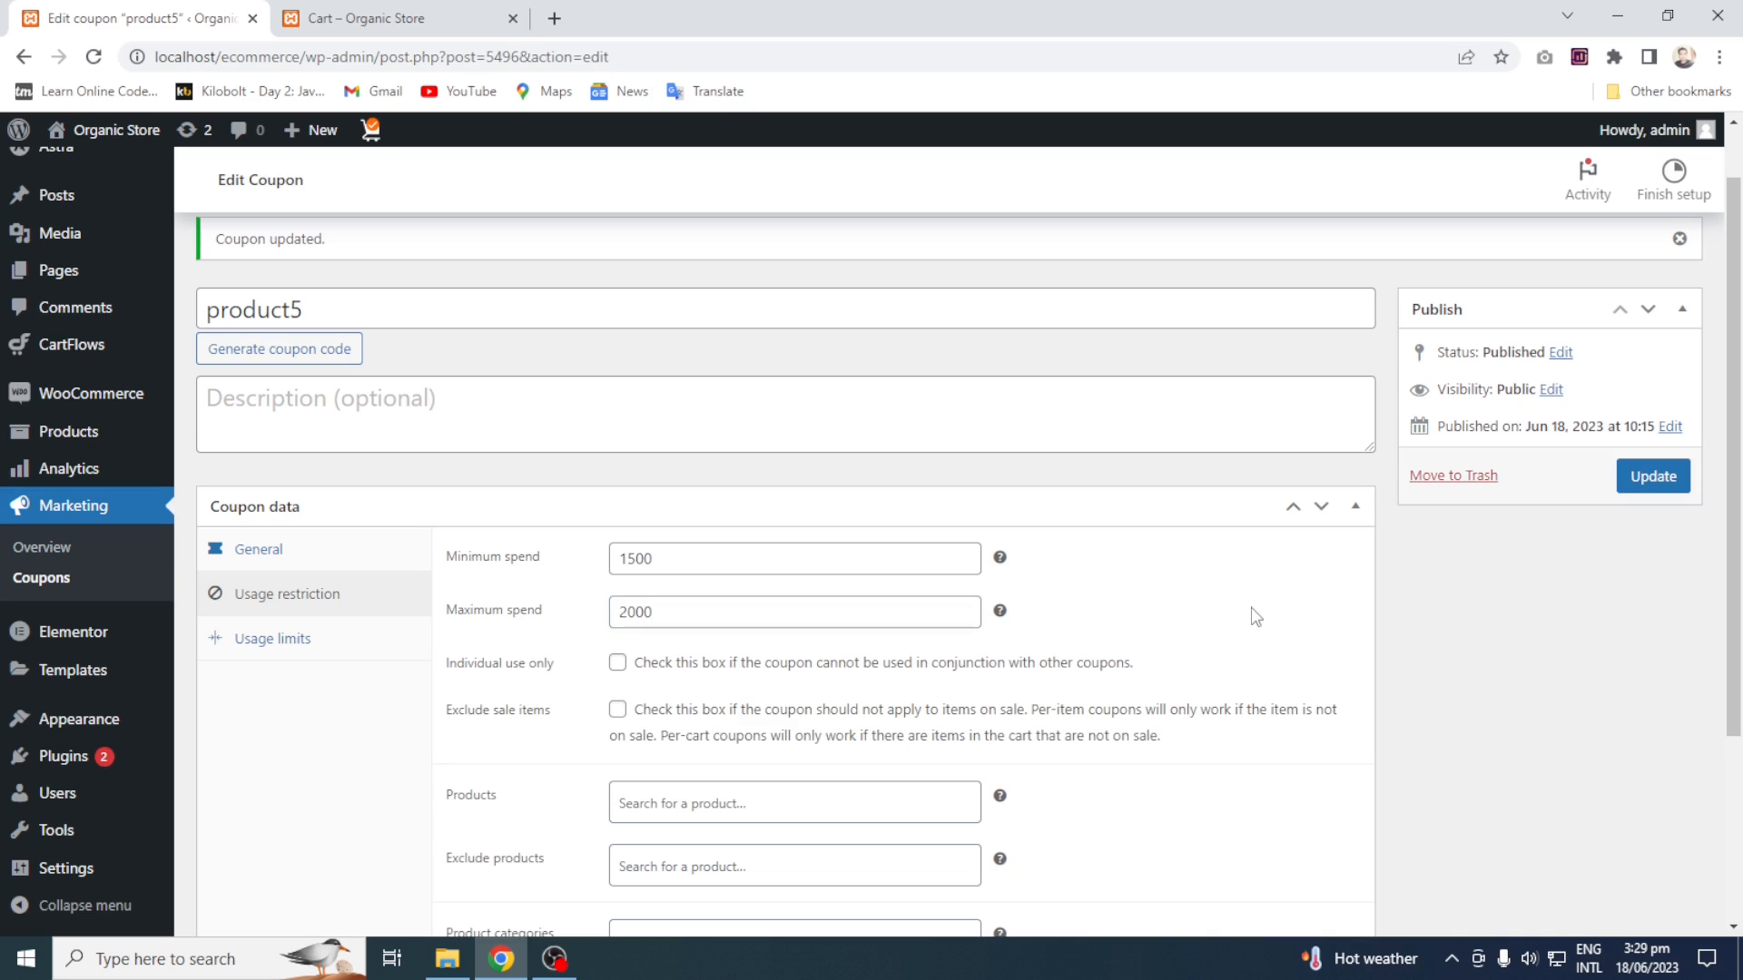
{"action": "left_click", "coordinate": [1654, 476]}
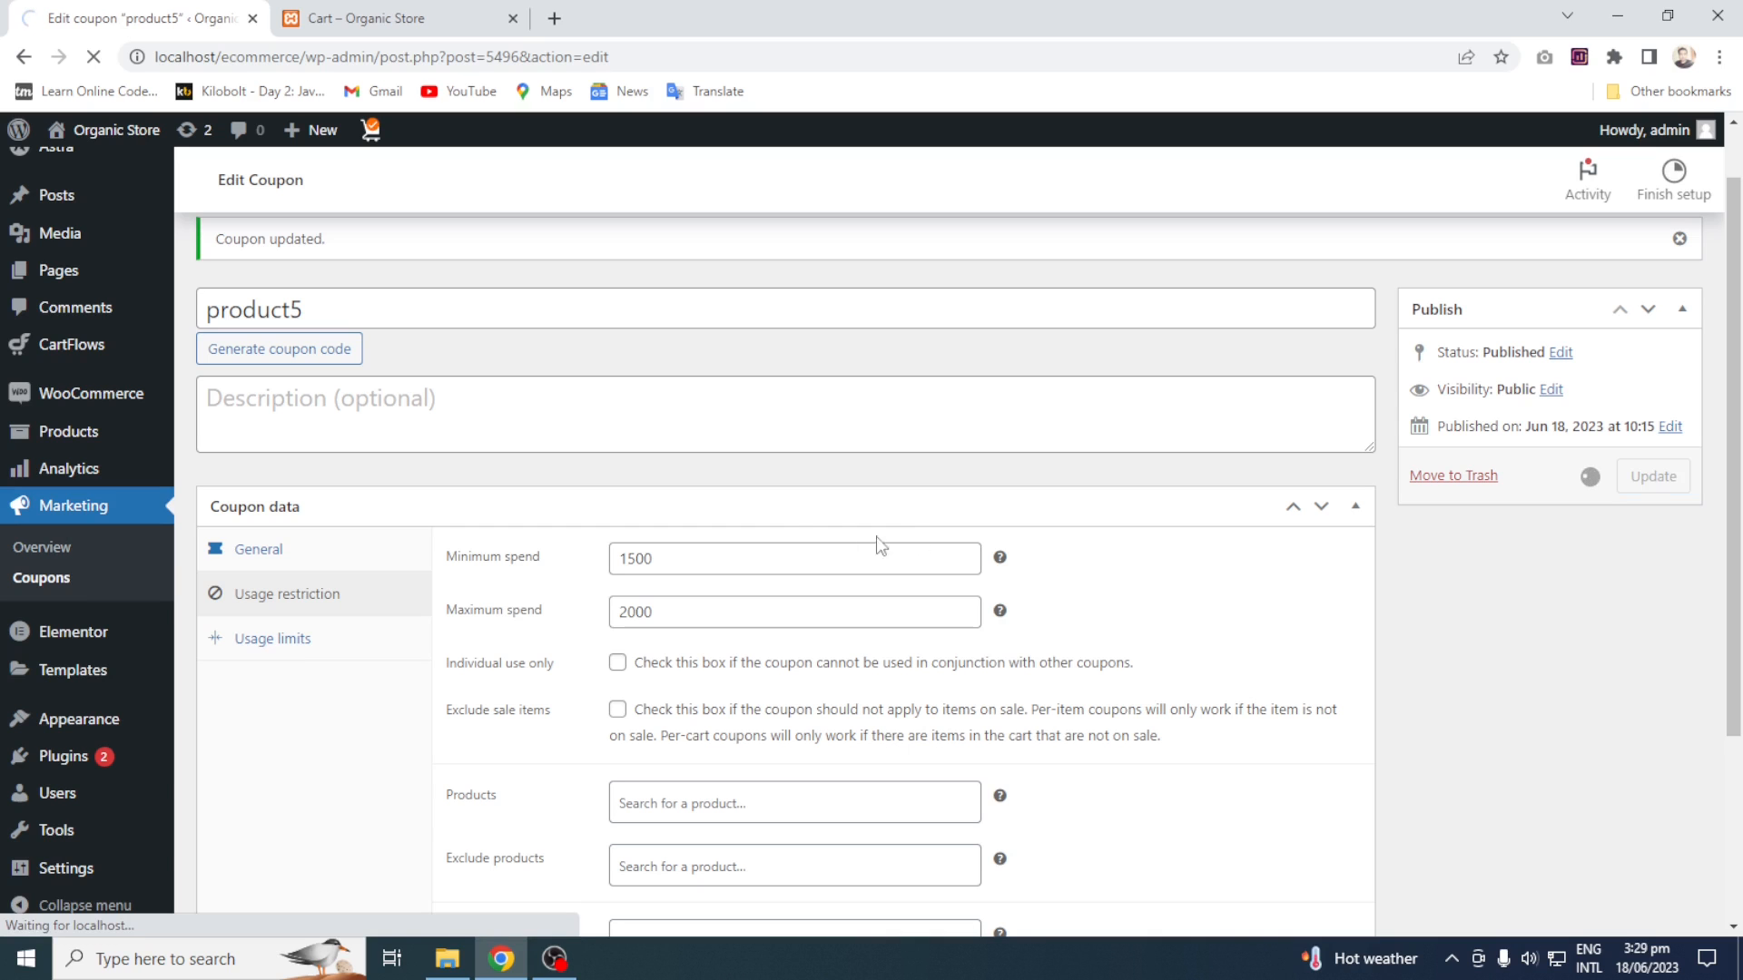
Switch to the storefront cart, reload it, and remove the applied product5 coupon
{"action": "mouse_move", "coordinate": [357, 10]}
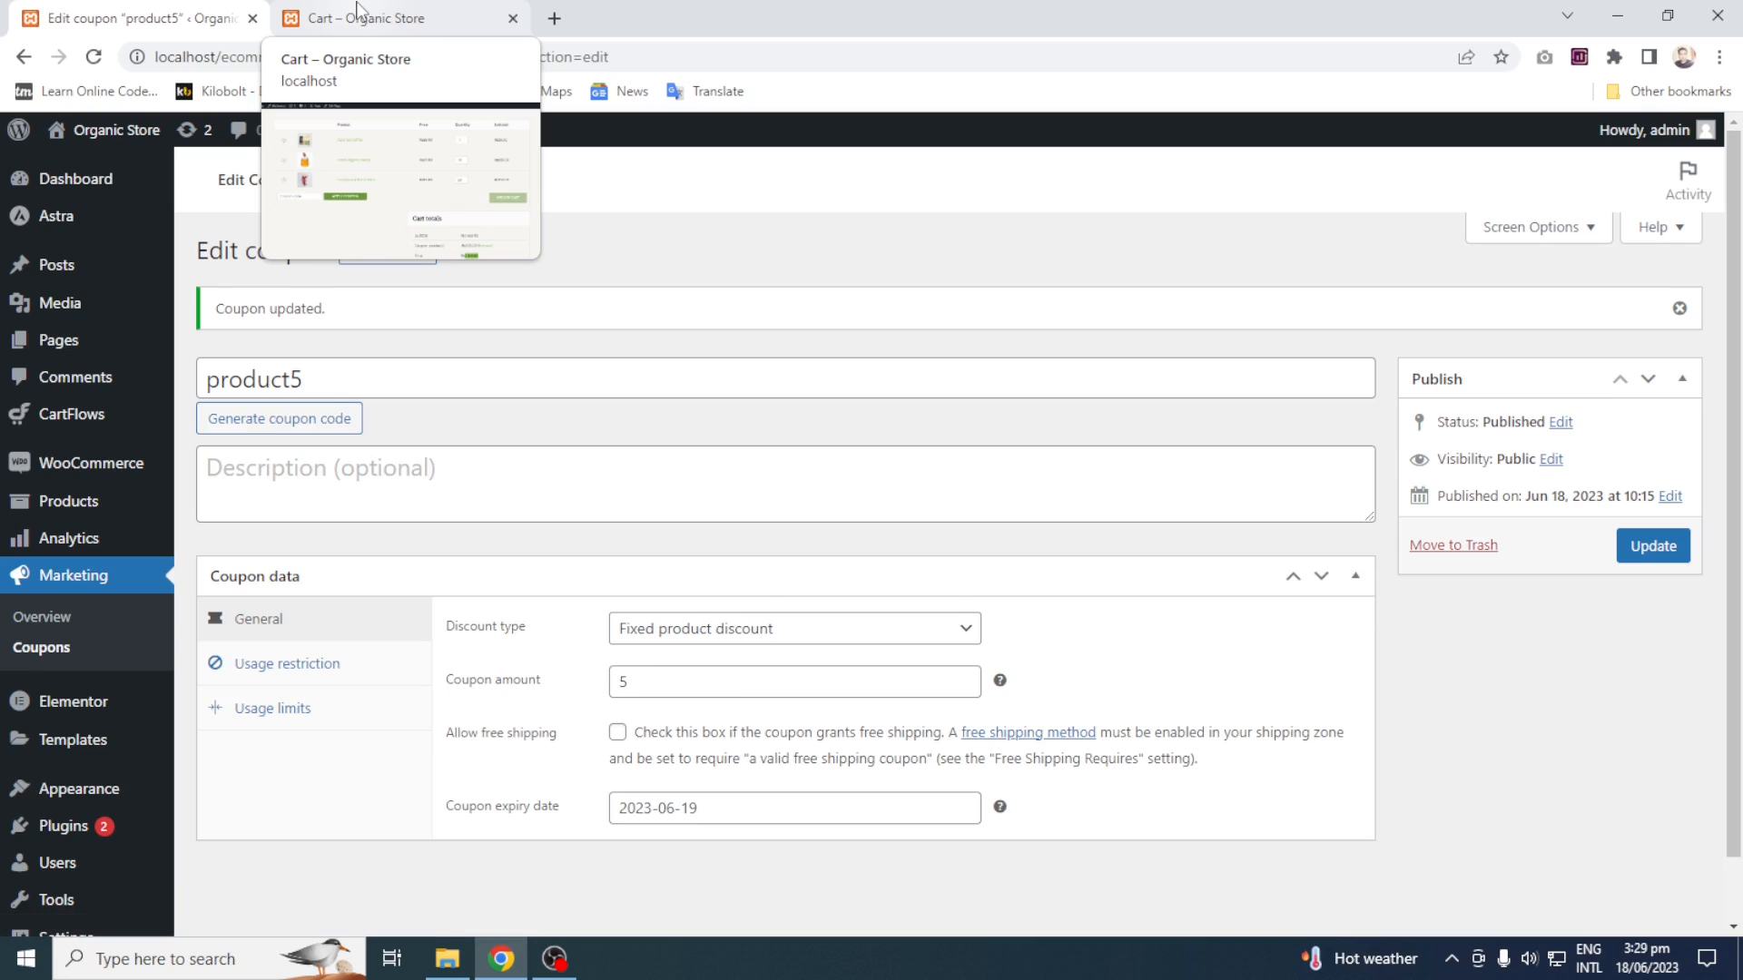
{"action": "left_click", "coordinate": [356, 11]}
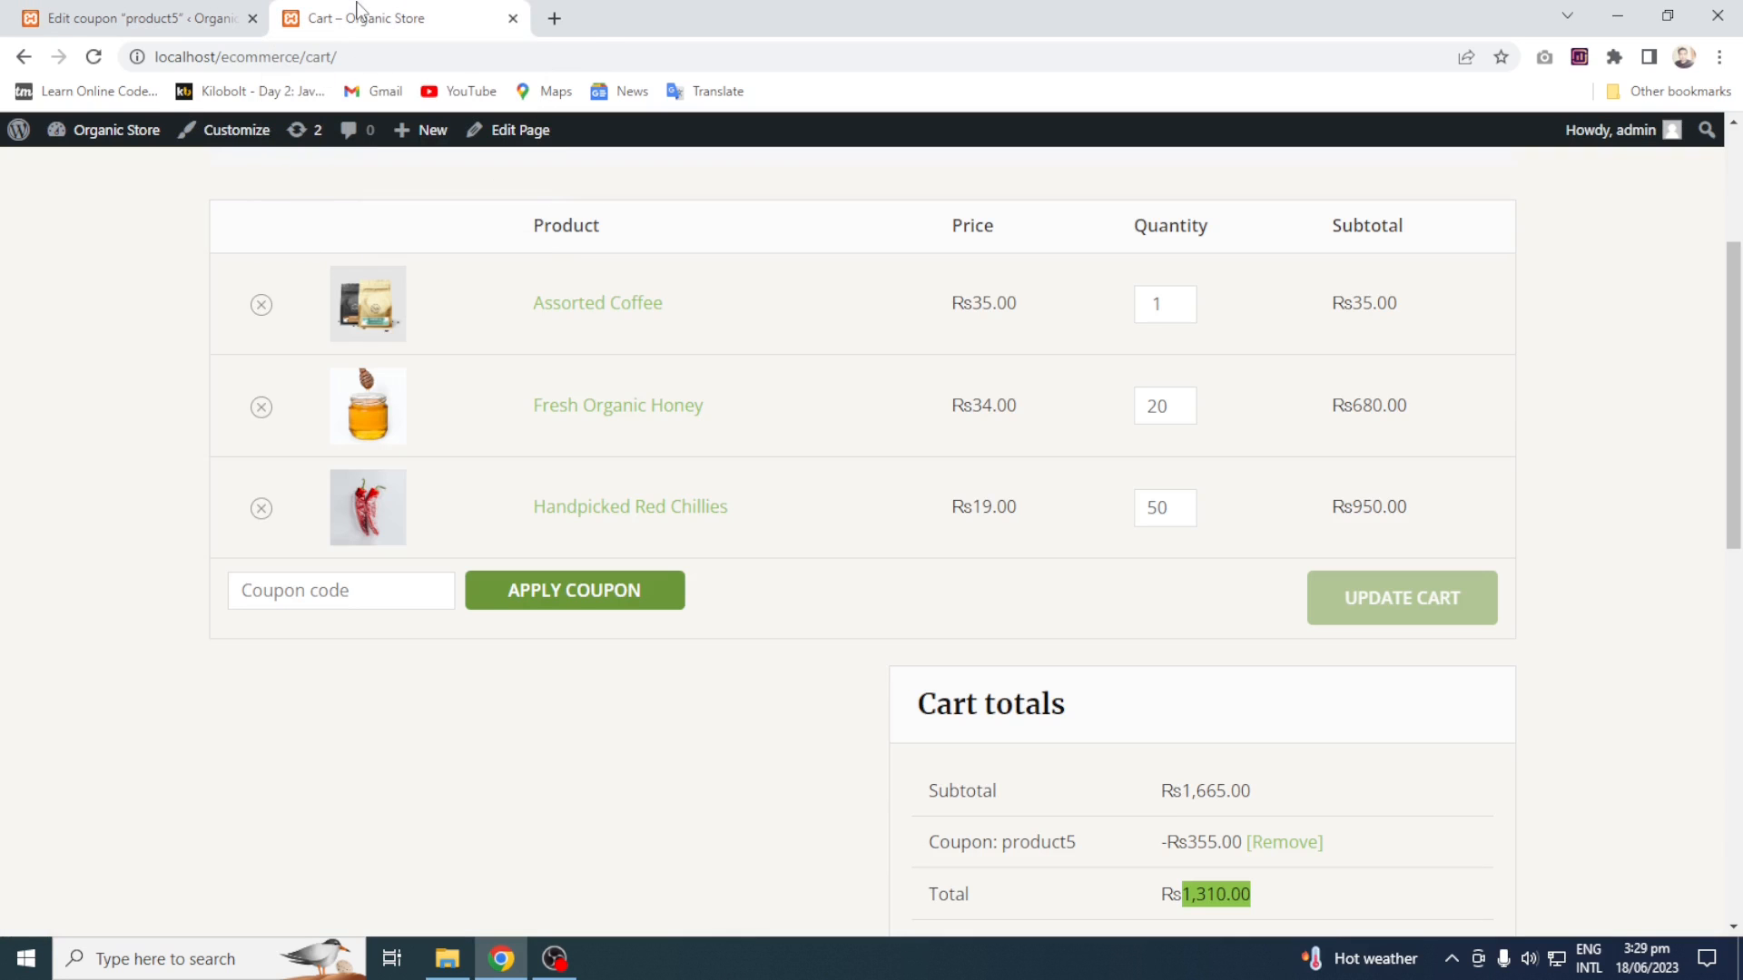
{"action": "left_click", "coordinate": [93, 56]}
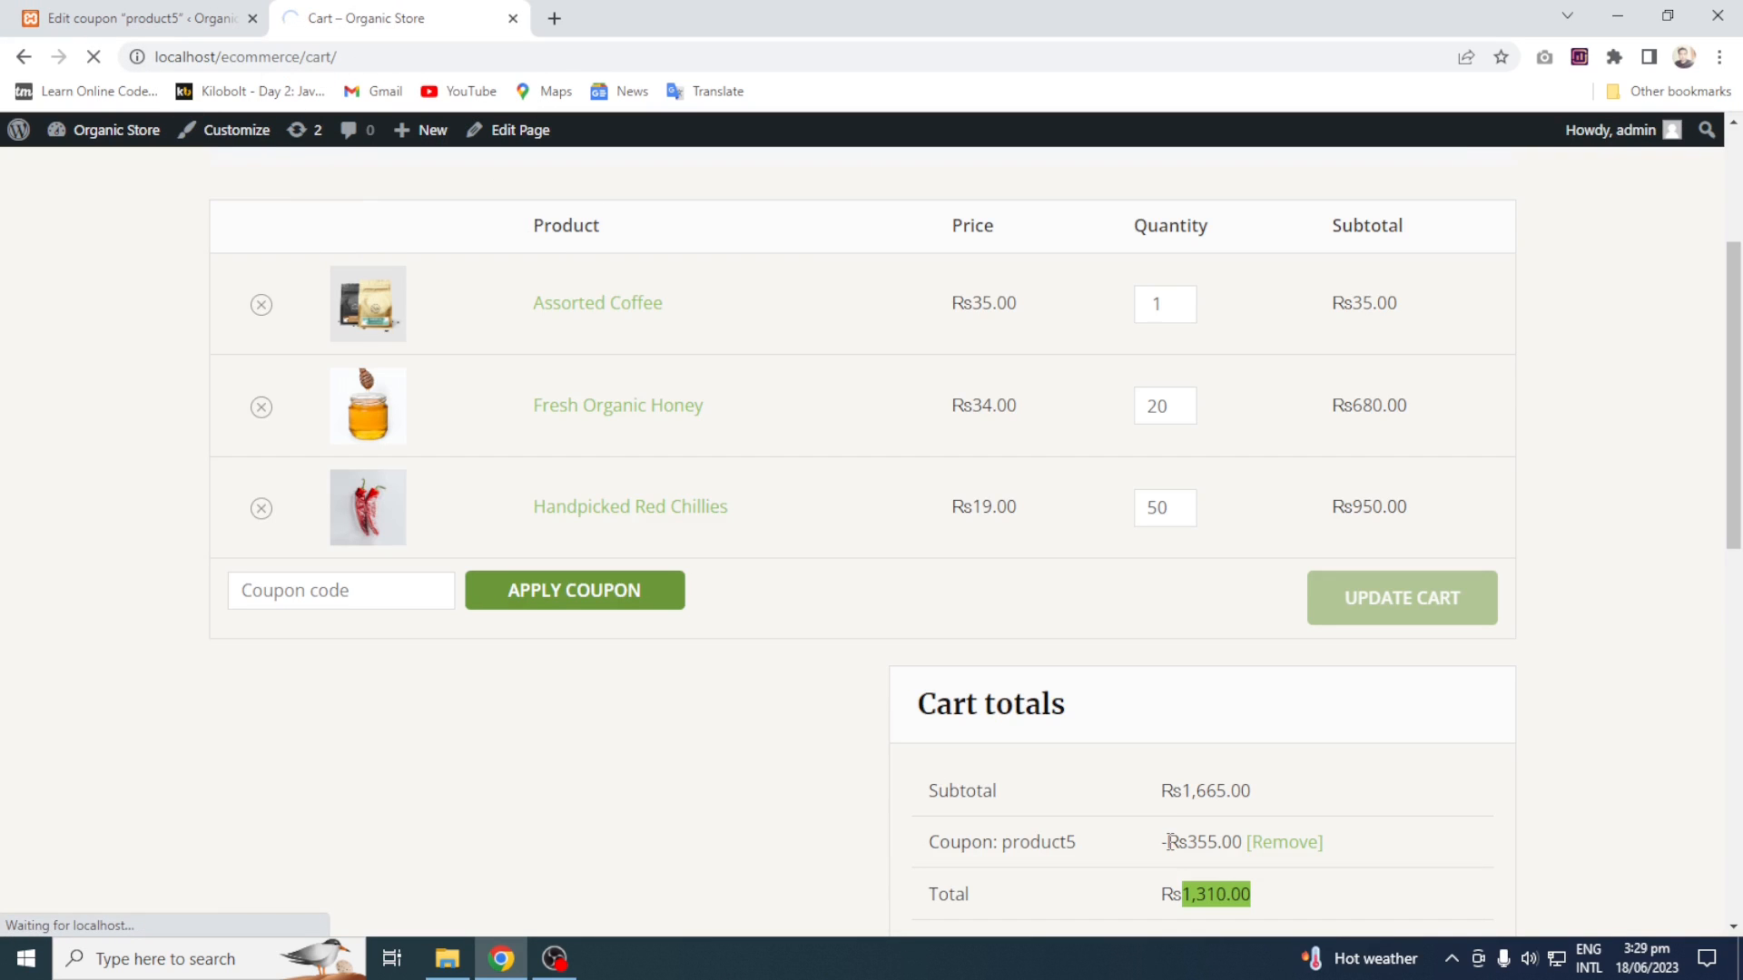
{"action": "left_click", "coordinate": [1287, 741]}
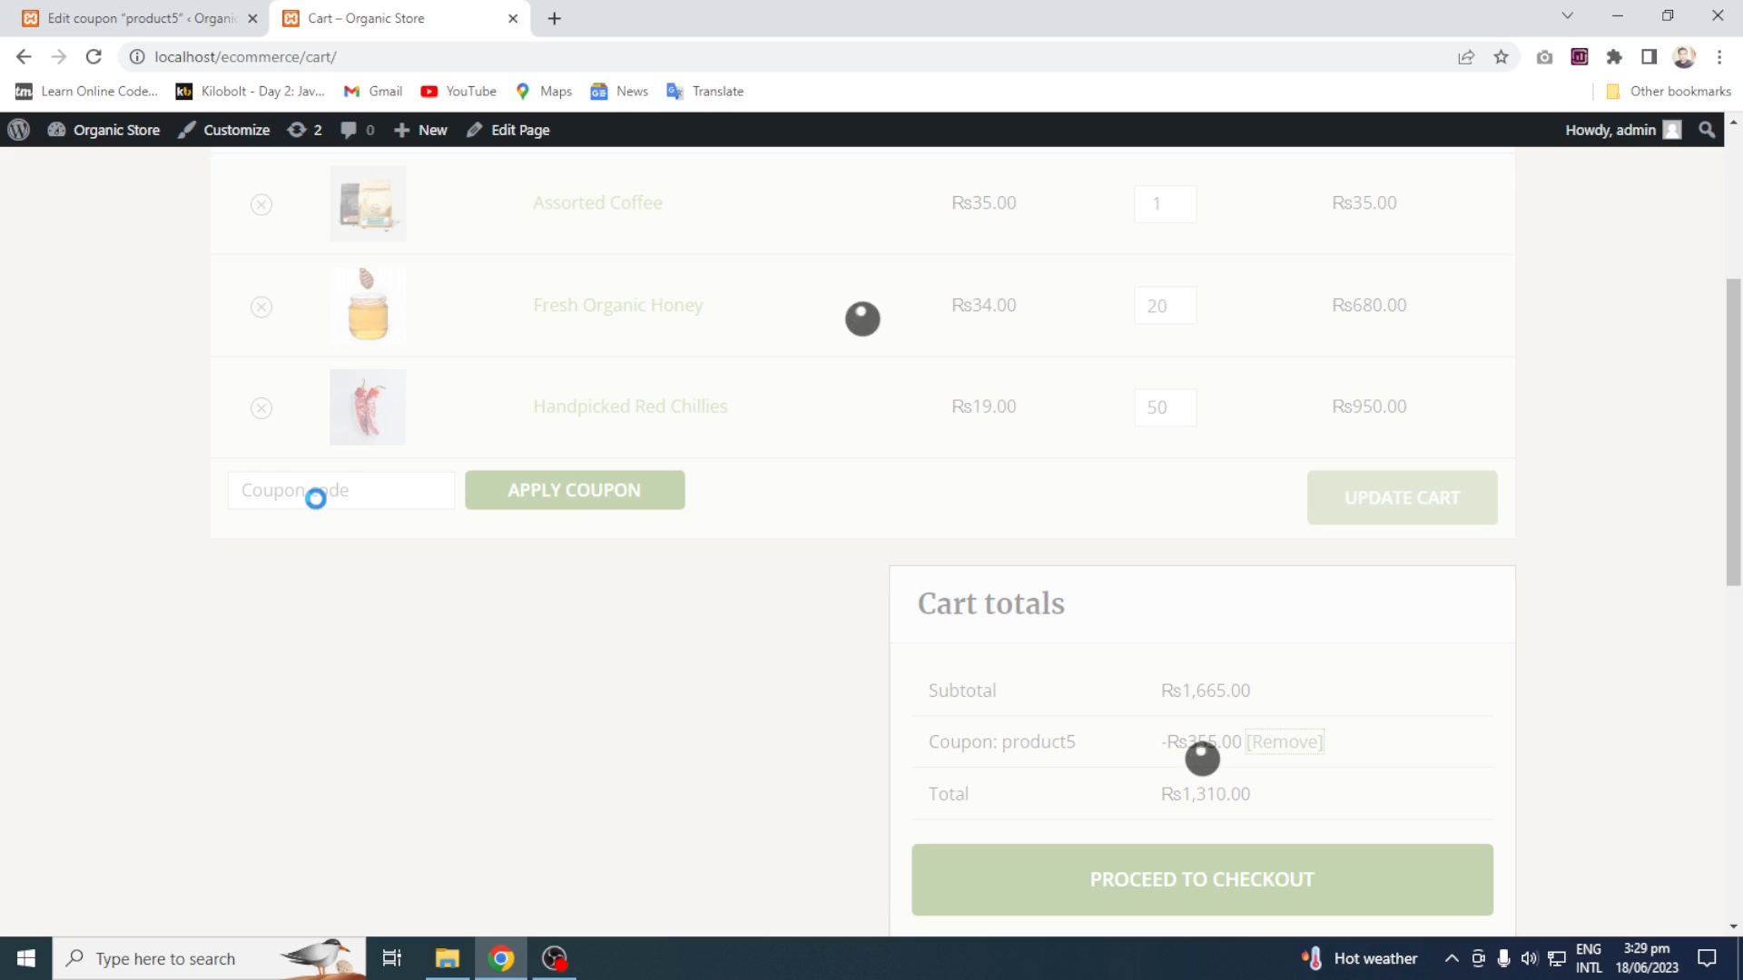
Apply the coupon code product5 to the cart and check its discount in the cart totals
{"action": "left_click", "coordinate": [305, 727]}
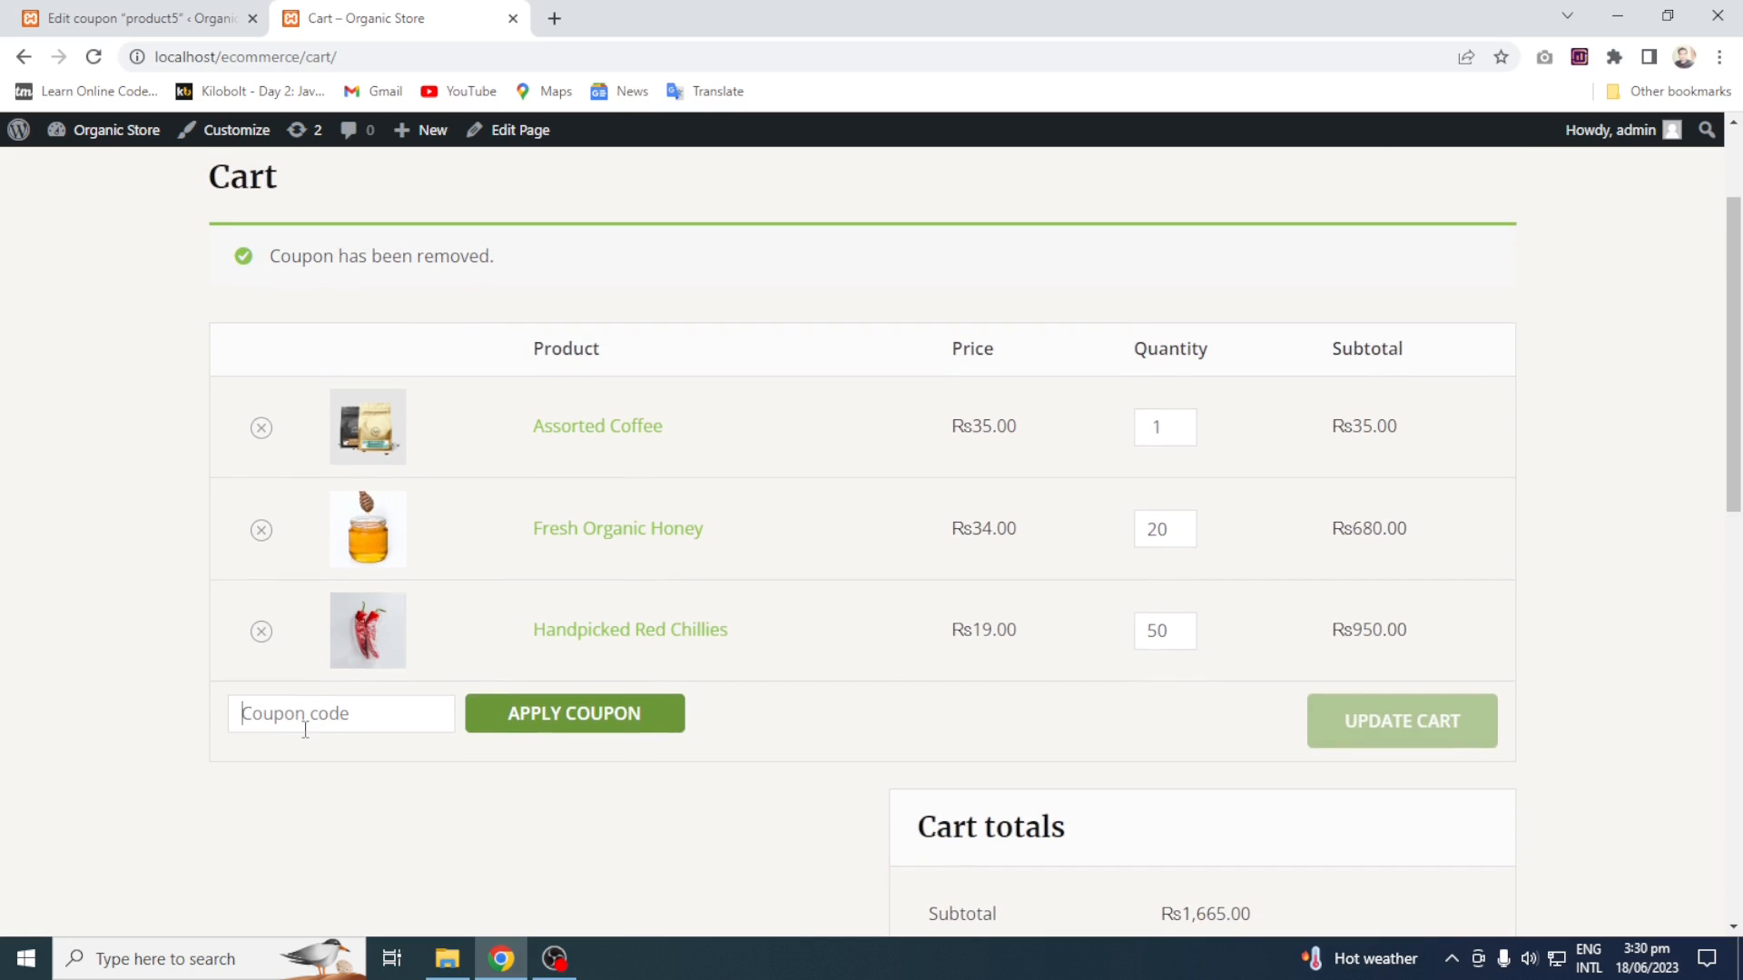
{"action": "type", "text": "product5"}
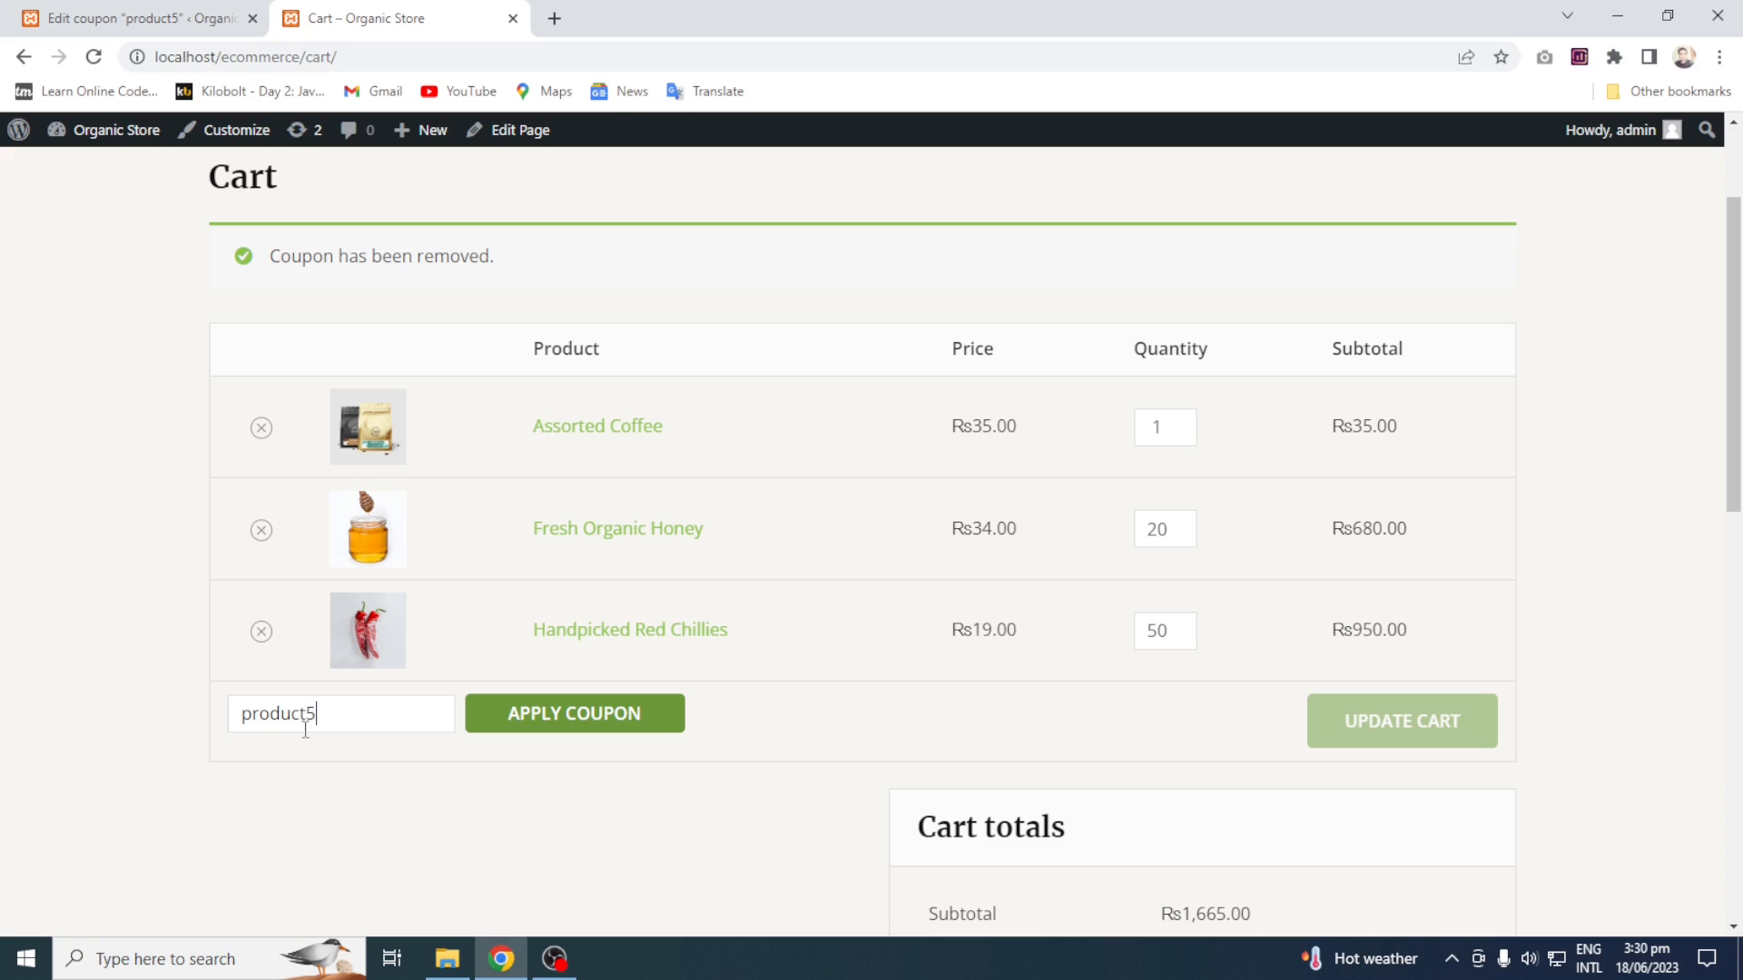
{"action": "left_click", "coordinate": [536, 718]}
{"action": "scroll", "coordinate": [1271, 618], "scroll_direction": "down", "scroll_amount": 4}
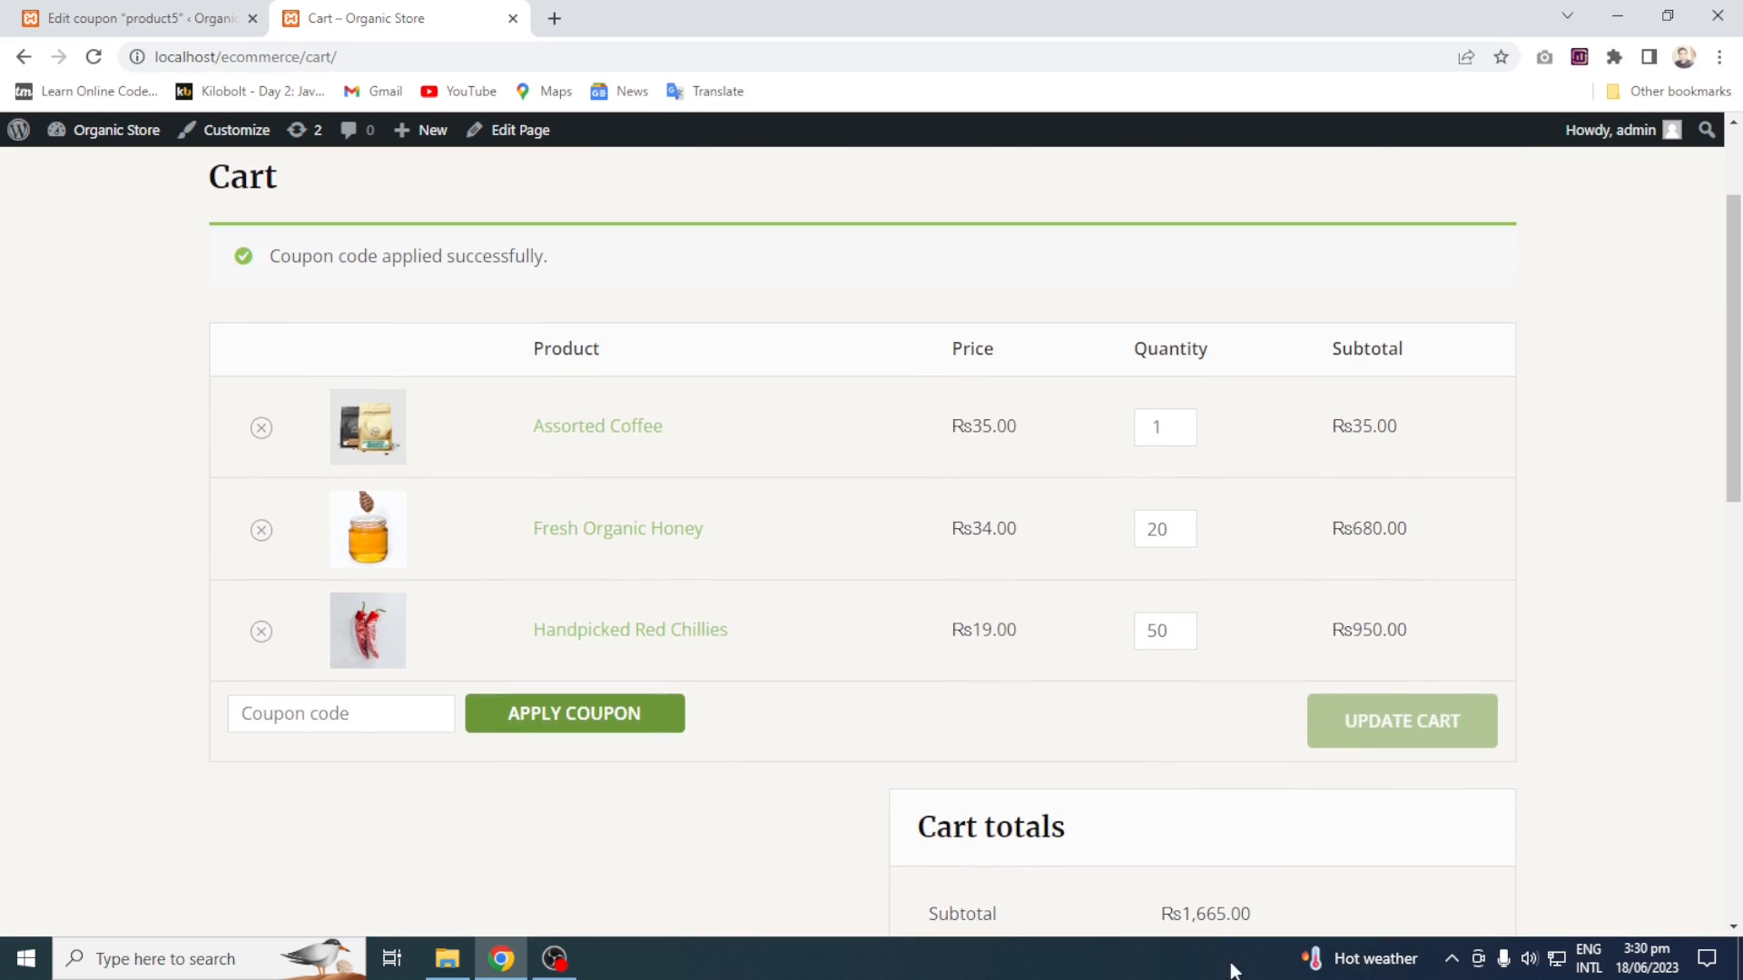
{"action": "scroll", "coordinate": [1734, 345], "scroll_direction": "down", "scroll_amount": 7}
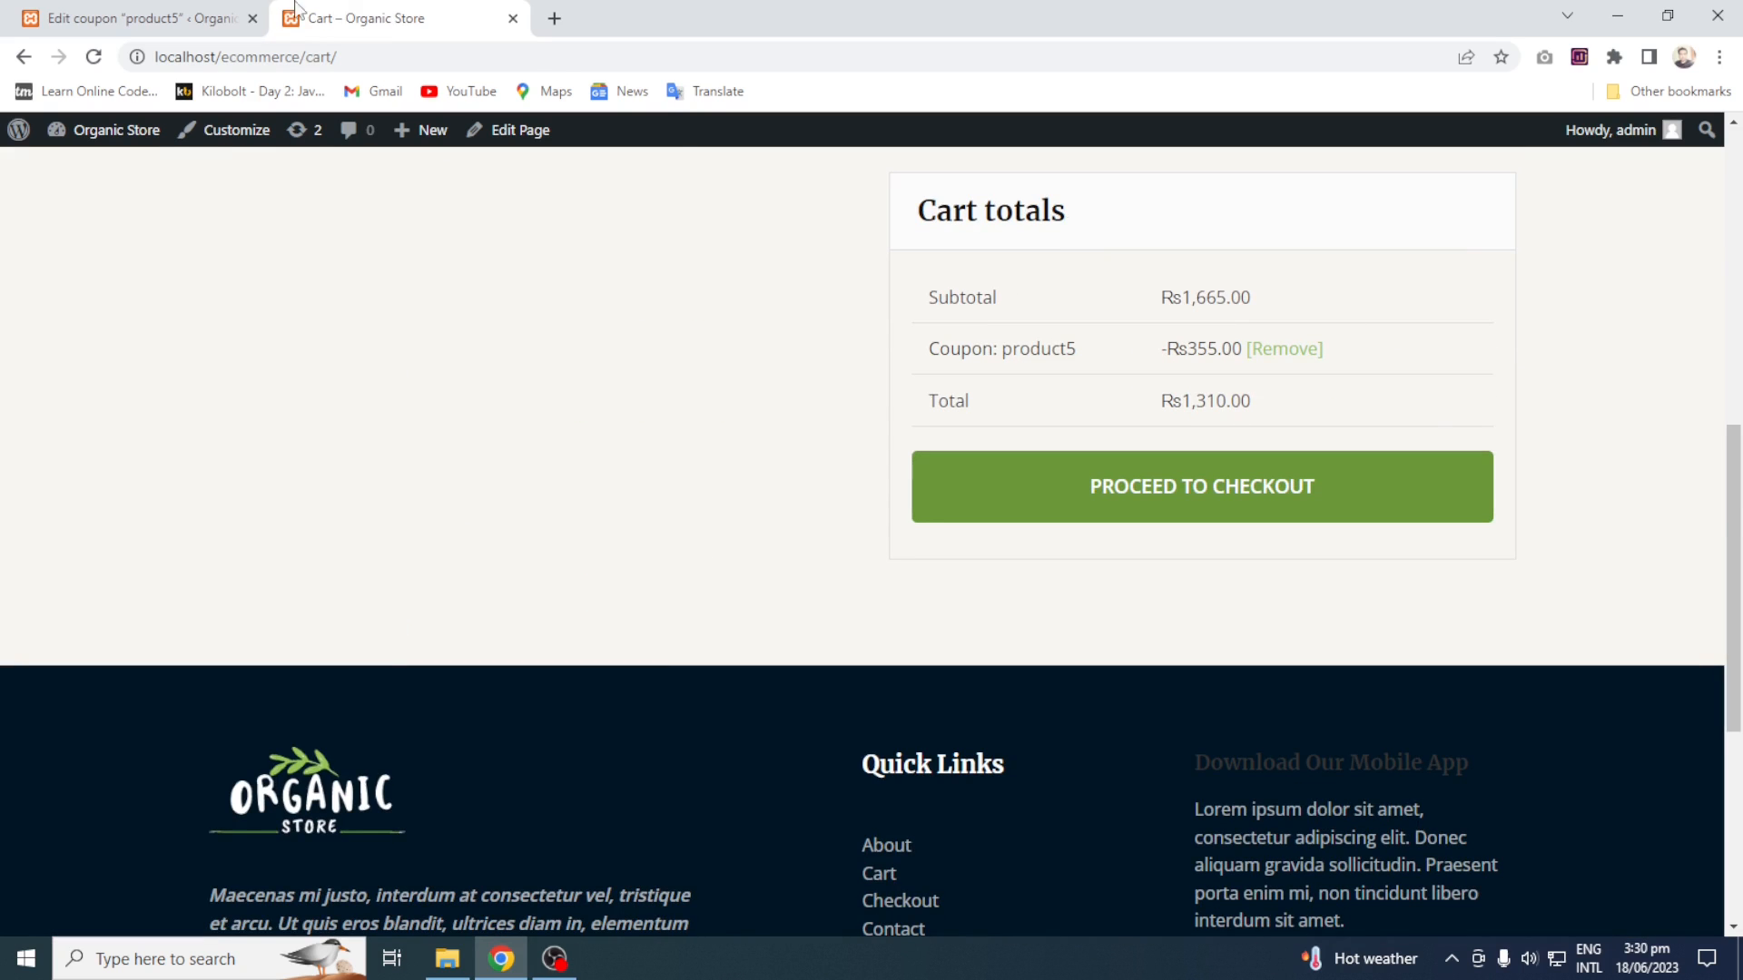
Set the product5 coupon's minimum spend to 2500 and maximum spend to 4500, and update the coupon
{"action": "left_click", "coordinate": [218, 18]}
{"action": "left_click", "coordinate": [335, 670]}
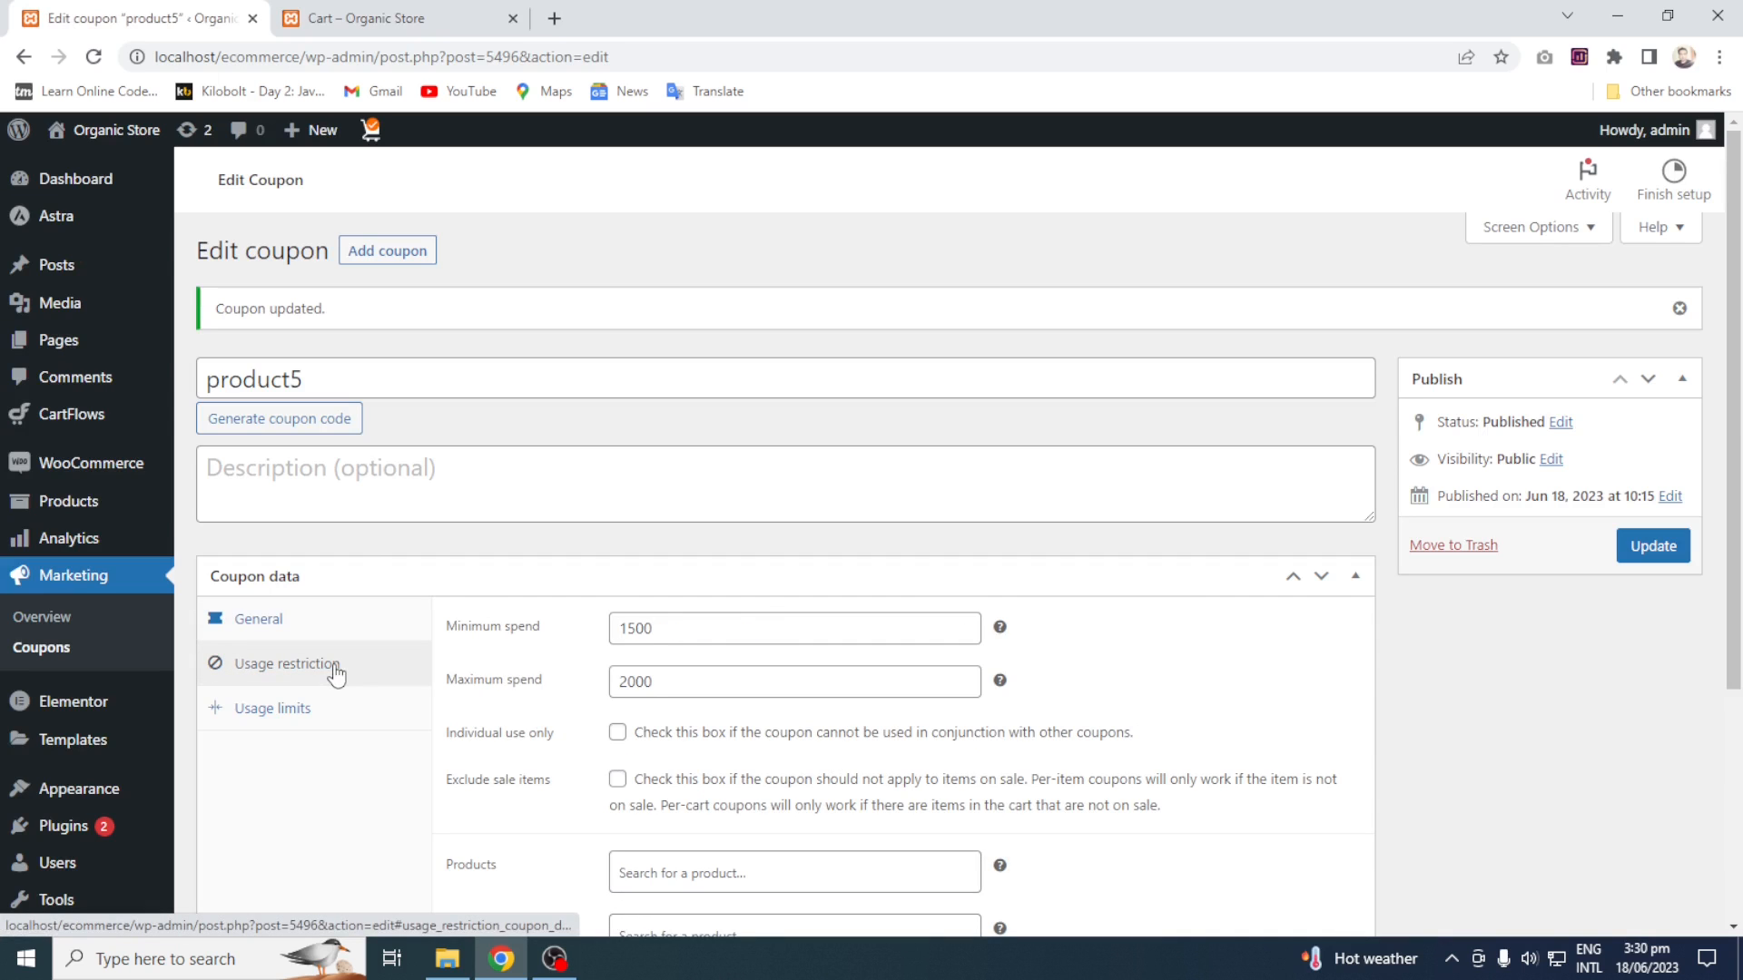
{"action": "left_click_drag", "start_coordinate": [658, 628], "coordinate": [548, 636]}
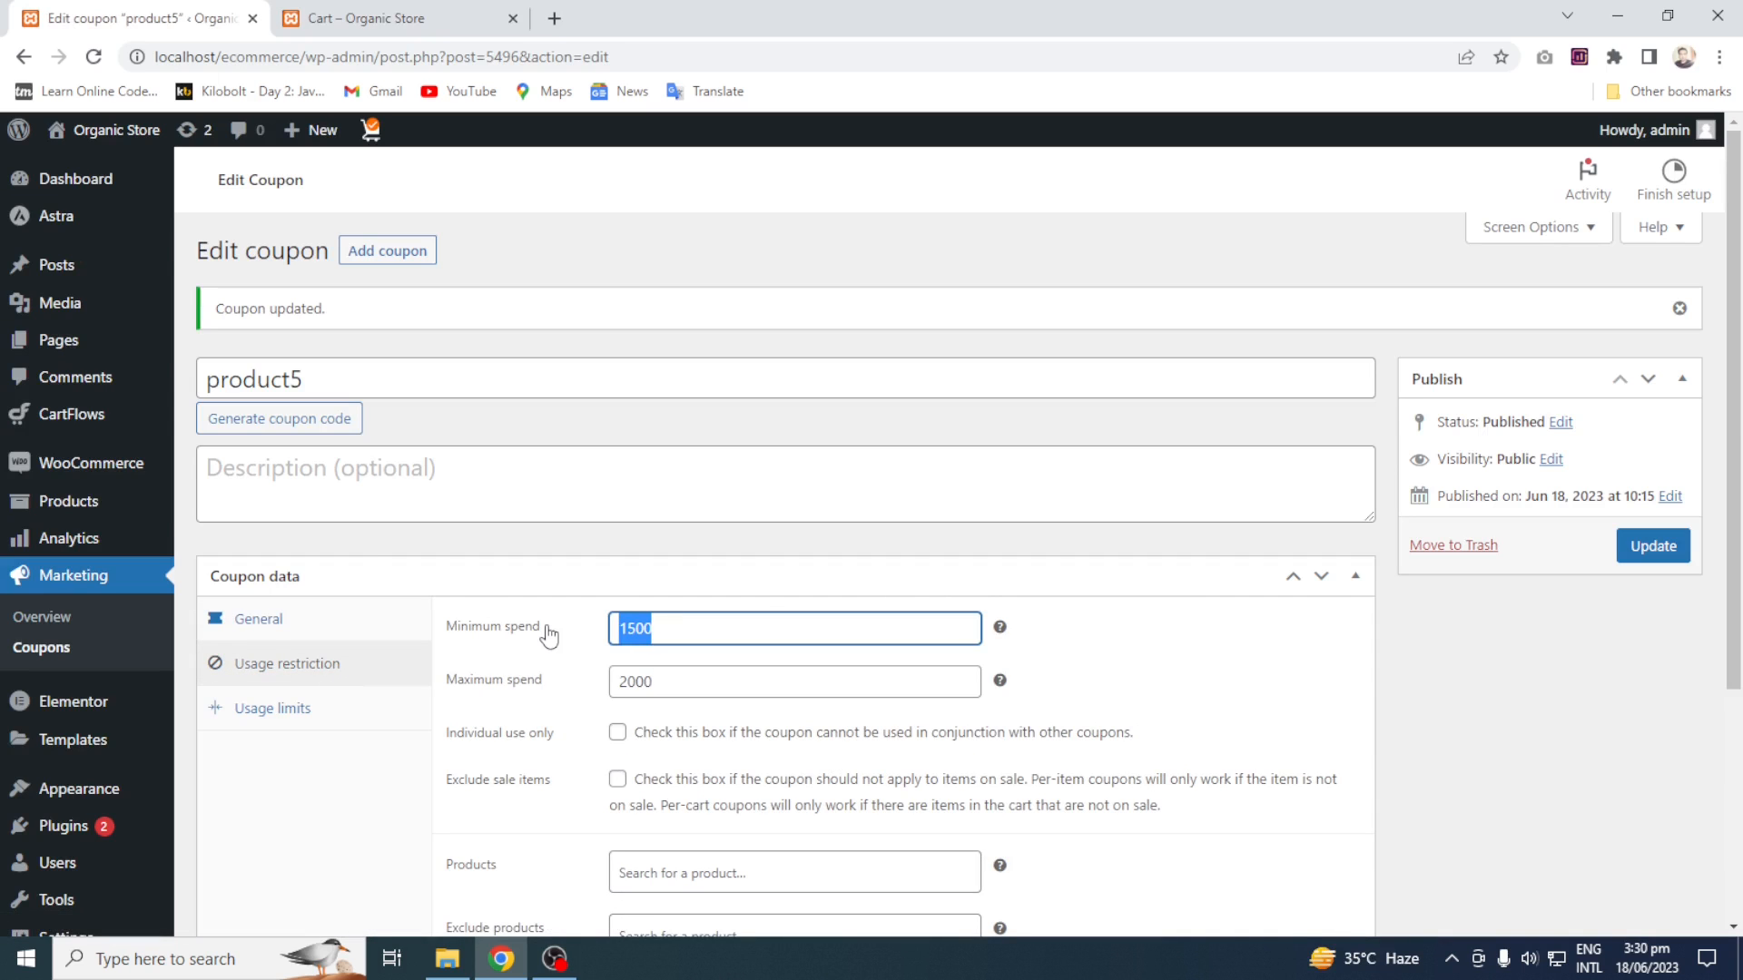
{"action": "type", "text": "2500"}
{"action": "left_click_drag", "start_coordinate": [682, 674], "coordinate": [576, 703]}
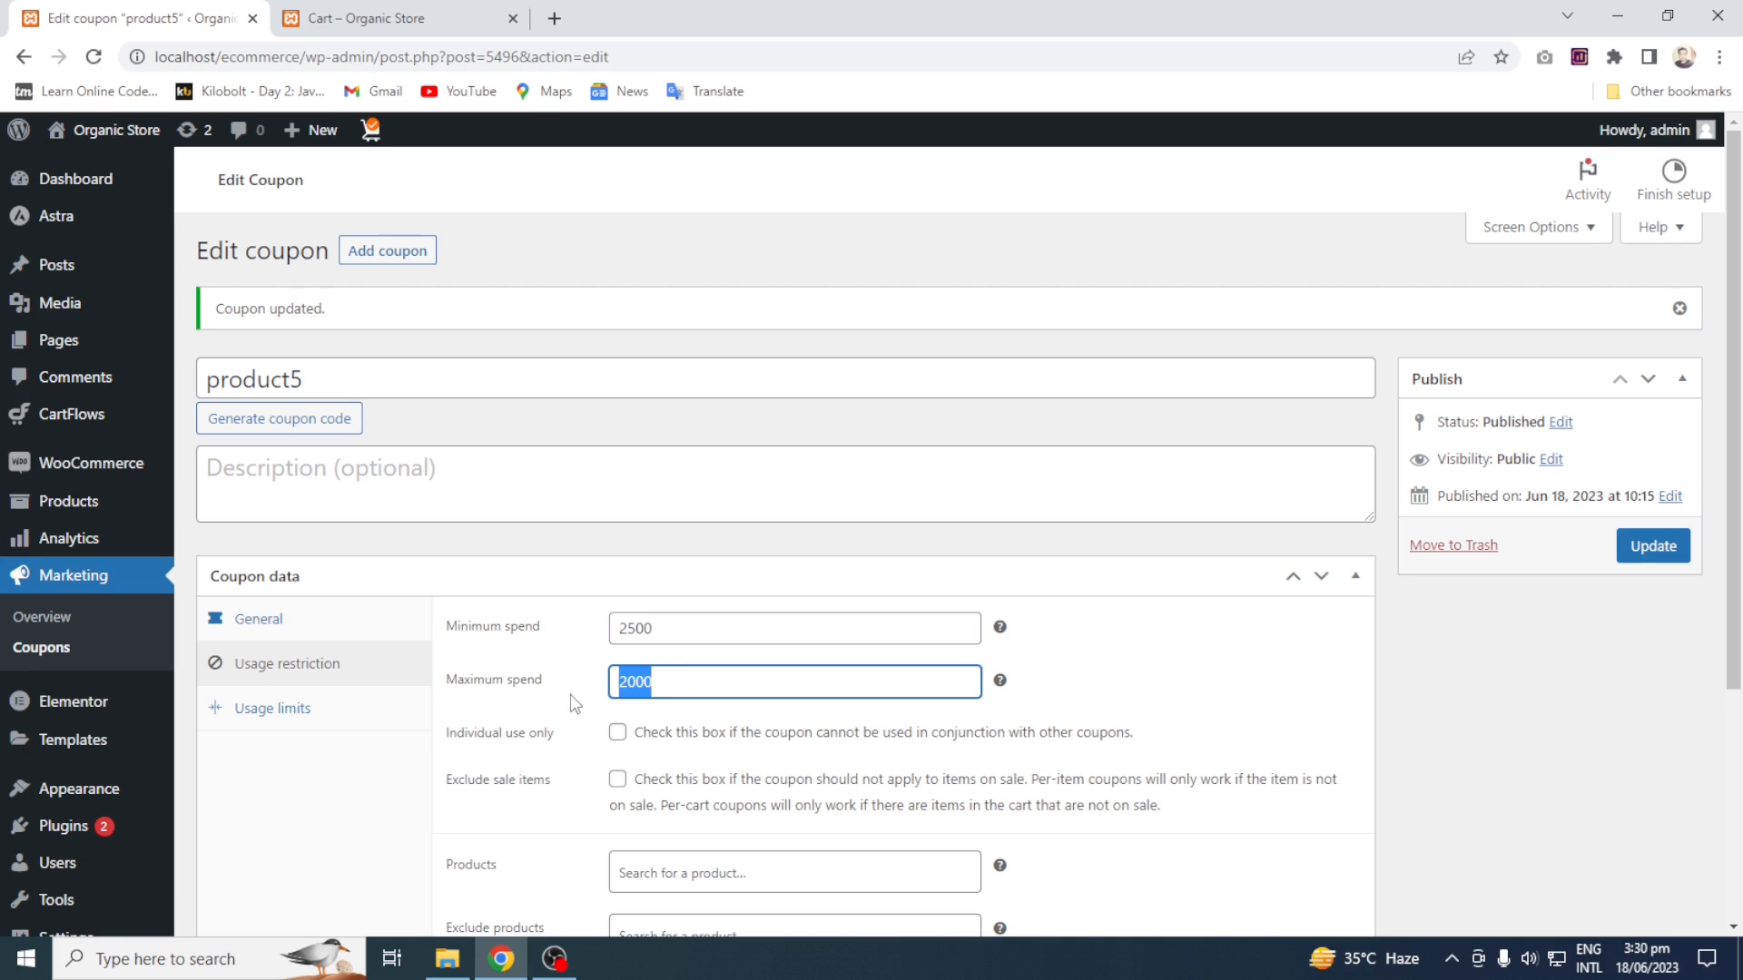
{"action": "type", "text": "4500"}
{"action": "left_click", "coordinate": [1643, 546]}
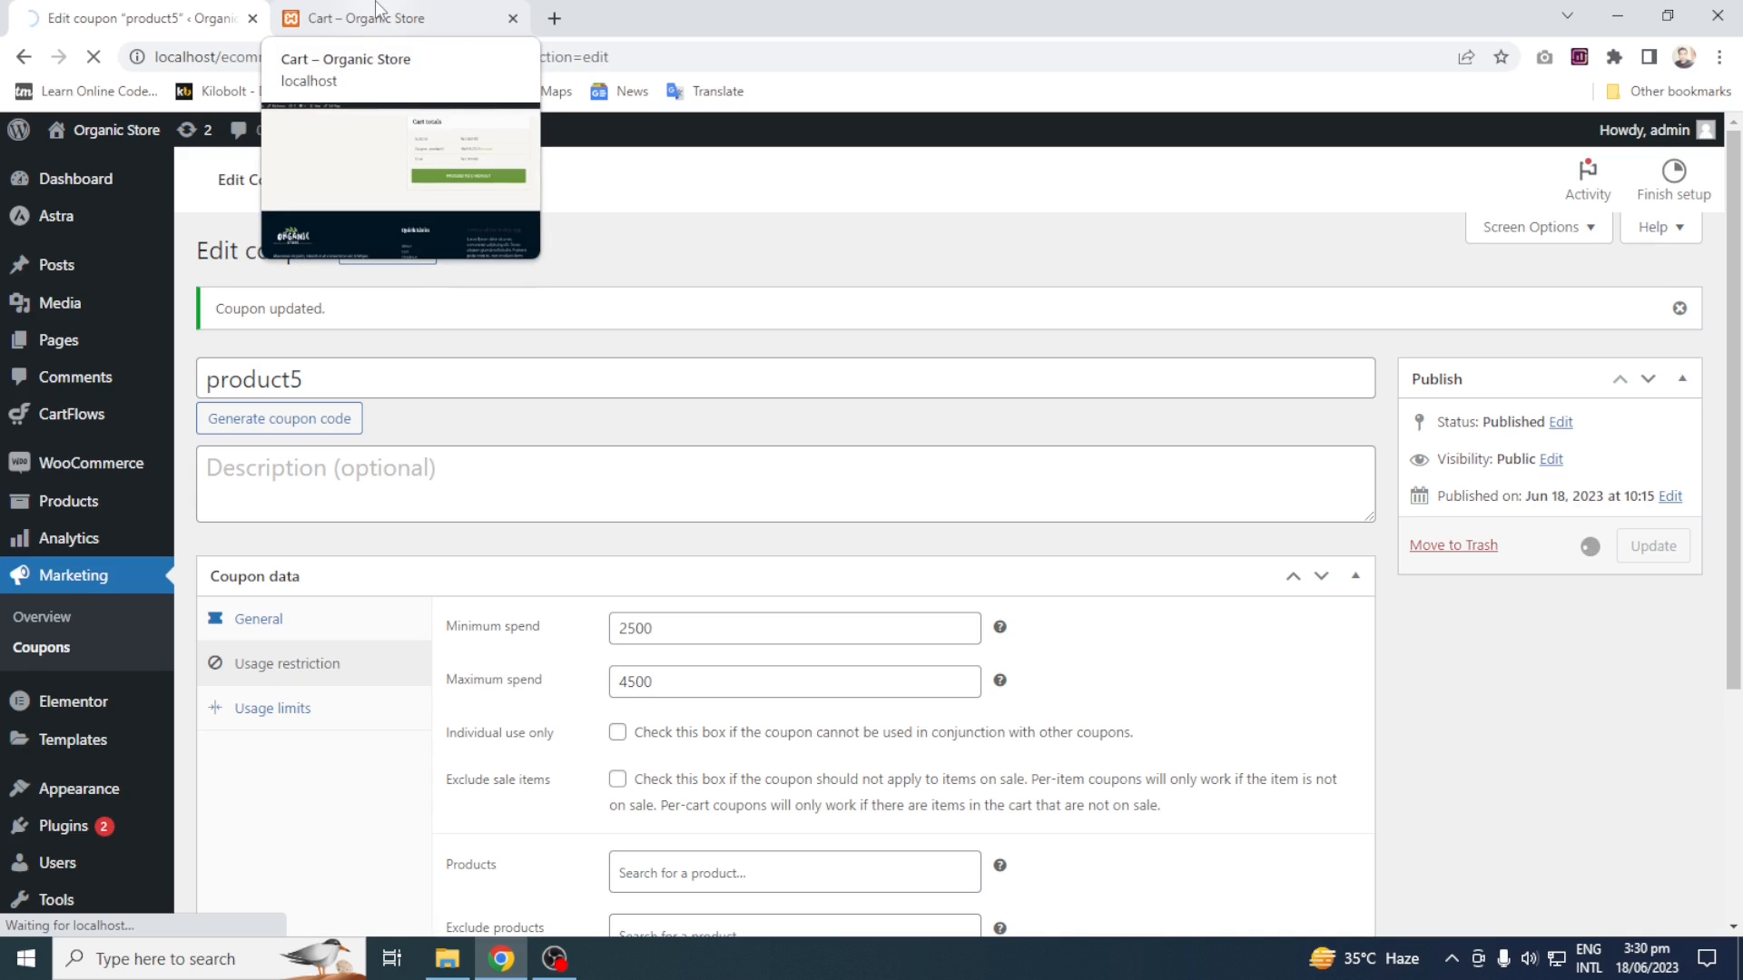
Remove the product5 coupon from the storefront cart and try to apply the code product5 again
{"action": "left_click", "coordinate": [377, 17]}
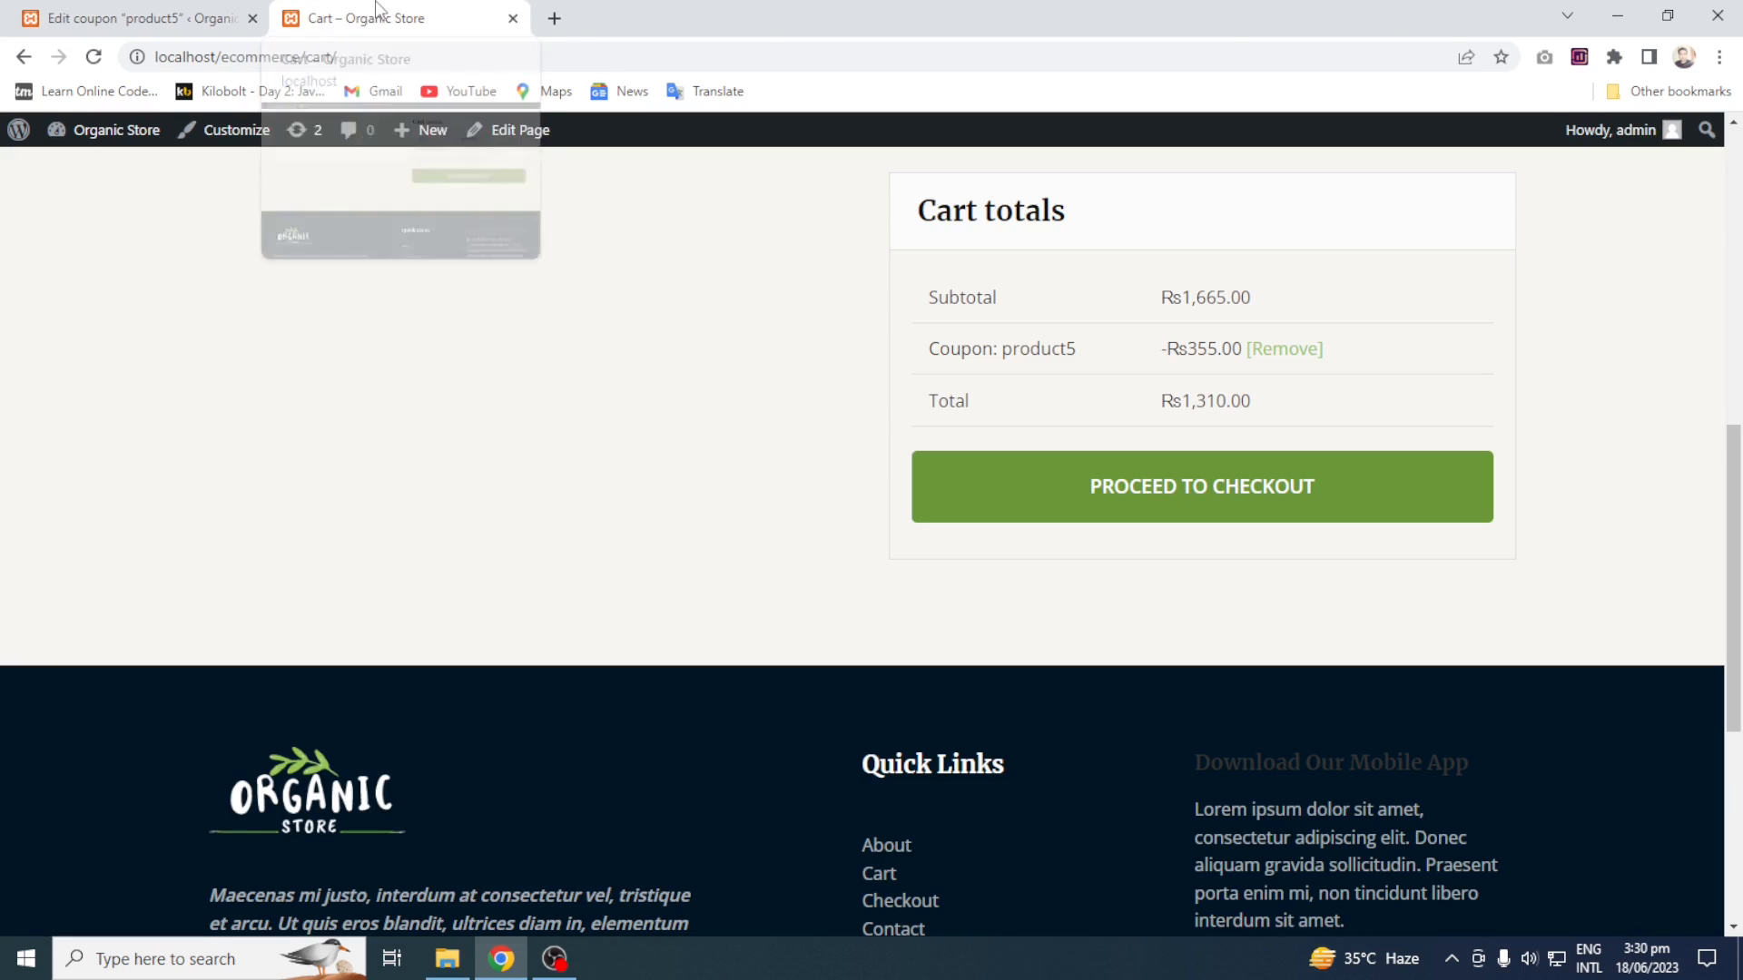
{"action": "left_click", "coordinate": [1300, 350]}
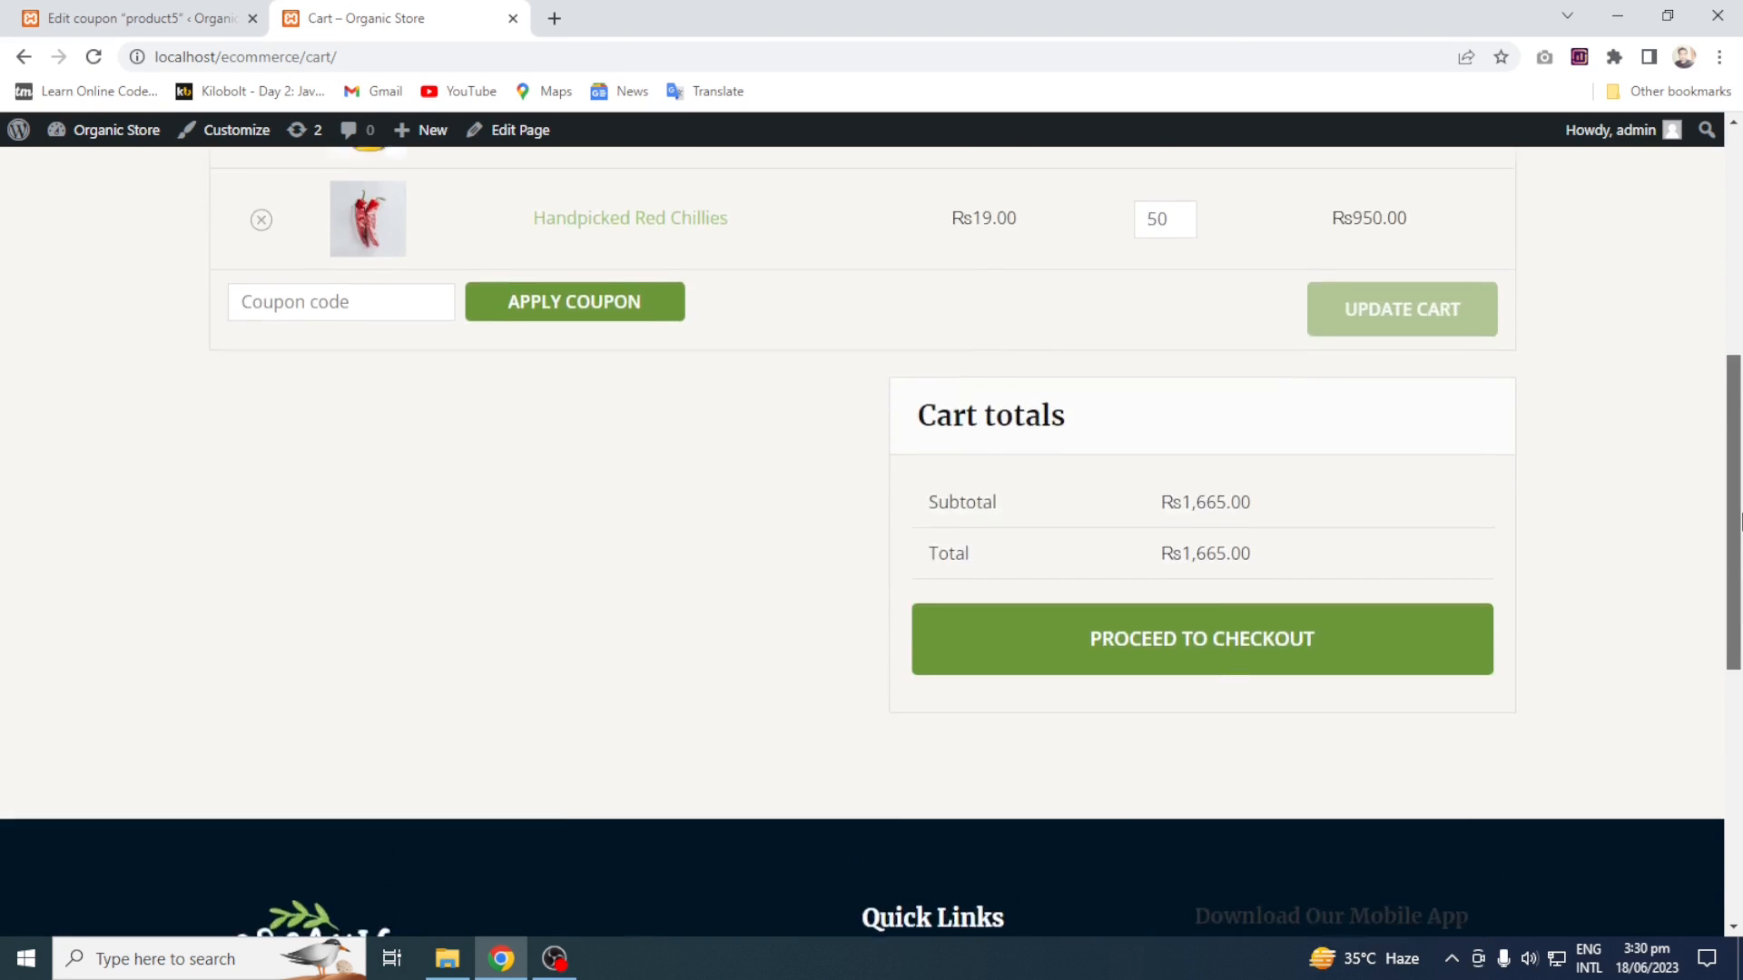
{"action": "left_click", "coordinate": [319, 717]}
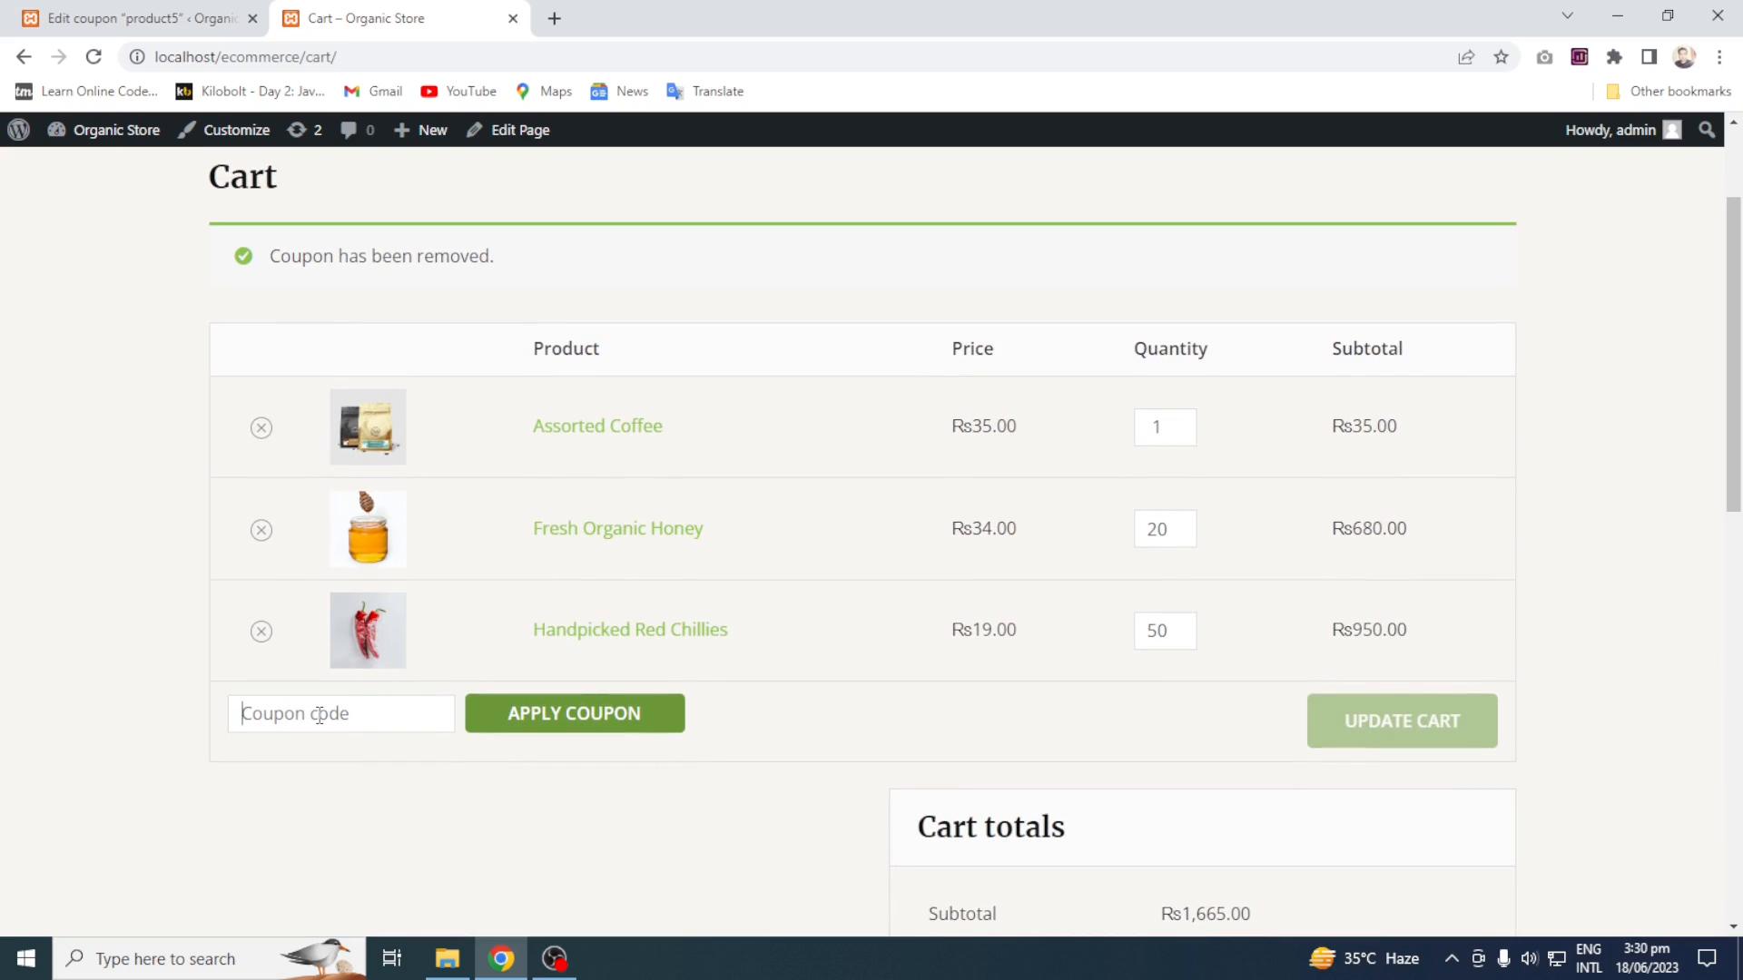
{"action": "type", "text": "product5"}
{"action": "left_click", "coordinate": [564, 726]}
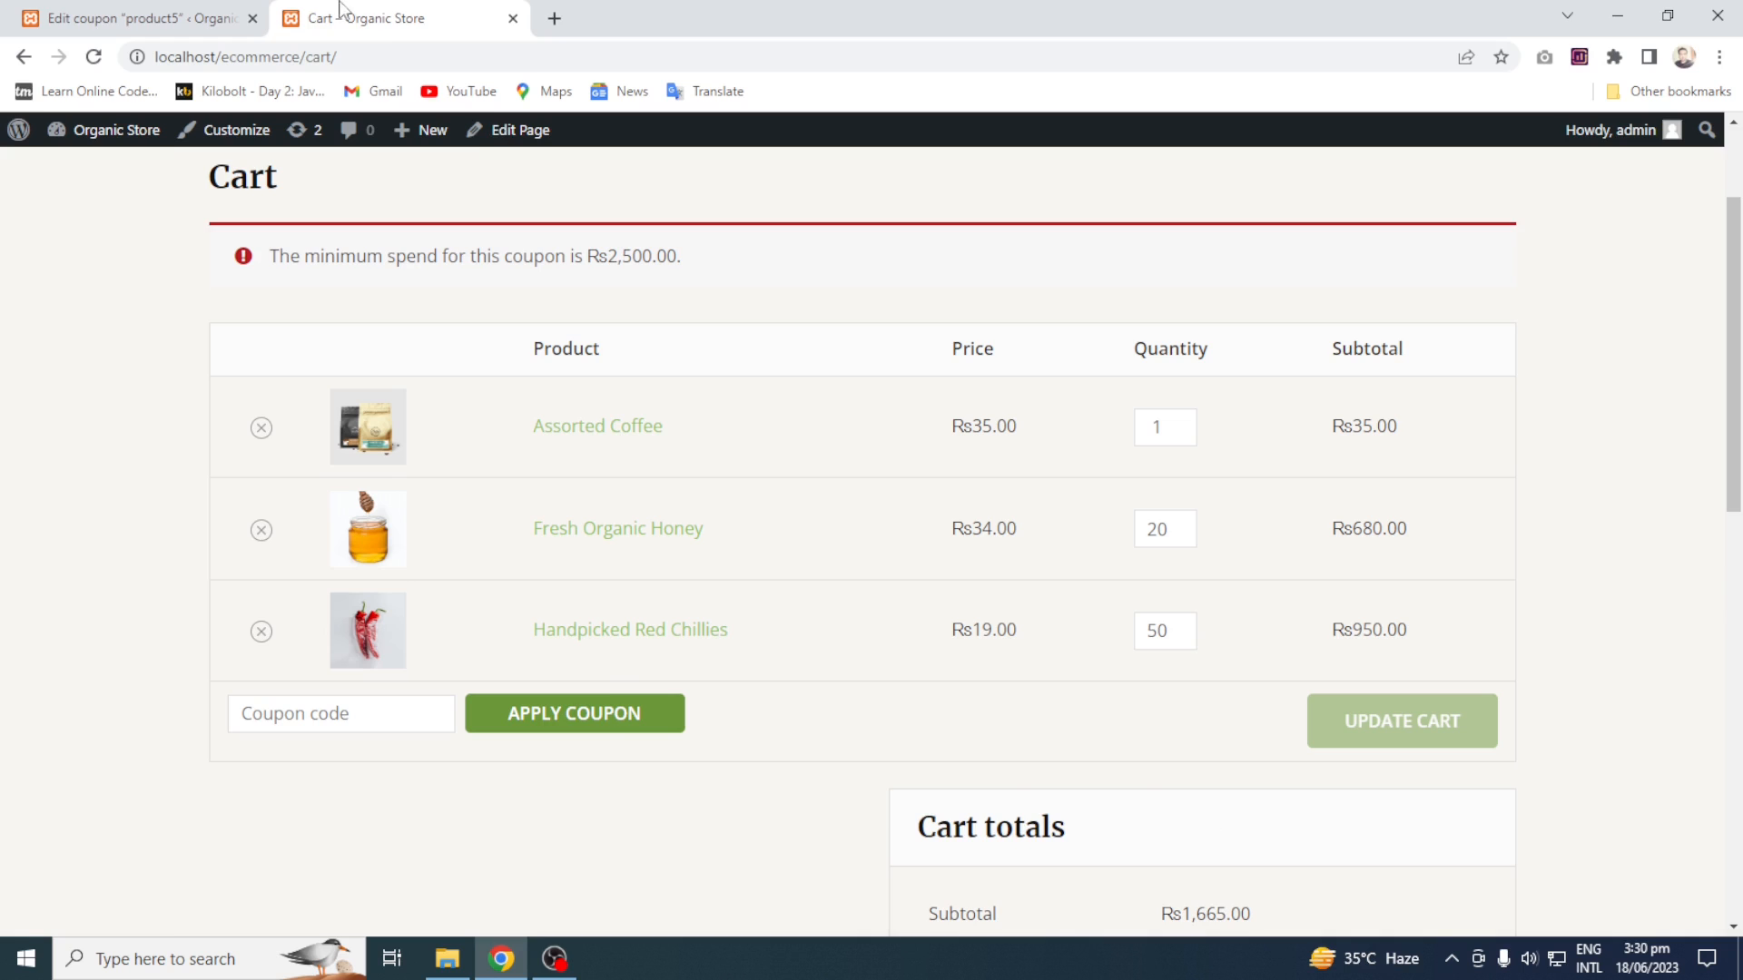
Examine the product5 coupon's usage restrictions, including the included and excluded products, the product category choices and the allowed emails
{"action": "left_click", "coordinate": [224, 13]}
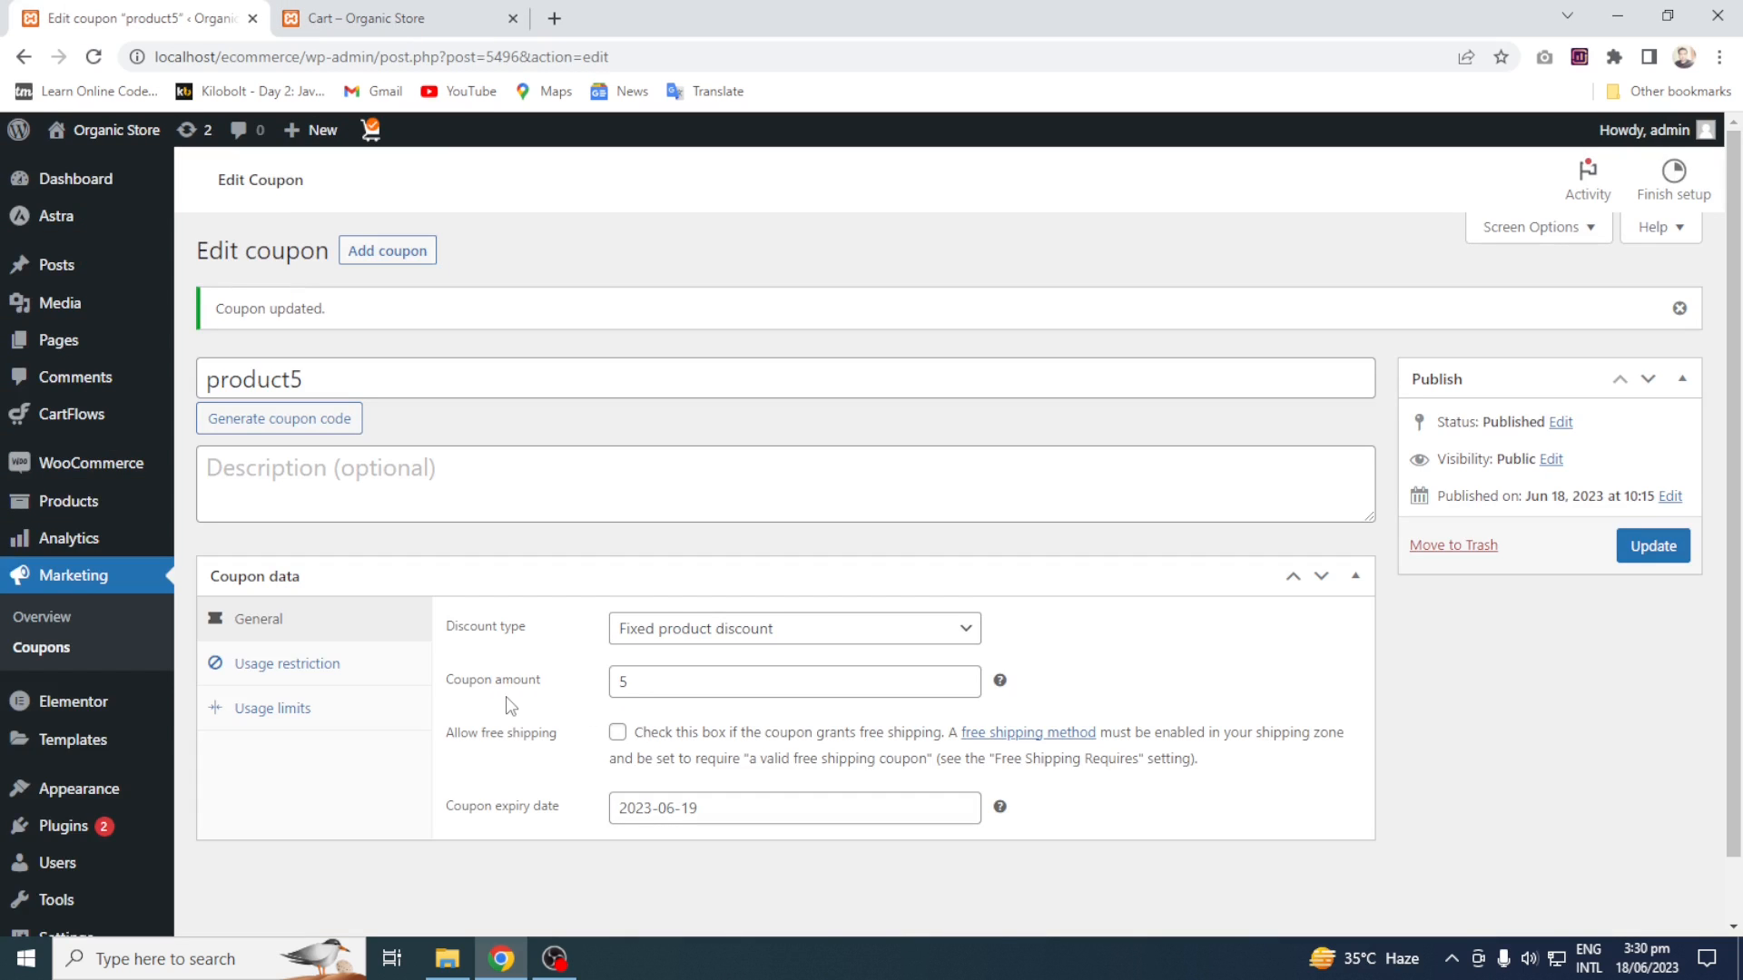
{"action": "left_click", "coordinate": [335, 667]}
{"action": "scroll", "coordinate": [1739, 468], "scroll_direction": "down", "scroll_amount": 2}
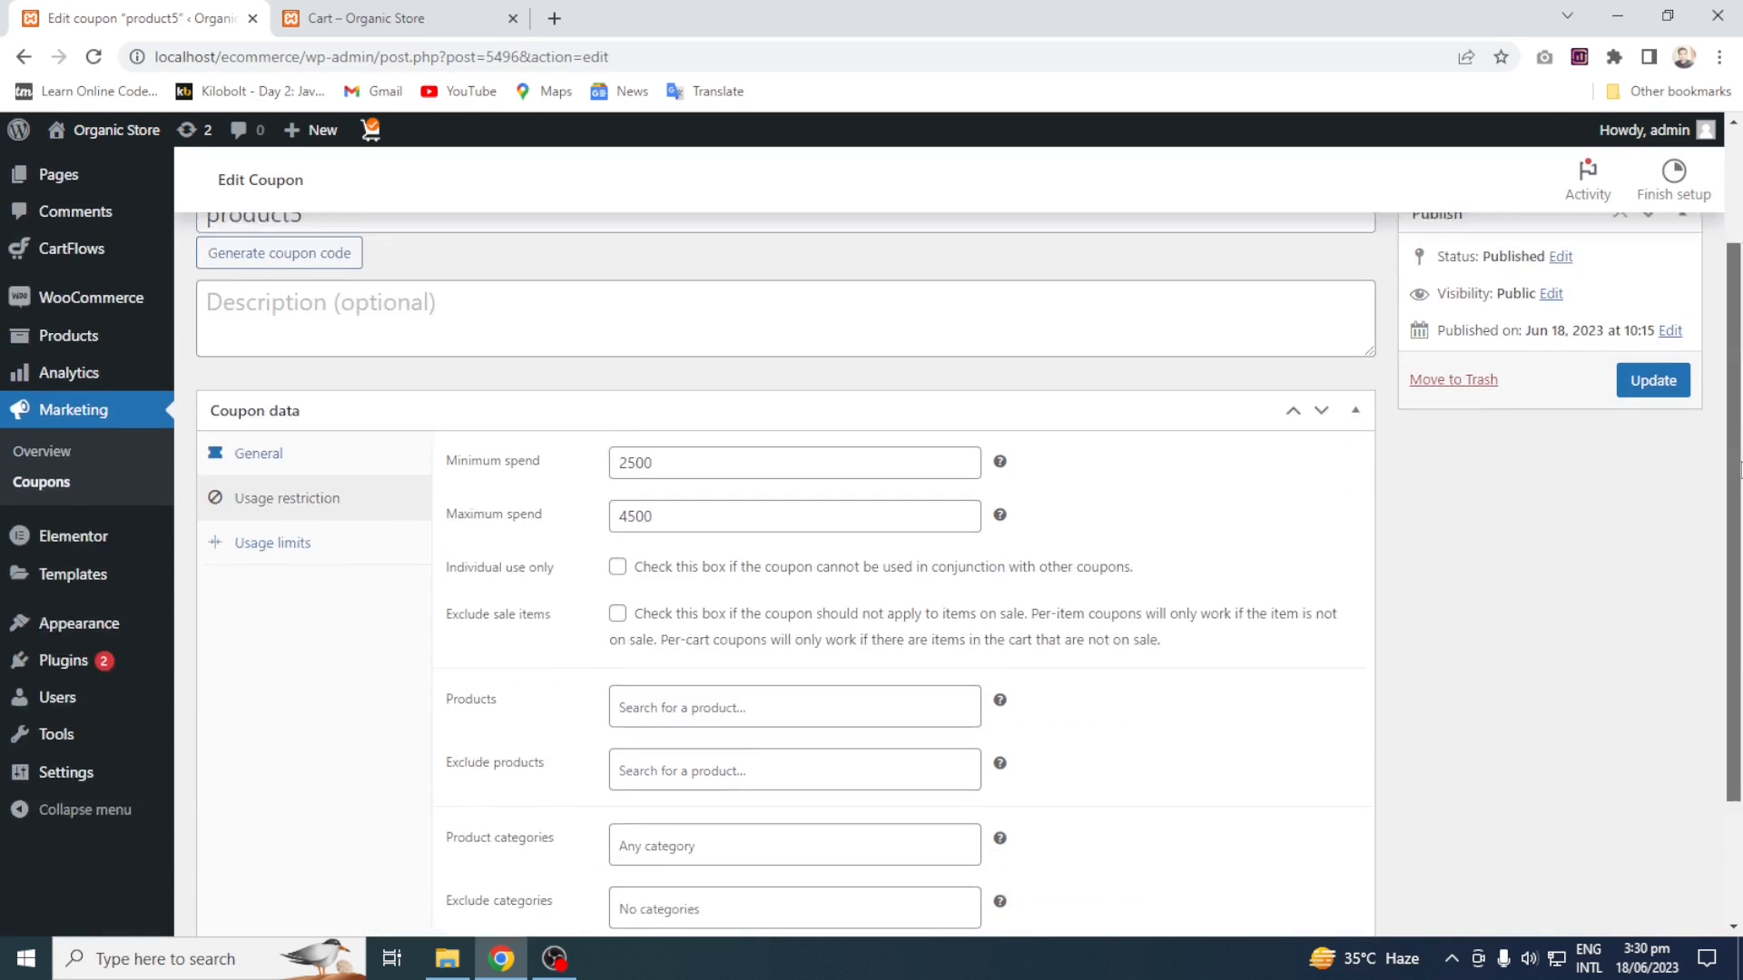
{"action": "scroll", "coordinate": [1740, 469], "scroll_direction": "down", "scroll_amount": 1}
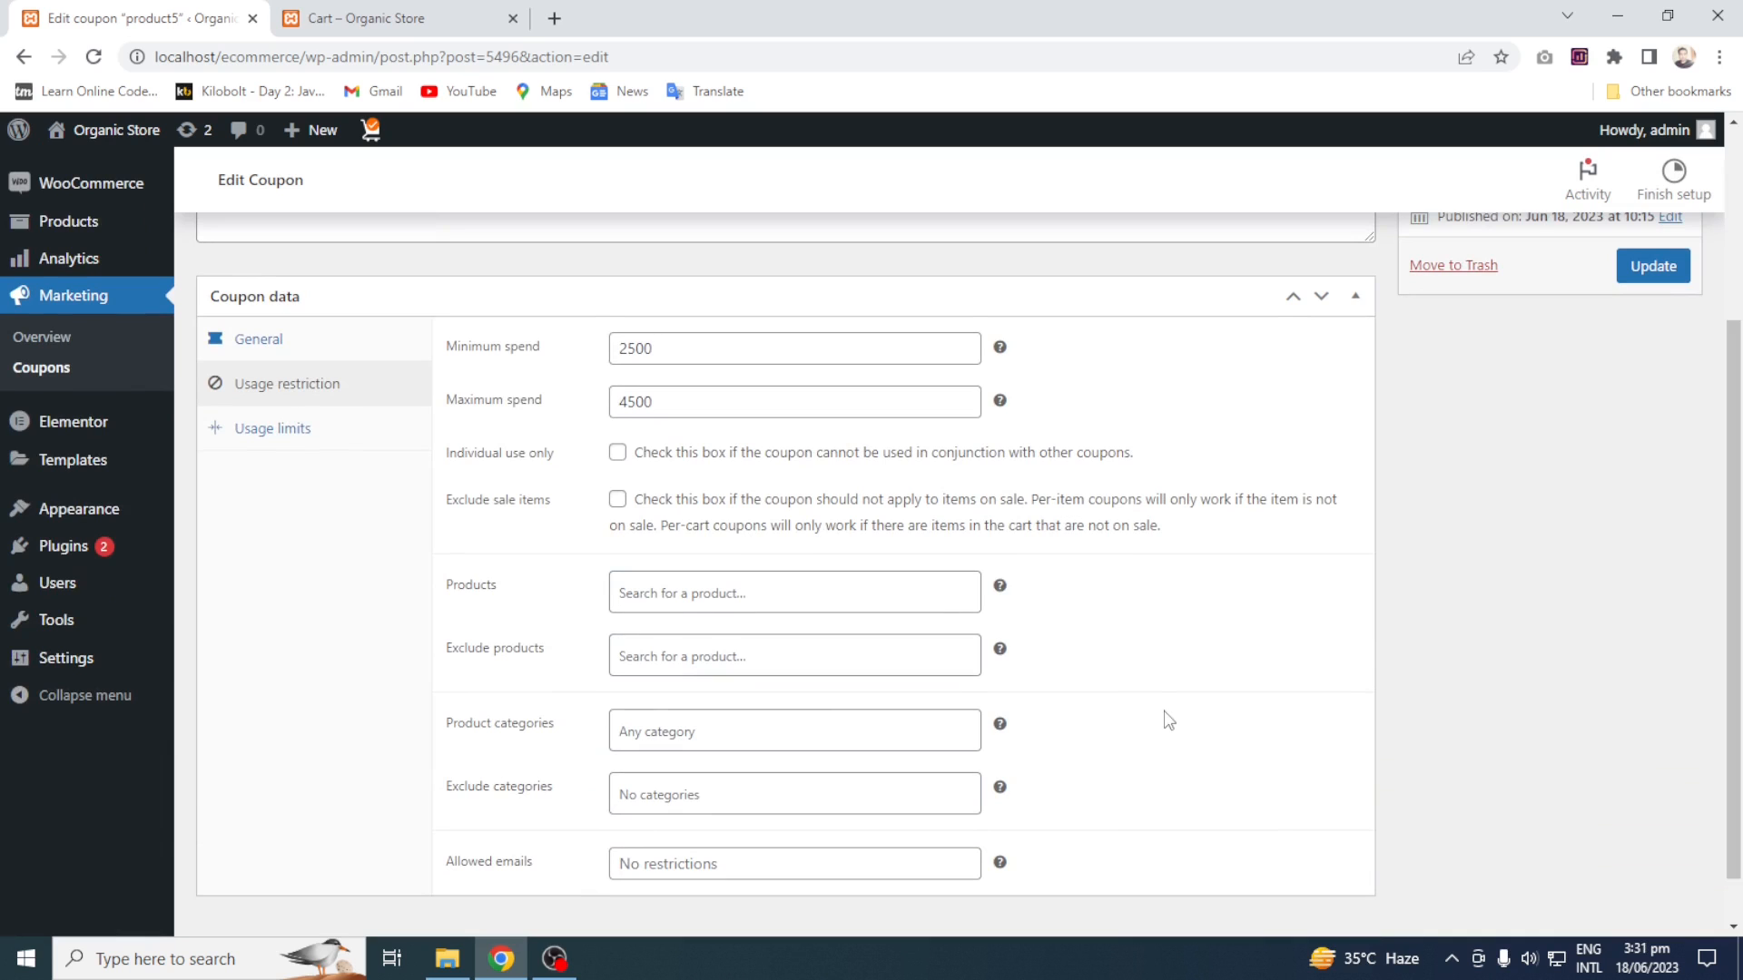
{"action": "left_click", "coordinate": [739, 595]}
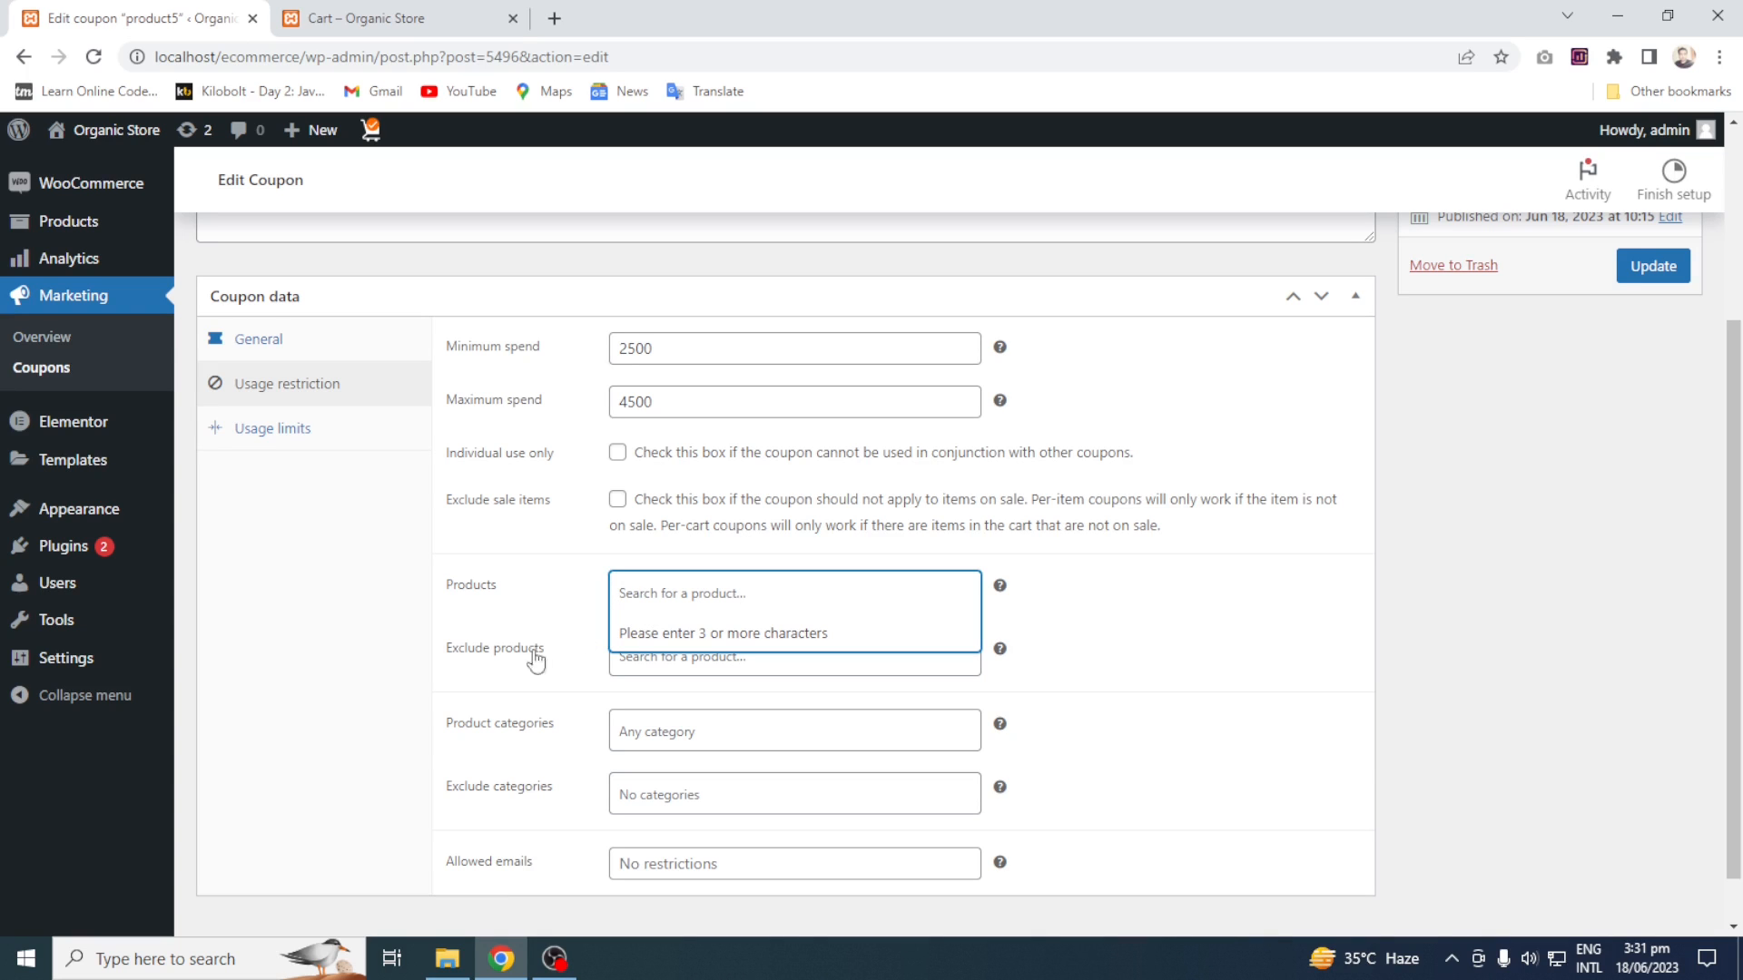
{"action": "left_click", "coordinate": [454, 700]}
{"action": "left_click", "coordinate": [682, 661]}
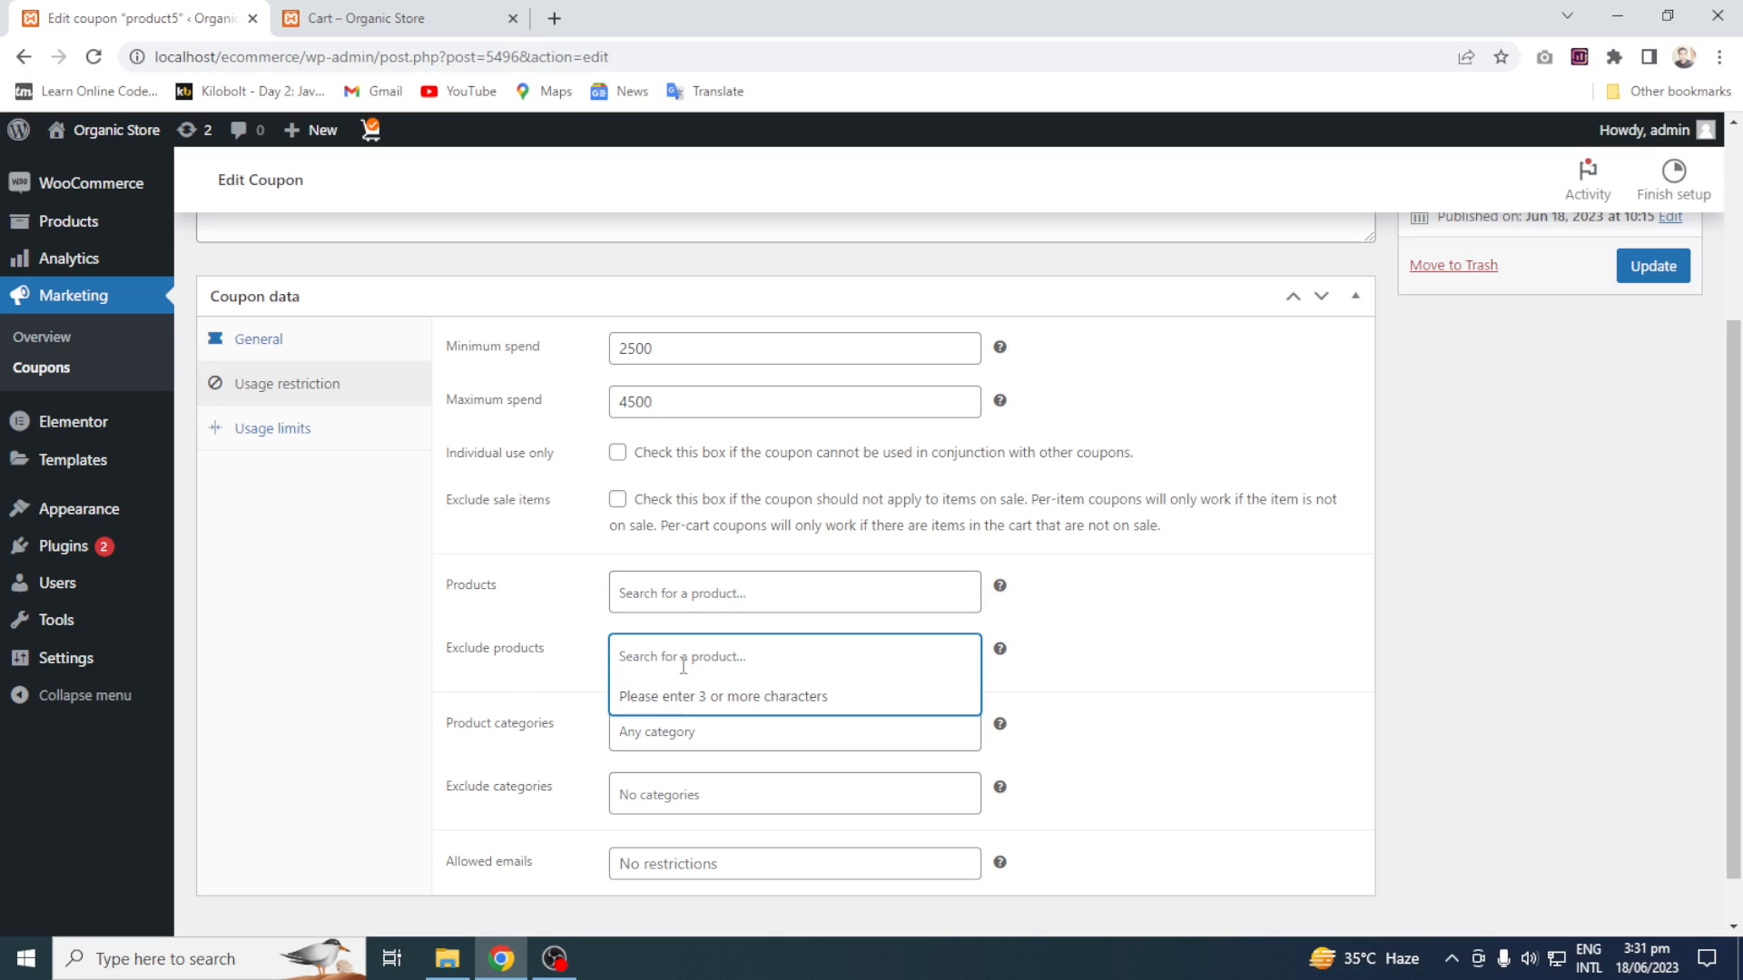
{"action": "left_click", "coordinate": [679, 735]}
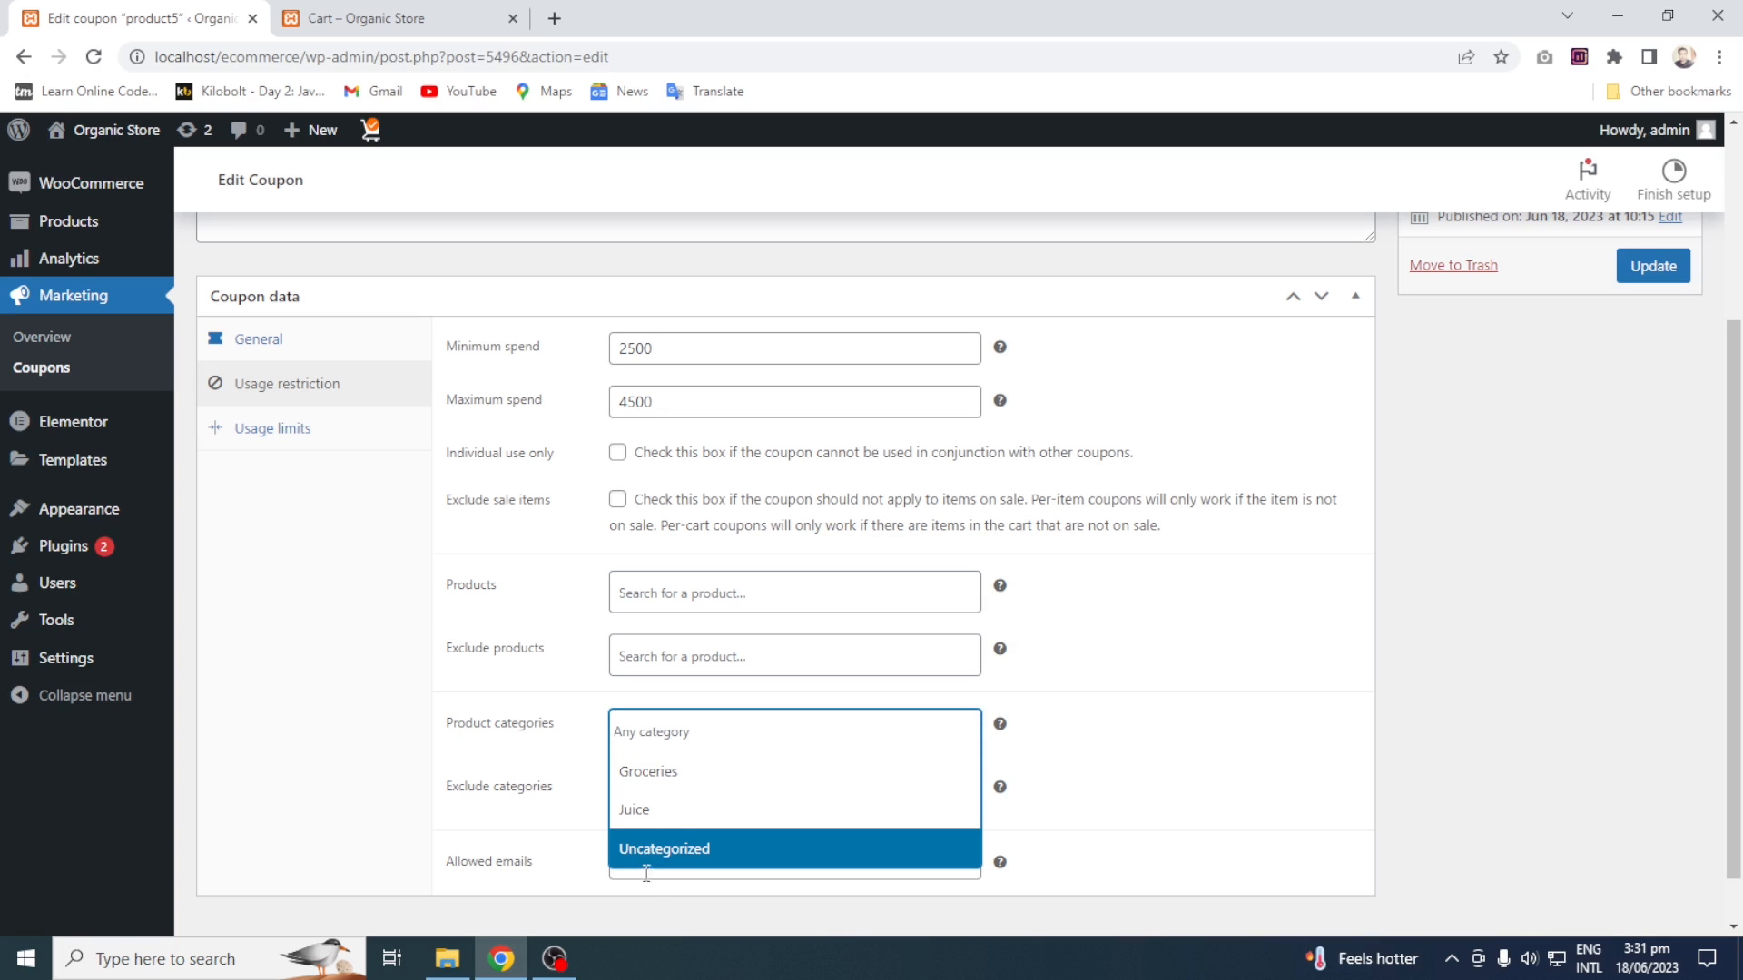
{"action": "left_click", "coordinate": [1078, 866]}
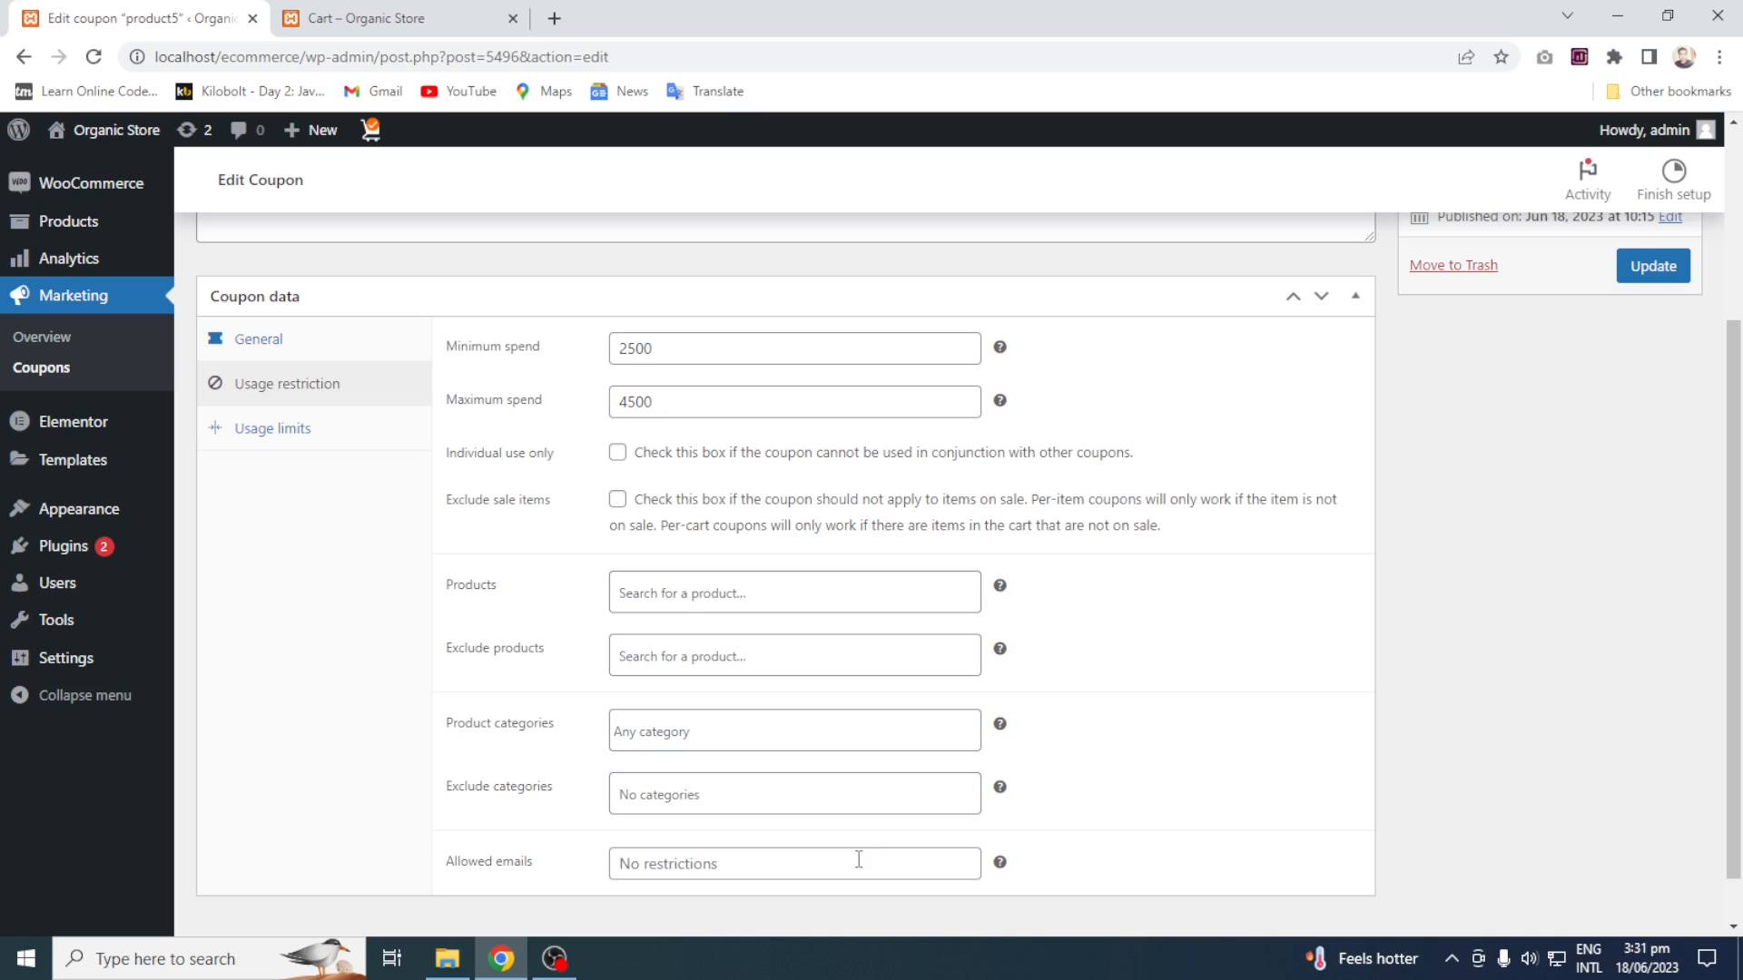
Enter 2 as the usage limit per coupon in the product5 coupon's usage limits
{"action": "left_click", "coordinate": [305, 428]}
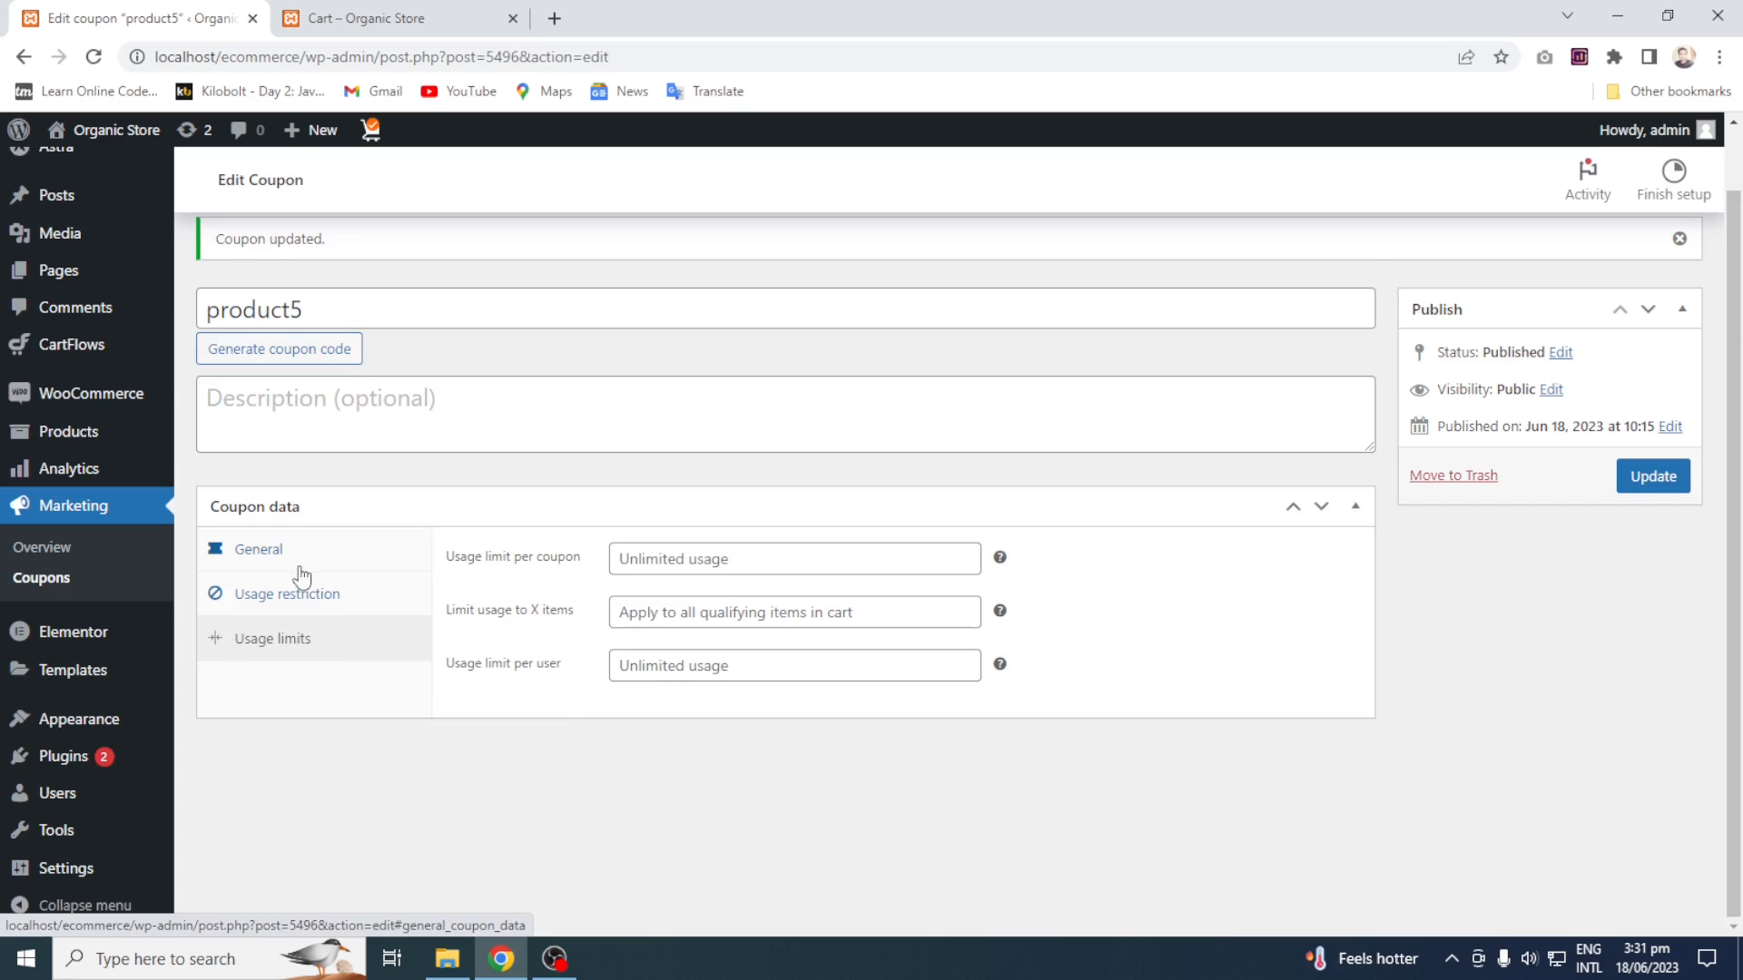
{"action": "left_click", "coordinate": [697, 558]}
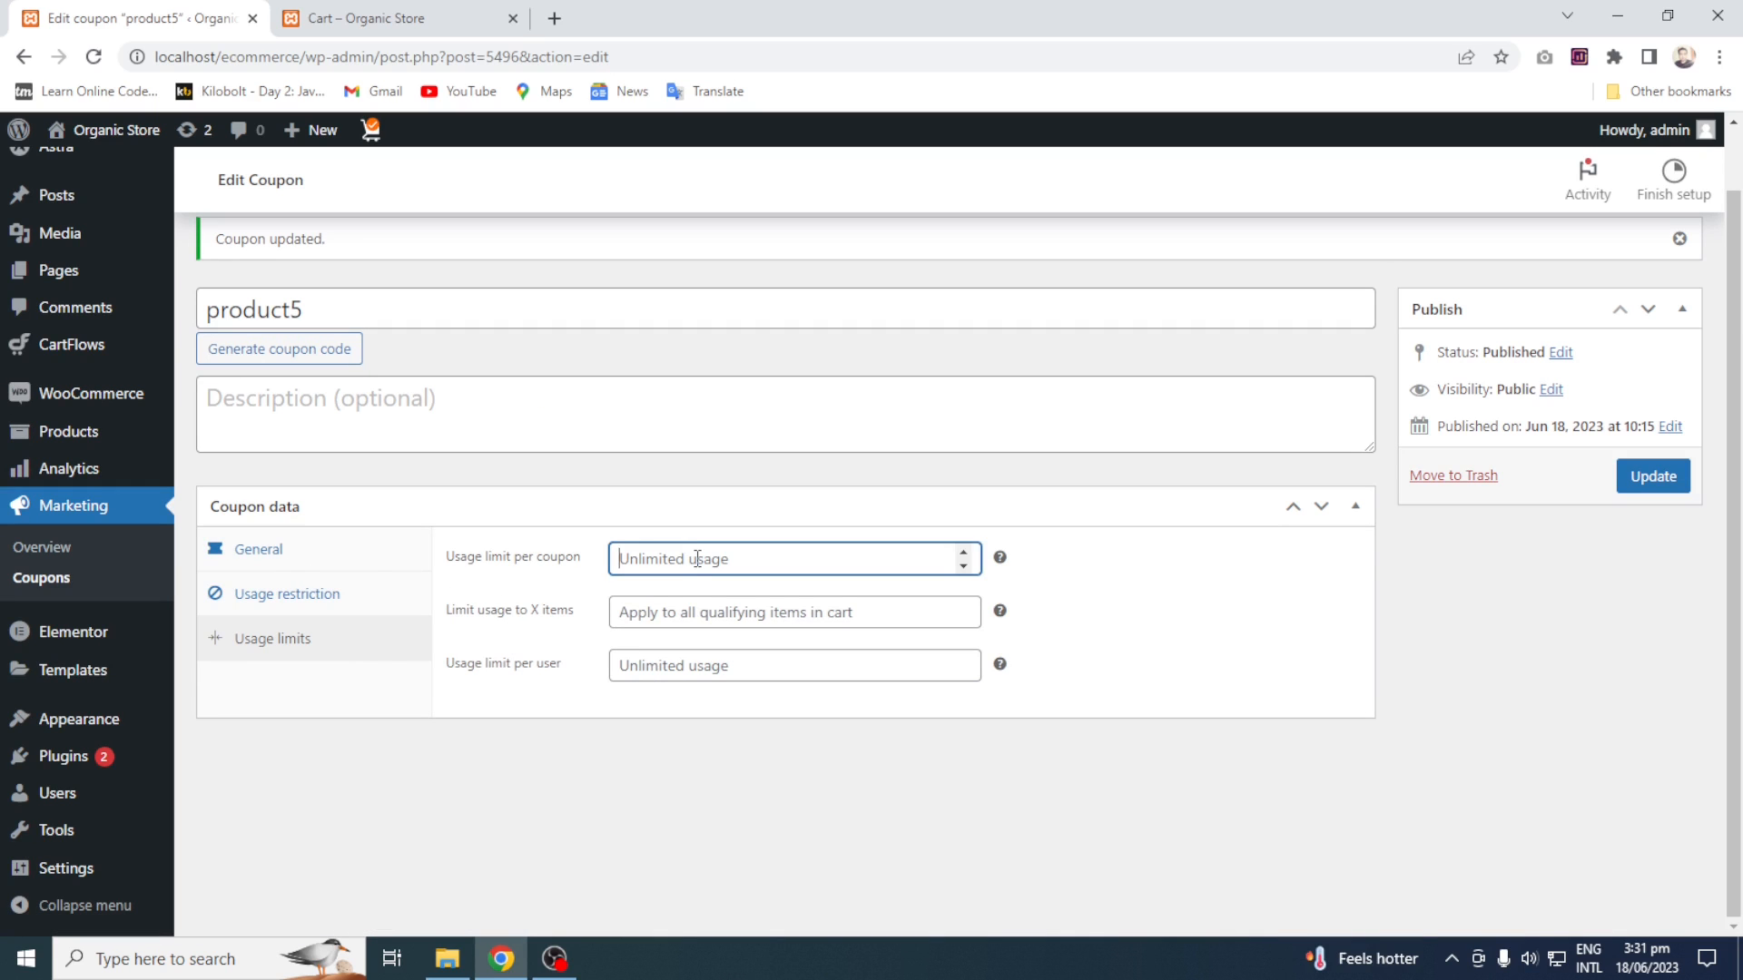
{"action": "type", "text": "2"}
{"action": "left_click", "coordinate": [699, 820]}
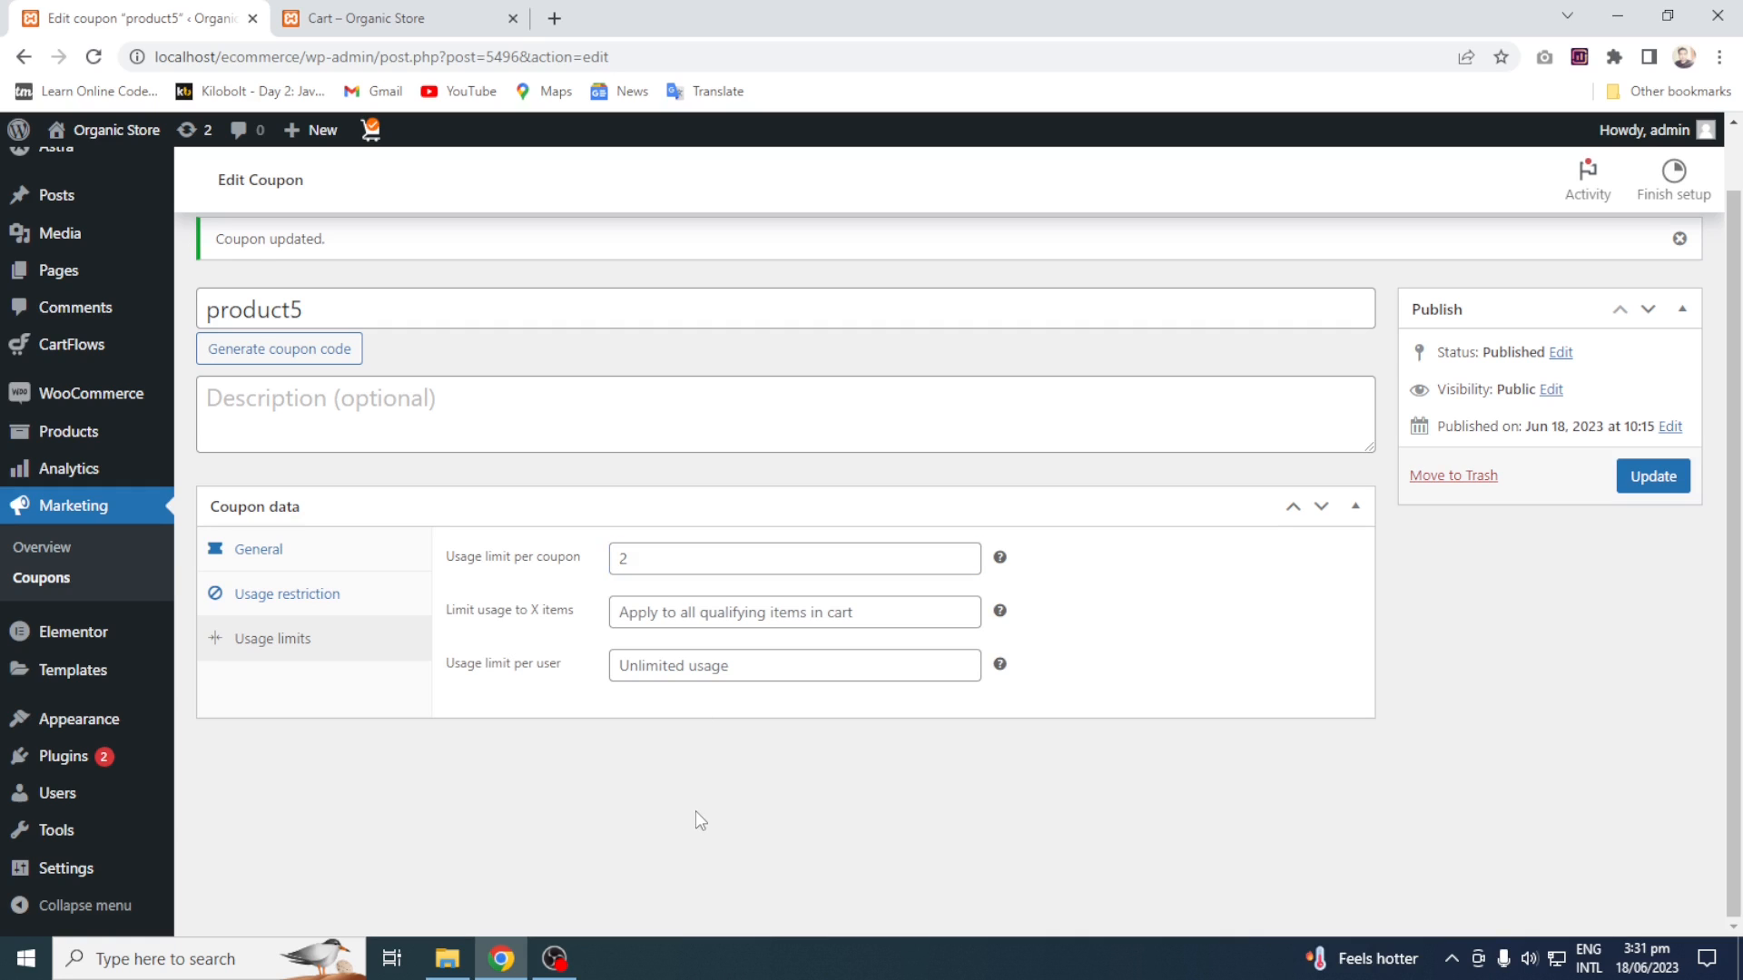
{"action": "left_click", "coordinate": [796, 614]}
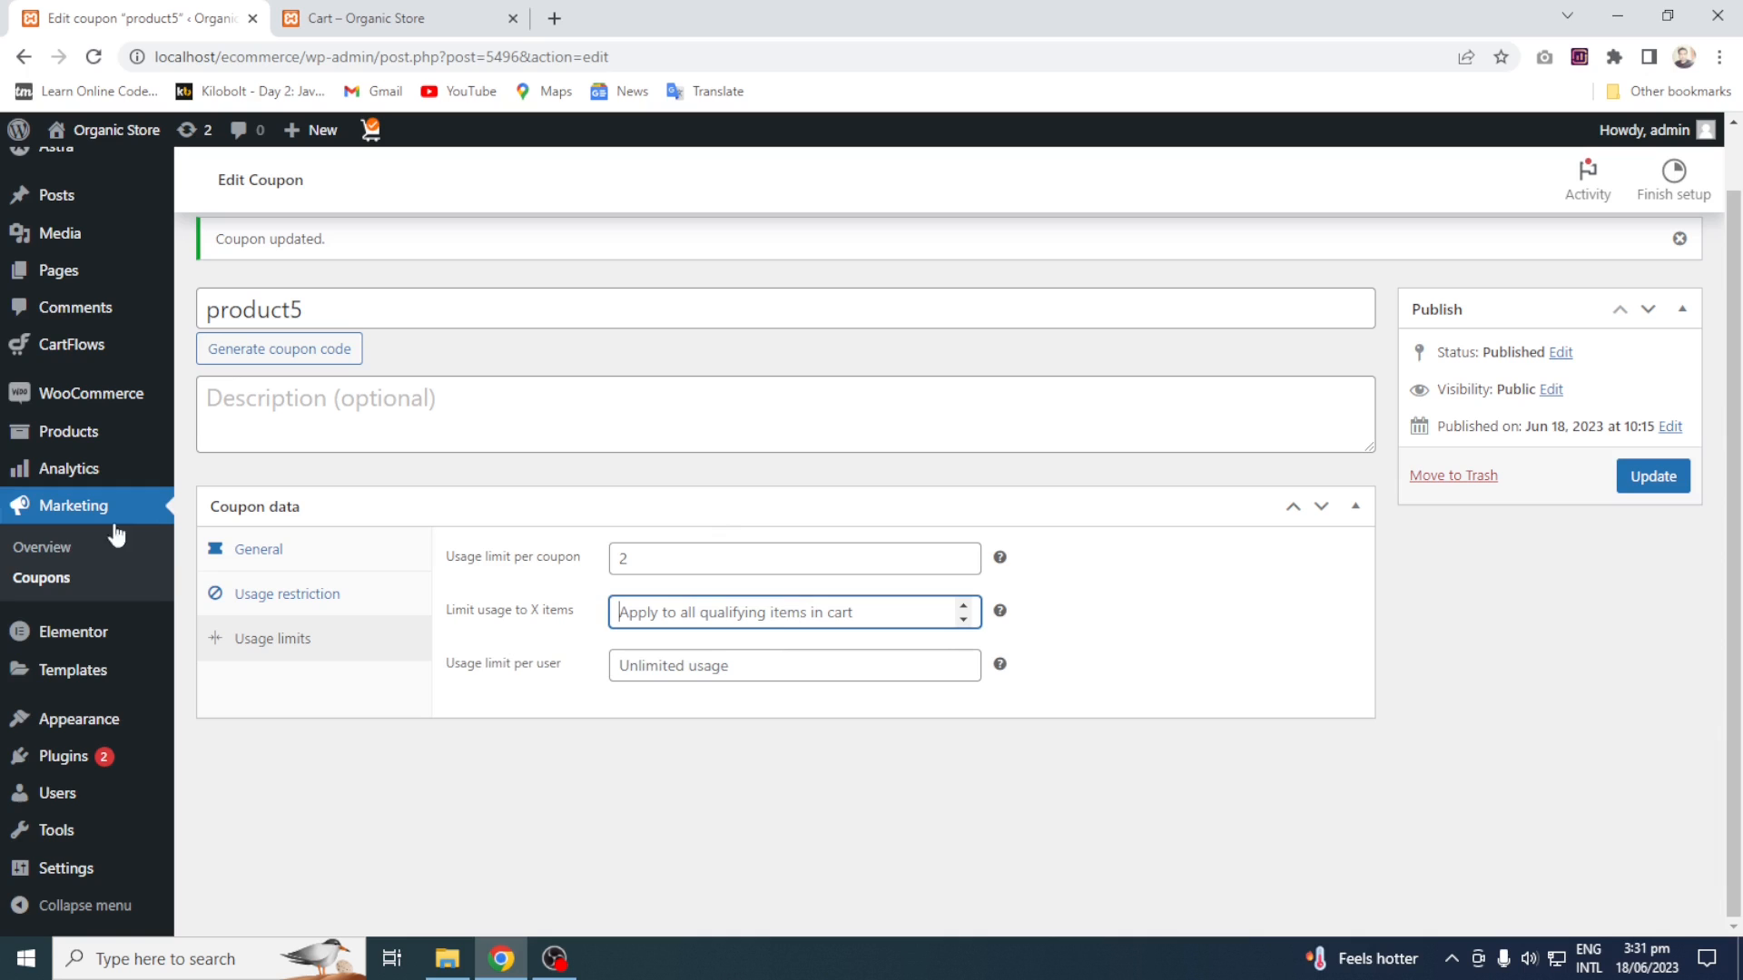
Open the fixd20 coupon from the coupons list, review its usage restriction, usage limits and general settings, and return to the dashboard
{"action": "left_click", "coordinate": [23, 586]}
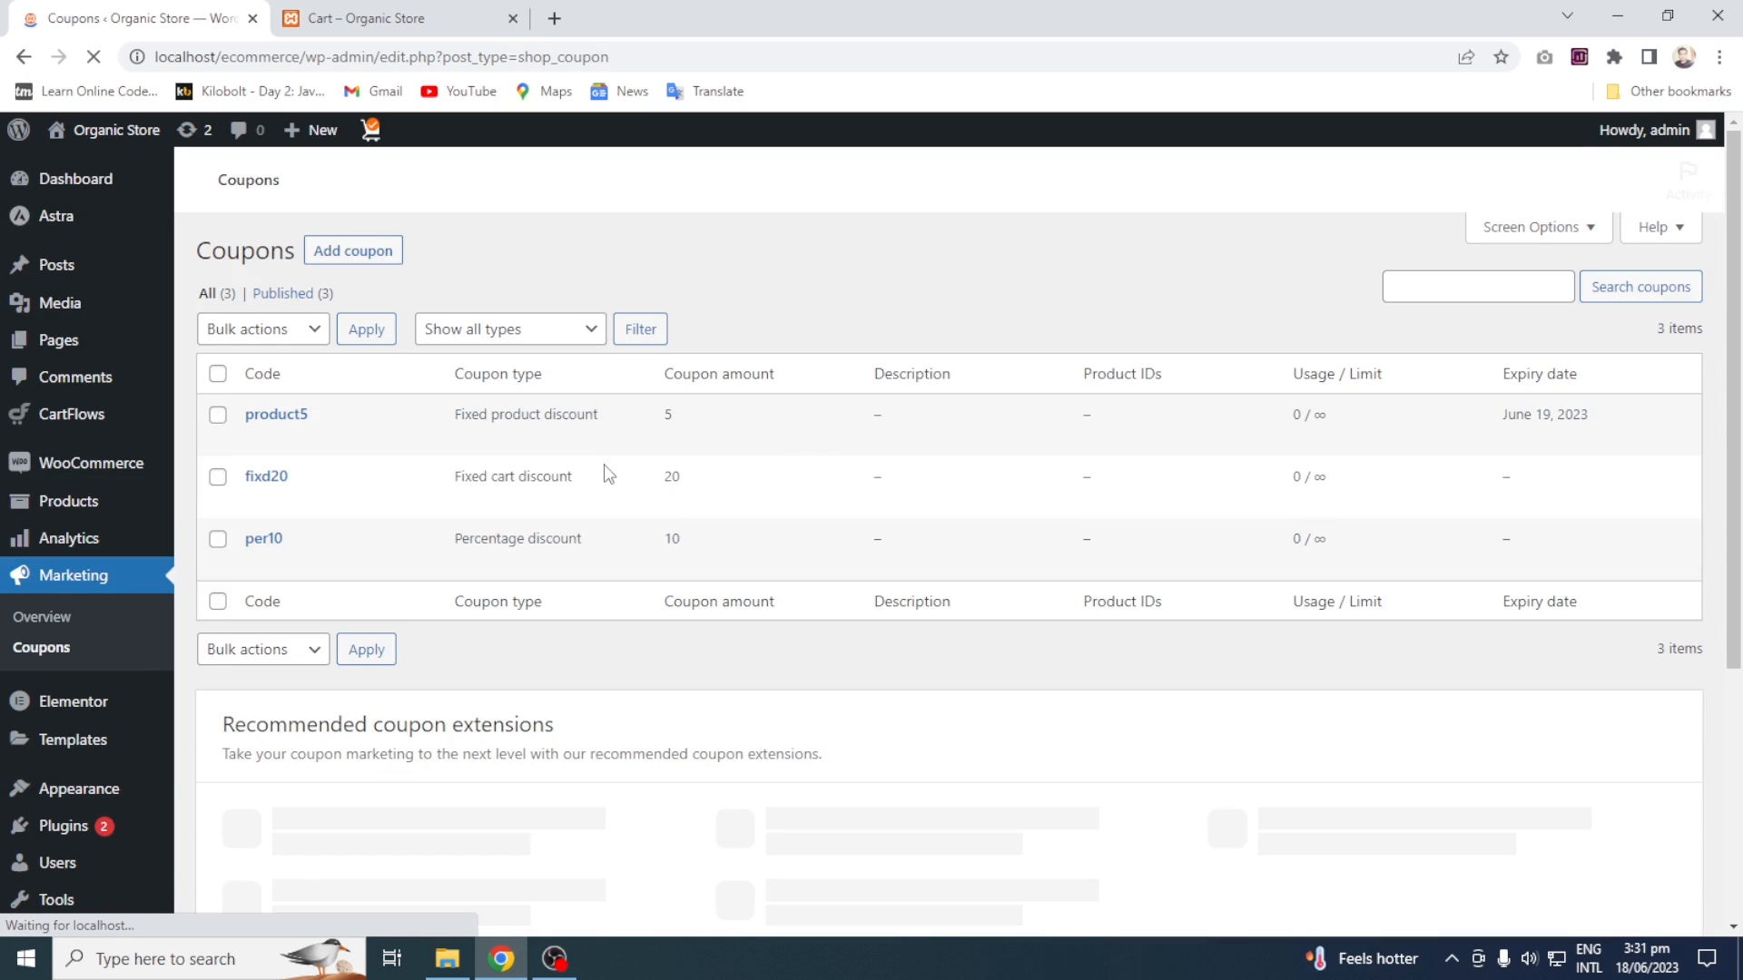
{"action": "left_click", "coordinate": [257, 500]}
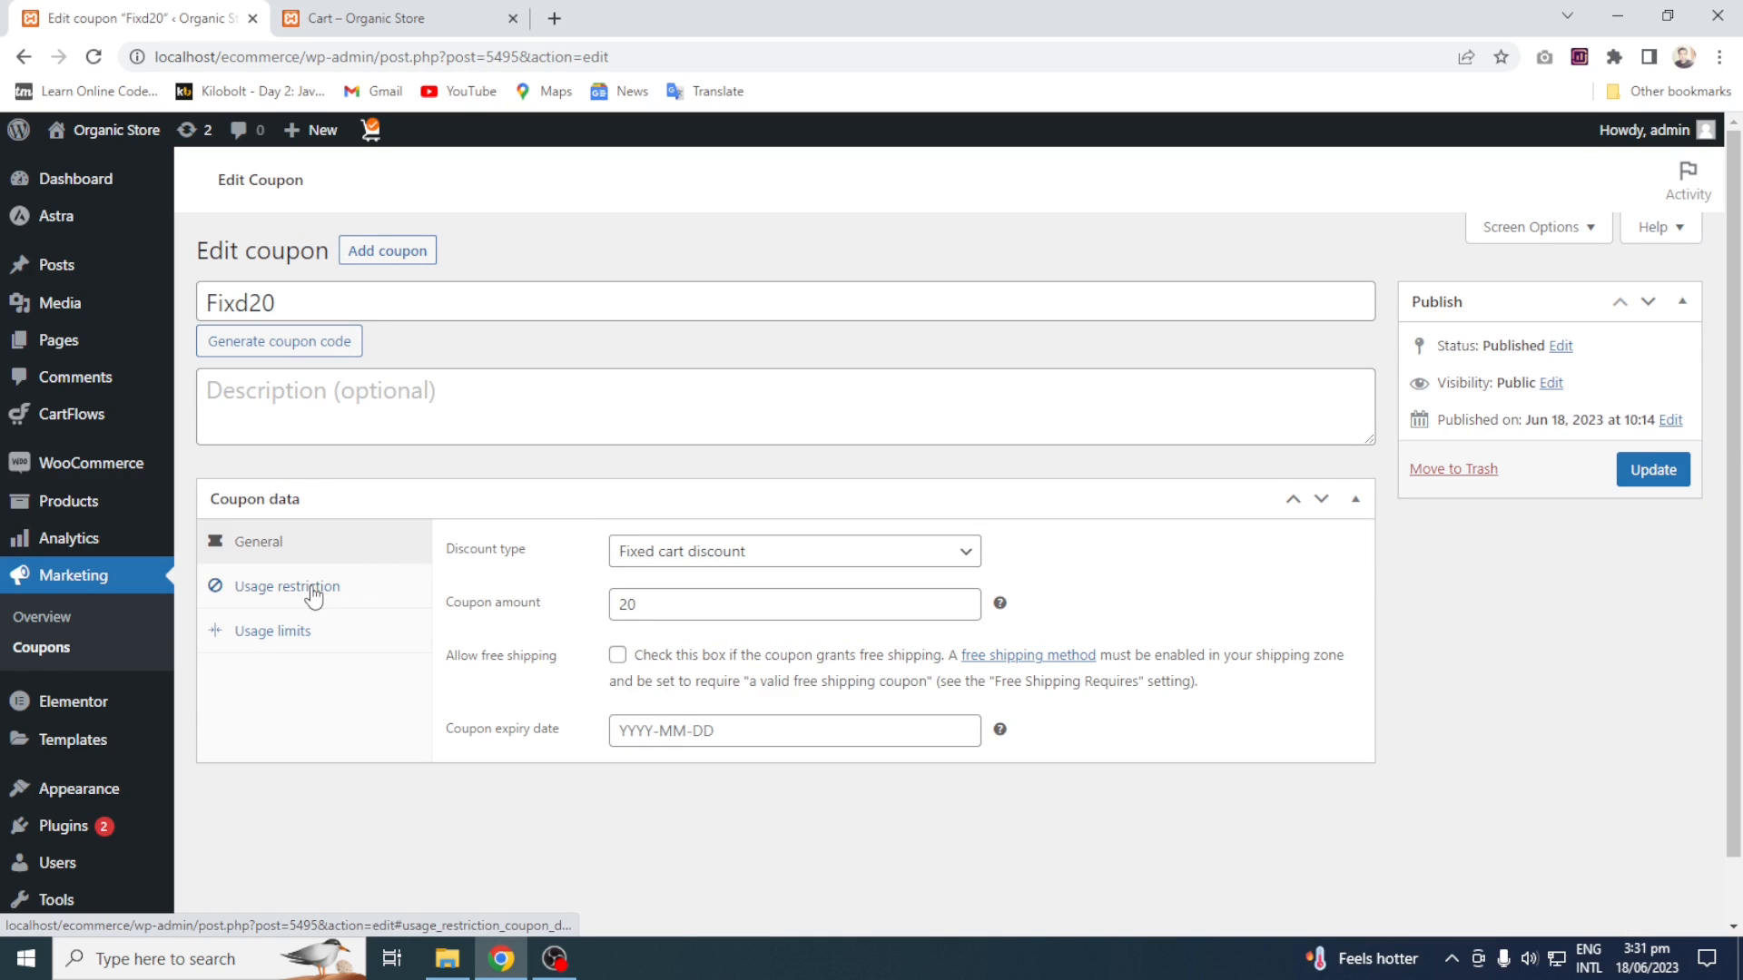
{"action": "left_click", "coordinate": [296, 601]}
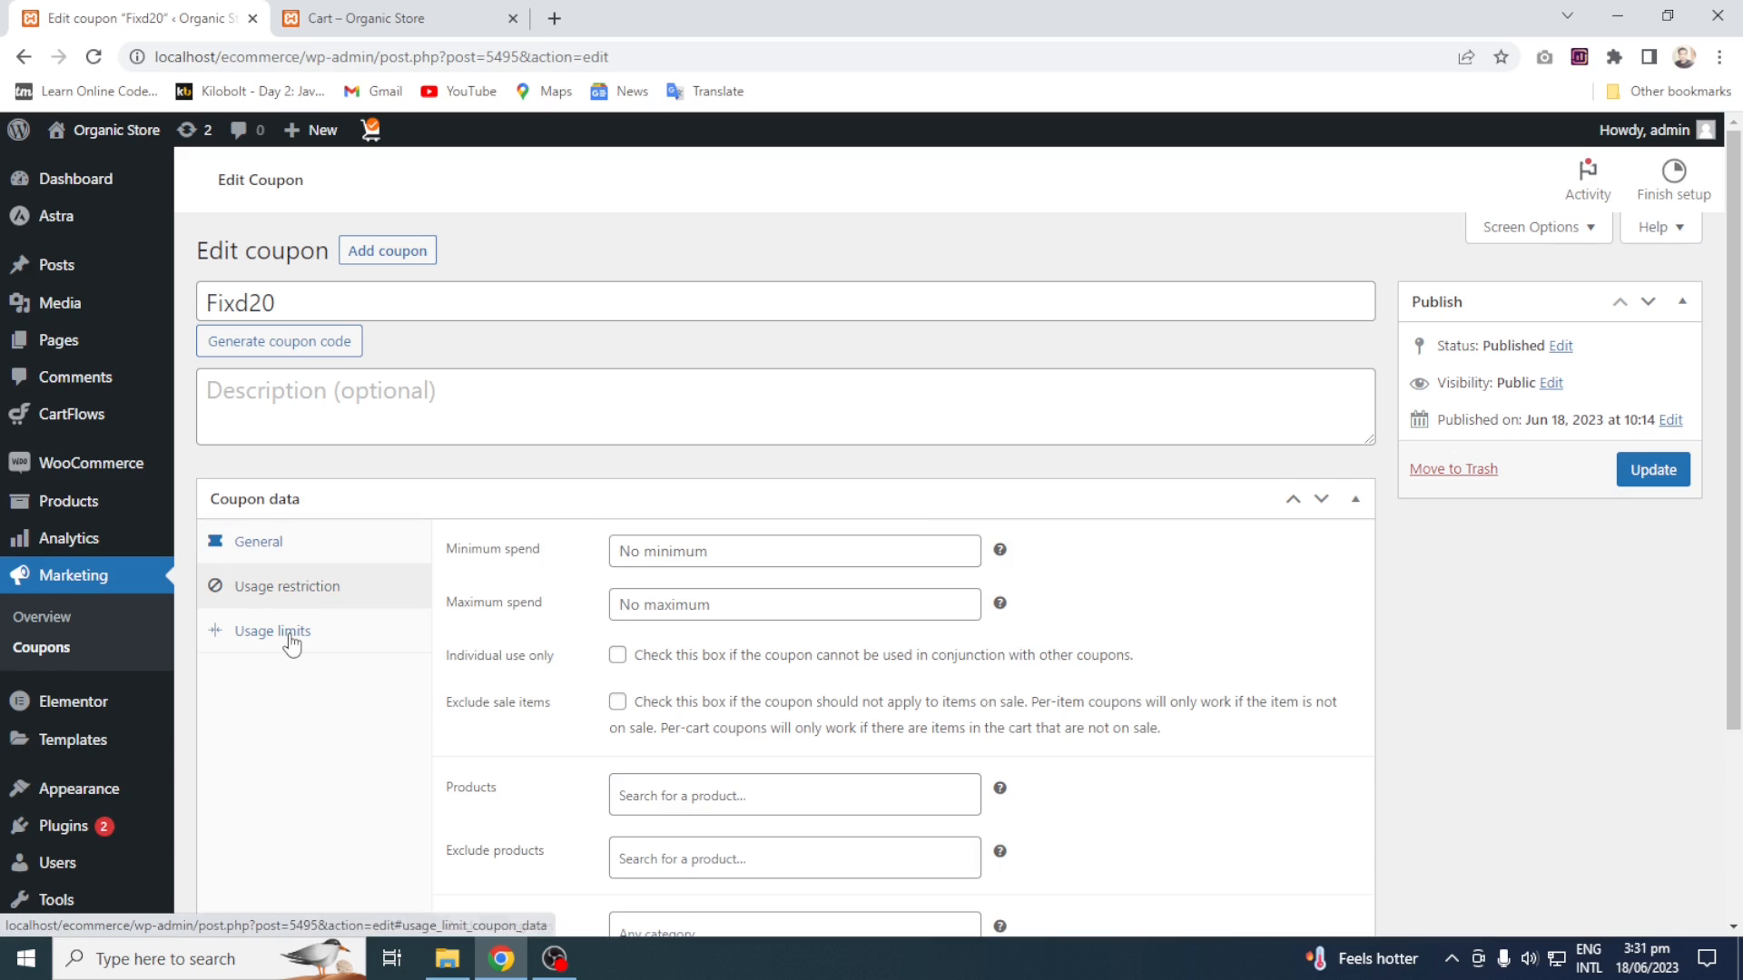
{"action": "left_click", "coordinate": [290, 638]}
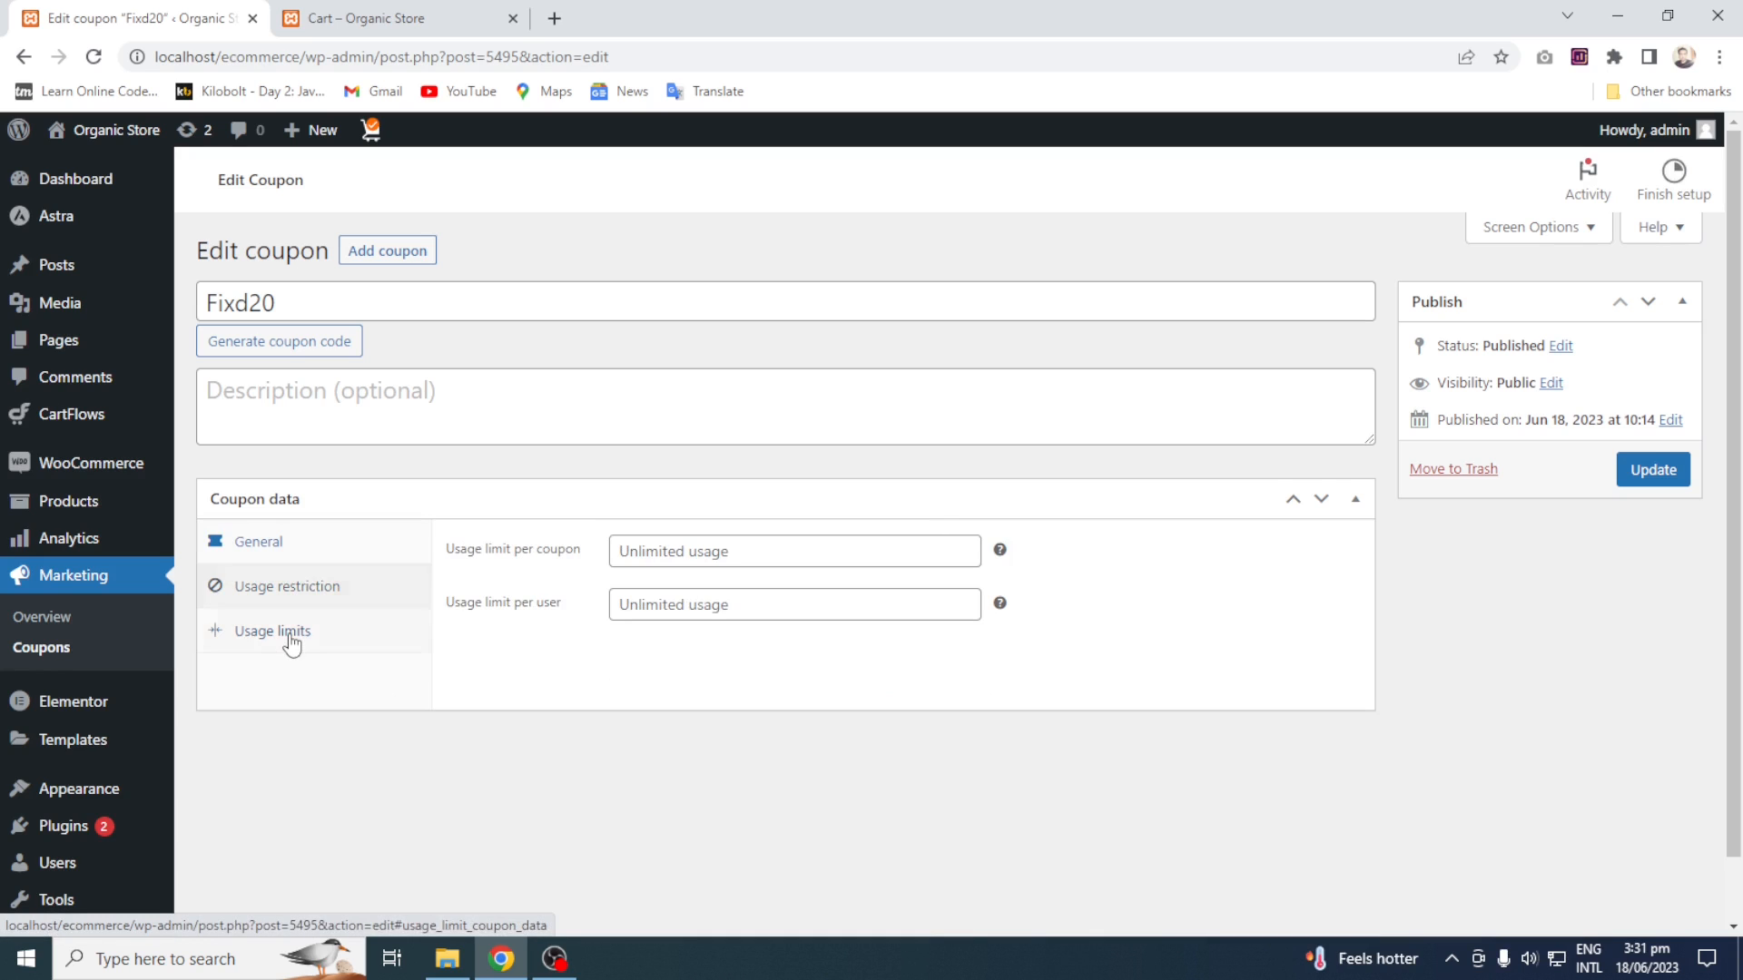
{"action": "left_click", "coordinate": [285, 543]}
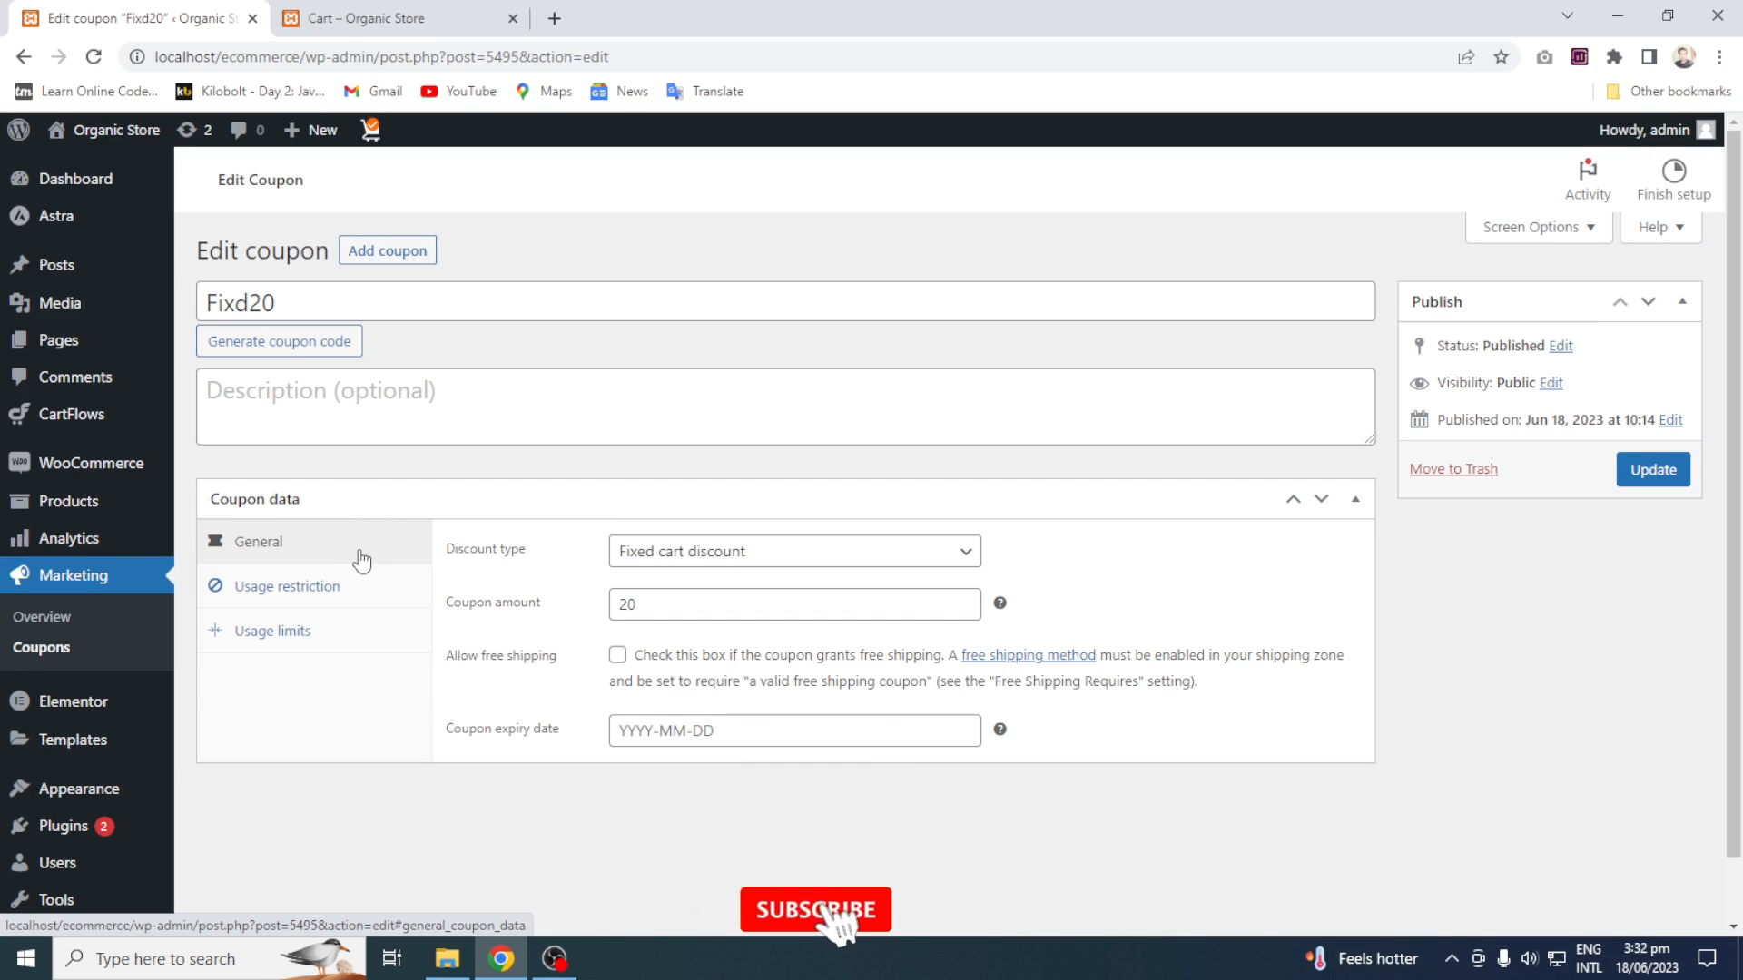
{"action": "left_click", "coordinate": [80, 182]}
{"action": "mouse_move", "coordinate": [102, 132]}
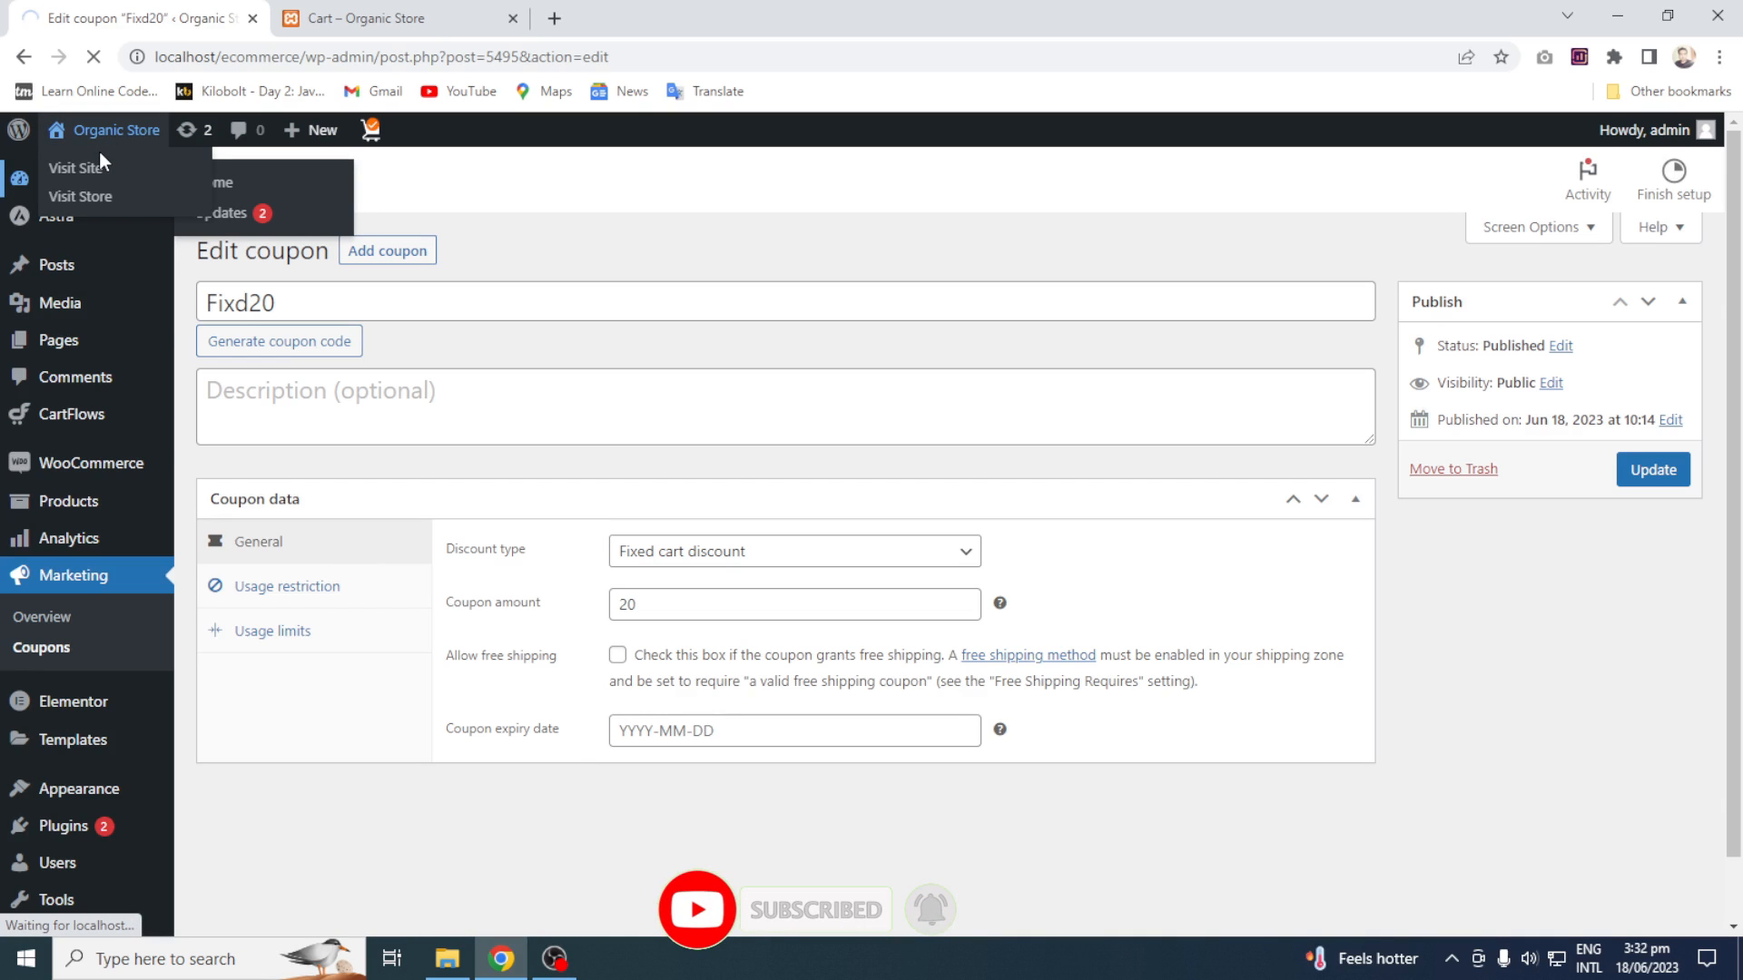